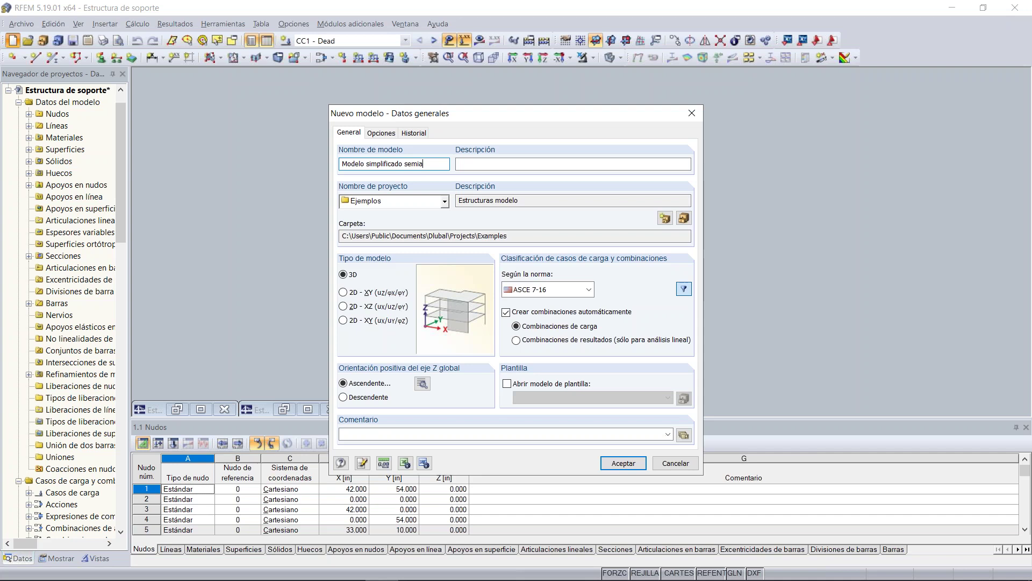
Create the 3D model named "Modelo simplificado seminario" and maximize its window.
{"action": "key", "text": "Return"}
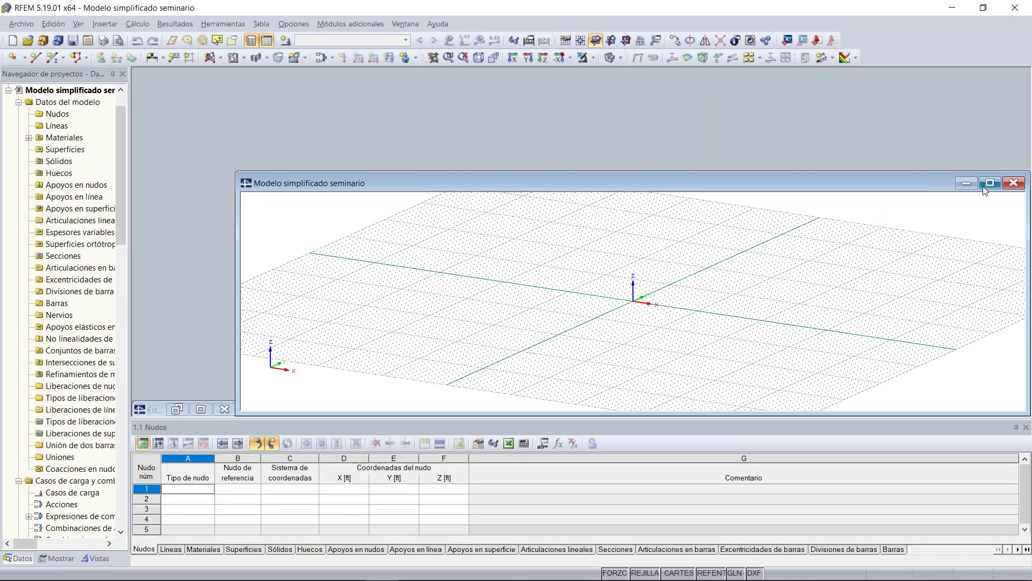
{"action": "left_click", "coordinate": [990, 183]}
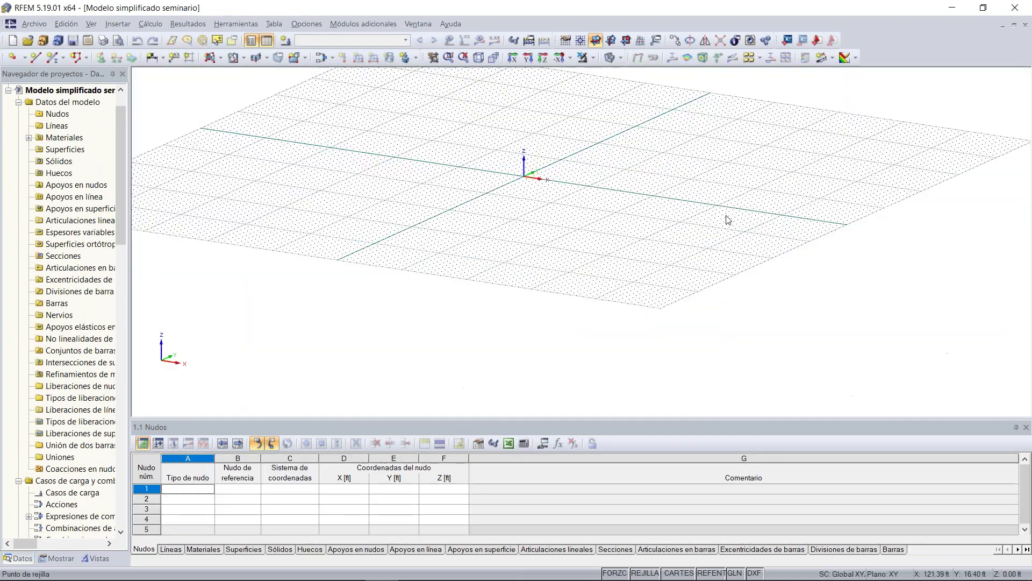
{"action": "middle_click_drag", "start_coordinate": [637, 180], "coordinate": [615, 226]}
{"action": "scroll", "coordinate": [459, 202], "scroll_direction": "up", "scroll_amount": 2}
{"action": "middle_click_drag", "start_coordinate": [459, 202], "coordinate": [576, 283], "text": "ctrl"}
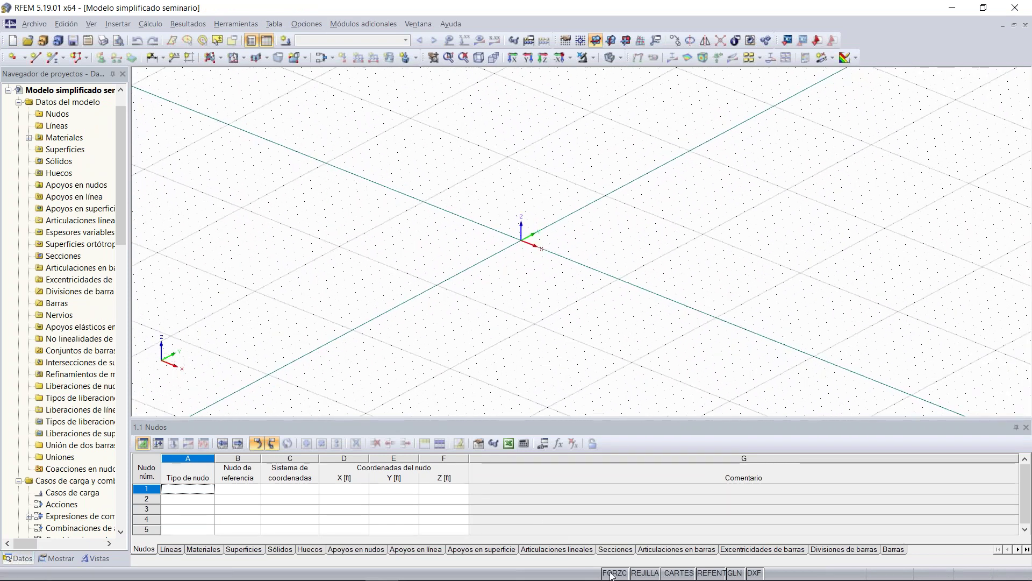
From the work plane and grid settings, set the model's length unit to inches with three decimal places.
{"action": "right_click", "coordinate": [642, 574]}
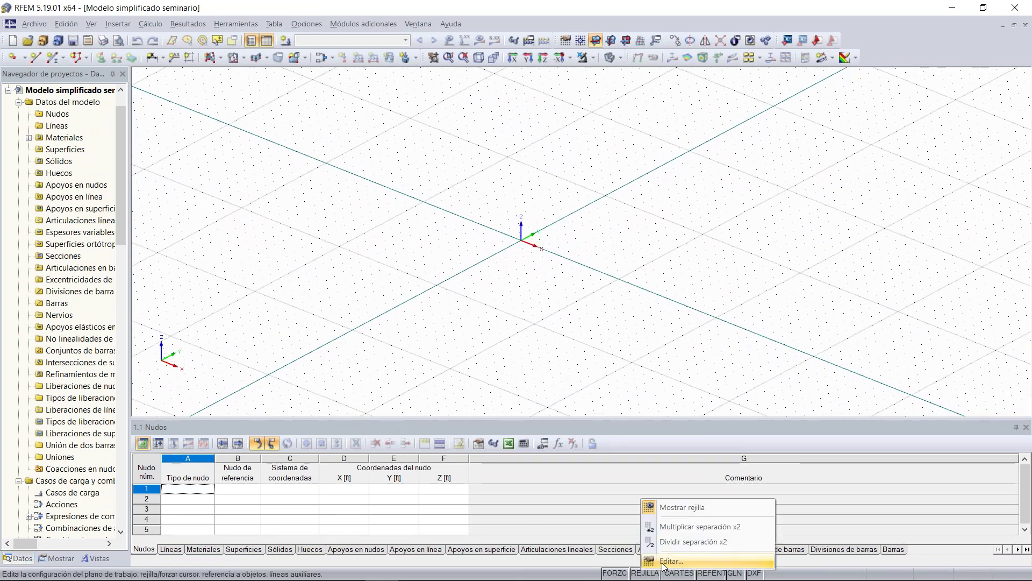
{"action": "left_click", "coordinate": [663, 559]}
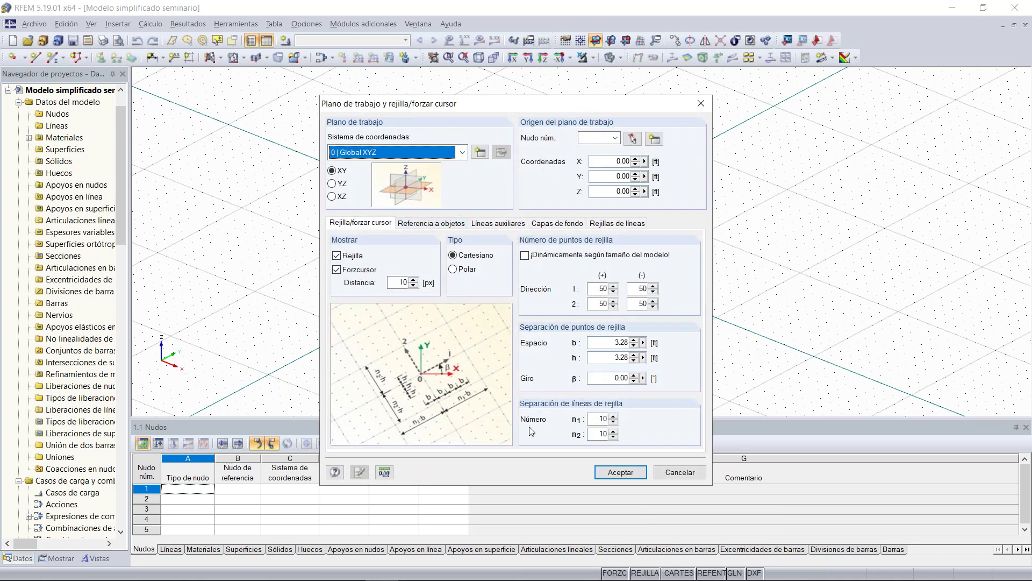
{"action": "left_click", "coordinate": [386, 476]}
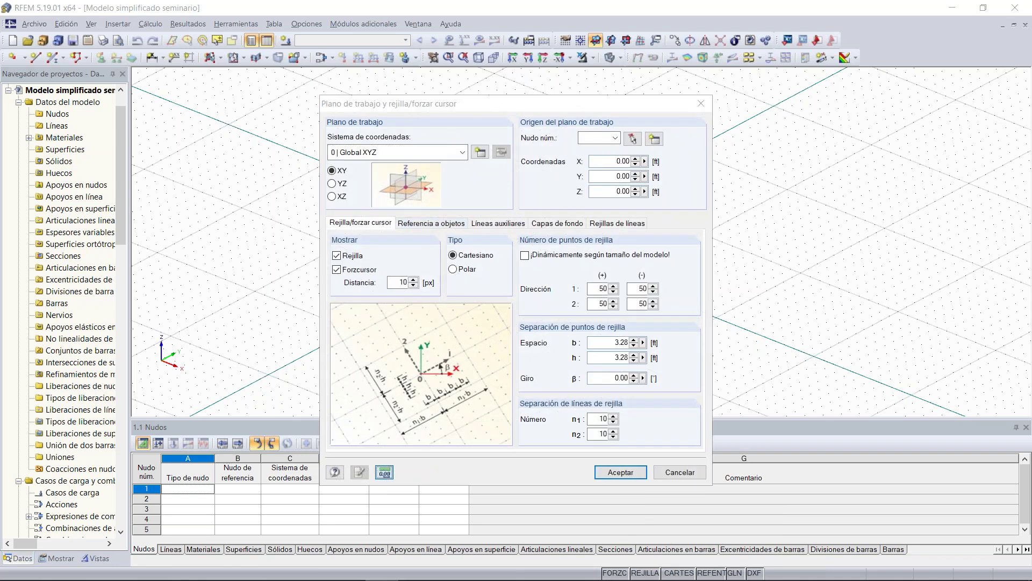
{"action": "left_click", "coordinate": [519, 175]}
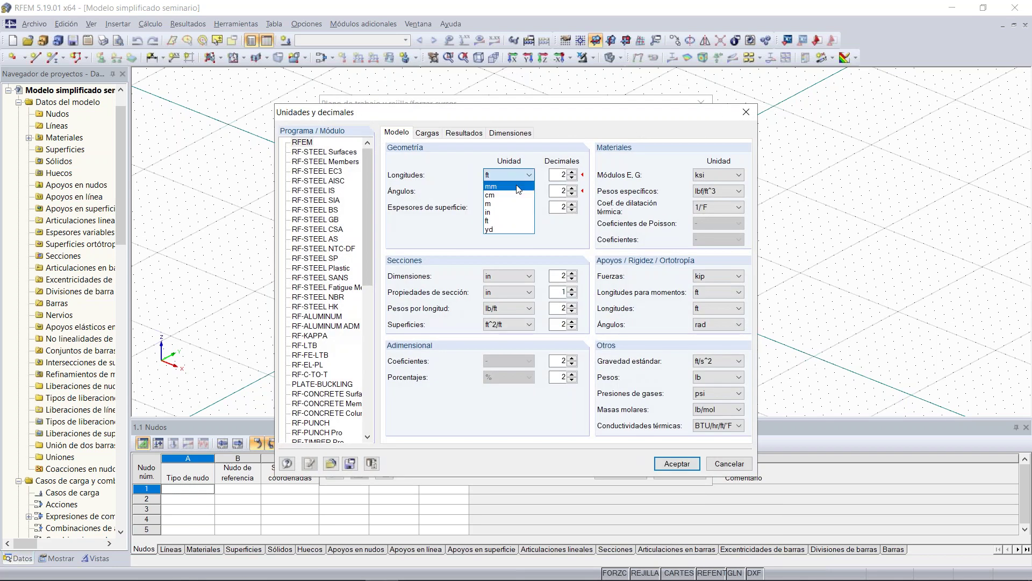
{"action": "left_click", "coordinate": [498, 213]}
{"action": "double_click", "coordinate": [557, 175]}
{"action": "type", "text": "1"}
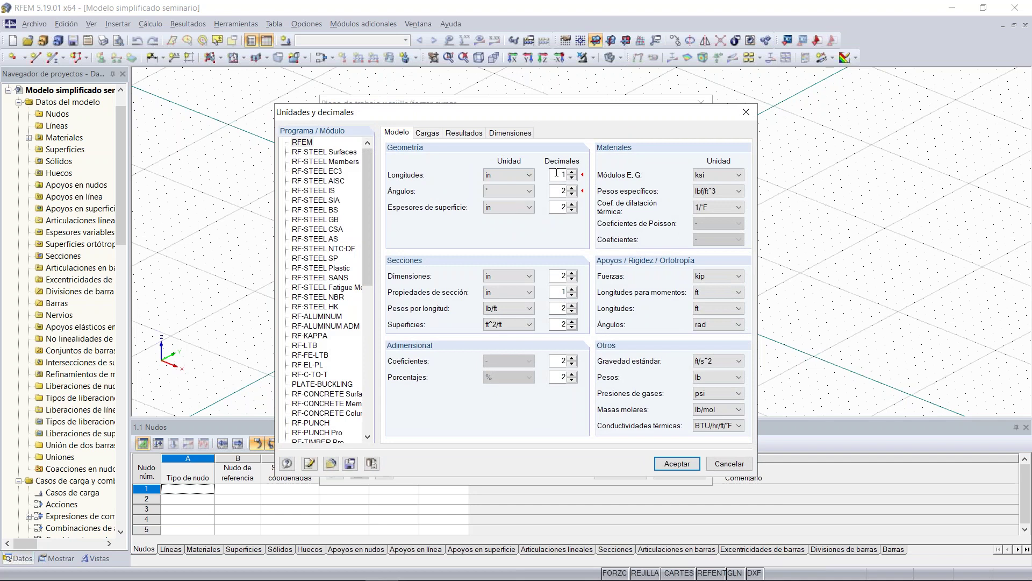
{"action": "left_click", "coordinate": [572, 172]}
{"action": "left_click", "coordinate": [572, 172]}
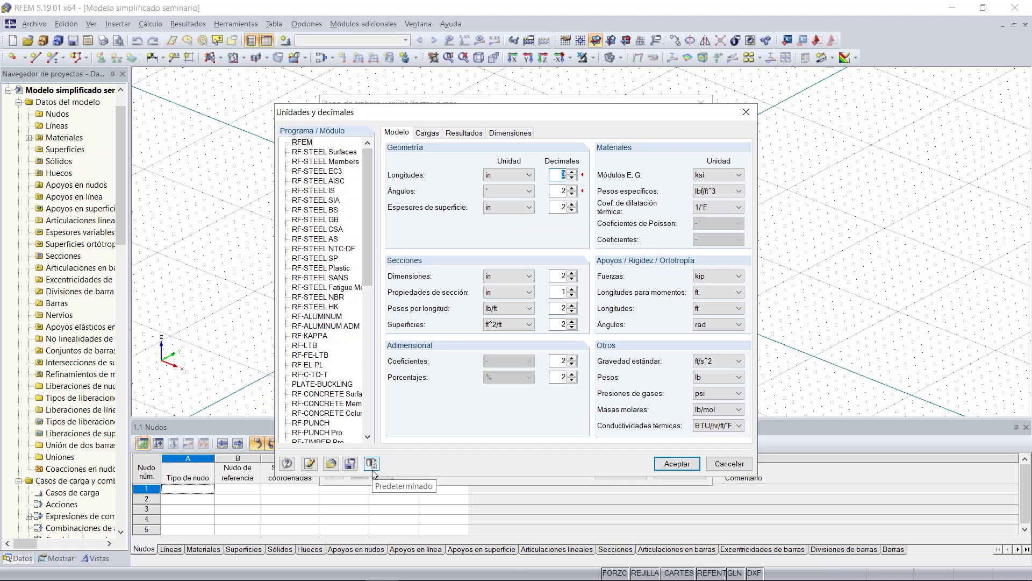
{"action": "left_click", "coordinate": [331, 464]}
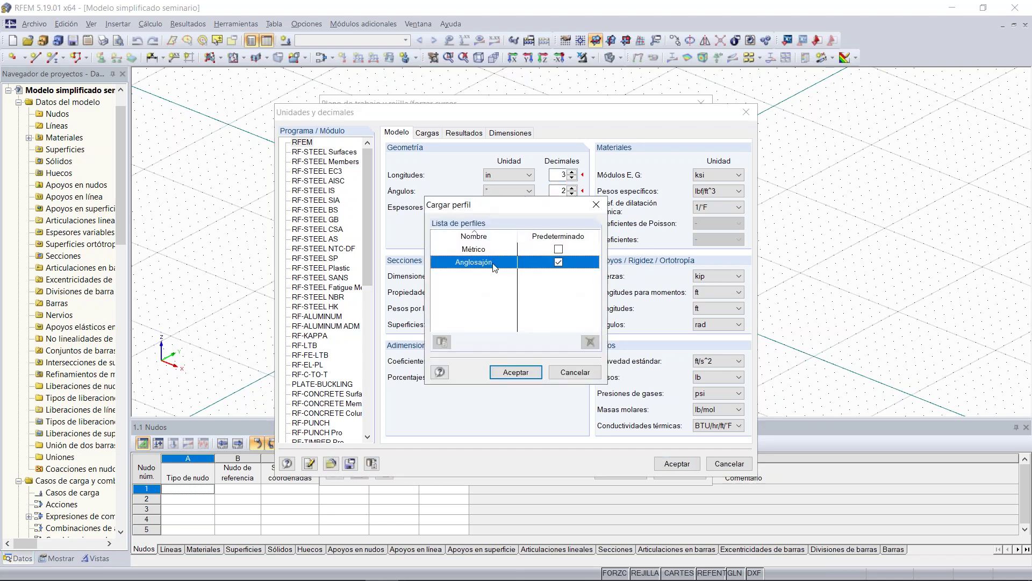
{"action": "left_click", "coordinate": [568, 378]}
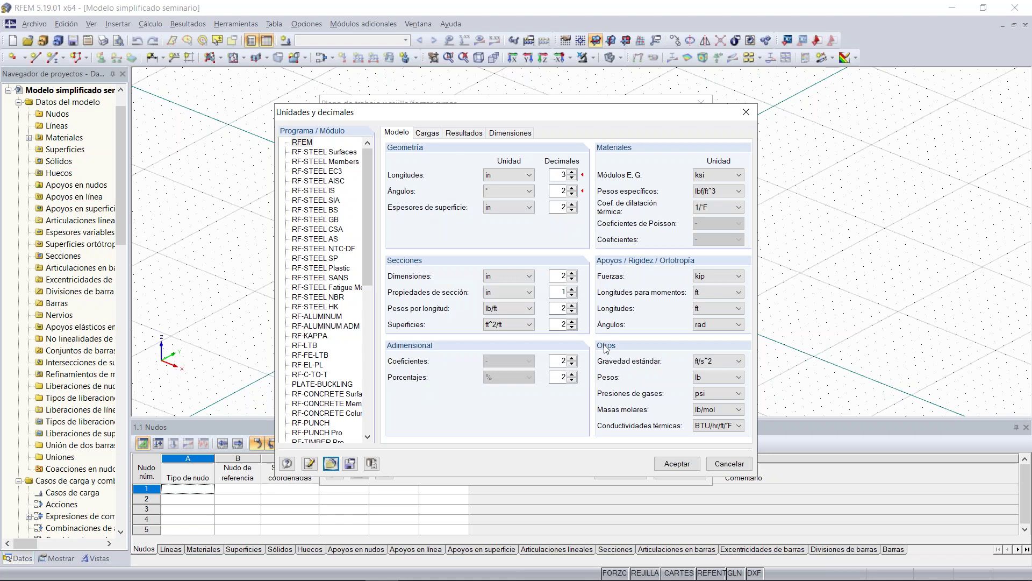
{"action": "left_click", "coordinate": [677, 465]}
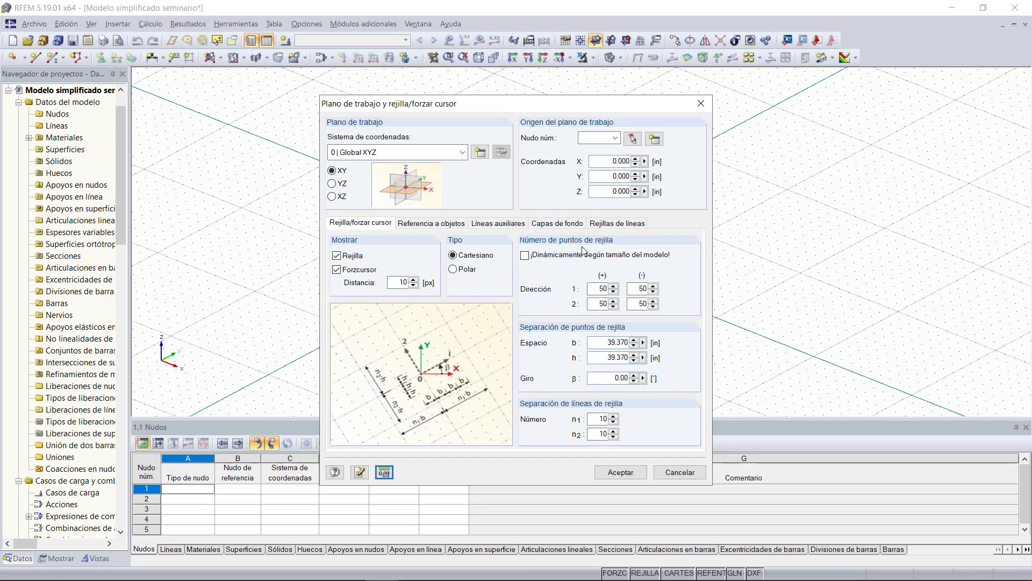
Size the grid dynamically to the model and set the grid point spacing to 1 in for both b and h.
{"action": "left_click", "coordinate": [525, 256]}
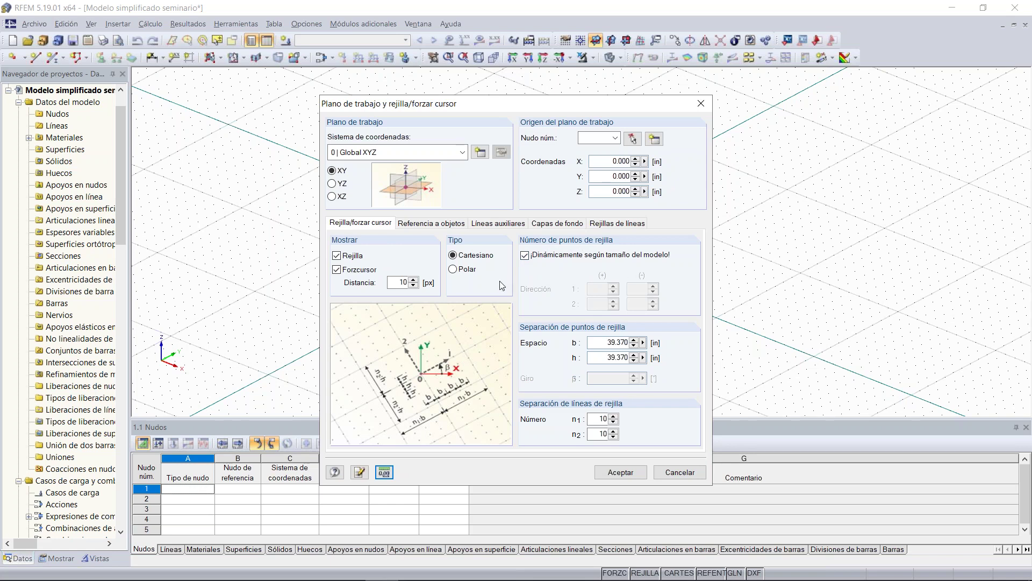
{"action": "left_click_drag", "start_coordinate": [600, 338], "coordinate": [652, 349]}
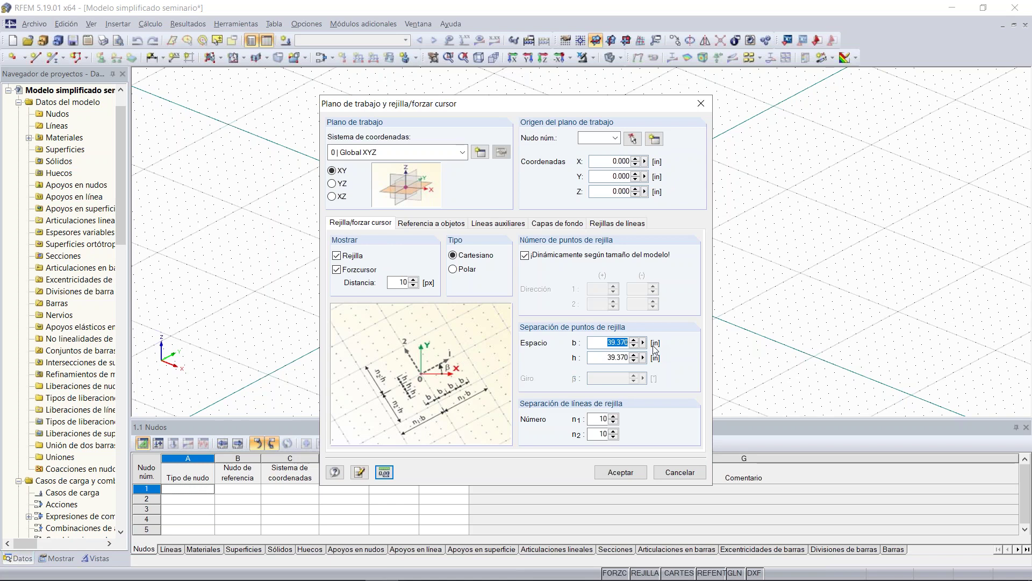
{"action": "type", "text": "1"}
{"action": "key", "text": "Tab"}
{"action": "type", "text": "1"}
{"action": "left_click", "coordinate": [617, 473]}
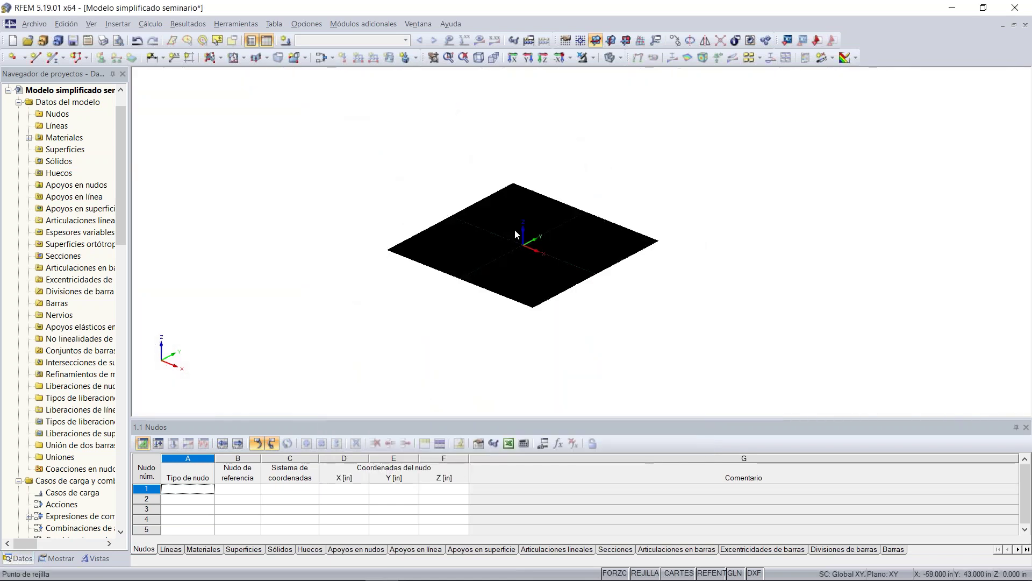
Add a standard node at X 42 in, Y 54 in, Z 0 in.
{"action": "scroll", "coordinate": [519, 264], "scroll_direction": "up", "scroll_amount": 6}
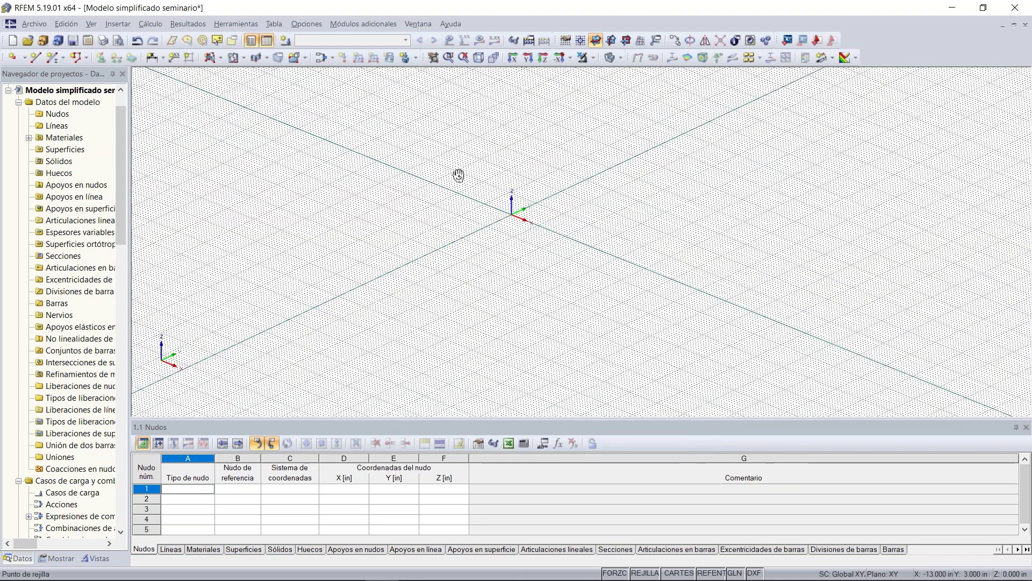
{"action": "scroll", "coordinate": [547, 208], "scroll_direction": "up", "scroll_amount": 5}
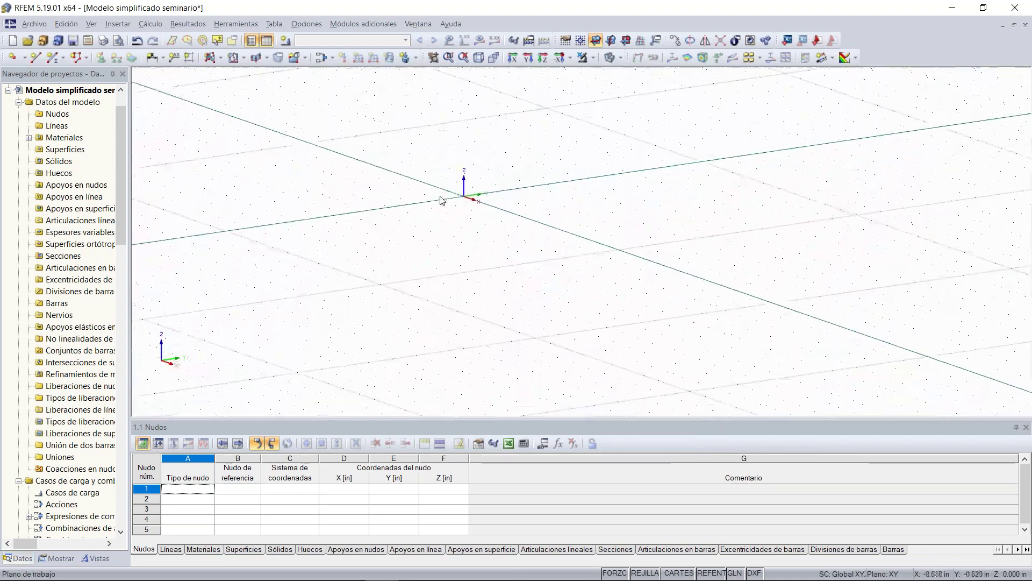
{"action": "middle_click_drag", "start_coordinate": [468, 180], "coordinate": [361, 182]}
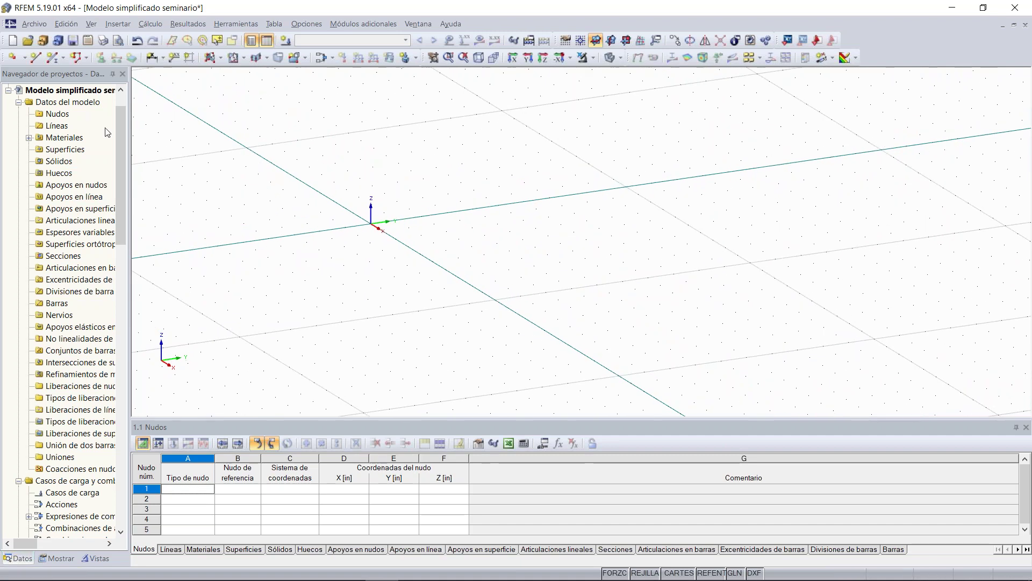
{"action": "left_click", "coordinate": [12, 57]}
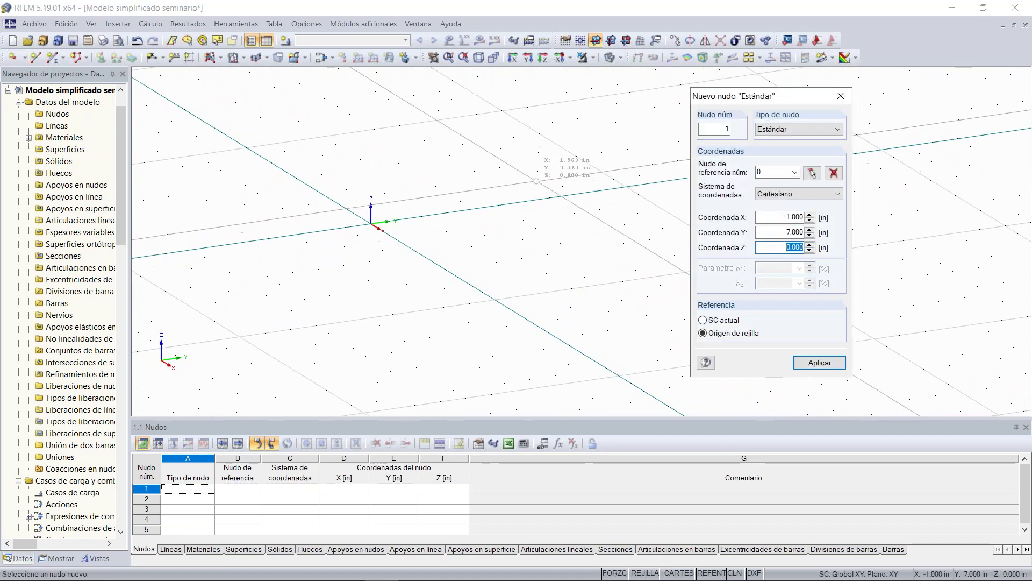
{"action": "left_click", "coordinate": [794, 217]}
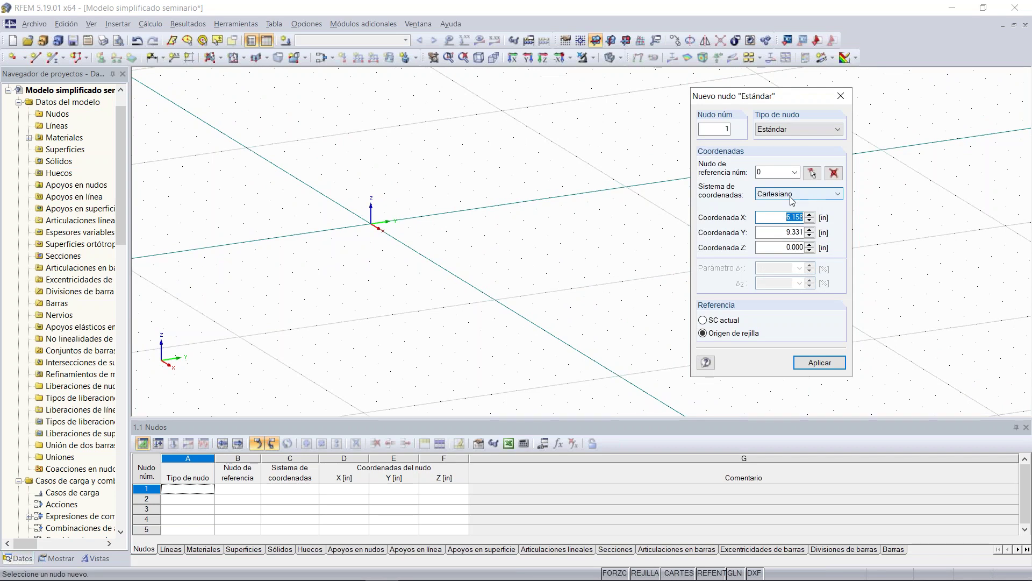
{"action": "type", "text": "42"}
{"action": "key", "text": "Tab"}
{"action": "type", "text": "5"}
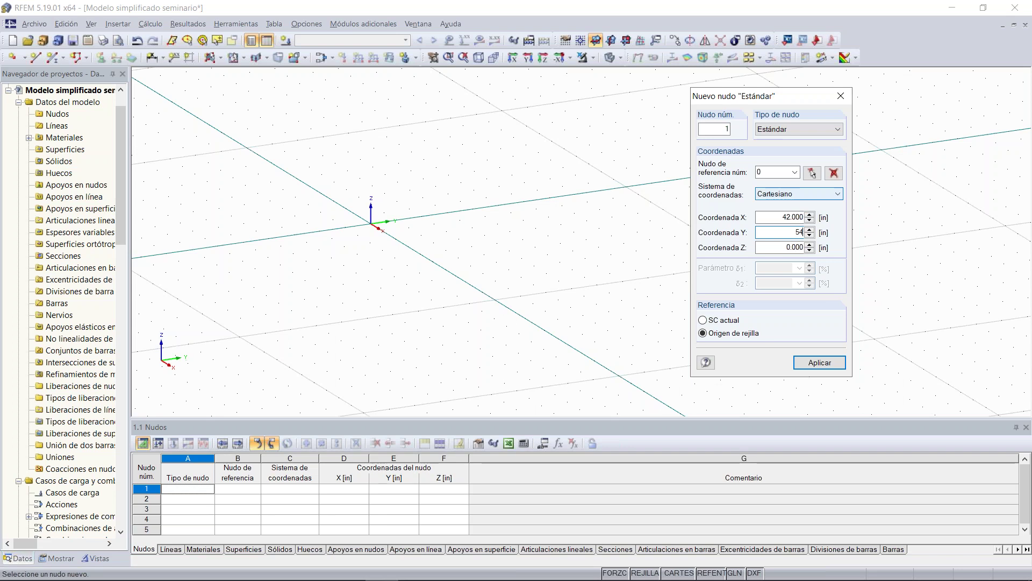
{"action": "left_click", "coordinate": [819, 362]}
{"action": "left_click", "coordinate": [840, 97]}
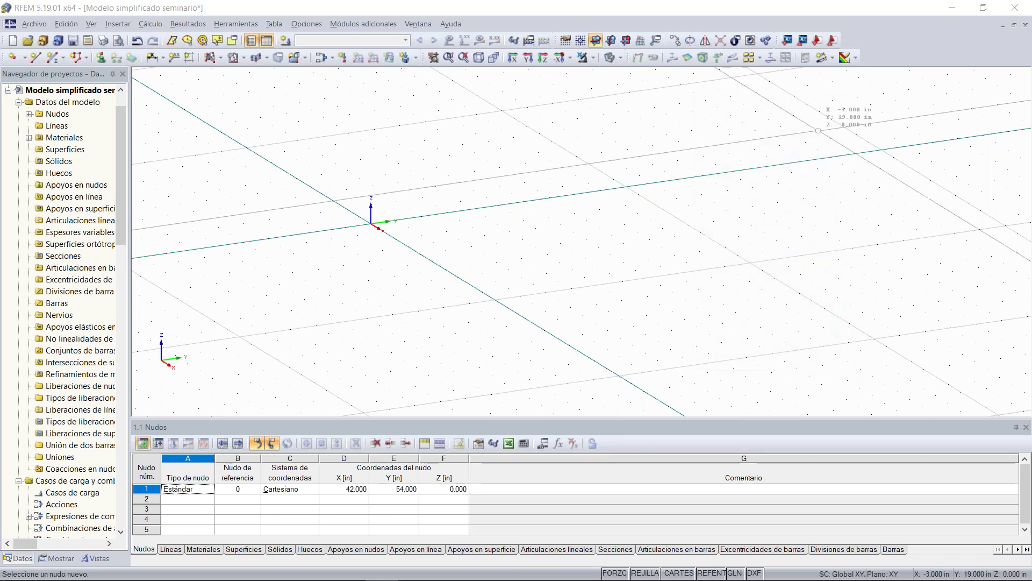
Create an 8 in thick rectangular surface in 4000 psi concrete from the origin to the node at X 42, Y 54 in.
{"action": "middle_click_drag", "start_coordinate": [555, 208], "coordinate": [517, 207]}
{"action": "scroll", "coordinate": [493, 216], "scroll_direction": "down", "scroll_amount": 2}
{"action": "middle_click_drag", "start_coordinate": [649, 264], "coordinate": [532, 230]}
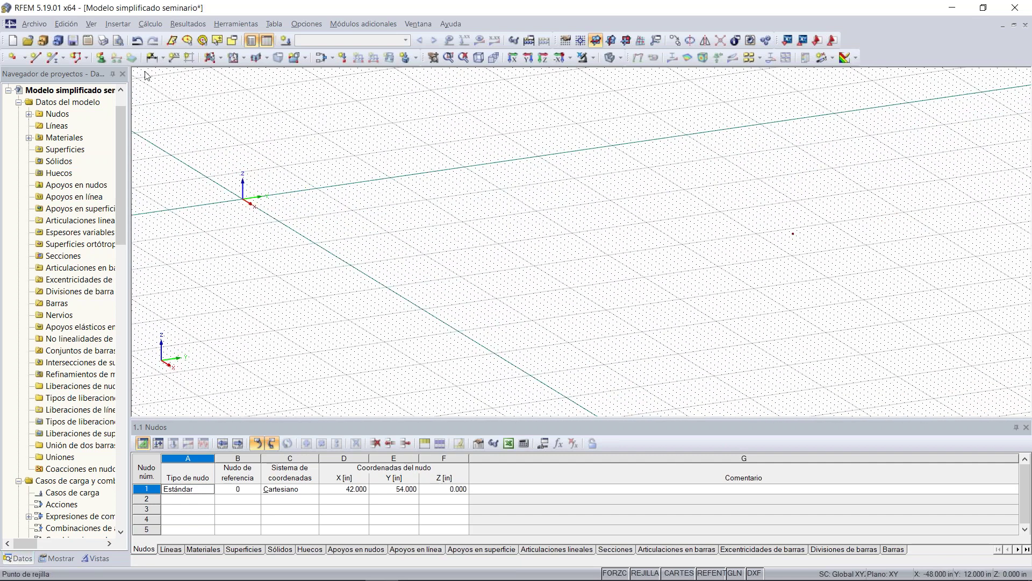
{"action": "left_click", "coordinate": [220, 59]}
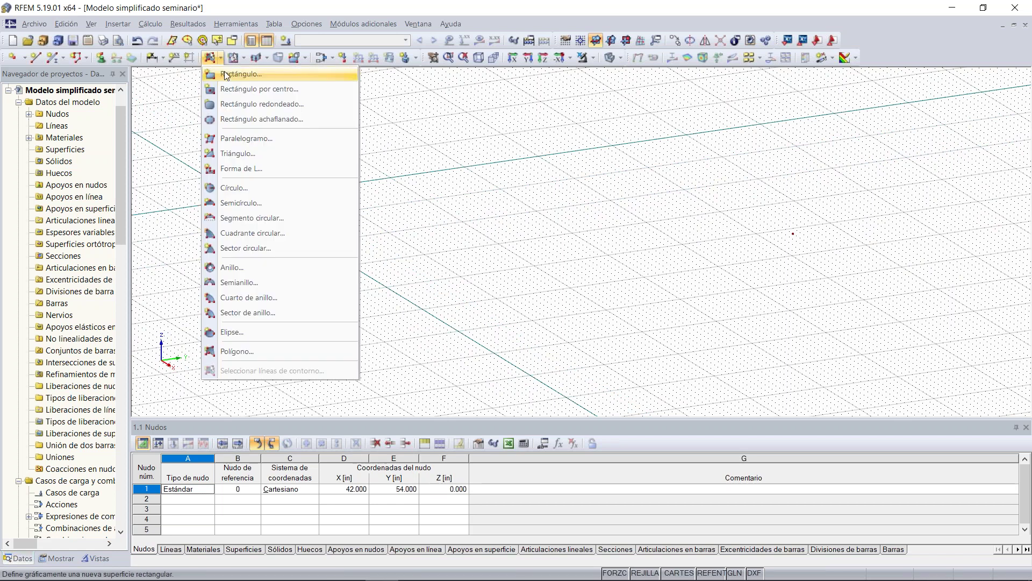
{"action": "left_click", "coordinate": [230, 74]}
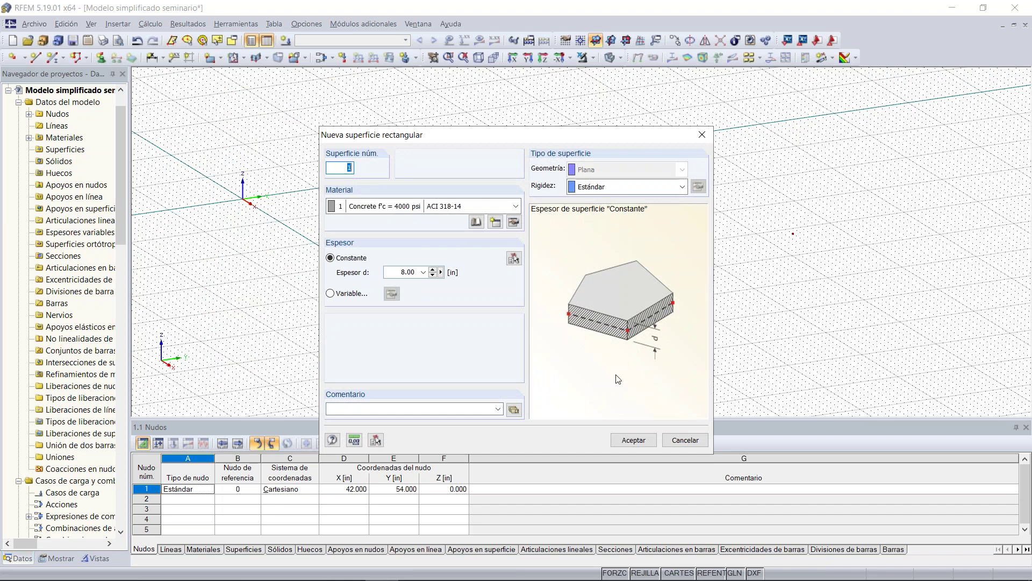
{"action": "left_click", "coordinate": [634, 441]}
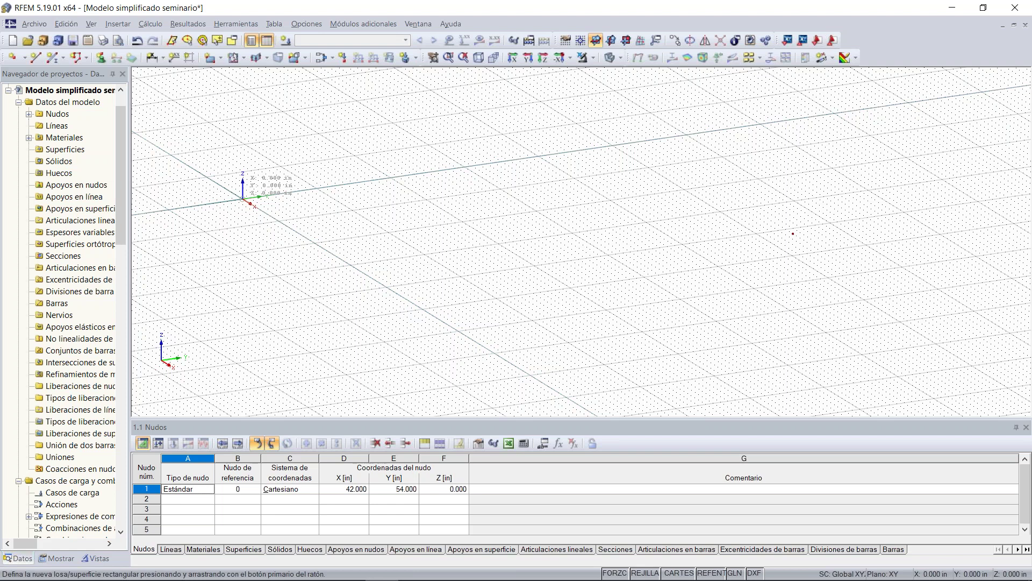
{"action": "left_click", "coordinate": [792, 234]}
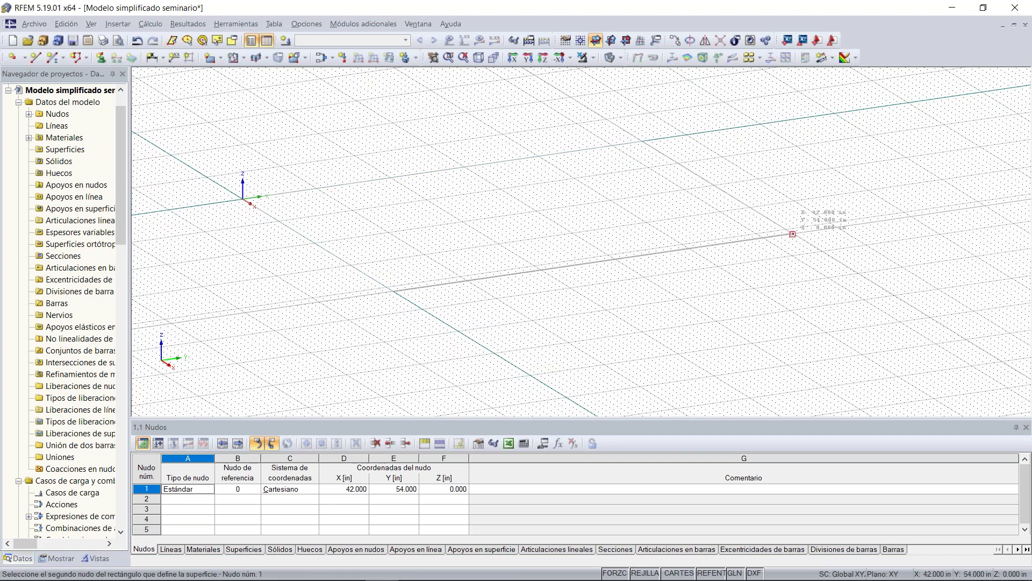
{"action": "left_click", "coordinate": [792, 234]}
{"action": "key", "text": "Escape"}
Try to add a standard node at X 33 in and Y 10 in on the surface, and undo the placement.
{"action": "middle_click_drag", "start_coordinate": [540, 226], "coordinate": [479, 226], "text": "ctrl"}
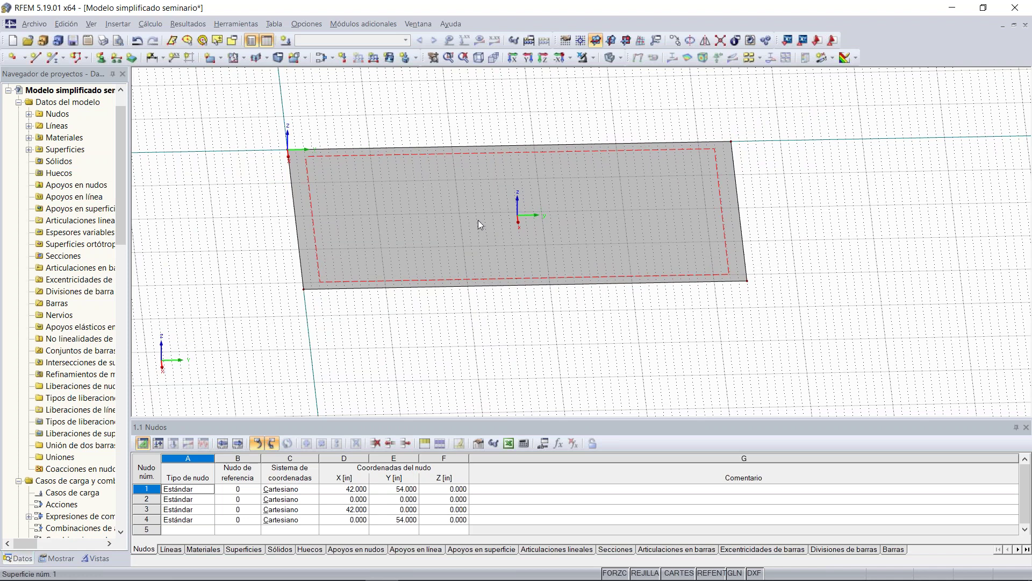
{"action": "left_click", "coordinate": [11, 55]}
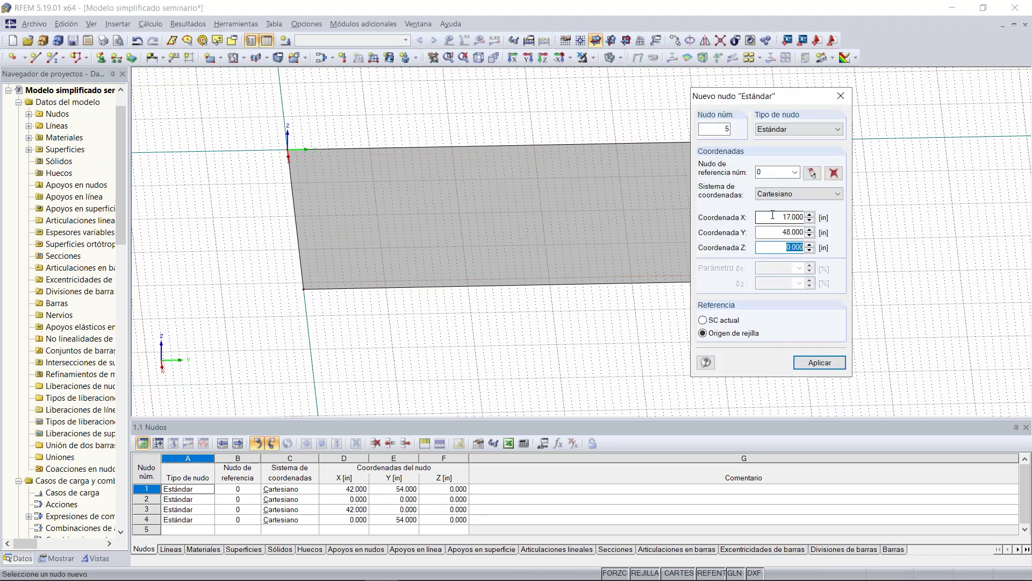
{"action": "left_click", "coordinate": [775, 215]}
{"action": "type", "text": "33"}
{"action": "key", "text": "Tab"}
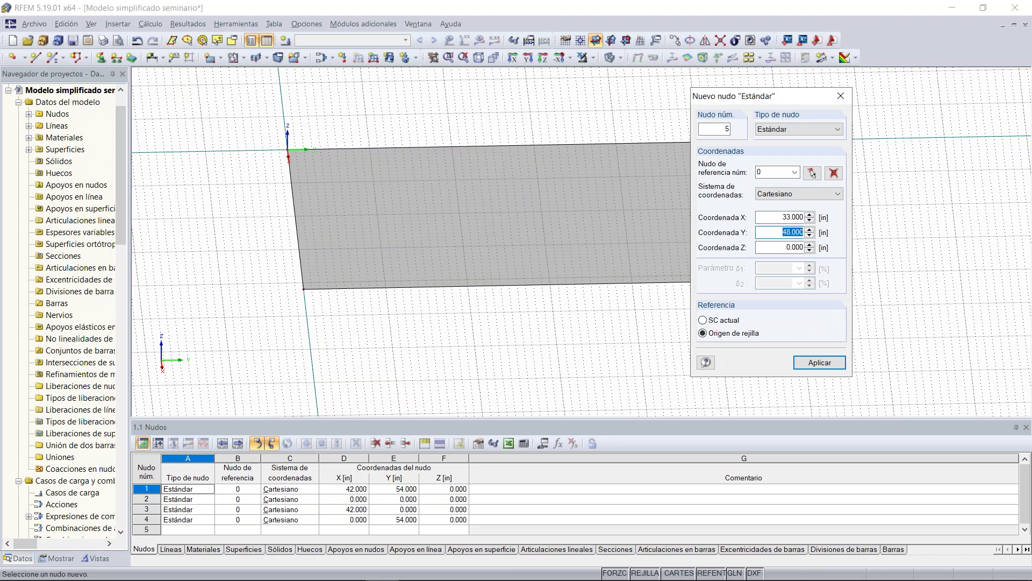
{"action": "type", "text": "10"}
{"action": "key", "text": "Tab"}
{"action": "type", "text": "10"}
{"action": "left_click", "coordinate": [818, 363]}
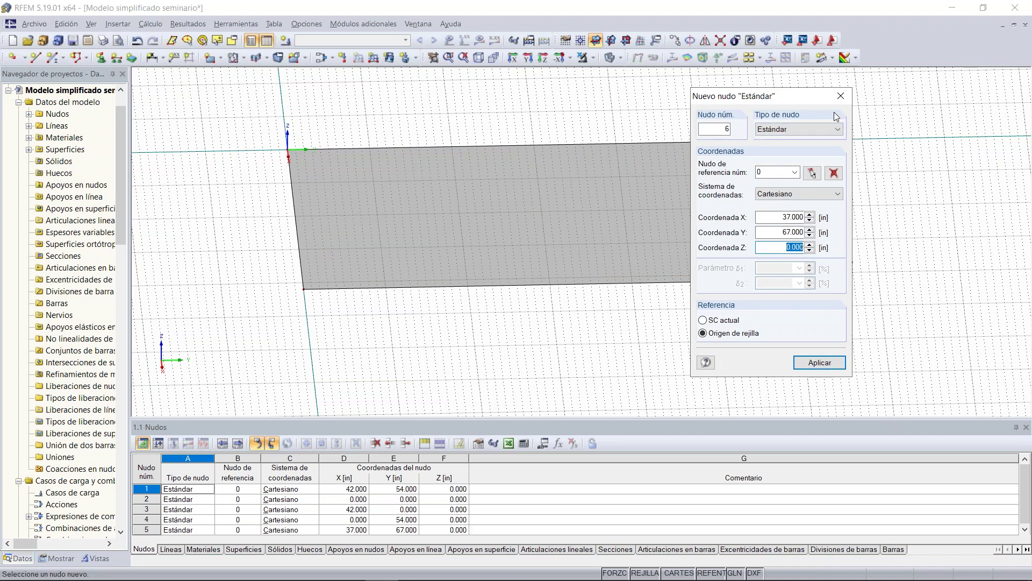
{"action": "left_click", "coordinate": [841, 96]}
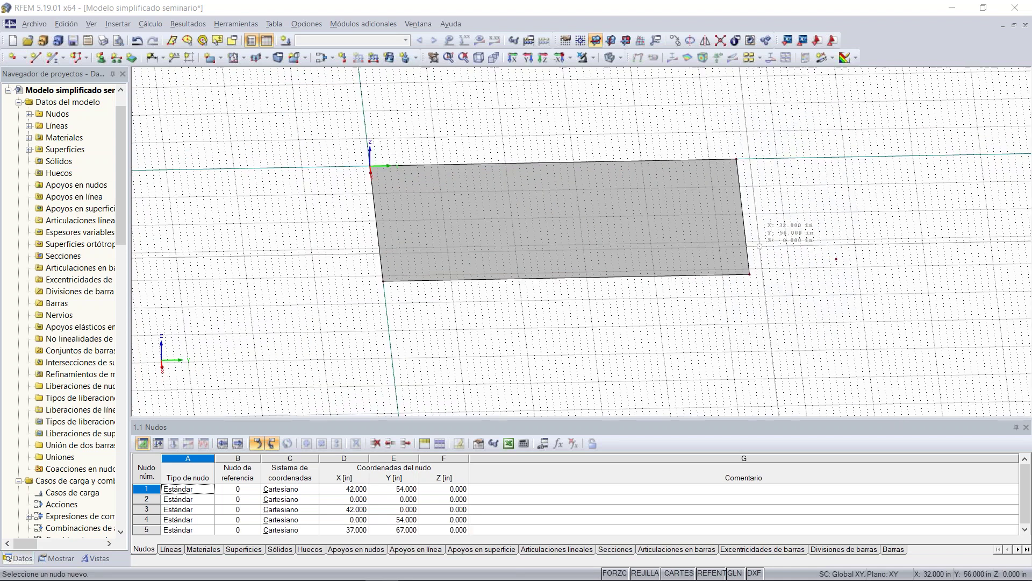
{"action": "left_click", "coordinate": [138, 42]}
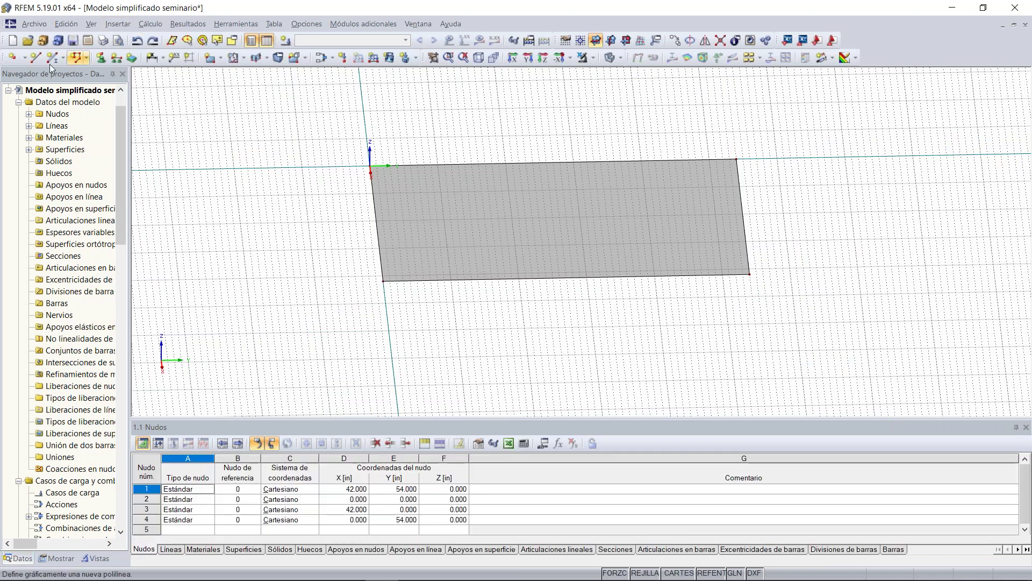
Add a standard node at X 33 in, Y 10 in, Z 0 in.
{"action": "left_click_drag", "start_coordinate": [781, 217], "coordinate": [809, 217]}
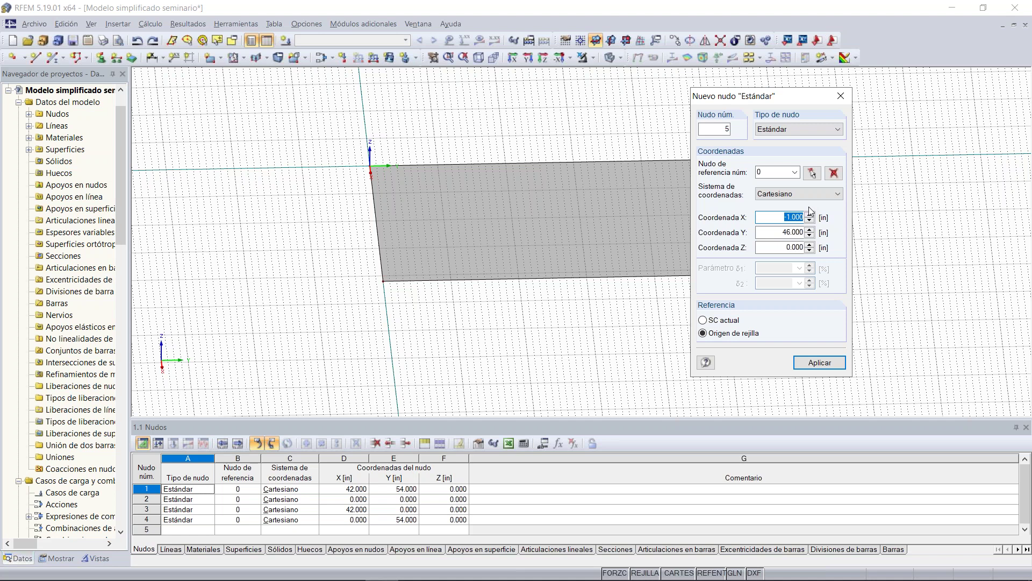
{"action": "type", "text": "33"}
{"action": "key", "text": "Tab"}
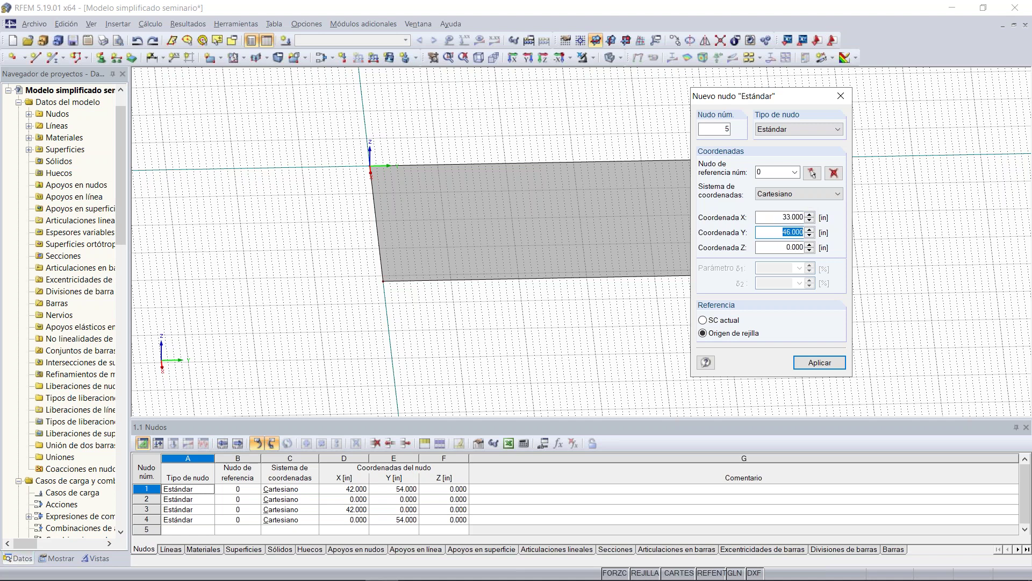
{"action": "type", "text": "10"}
{"action": "key", "text": "Tab"}
{"action": "left_click", "coordinate": [806, 362]}
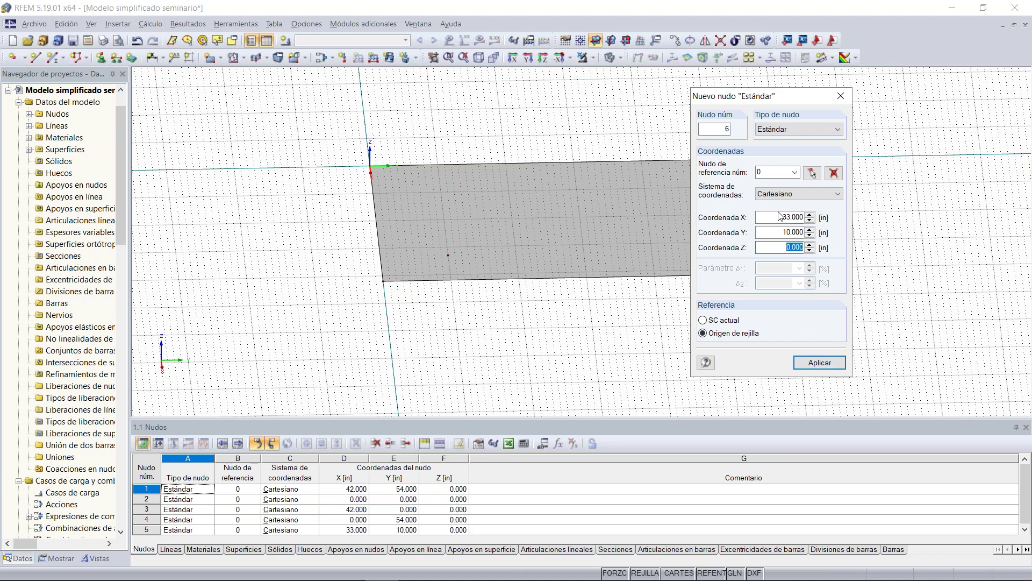
Add a second standard node at X 10 in, Y 10 in, Z 0 in and finish node placement.
{"action": "left_click_drag", "start_coordinate": [781, 216], "coordinate": [803, 217]}
{"action": "type", "text": "10"}
{"action": "left_click", "coordinate": [819, 362]}
{"action": "left_click", "coordinate": [841, 96]}
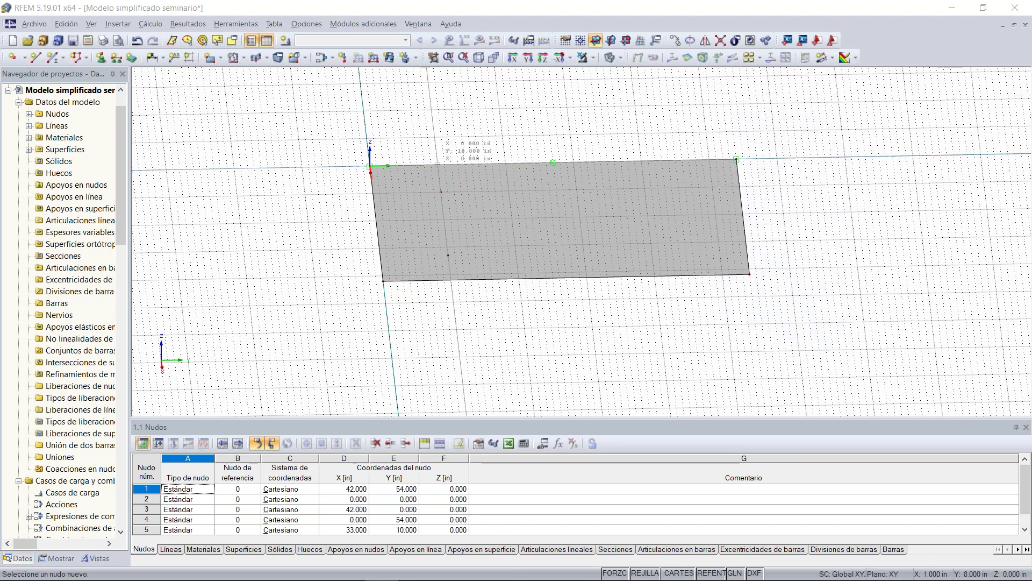
Display the slab in wireframe instead of solid shading.
{"action": "left_click", "coordinate": [606, 58]}
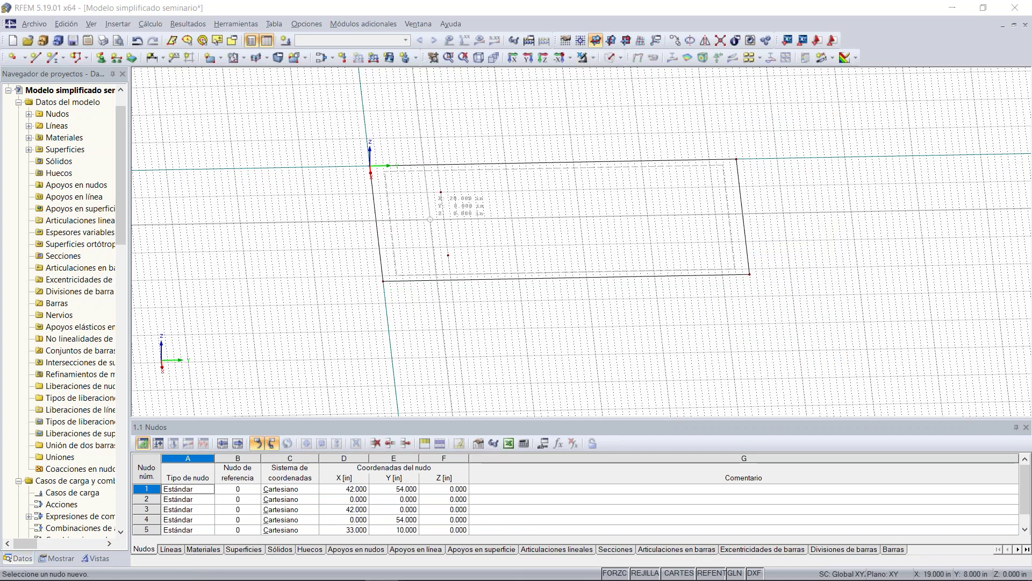
{"action": "mouse_move", "coordinate": [503, 147]}
{"action": "middle_mouse_down", "text": "ctrl"}
{"action": "mouse_move", "coordinate": [465, 189]}
{"action": "mouse_move", "coordinate": [433, 166]}
{"action": "middle_mouse_up", "text": "ctrl"}
{"action": "left_click", "coordinate": [482, 301]}
{"action": "key", "text": "Escape"}
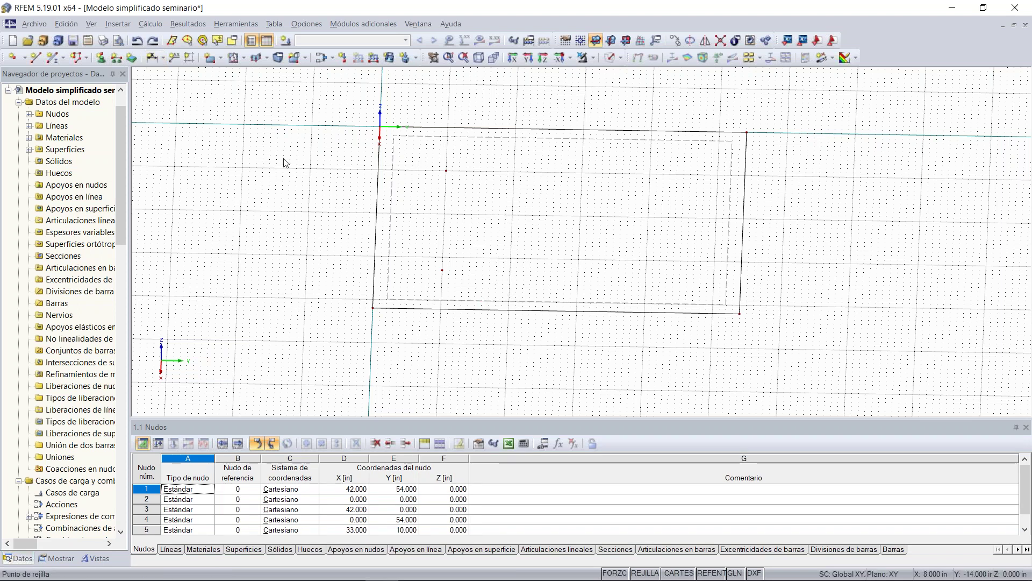
Try to mirror the two inner nodes about the X-Z plane through the slab edge's midpoint at Y 27 in, and undo the mirror.
{"action": "left_click_drag", "start_coordinate": [433, 154], "coordinate": [473, 300]}
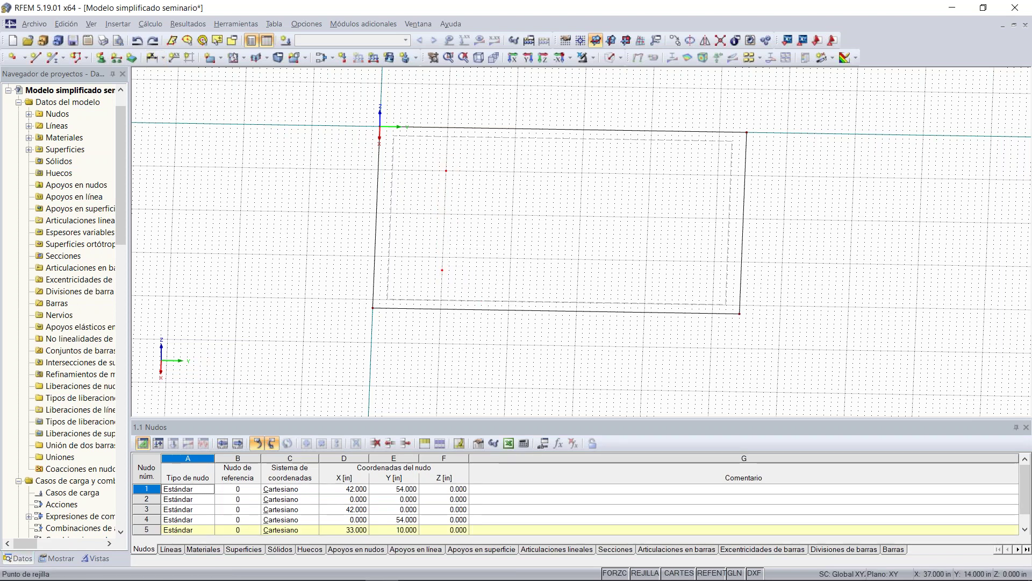
{"action": "left_click", "coordinate": [705, 41]}
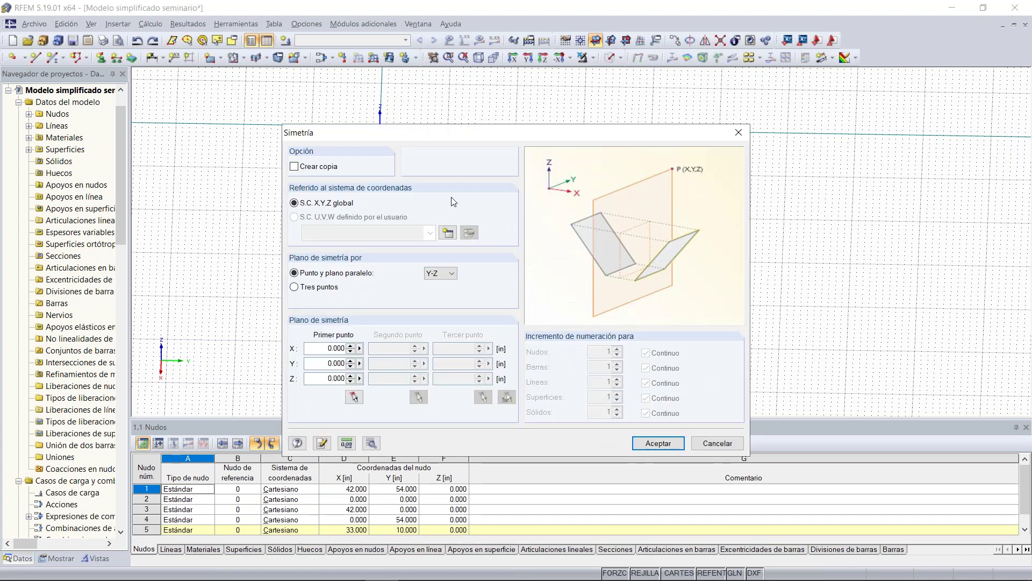
{"action": "left_click_drag", "start_coordinate": [463, 137], "coordinate": [608, 114]}
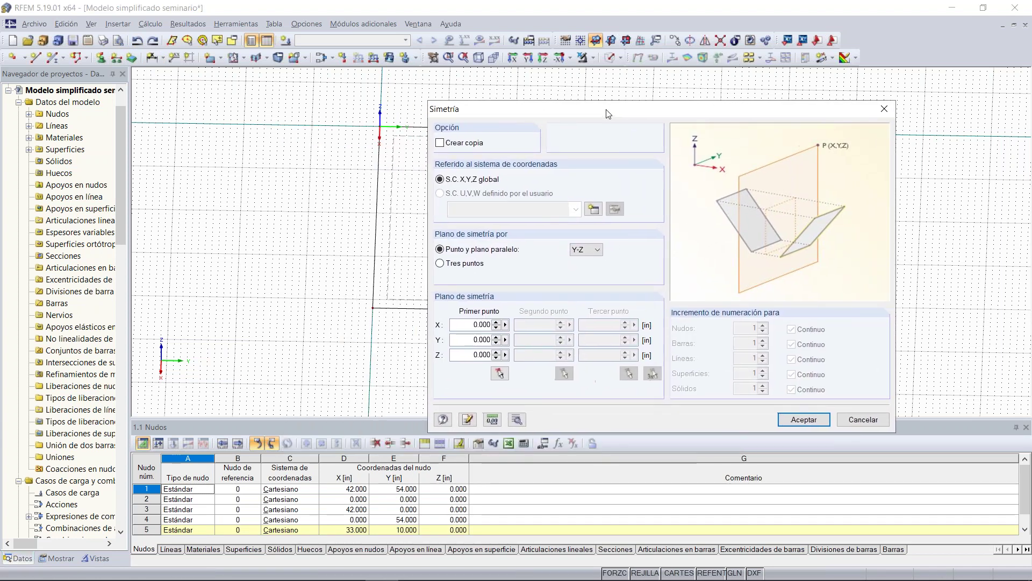
{"action": "left_click", "coordinate": [581, 253]}
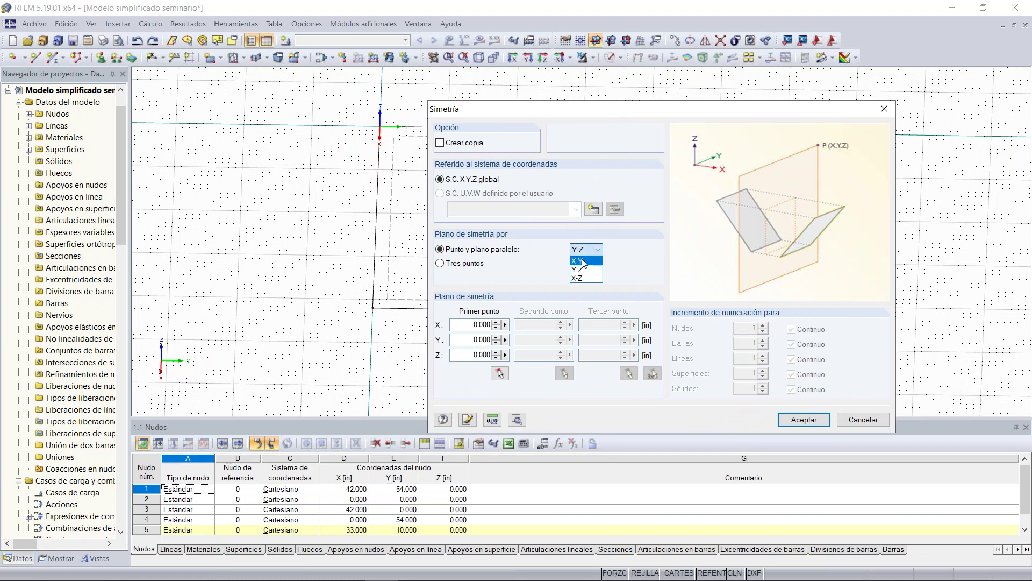
{"action": "left_click", "coordinate": [585, 280]}
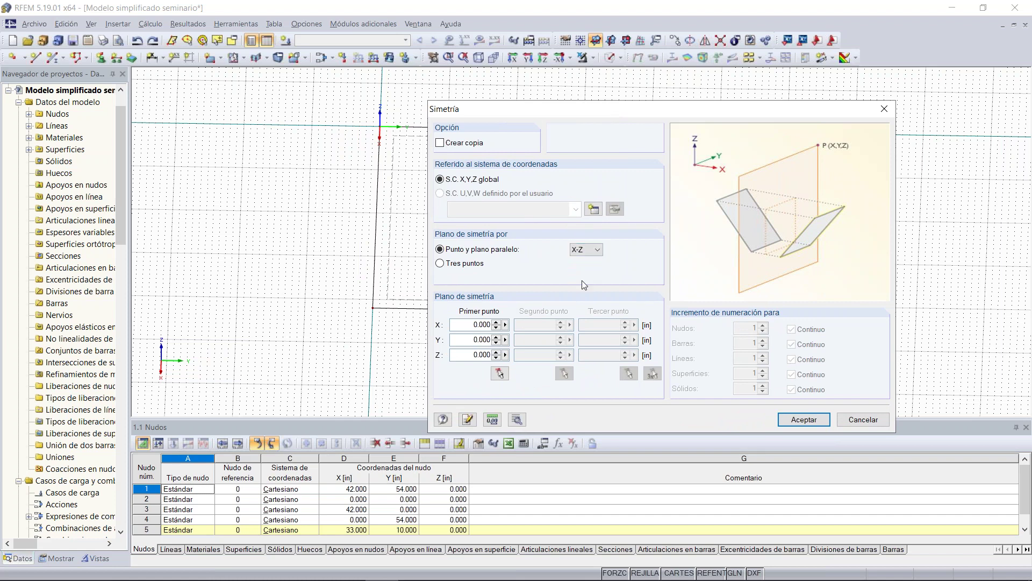
{"action": "left_click", "coordinate": [500, 372]}
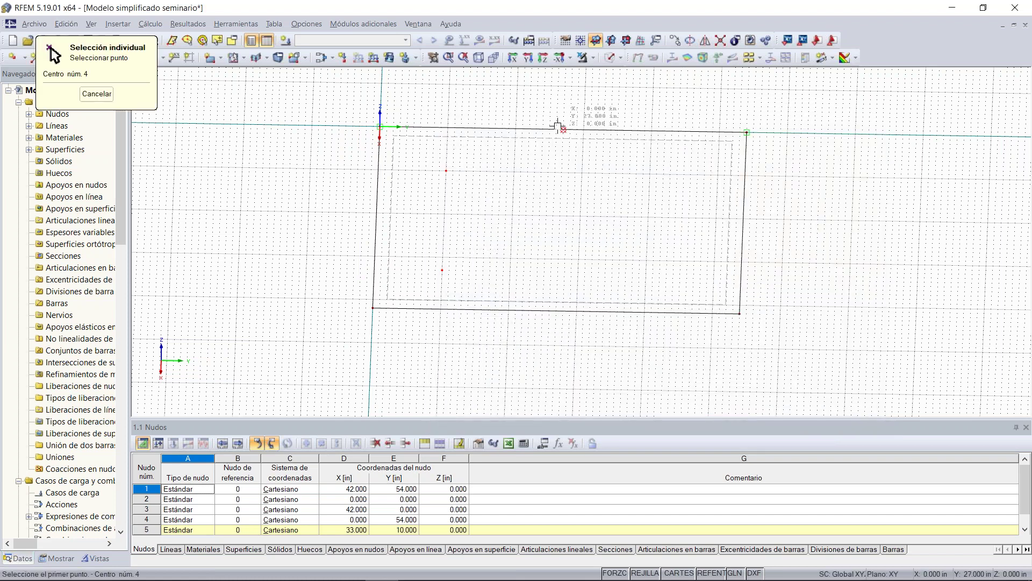
{"action": "left_click", "coordinate": [561, 130]}
{"action": "left_click", "coordinate": [803, 420]}
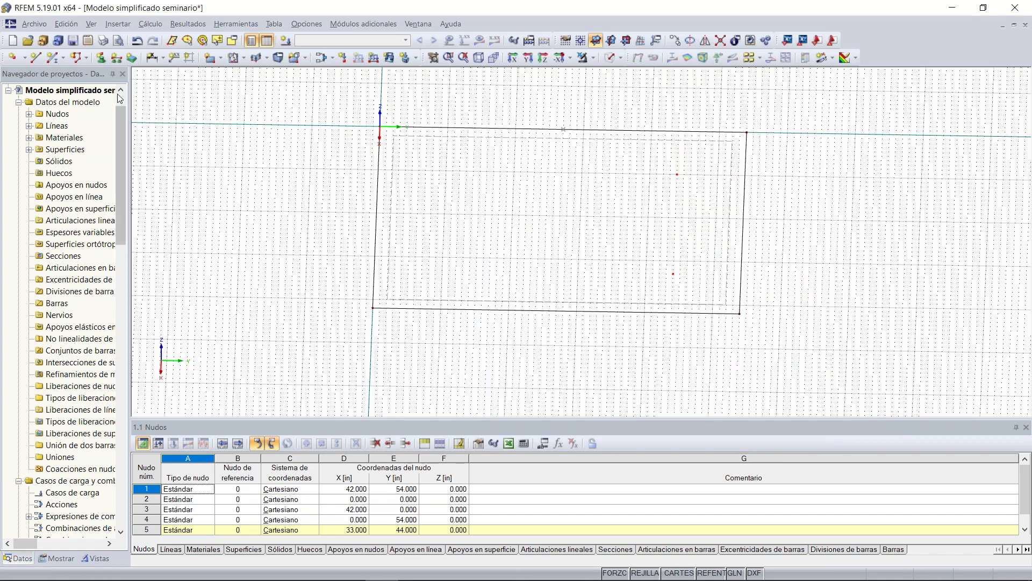
{"action": "left_click", "coordinate": [138, 43]}
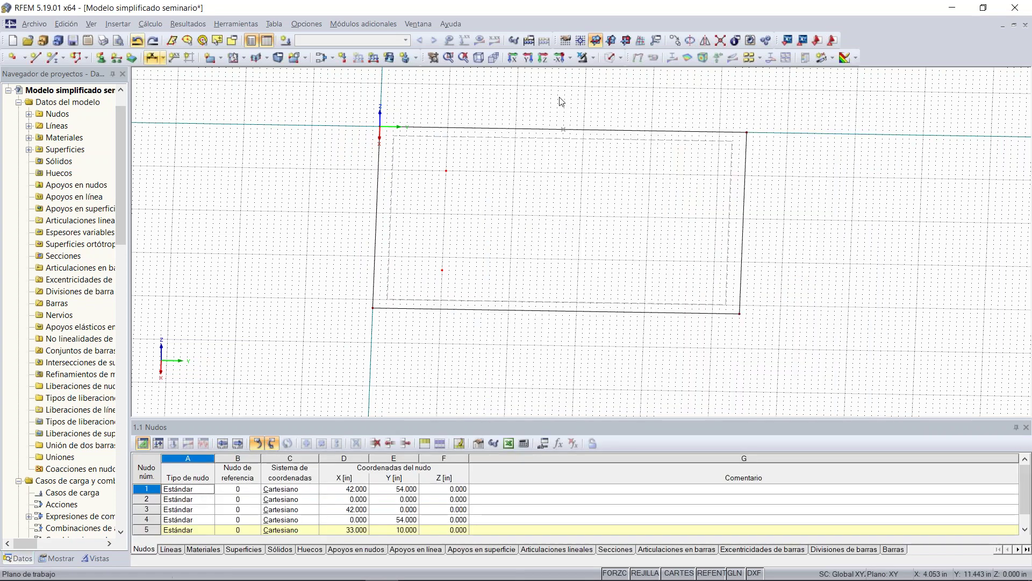
Mirror the two inner nodes as copies about the X-Z plane through the slab edge's midpoint at Y 27 in.
{"action": "left_click", "coordinate": [704, 41]}
{"action": "left_click", "coordinate": [295, 167]}
{"action": "left_click", "coordinate": [671, 448]}
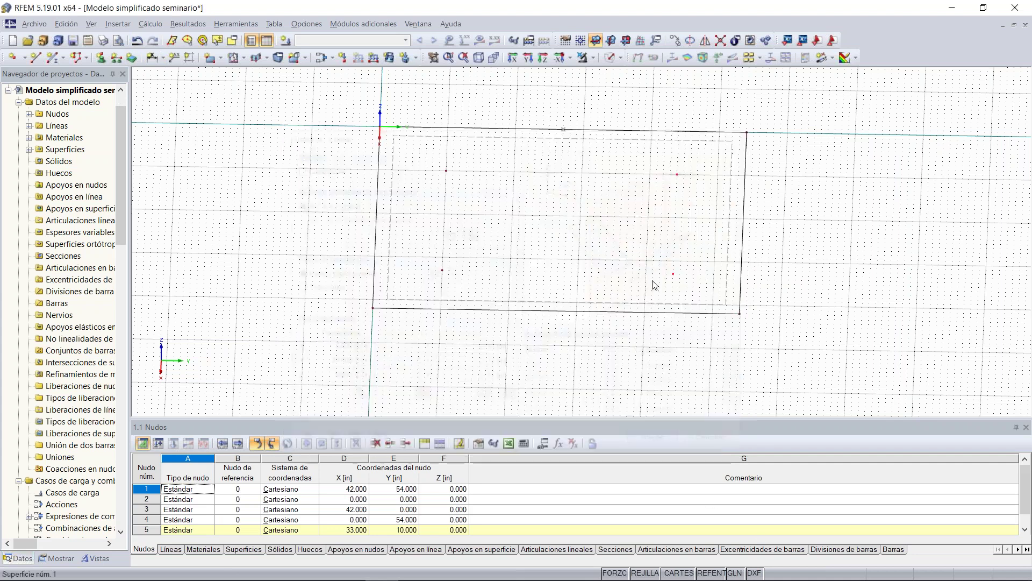
Create a new support type for the four inner nodes 5-8 with all translational and rotational restraints released.
{"action": "middle_click_drag", "start_coordinate": [563, 223], "coordinate": [479, 170], "text": "ctrl"}
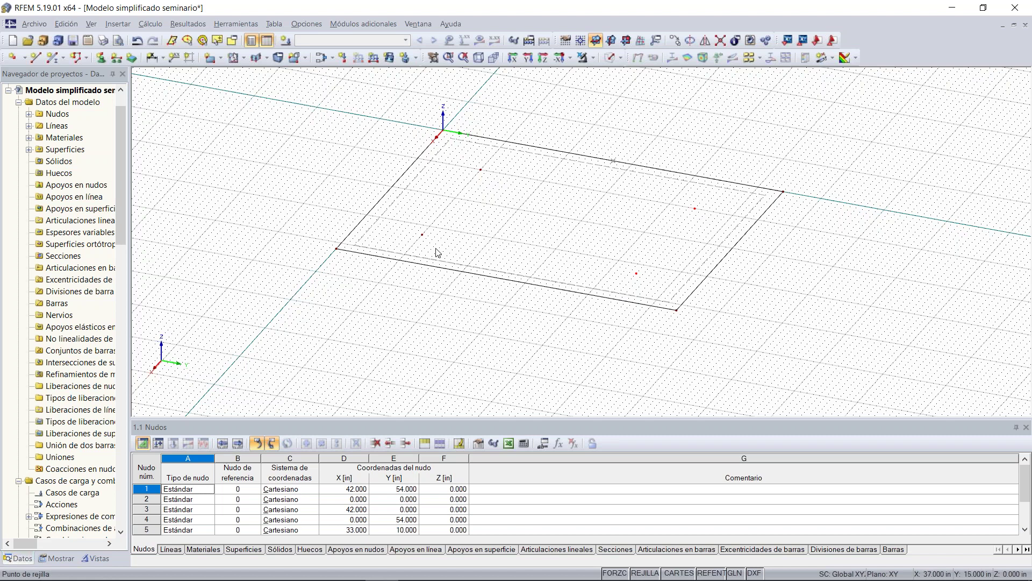
{"action": "left_click", "coordinate": [422, 237]}
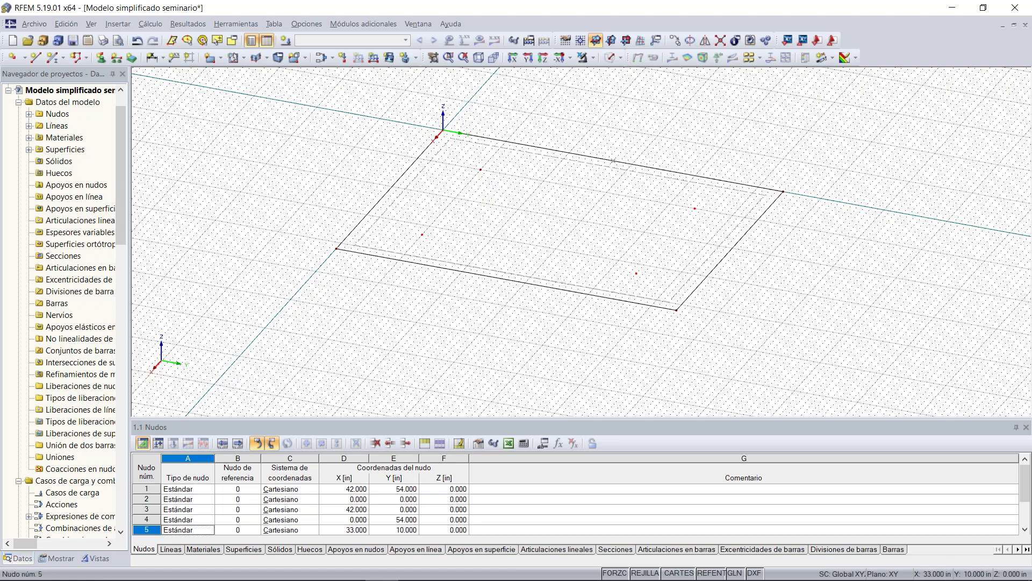
{"action": "left_click", "coordinate": [480, 170]}
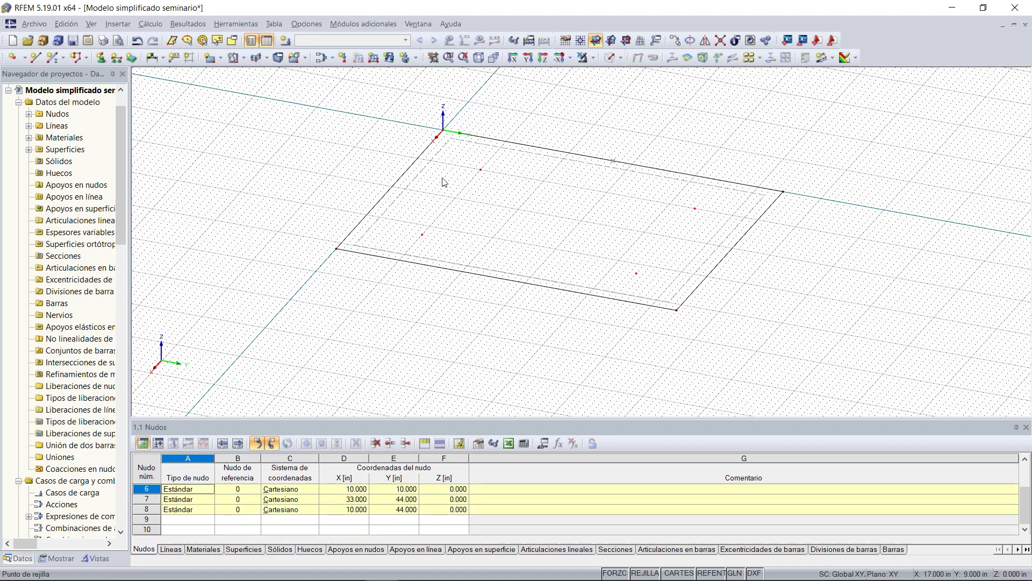
{"action": "left_click", "coordinate": [102, 57]}
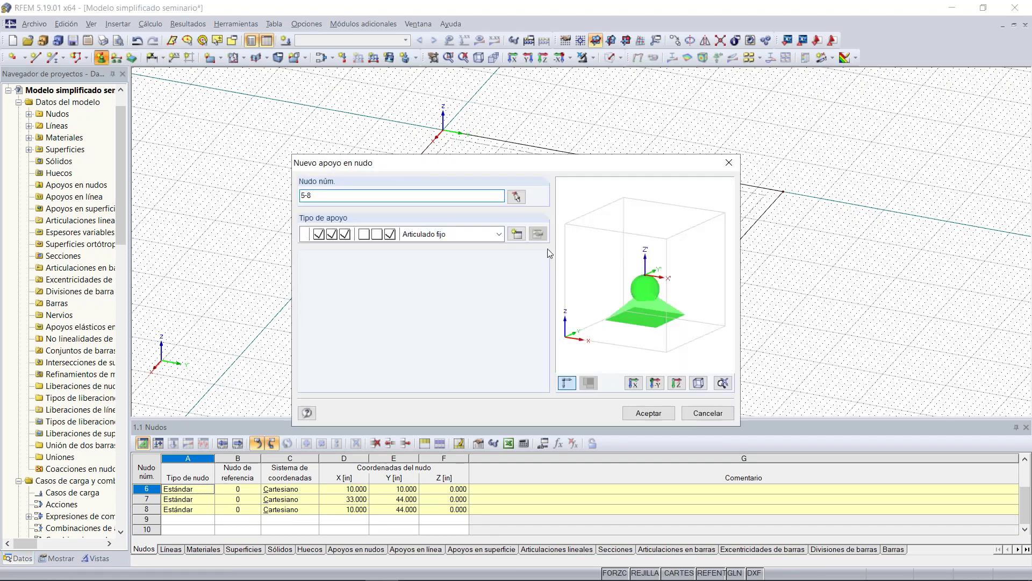
{"action": "left_click", "coordinate": [522, 238]}
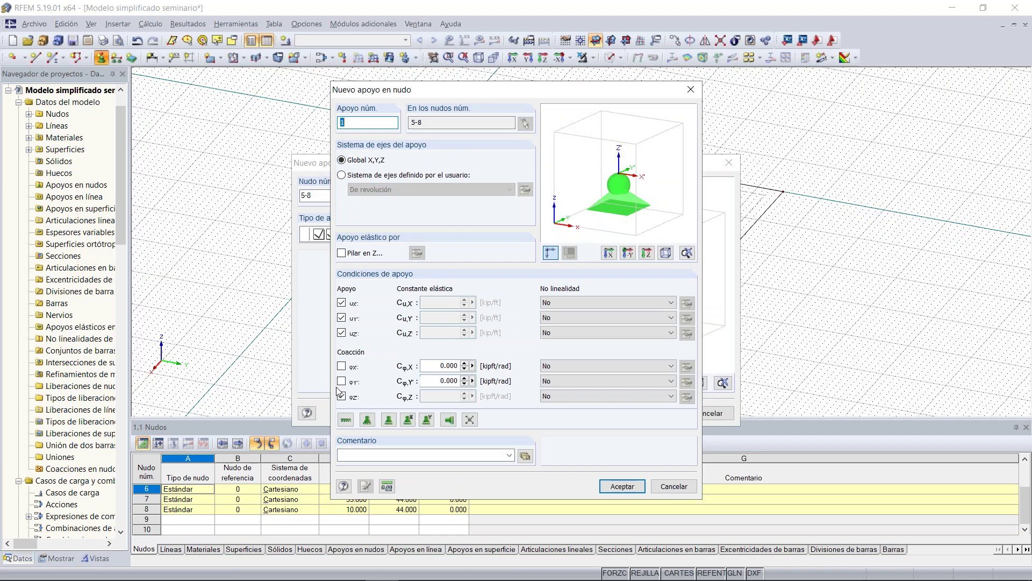
{"action": "left_click", "coordinate": [342, 396]}
{"action": "left_click", "coordinate": [342, 303]}
{"action": "left_click", "coordinate": [342, 318]}
{"action": "left_click", "coordinate": [341, 332]}
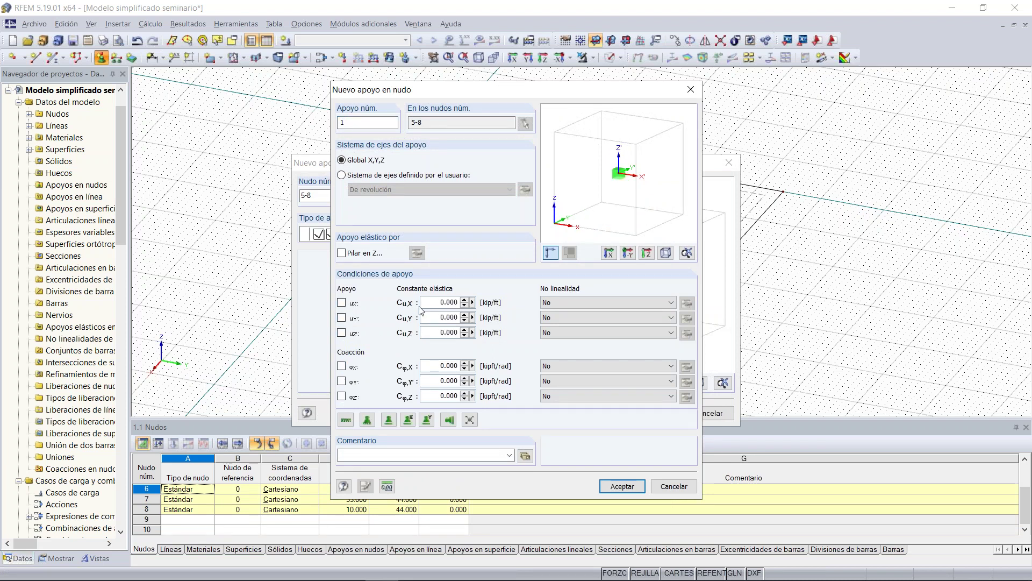
Set the support's spring constants to 23.57 kip/ft in X and Y and 137.04 kip/ft in Z, and assign it to nodes 5-8.
{"action": "double_click", "coordinate": [433, 303]}
{"action": "type", "text": "23.57"}
{"action": "key", "text": "Tab"}
{"action": "type", "text": "23.5"}
{"action": "left_click", "coordinate": [438, 333]}
{"action": "type", "text": "137.04"}
{"action": "left_click", "coordinate": [612, 486]}
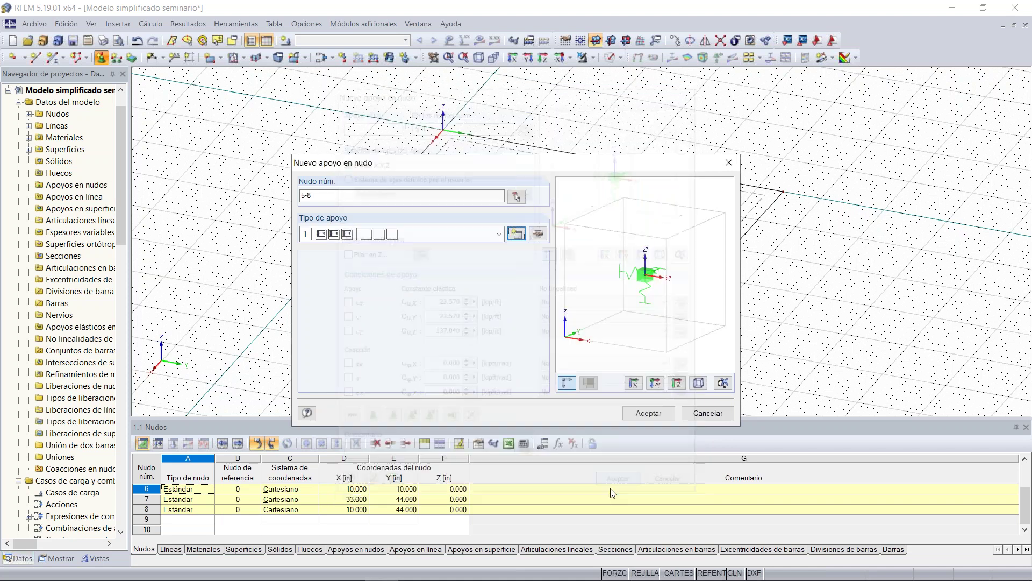
{"action": "left_click", "coordinate": [637, 412]}
Restore the solid display of the slab.
{"action": "scroll", "coordinate": [494, 226], "scroll_direction": "up", "scroll_amount": 2}
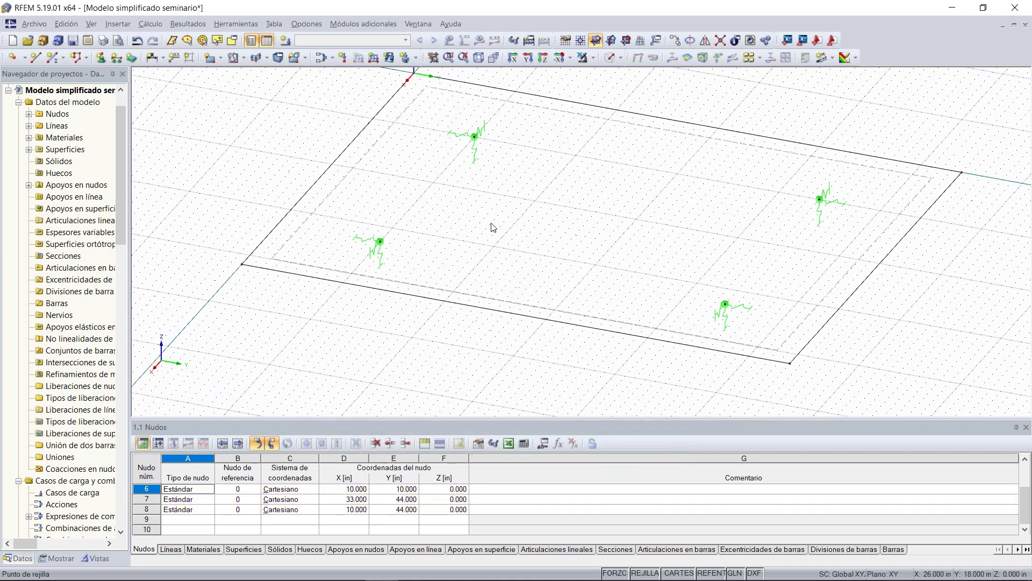
{"action": "middle_click_drag", "start_coordinate": [493, 221], "coordinate": [579, 217], "text": "ctrl"}
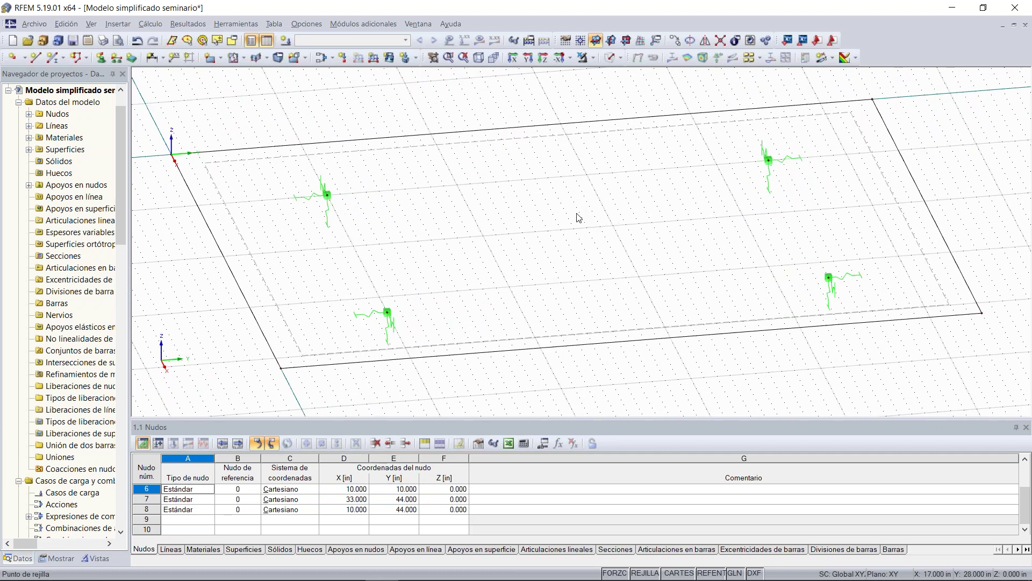
{"action": "left_click", "coordinate": [609, 57]}
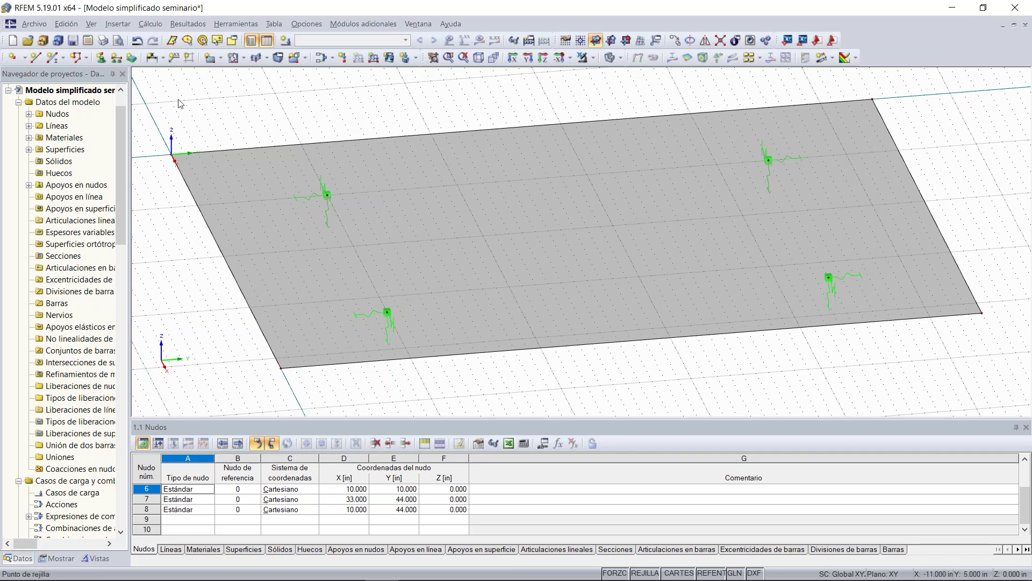
Create a circular opening of 3 in radius in the slab, centred on the supported node at X 10 in, Y 10 in.
{"action": "left_click", "coordinate": [244, 58]}
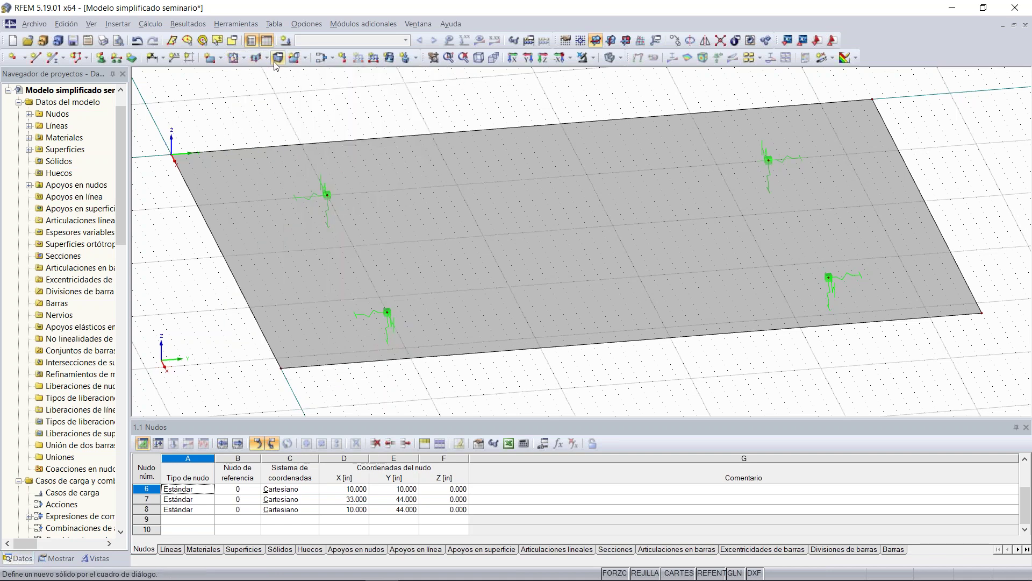
{"action": "left_click", "coordinate": [243, 59]}
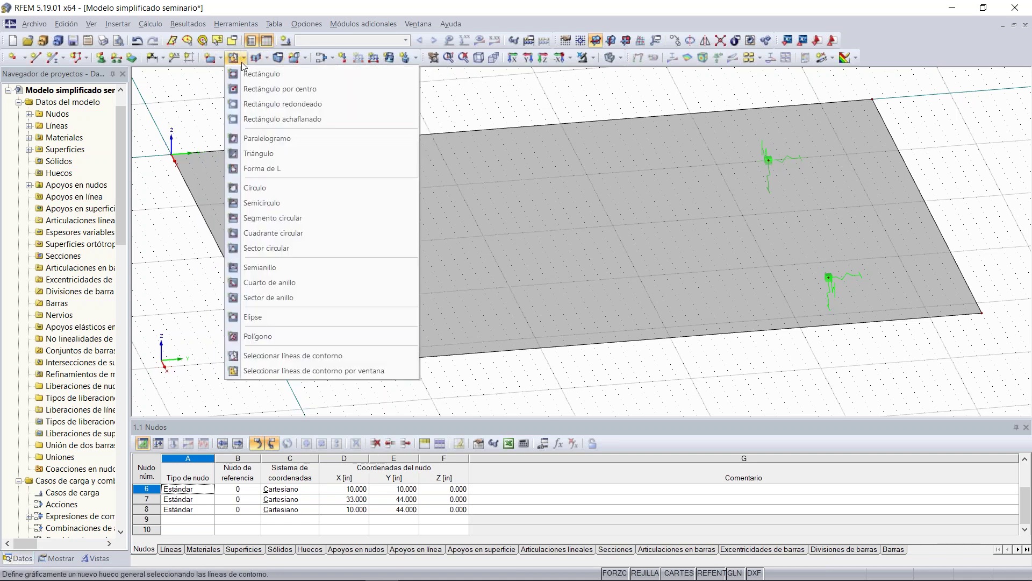
{"action": "left_click", "coordinate": [276, 188]}
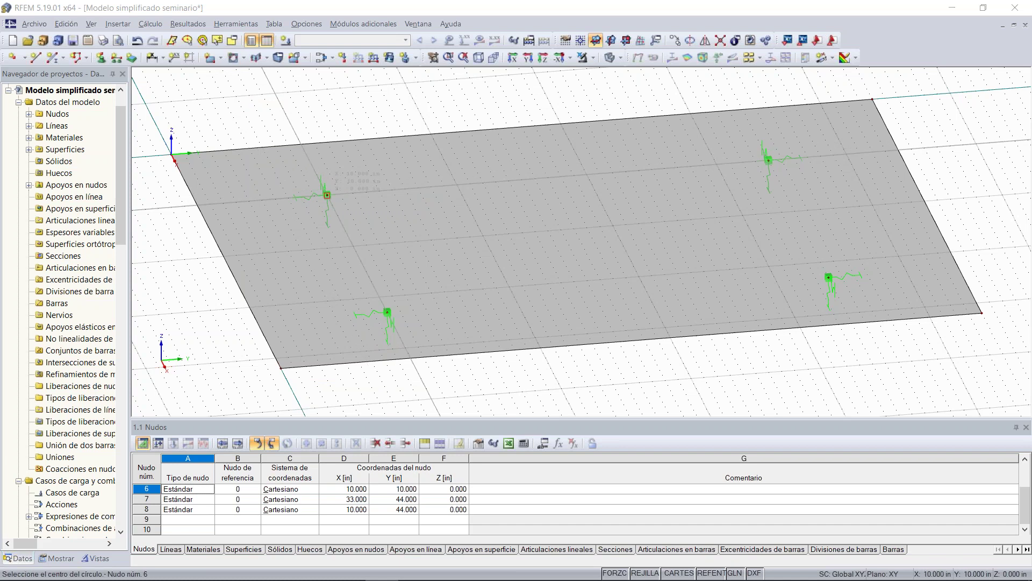
{"action": "left_click", "coordinate": [327, 195]}
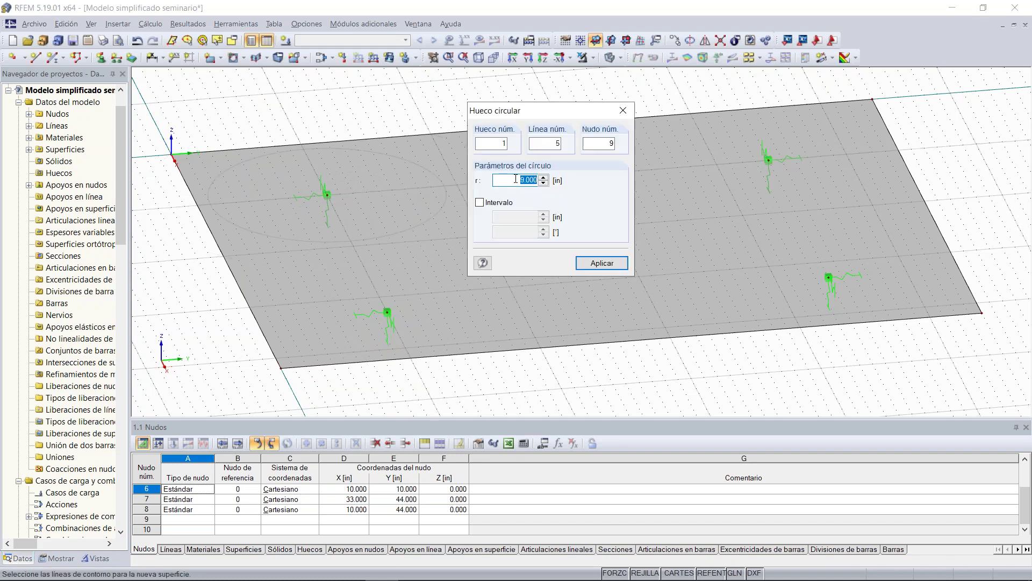
{"action": "type", "text": "3"}
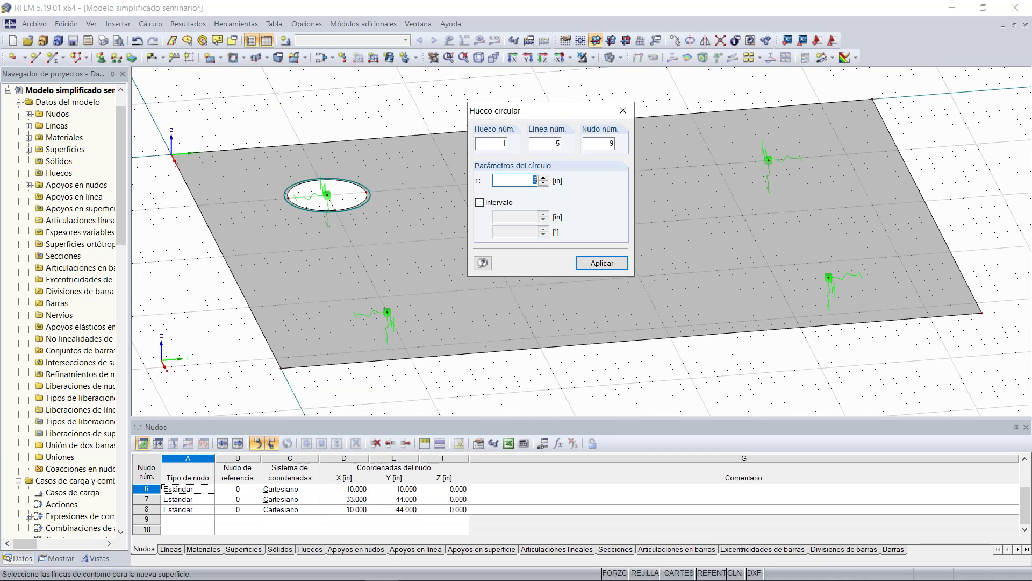
{"action": "key", "text": "Return"}
Create circular openings of 3 in radius centred on the other three supported nodes.
{"action": "type", "text": "3"}
{"action": "key", "text": "Return"}
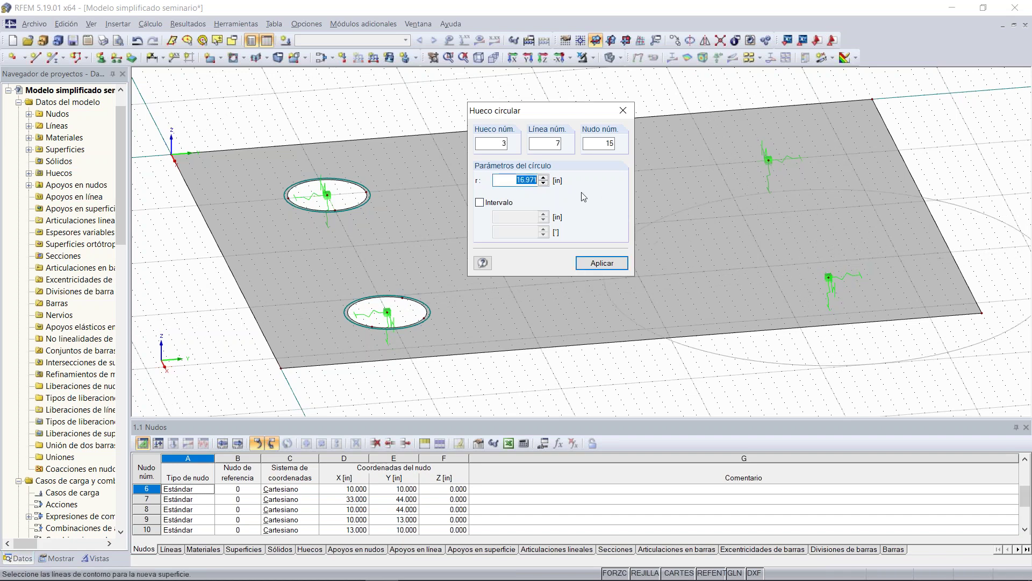
{"action": "type", "text": "3"}
{"action": "key", "text": "Return"}
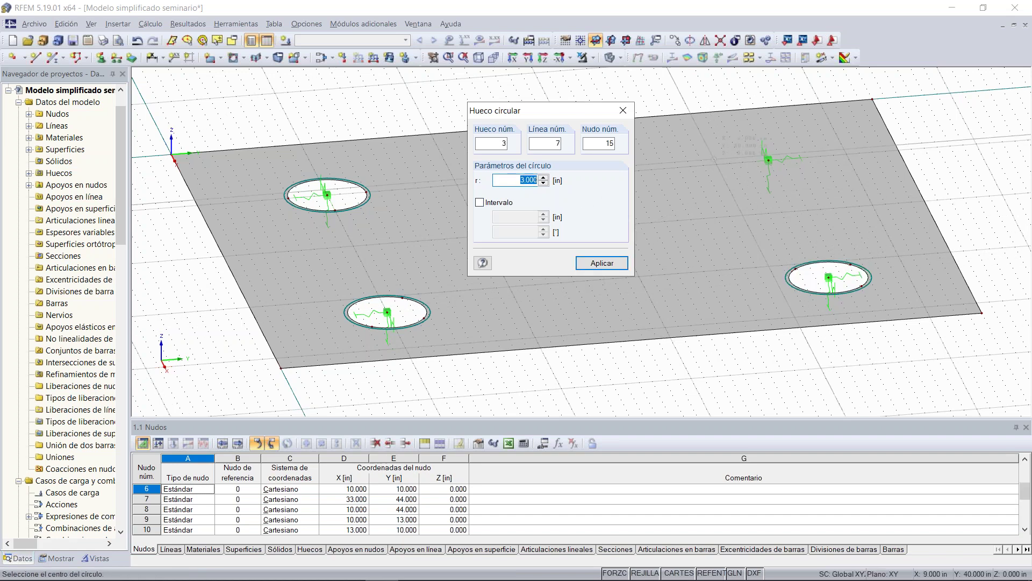
{"action": "type", "text": "3"}
{"action": "key", "text": "Return"}
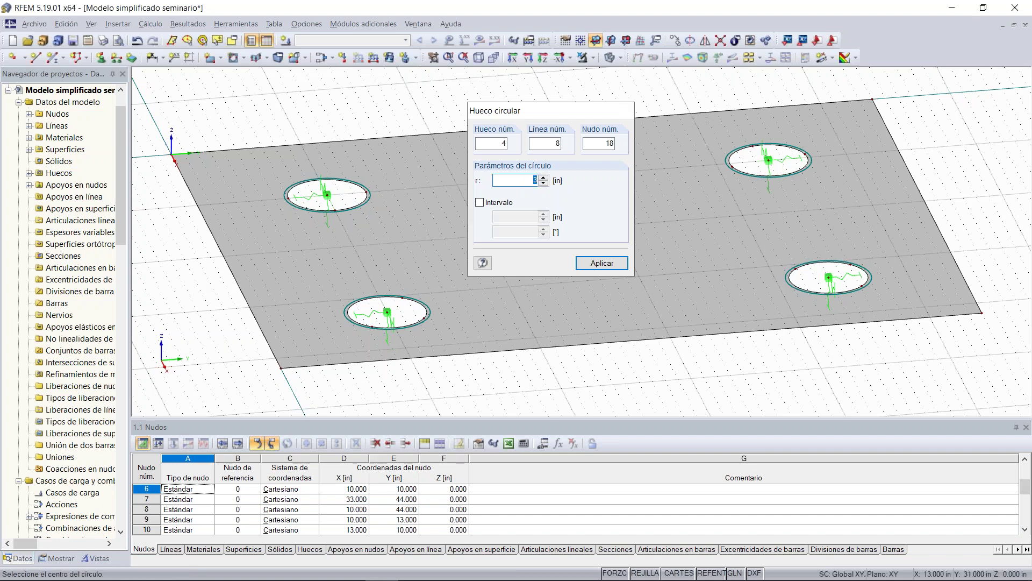
{"action": "key", "text": "Escape"}
{"action": "right_click", "coordinate": [175, 286]}
Fill the four circular openings with 8 in thick surfaces of 4000 psi concrete, using the circles as boundary lines.
{"action": "middle_click_drag", "start_coordinate": [174, 285], "coordinate": [210, 269], "text": "ctrl"}
{"action": "left_click", "coordinate": [220, 58]}
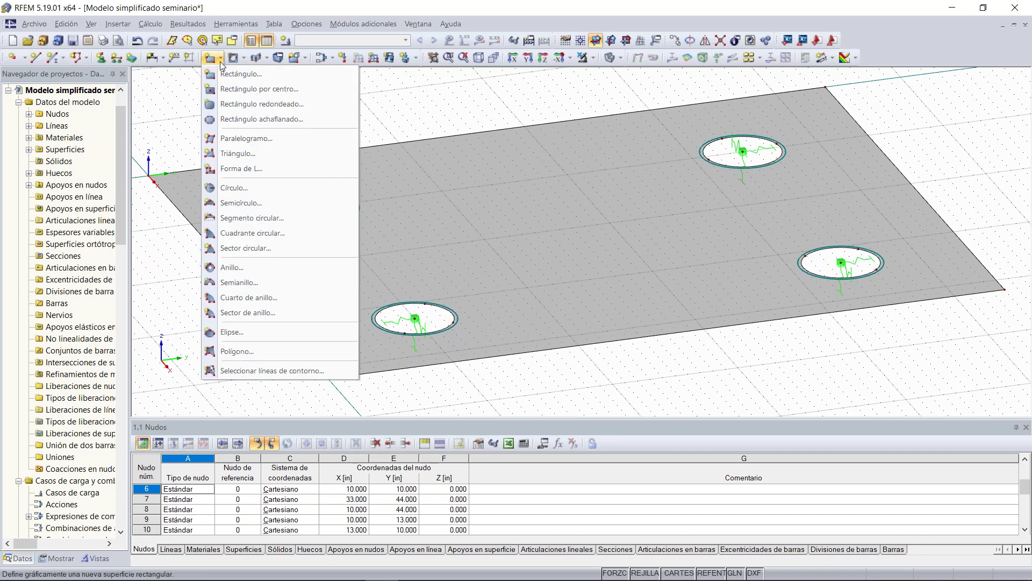
{"action": "left_click", "coordinate": [259, 371]}
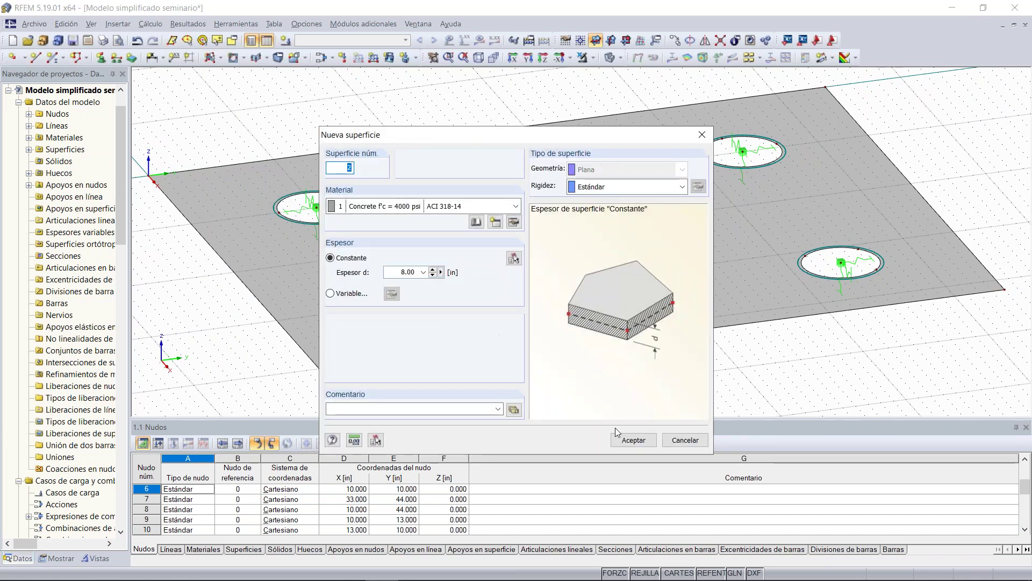
{"action": "left_click", "coordinate": [632, 439]}
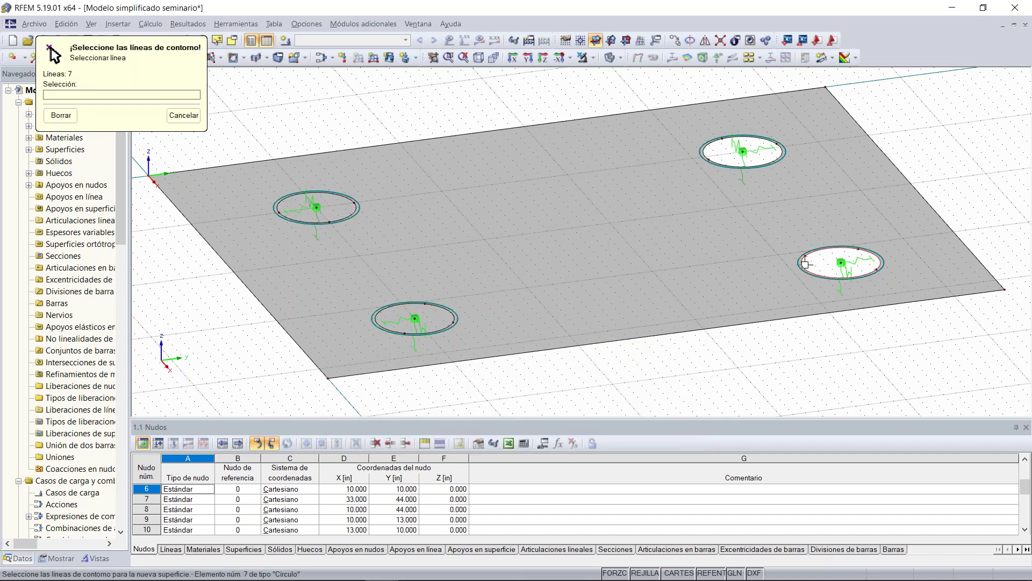
{"action": "left_click", "coordinate": [474, 145]}
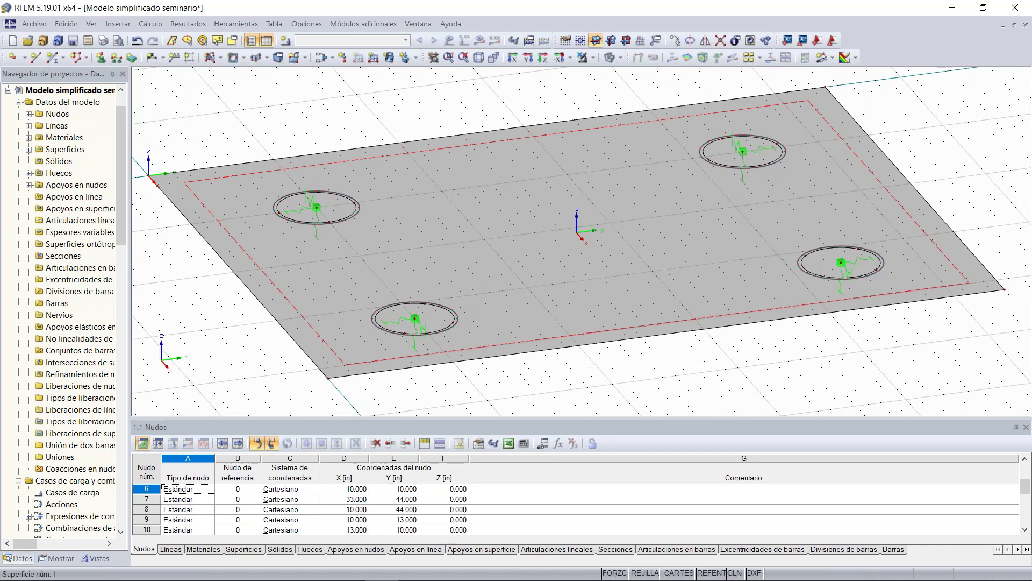
Create load case CC1 with active self-weight and describe it as "Carga muerta".
{"action": "left_click", "coordinate": [288, 44]}
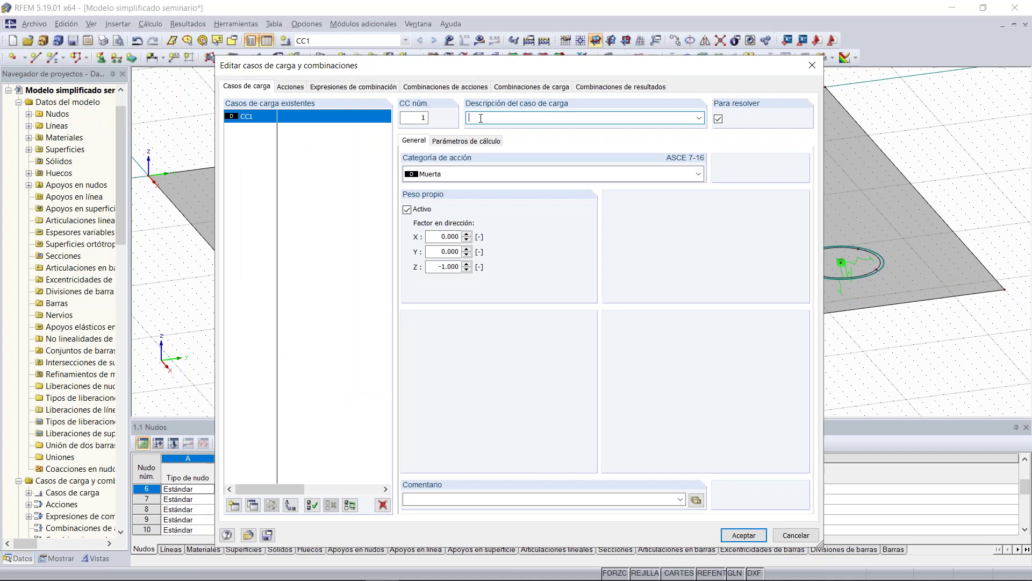
{"action": "type", "text": "cARGA M"}
{"action": "key", "text": "BackSpace"}
{"action": "key", "text": "BackSpace"}
{"action": "key", "text": "BackSpace"}
{"action": "key", "text": "BackSpace"}
{"action": "key", "text": "BackSpace"}
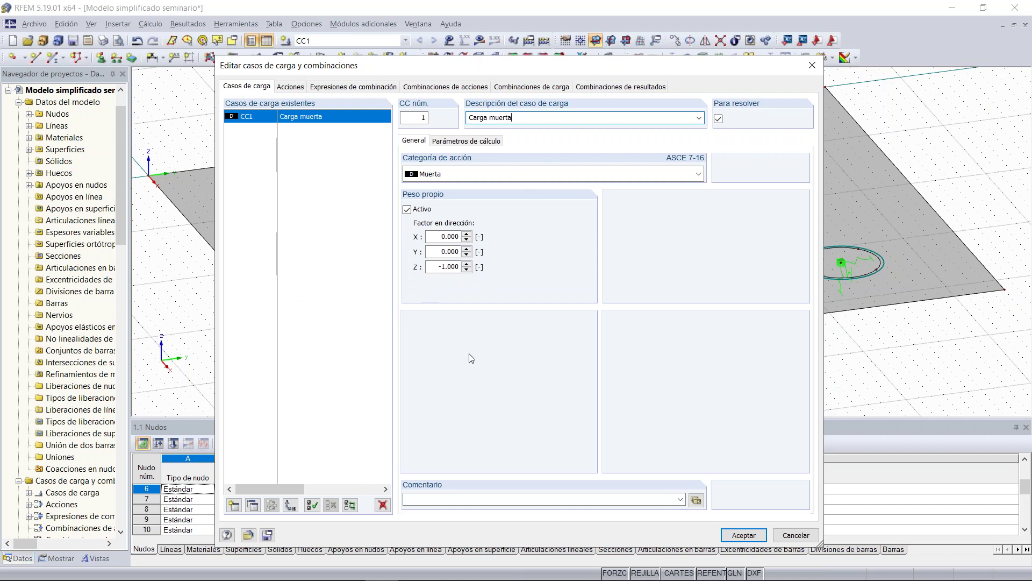
Add a second load case, CC2, with the predefined description "Nieve".
{"action": "left_click", "coordinate": [231, 507]}
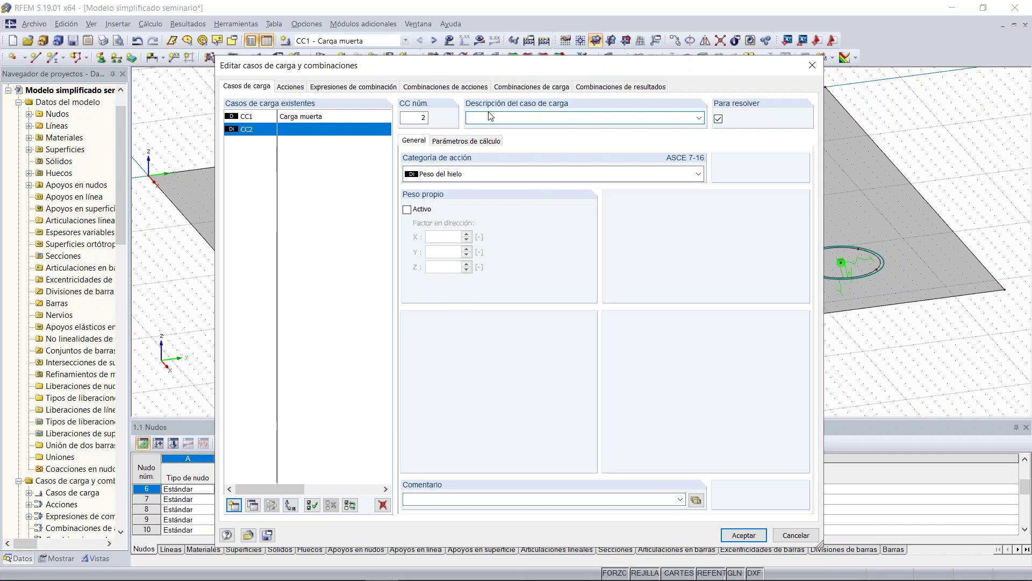
{"action": "left_click", "coordinate": [699, 117]}
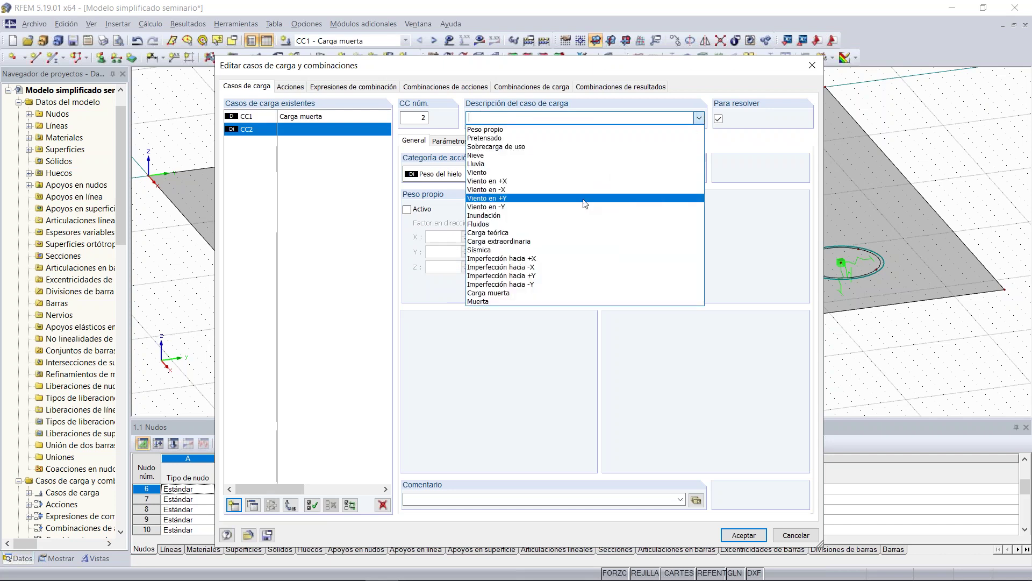
{"action": "left_click", "coordinate": [564, 156]}
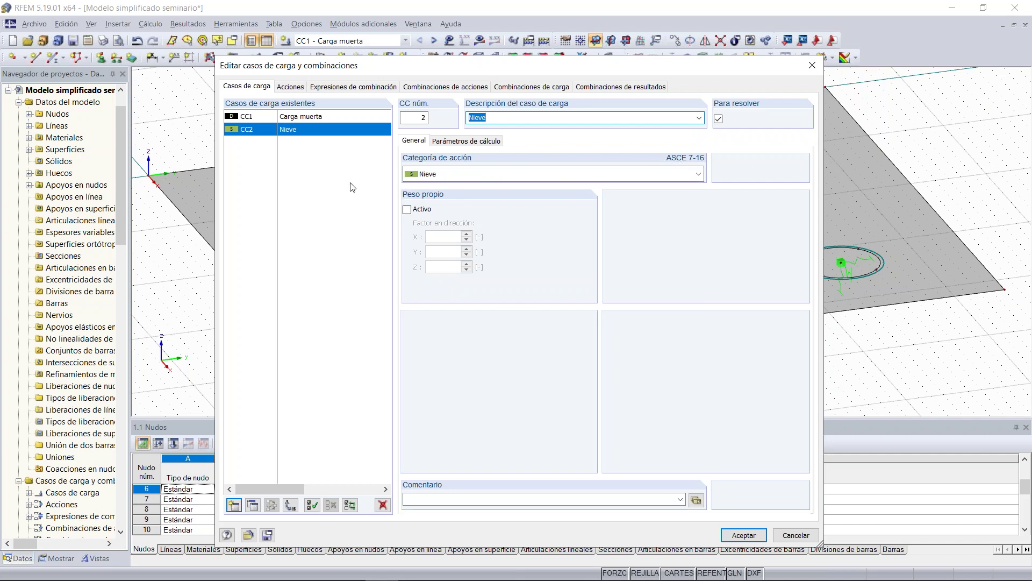
Generate the ASCE 7-16 action and load combinations from the dead and snow load cases.
{"action": "left_click", "coordinate": [289, 88]}
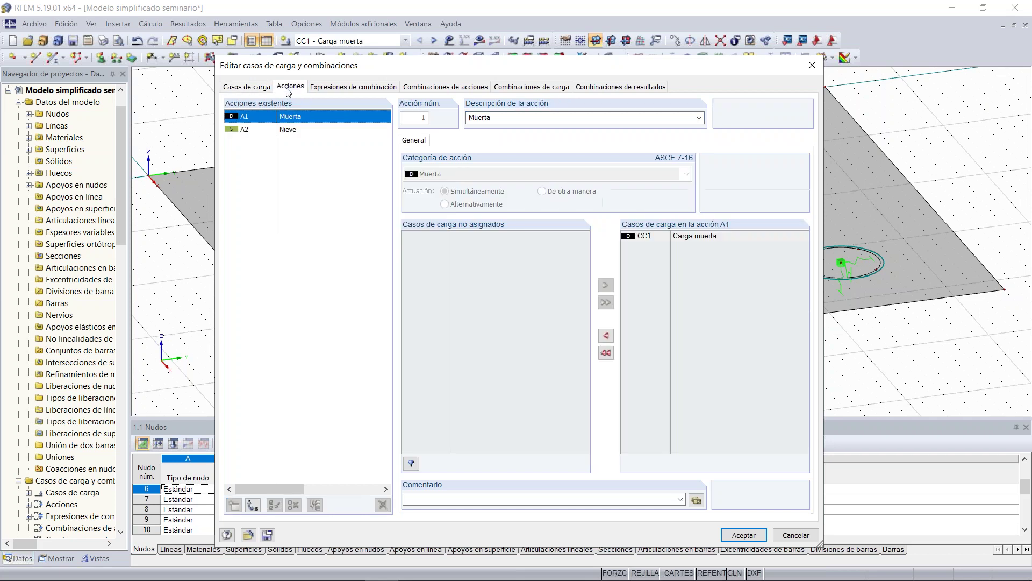
{"action": "left_click", "coordinate": [325, 89]}
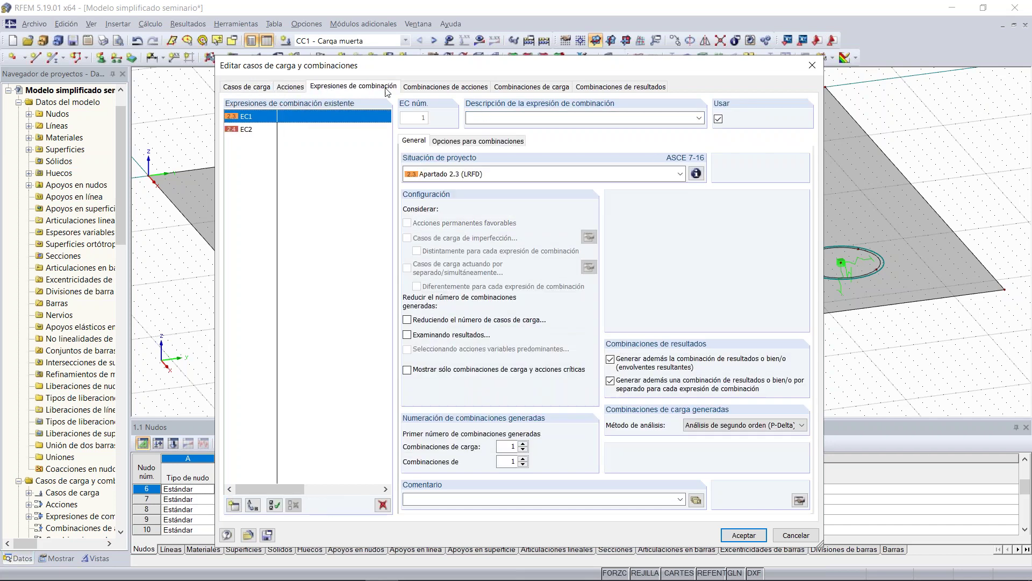
{"action": "left_click", "coordinate": [418, 89]}
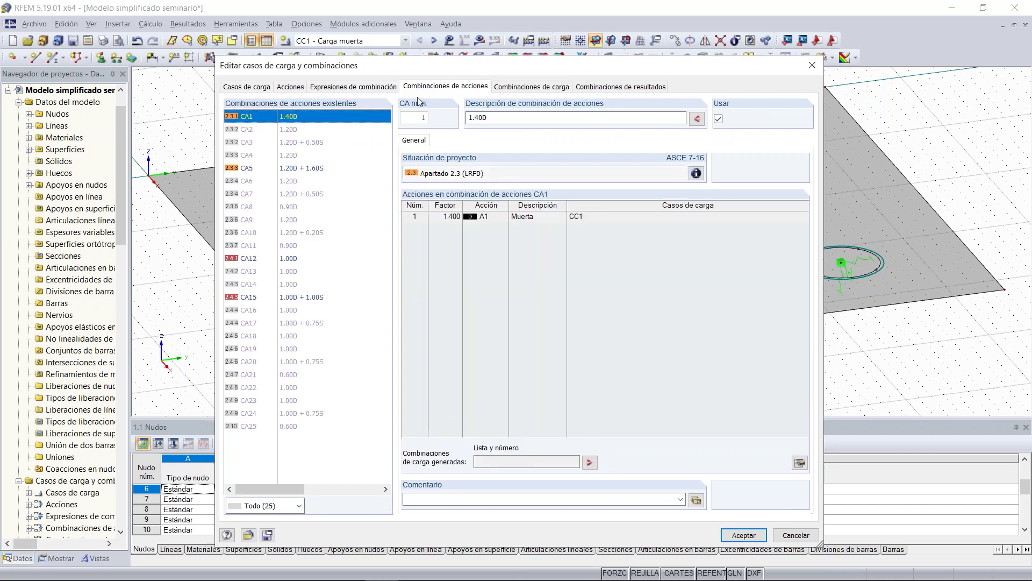
{"action": "left_click", "coordinate": [508, 88]}
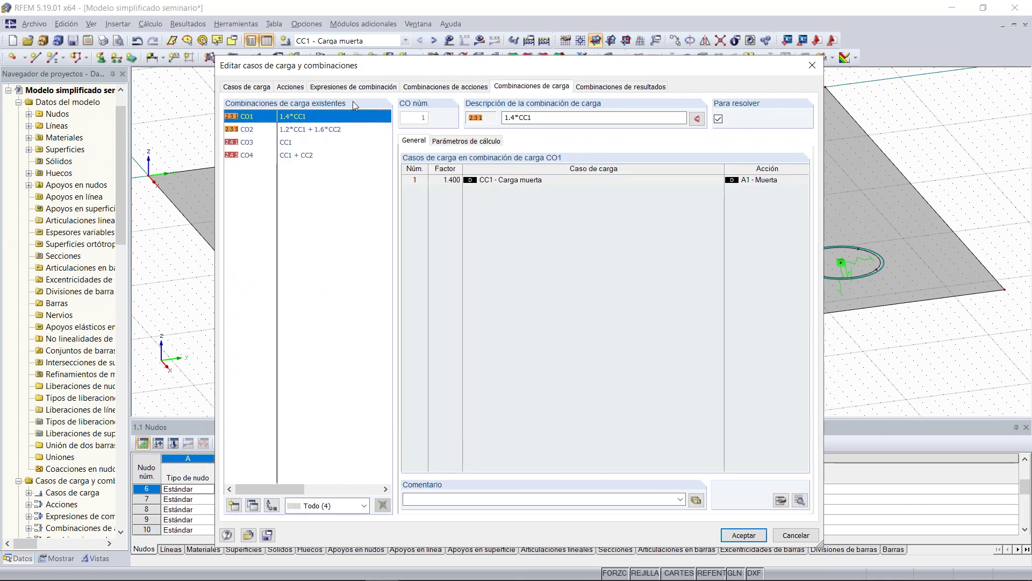
Review the LRFD and ASD combination expressions and load combinations CO1 to CO4, and accept the load case definitions.
{"action": "left_click", "coordinate": [354, 88]}
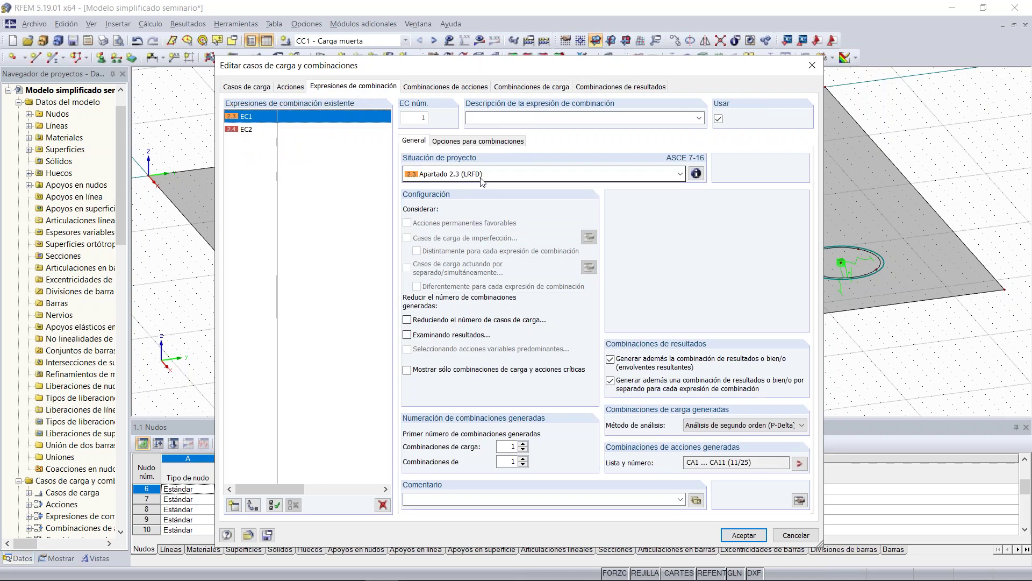
{"action": "left_click", "coordinate": [312, 130]}
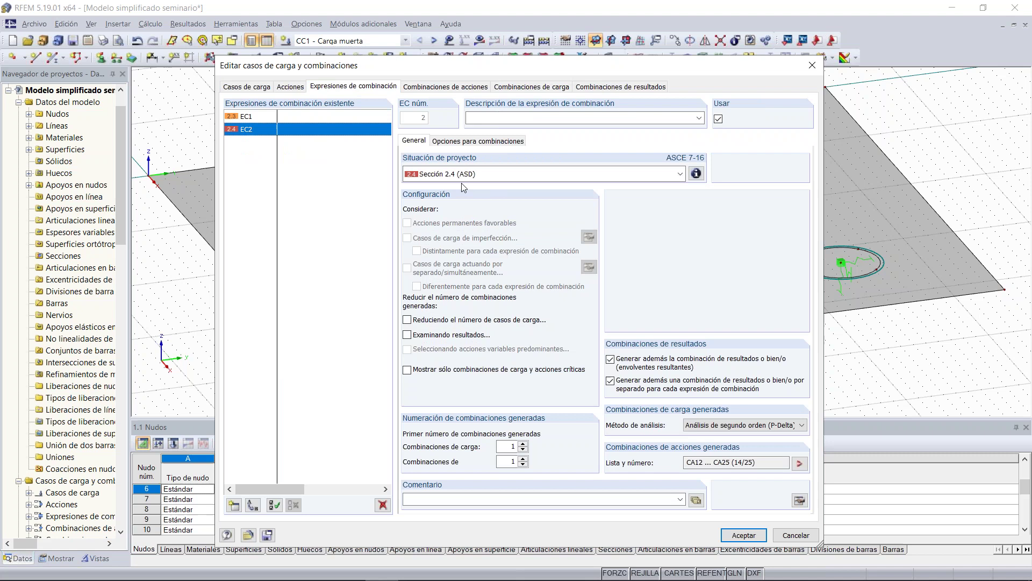
{"action": "left_click", "coordinate": [508, 87]}
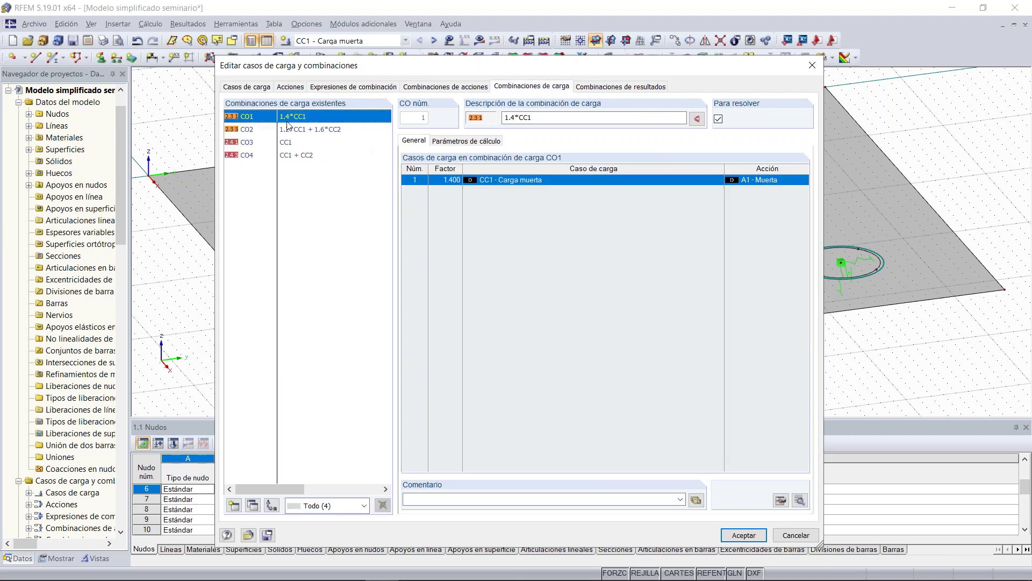
{"action": "left_click", "coordinate": [287, 129]}
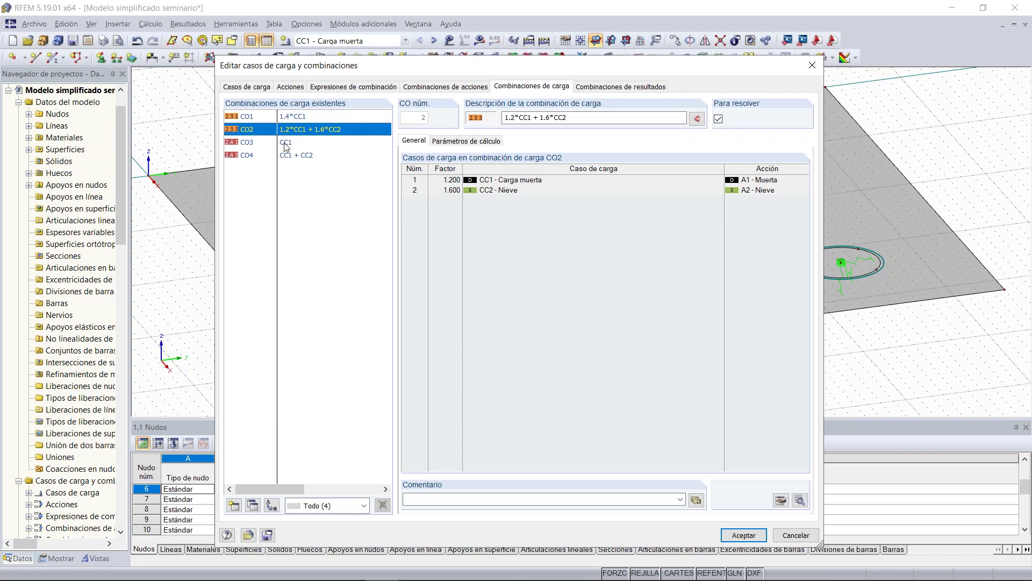
{"action": "left_click", "coordinate": [285, 145]}
{"action": "left_click", "coordinate": [290, 156]}
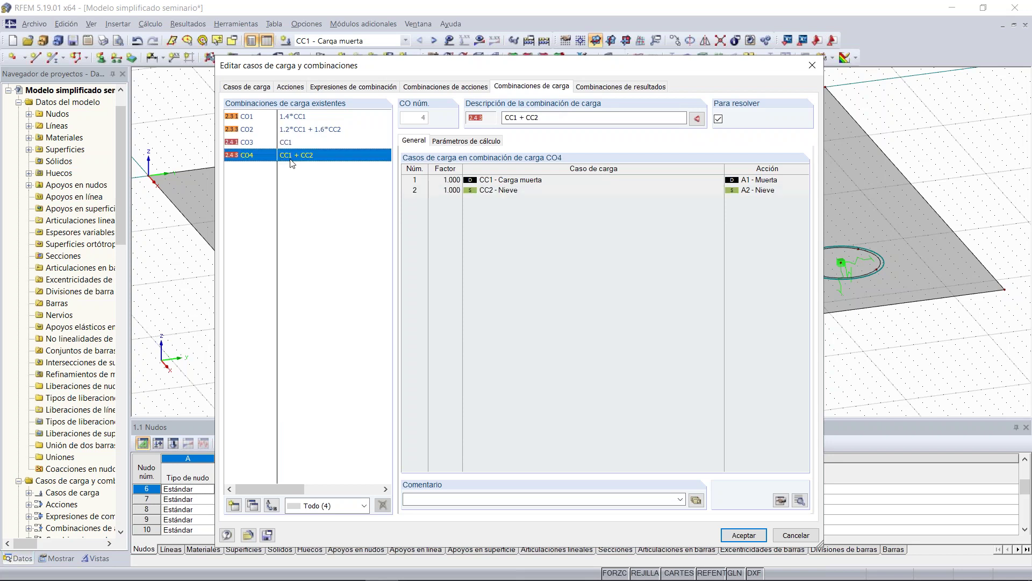
{"action": "left_click", "coordinate": [619, 89]}
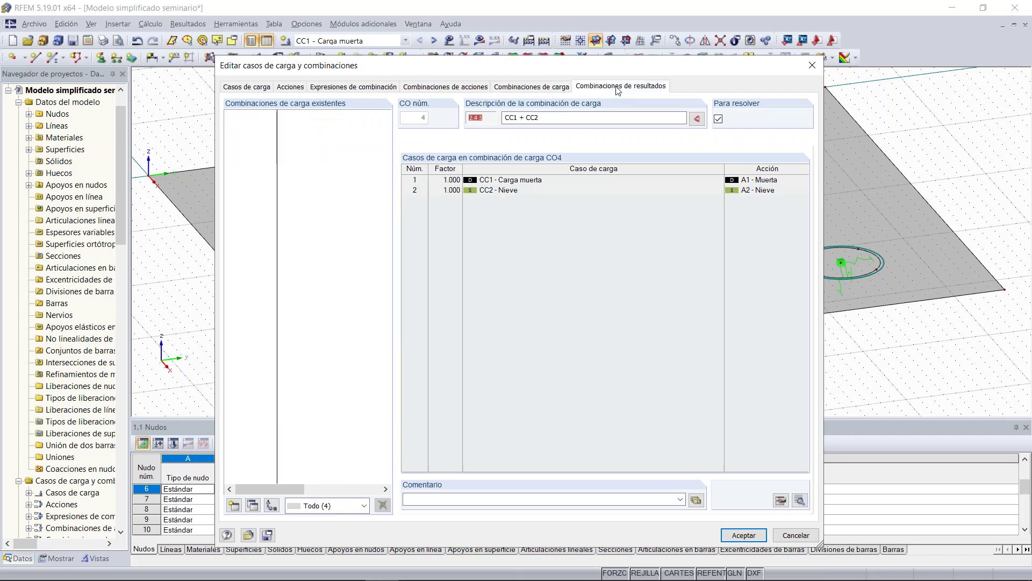
{"action": "left_click", "coordinate": [540, 89]}
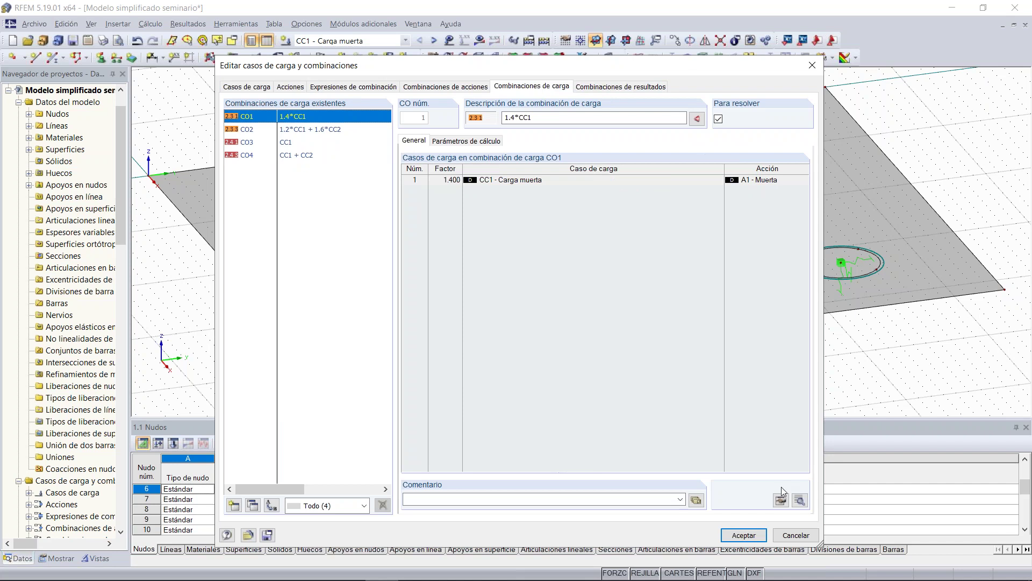
{"action": "left_click", "coordinate": [744, 535]}
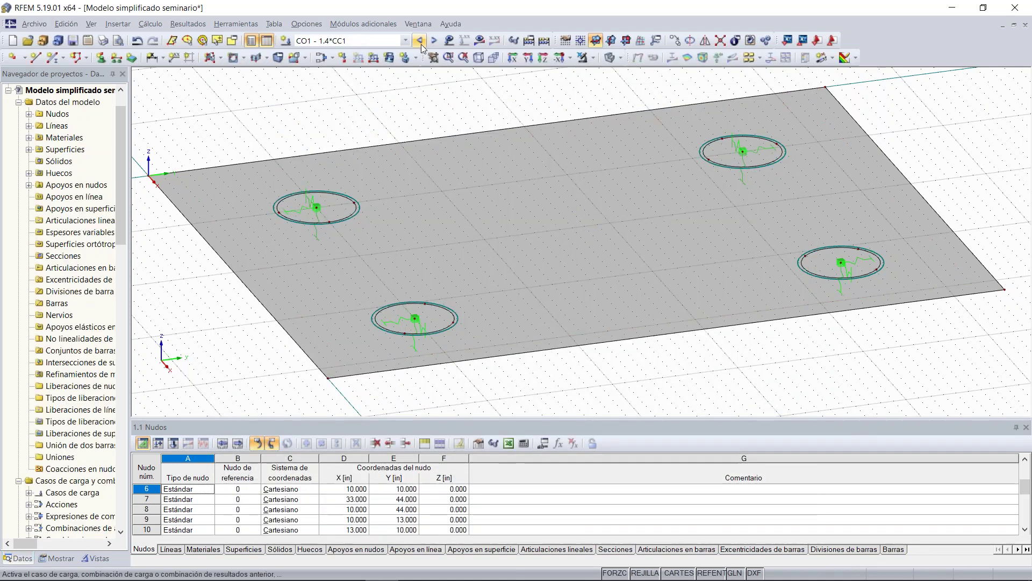
Enable the self-weight display and show the loads of load case CC1 (Carga muerta) on the model.
{"action": "left_click", "coordinate": [57, 558]}
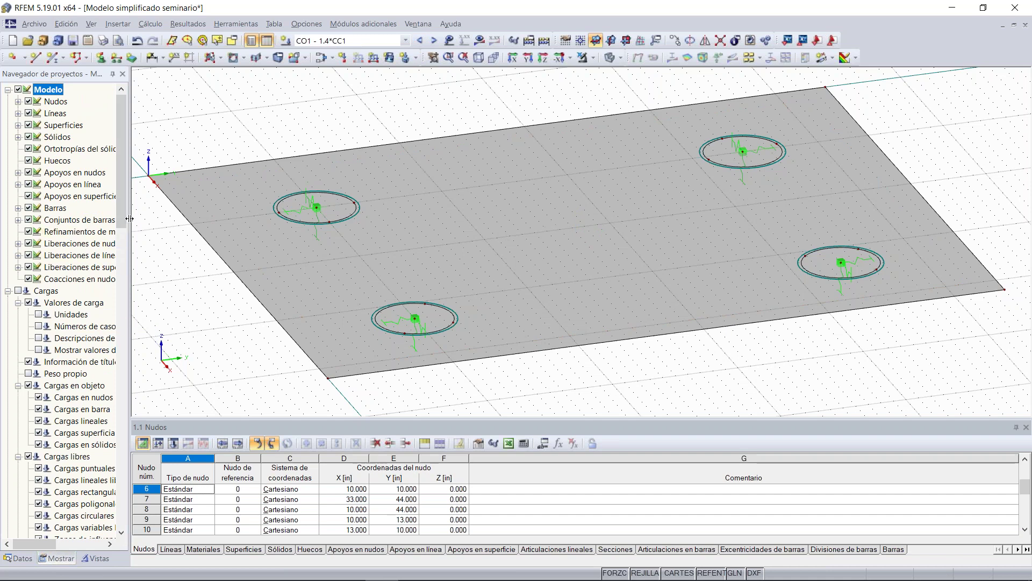
{"action": "left_click_drag", "start_coordinate": [129, 218], "coordinate": [146, 218]}
{"action": "left_click", "coordinate": [28, 374]}
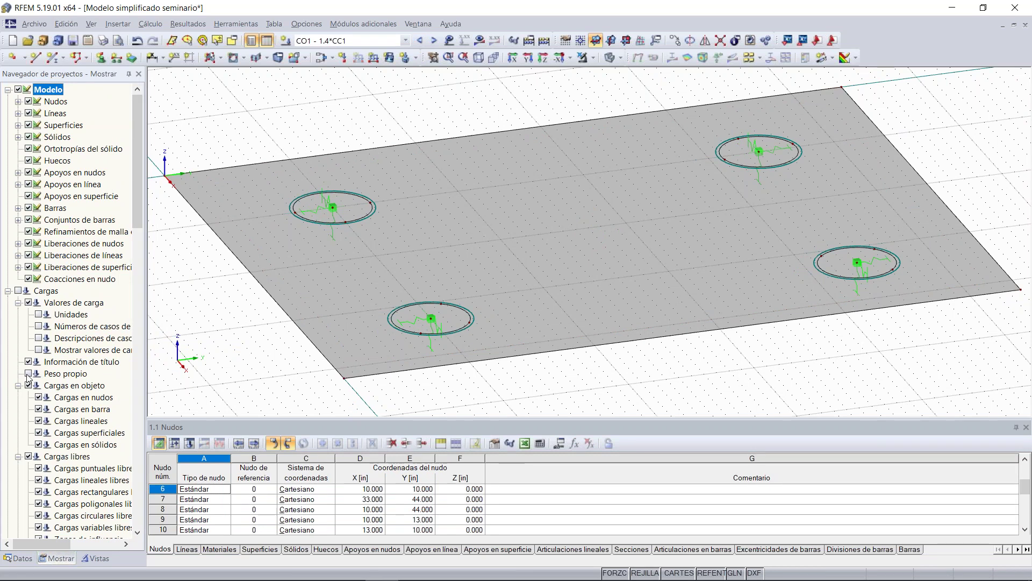
{"action": "left_click", "coordinate": [420, 41]}
{"action": "left_click", "coordinate": [420, 41]}
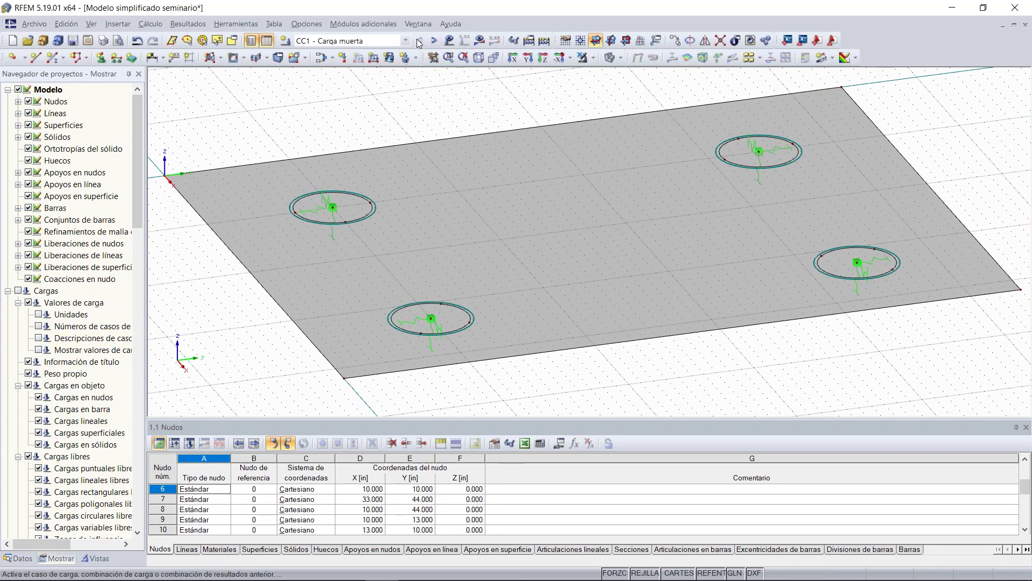
{"action": "left_click", "coordinate": [433, 41]}
{"action": "left_click", "coordinate": [420, 40]}
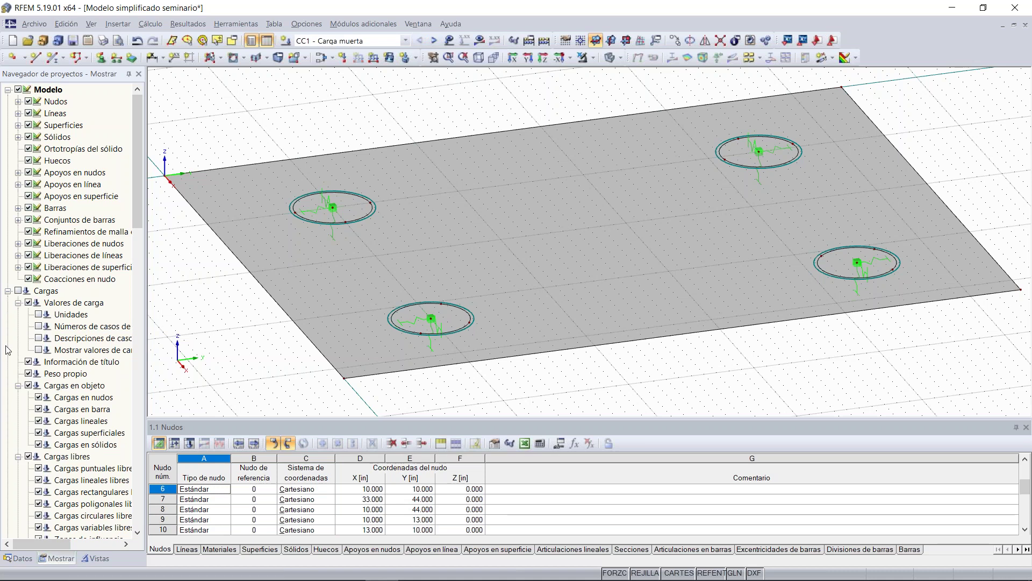
{"action": "left_click", "coordinate": [29, 375]}
{"action": "left_click", "coordinate": [449, 41]}
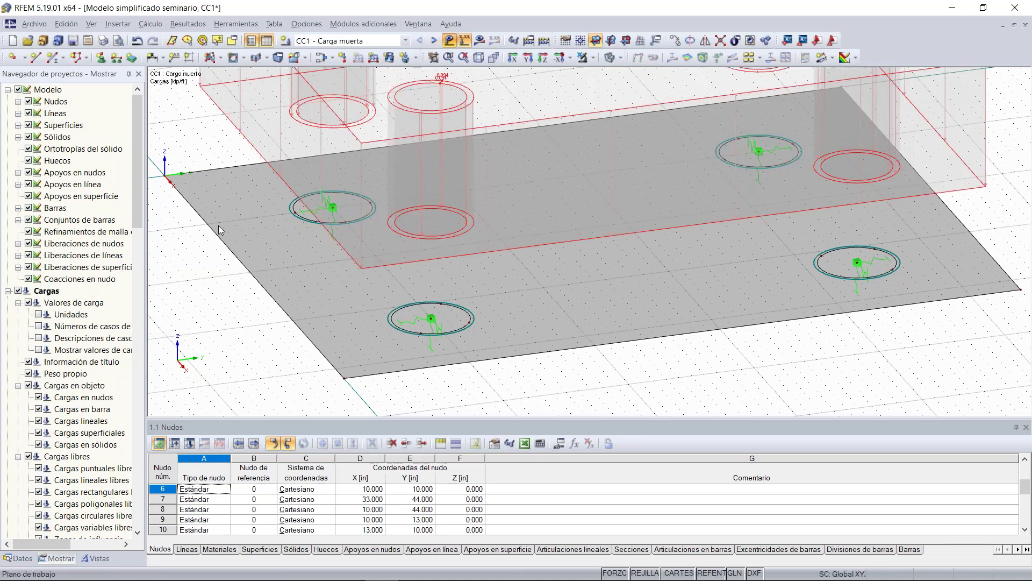
{"action": "scroll", "coordinate": [221, 231], "scroll_direction": "down", "scroll_amount": 5}
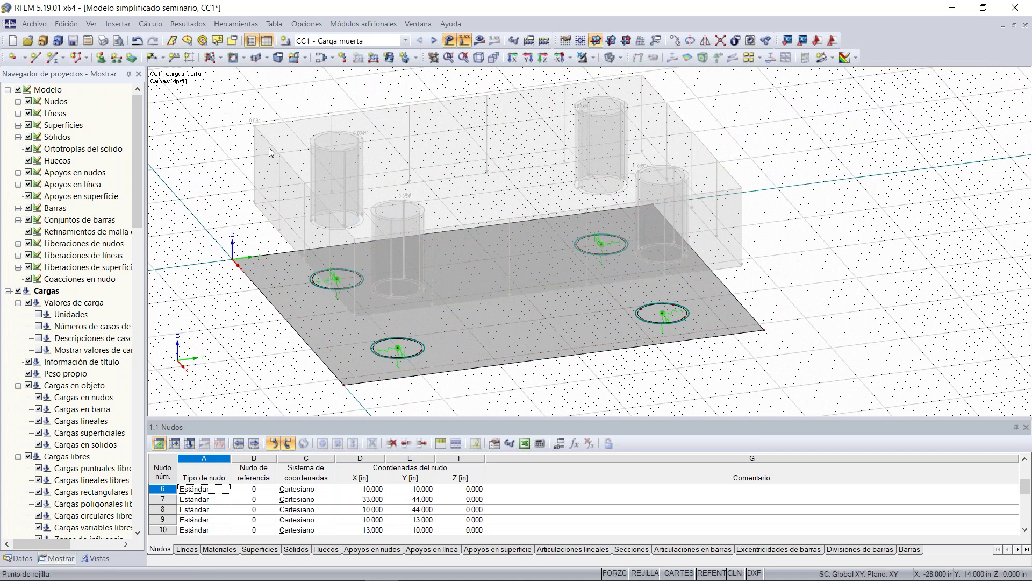
Activate load case CC2 (Nieve) and turn off the self-weight display.
{"action": "left_click", "coordinate": [434, 41]}
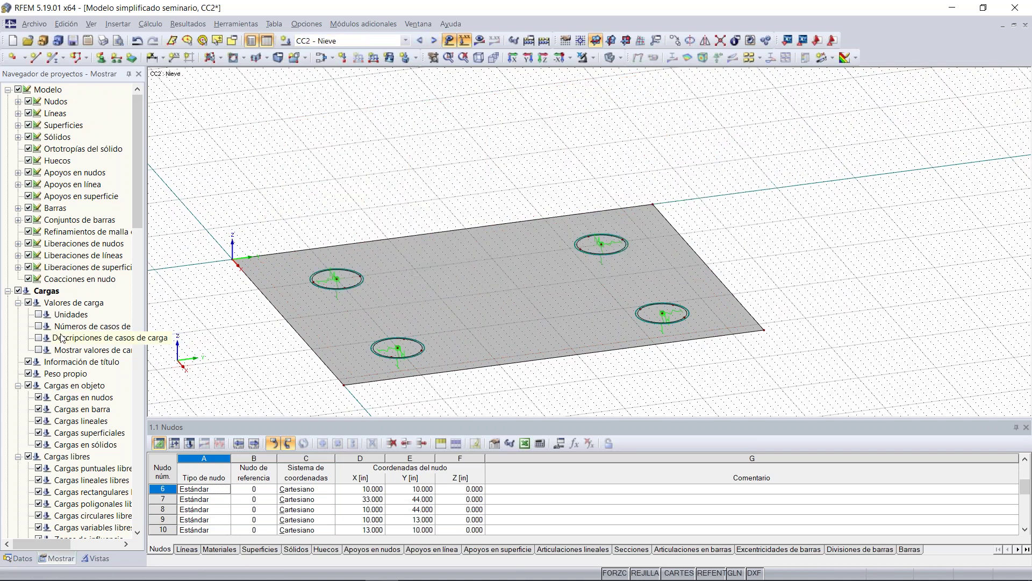
{"action": "scroll", "coordinate": [38, 438], "scroll_direction": "down", "scroll_amount": 3}
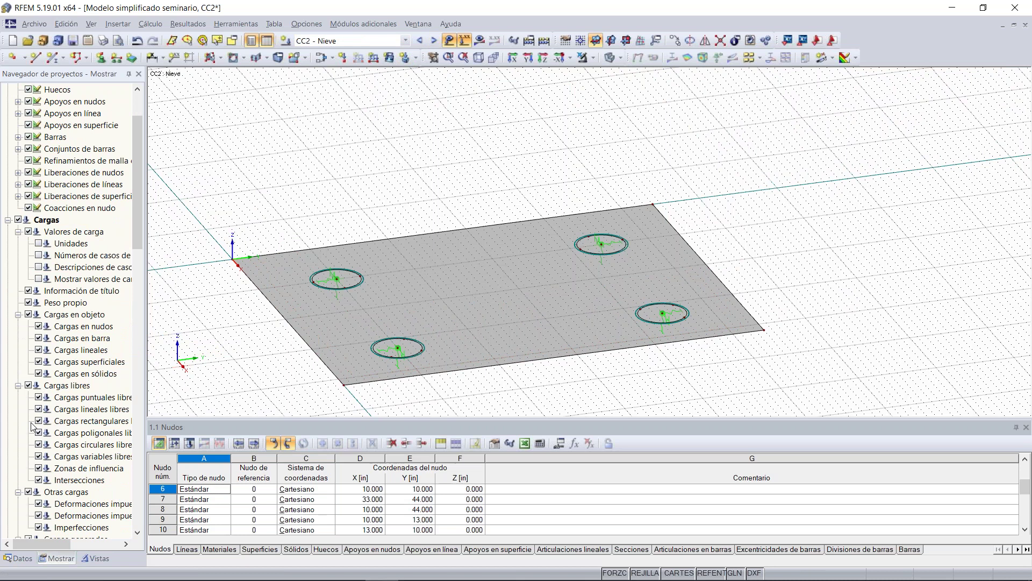
{"action": "left_click", "coordinate": [29, 338]}
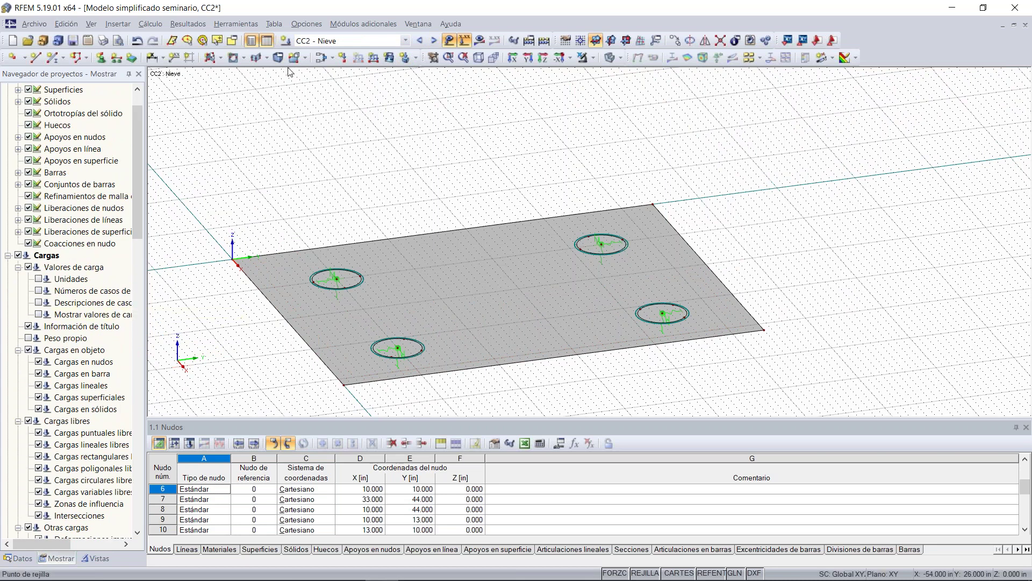
Apply a uniform surface force of -0.03 ksf in global projected direction ZP to the slab and the four circular surfaces.
{"action": "left_click", "coordinate": [387, 62]}
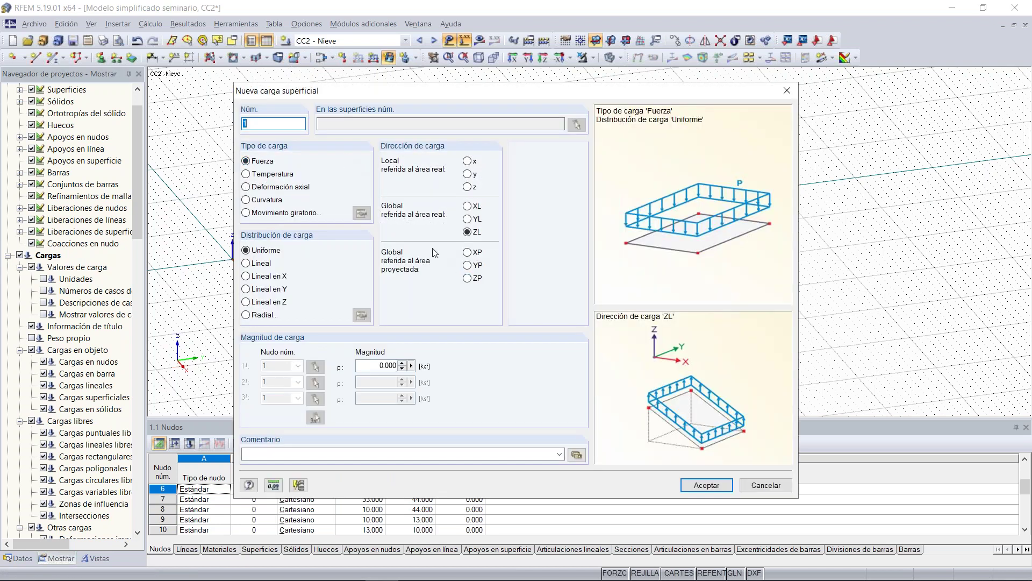
{"action": "left_click_drag", "start_coordinate": [490, 96], "coordinate": [403, 82]}
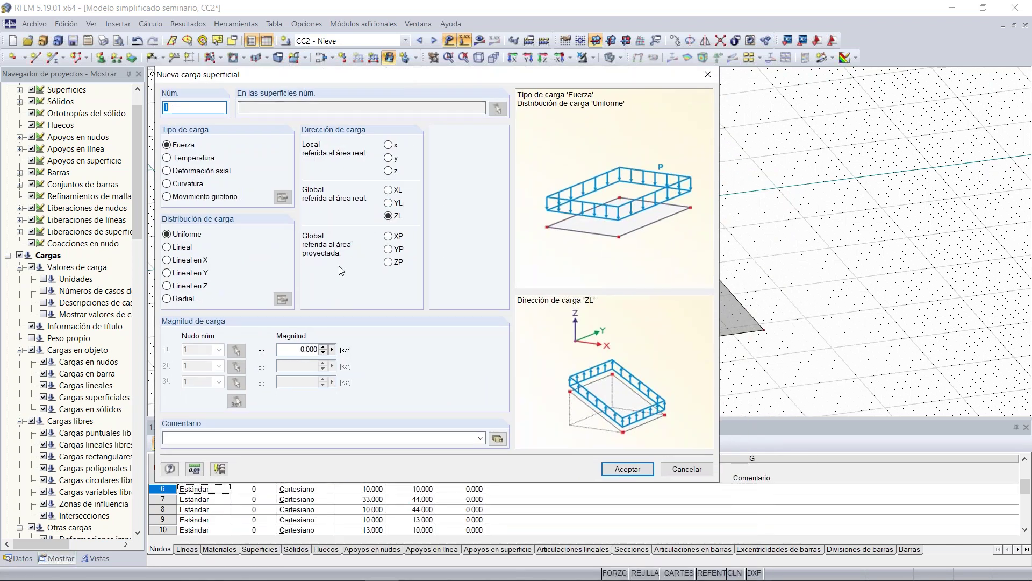
{"action": "left_click", "coordinate": [388, 262]}
{"action": "left_click_drag", "start_coordinate": [302, 348], "coordinate": [340, 348]}
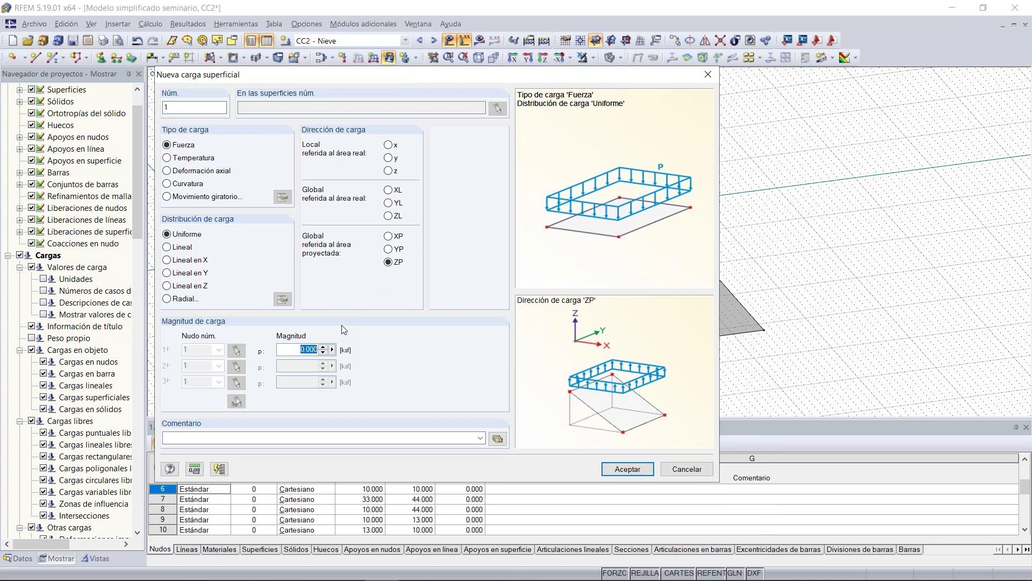
{"action": "type", "text": "-"}
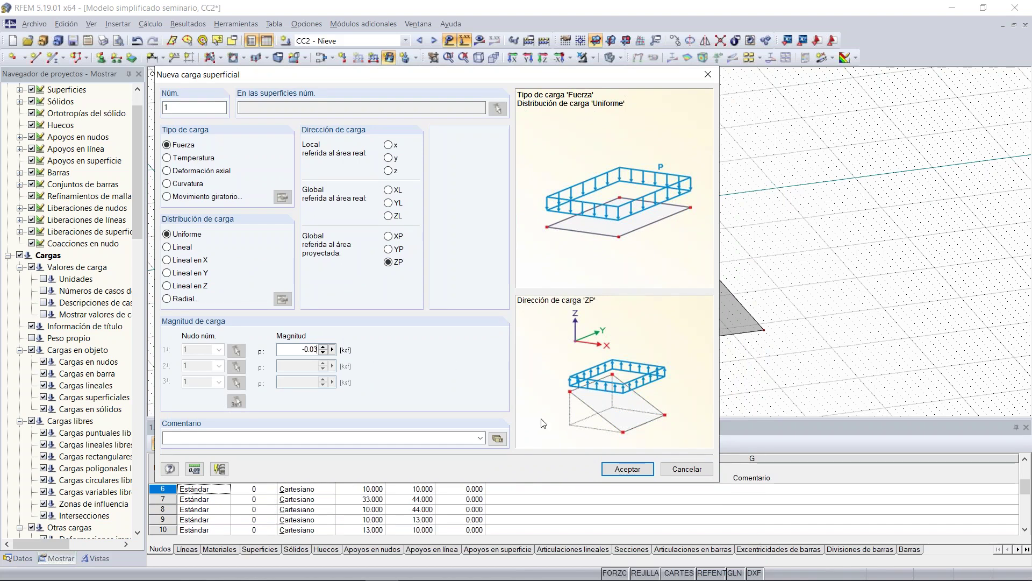
{"action": "left_click", "coordinate": [627, 469]}
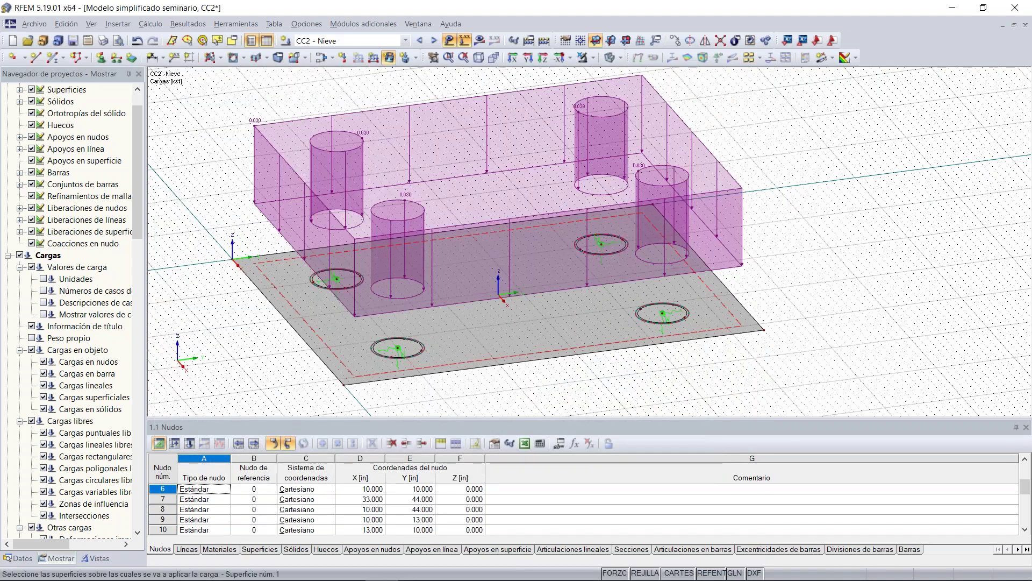
Set the finite element target length of the mesh to 1 in and have the mesh regenerated on acceptance.
{"action": "key", "text": "Escape"}
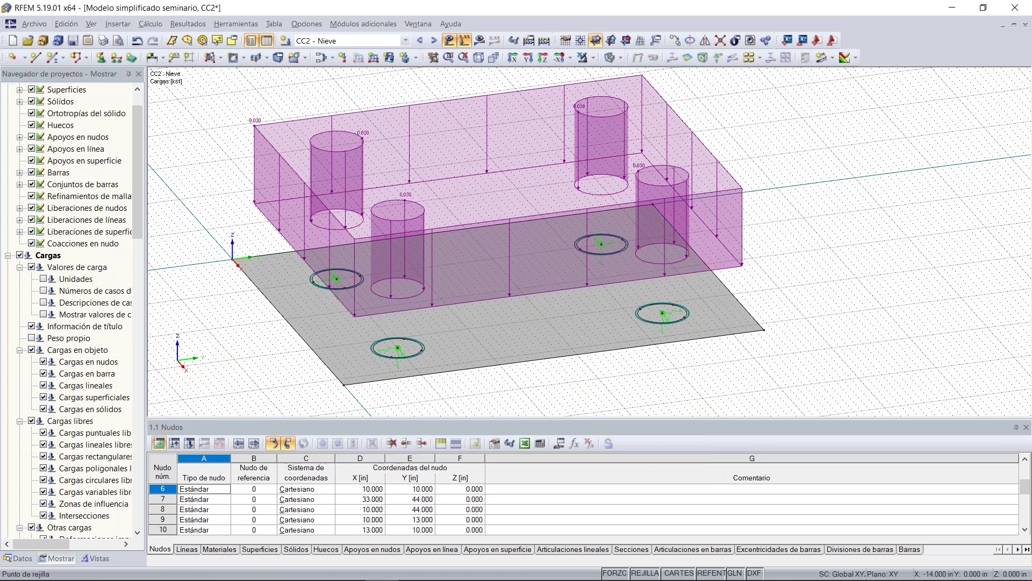
{"action": "scroll", "coordinate": [195, 218], "scroll_direction": "down", "scroll_amount": 2}
{"action": "middle_click_drag", "start_coordinate": [196, 217], "coordinate": [262, 221]}
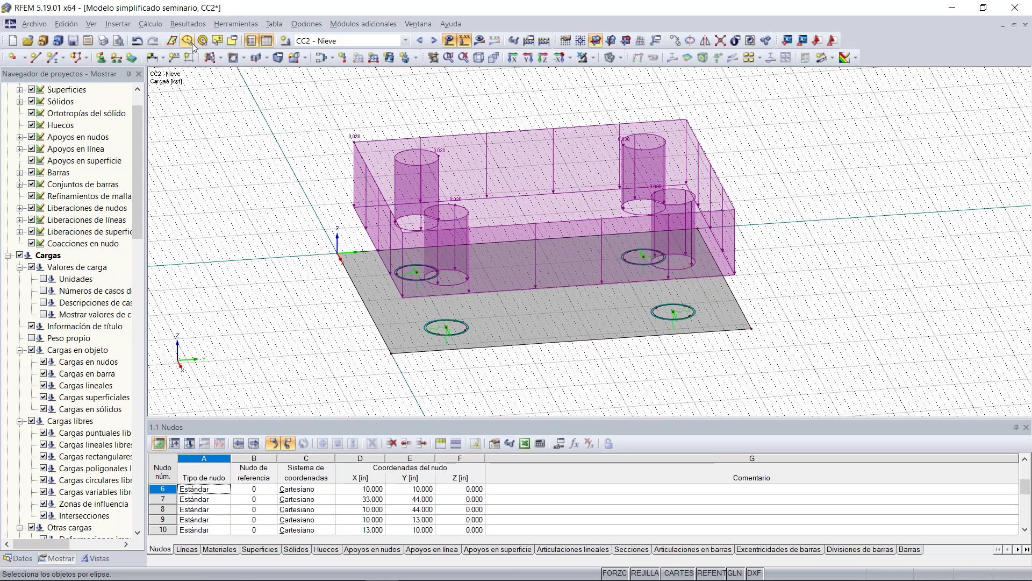
{"action": "left_click", "coordinate": [158, 29]}
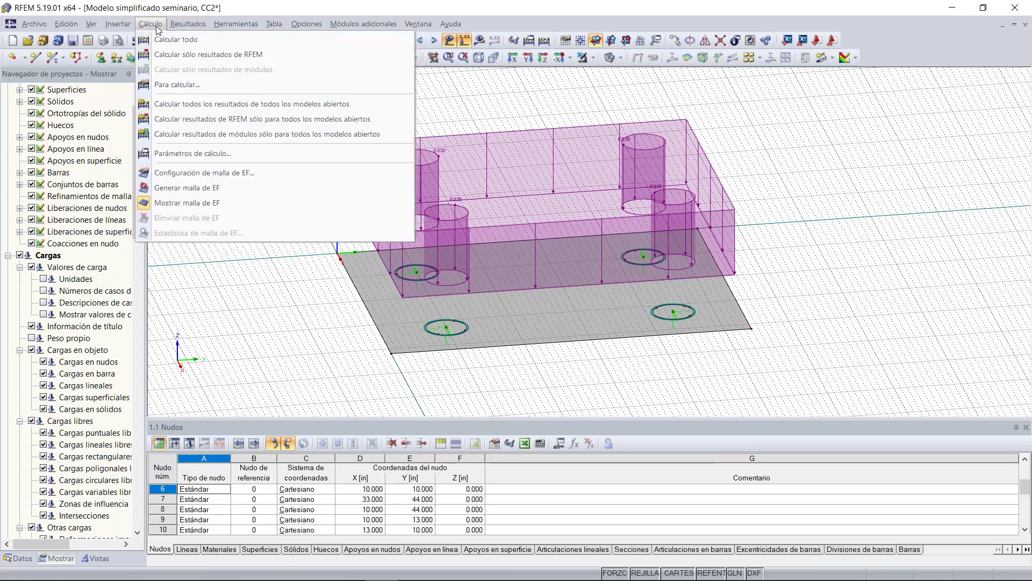
{"action": "left_click", "coordinate": [228, 171]}
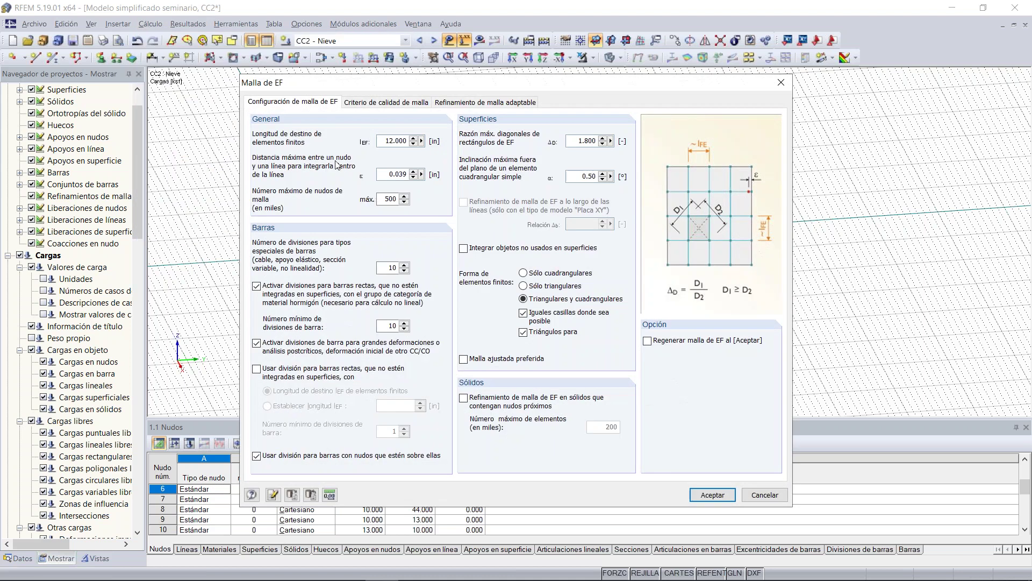
{"action": "left_click_drag", "start_coordinate": [415, 150], "coordinate": [434, 152]}
{"action": "type", "text": "1"}
{"action": "left_click", "coordinate": [648, 341]}
{"action": "left_click", "coordinate": [712, 494]}
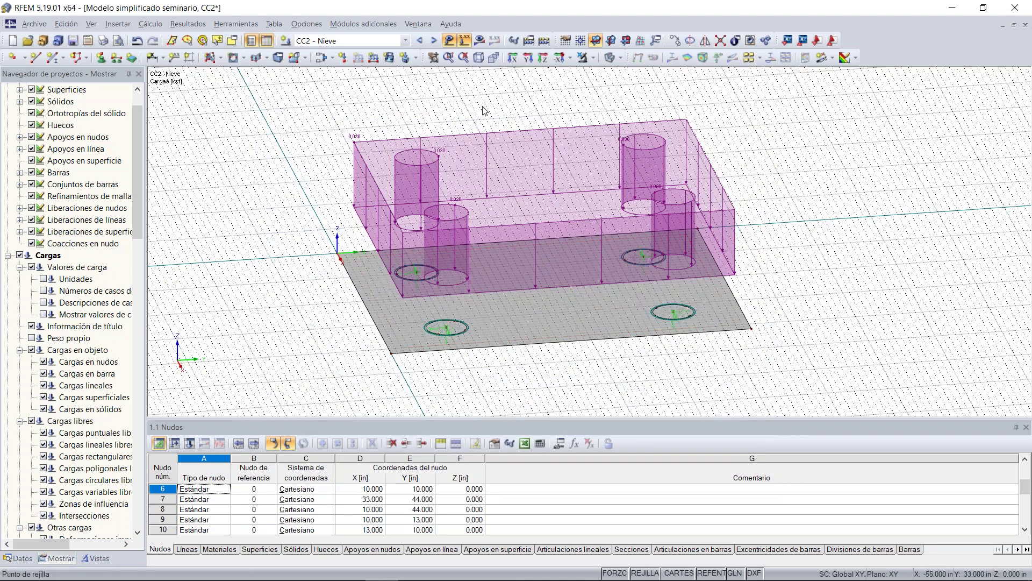
Hide the loads, and switch the finite element mesh display off and back on.
{"action": "left_click", "coordinate": [465, 40]}
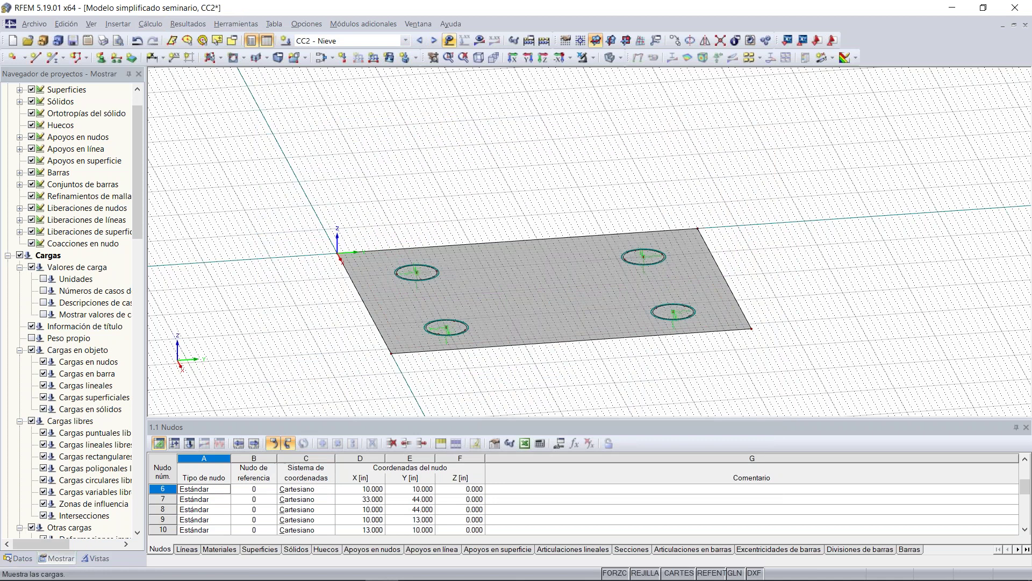
{"action": "left_click", "coordinate": [181, 25]}
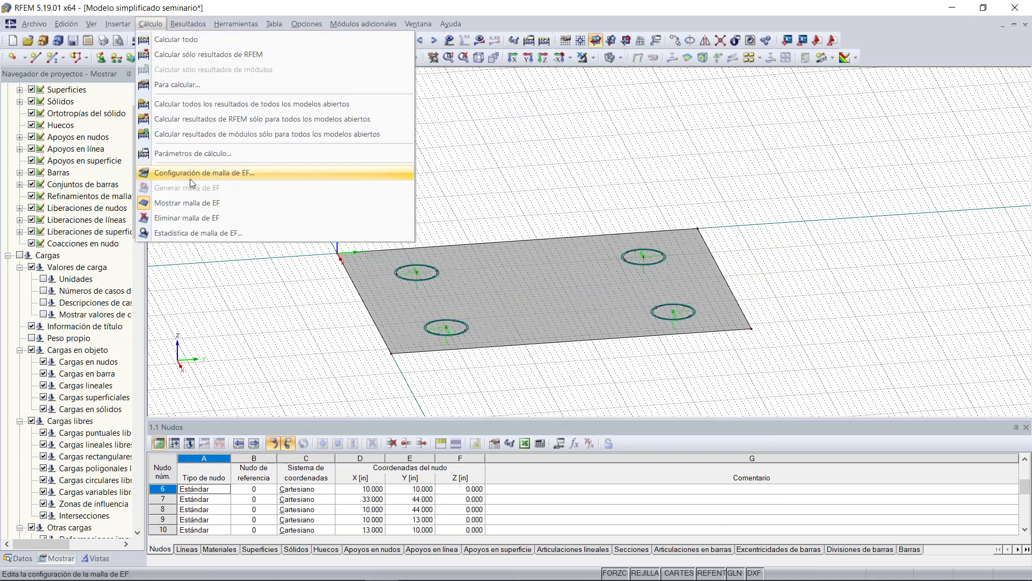
{"action": "left_click", "coordinate": [146, 34]}
{"action": "left_click", "coordinate": [150, 24]}
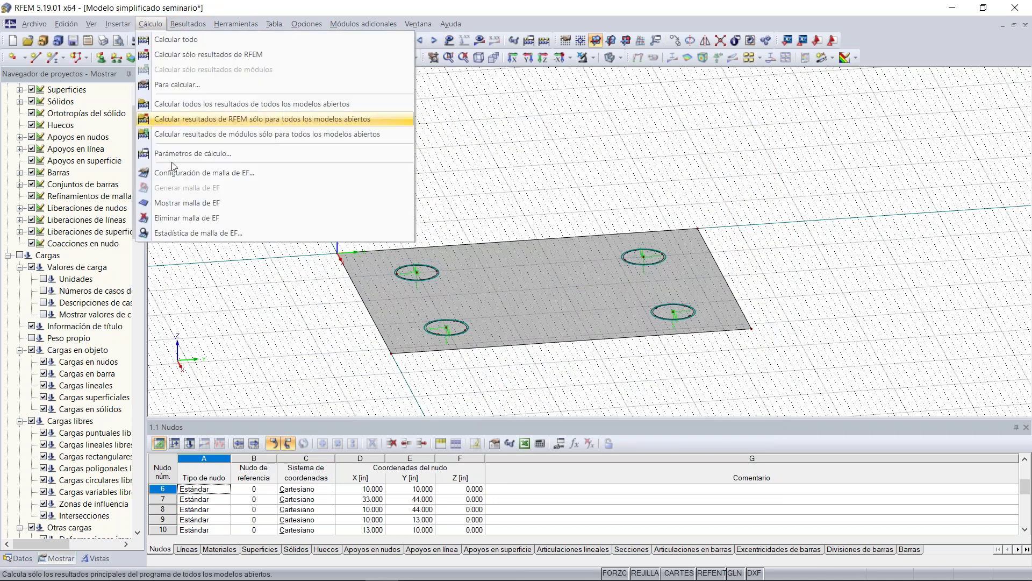
{"action": "left_click", "coordinate": [178, 202]}
Examine the generated mesh around the circular surfaces and their spring supports.
{"action": "scroll", "coordinate": [441, 282], "scroll_direction": "up", "scroll_amount": 5}
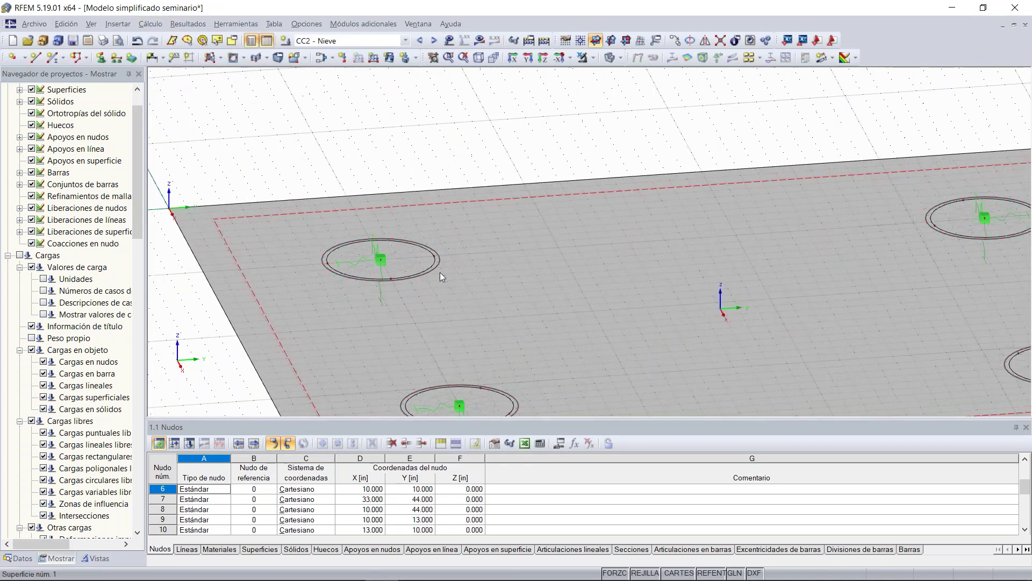
{"action": "scroll", "coordinate": [440, 272], "scroll_direction": "down", "scroll_amount": 1}
{"action": "middle_click_drag", "start_coordinate": [502, 366], "coordinate": [419, 290]}
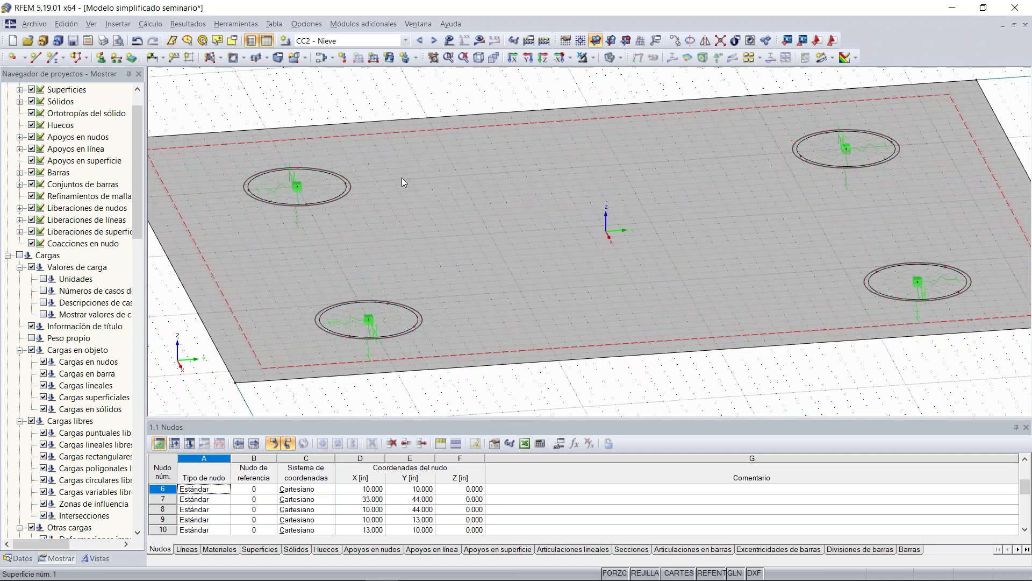
{"action": "scroll", "coordinate": [277, 175], "scroll_direction": "up", "scroll_amount": 3}
{"action": "scroll", "coordinate": [264, 162], "scroll_direction": "up", "scroll_amount": 3}
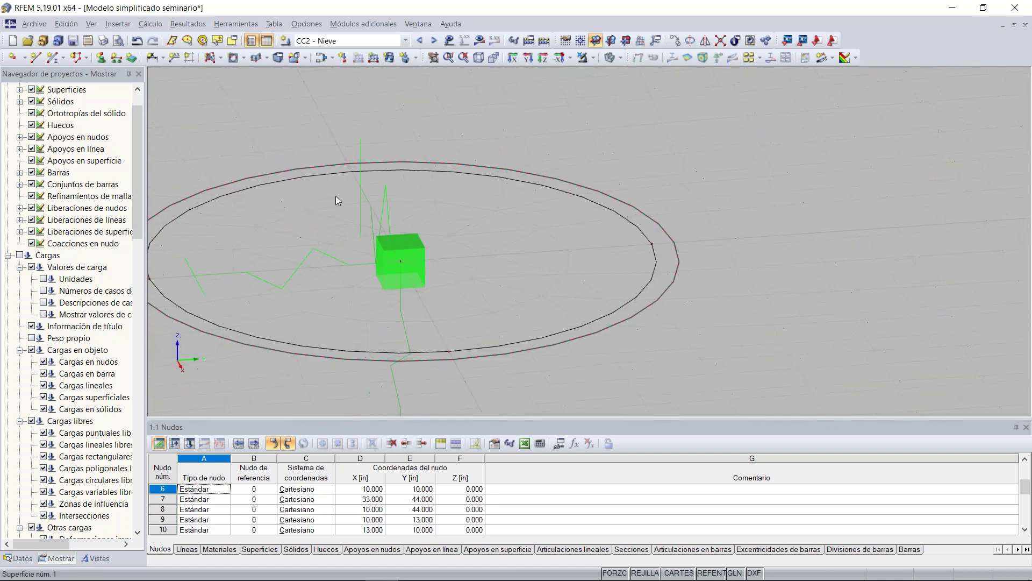
{"action": "scroll", "coordinate": [537, 238], "scroll_direction": "down", "scroll_amount": 5}
{"action": "scroll", "coordinate": [778, 228], "scroll_direction": "down", "scroll_amount": 5}
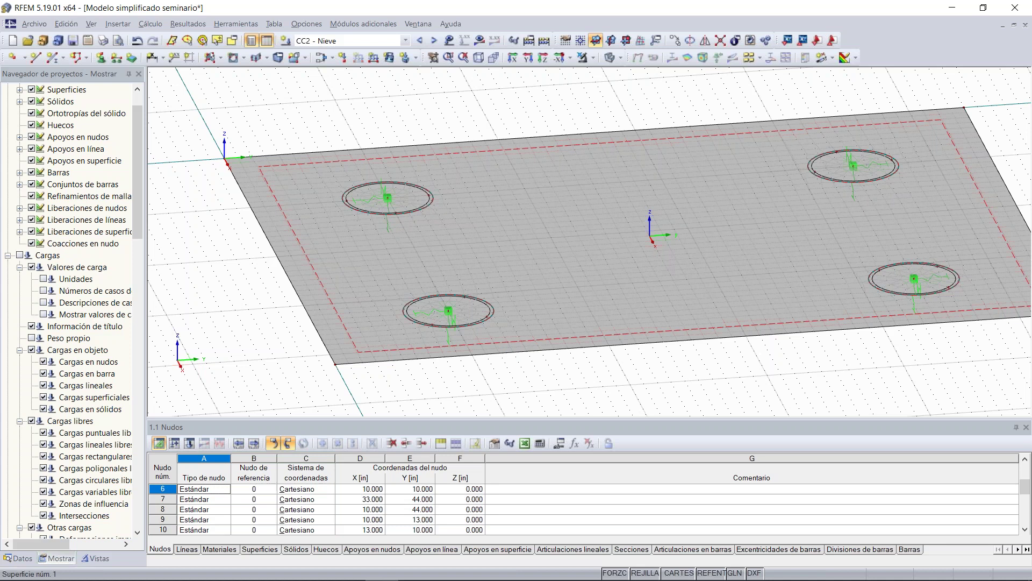
Select the four support nodes at the circle centers and start a new FE mesh refinement for them.
{"action": "scroll", "coordinate": [377, 184], "scroll_direction": "up", "scroll_amount": 2}
{"action": "middle_click_drag", "start_coordinate": [535, 194], "coordinate": [426, 208]}
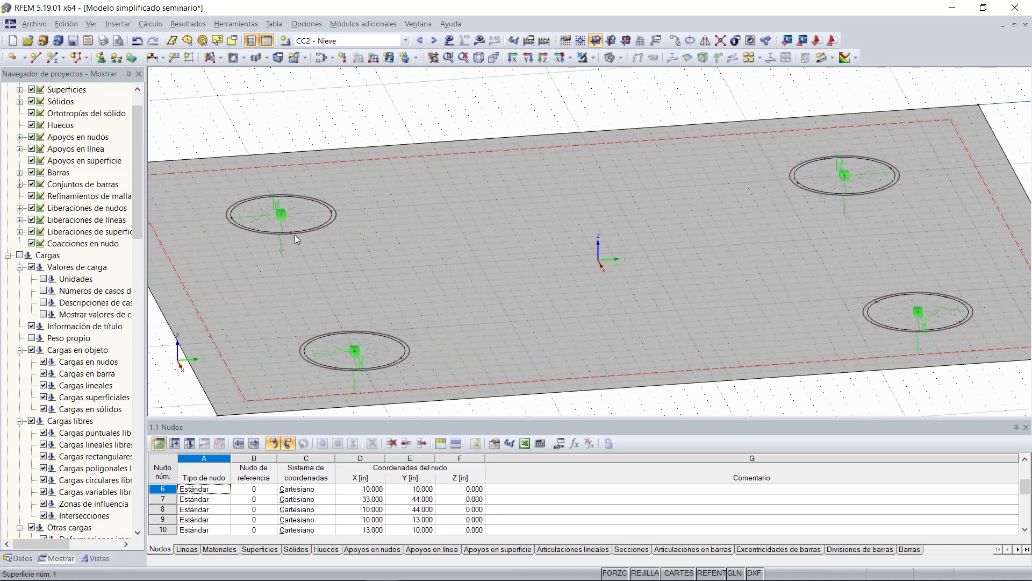
{"action": "left_click", "coordinate": [281, 215]}
{"action": "left_click", "coordinate": [843, 174], "text": "ctrl"}
{"action": "left_click", "coordinate": [914, 313], "text": "ctrl"}
{"action": "left_click", "coordinate": [354, 351], "text": "ctrl"}
{"action": "right_click", "coordinate": [354, 350]}
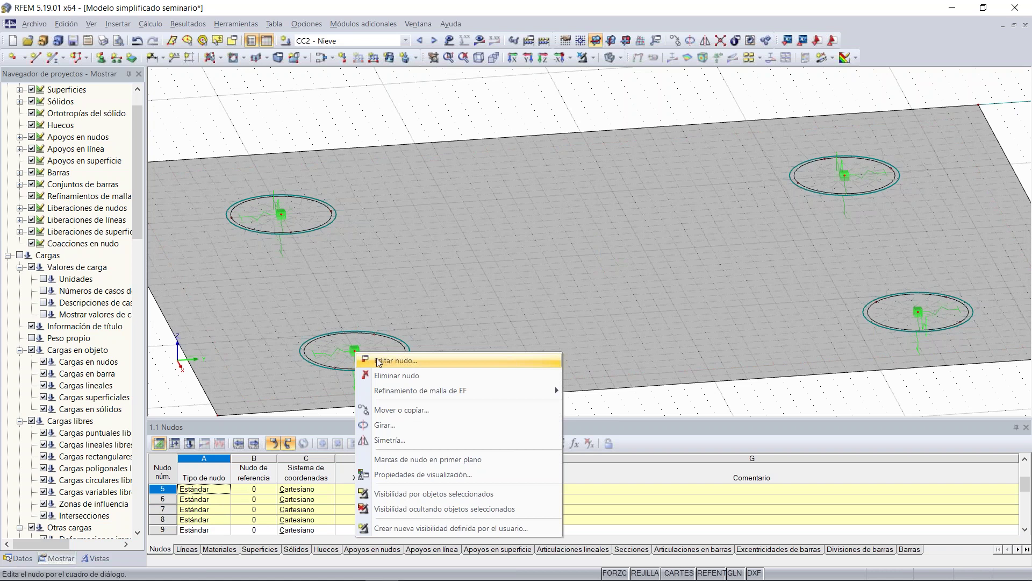
{"action": "mouse_move", "coordinate": [464, 394]}
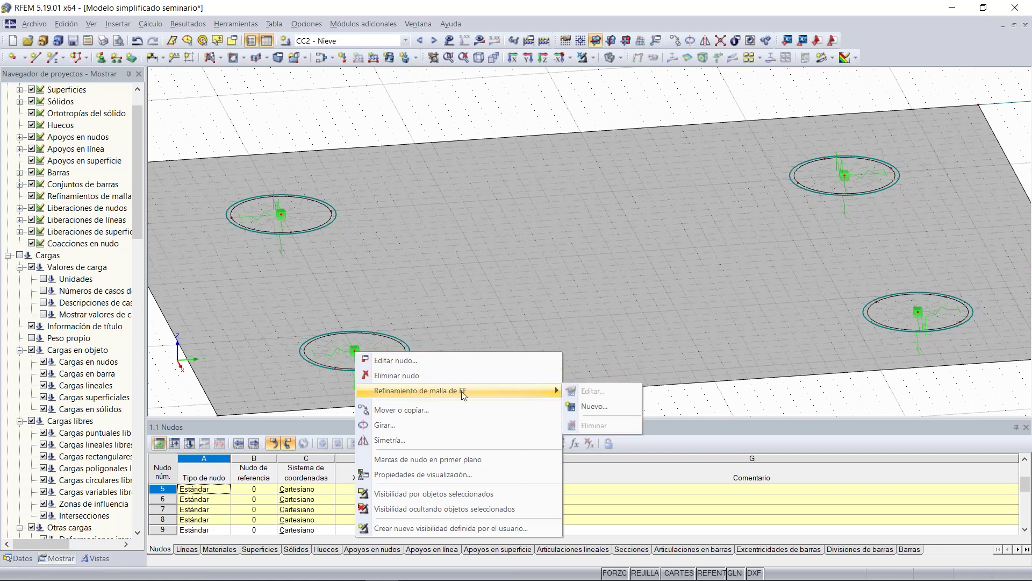
{"action": "left_click", "coordinate": [594, 406]}
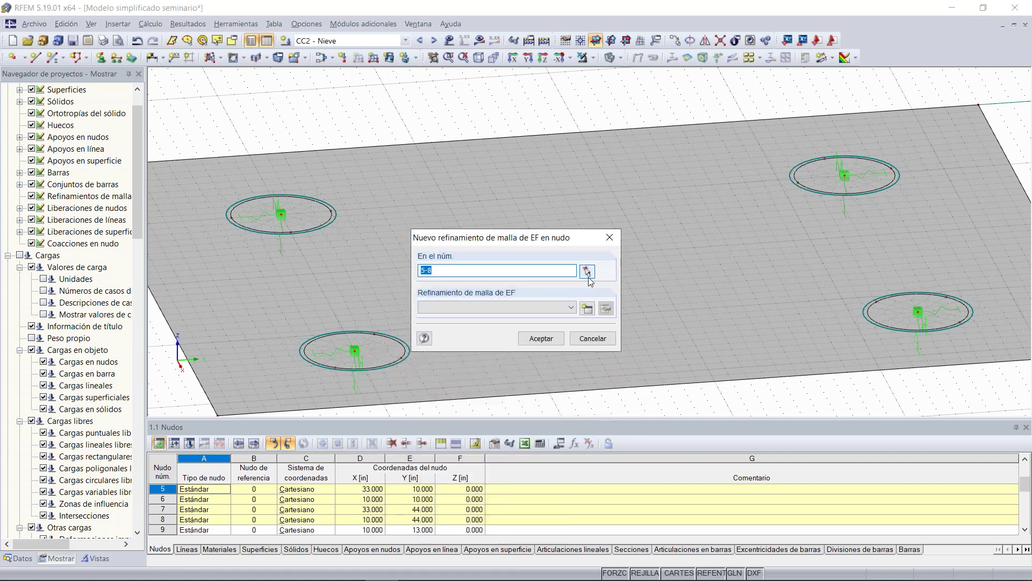
Define a circular nodal refinement with 5 in radius, 0.1 in interior and 0.5 in exterior target lengths, and assign it to nodes 5-8.
{"action": "left_click", "coordinate": [587, 308]}
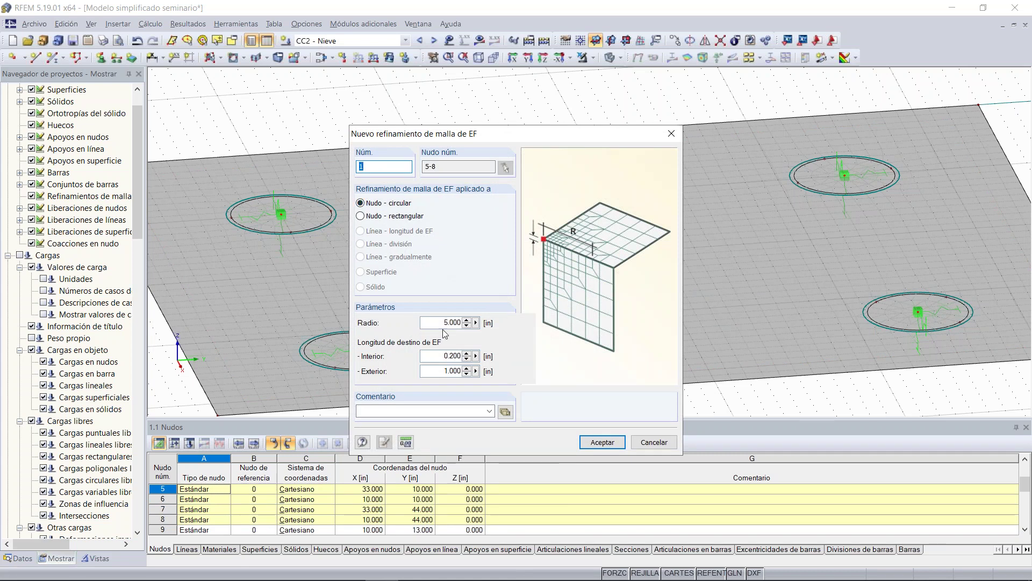
{"action": "left_click_drag", "start_coordinate": [442, 355], "coordinate": [466, 357]}
{"action": "type", "text": "0.1"}
{"action": "key", "text": "Tab"}
{"action": "left_click", "coordinate": [604, 442]}
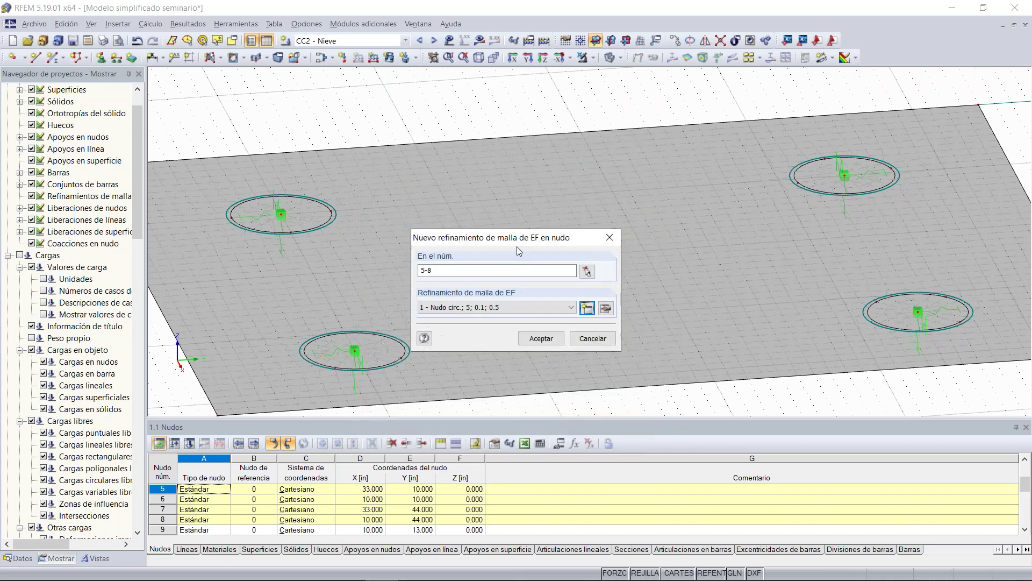
{"action": "left_click", "coordinate": [541, 338]}
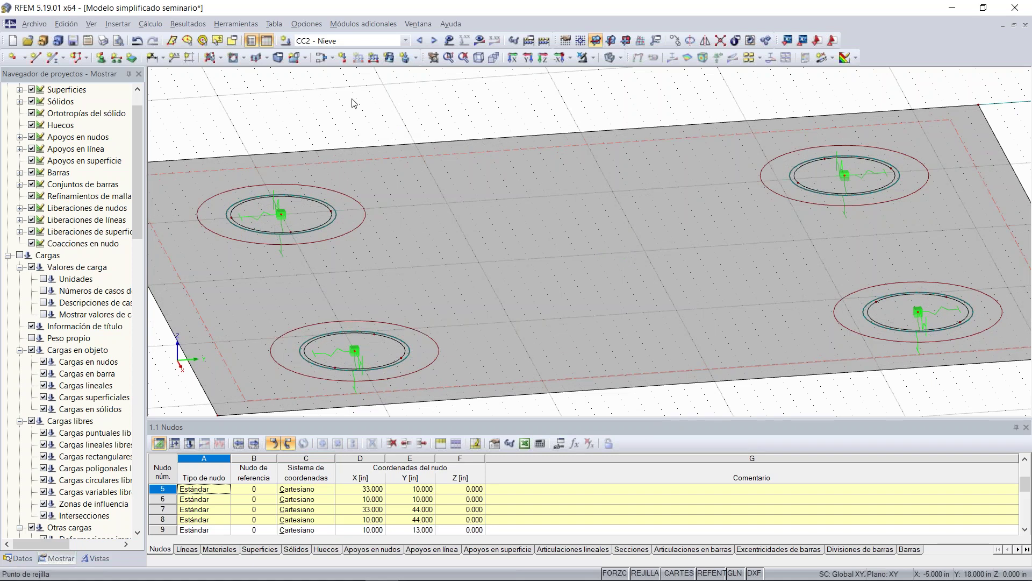
Generate the FE mesh again and inspect the refined zones around the four circular surfaces.
{"action": "left_click", "coordinate": [150, 24]}
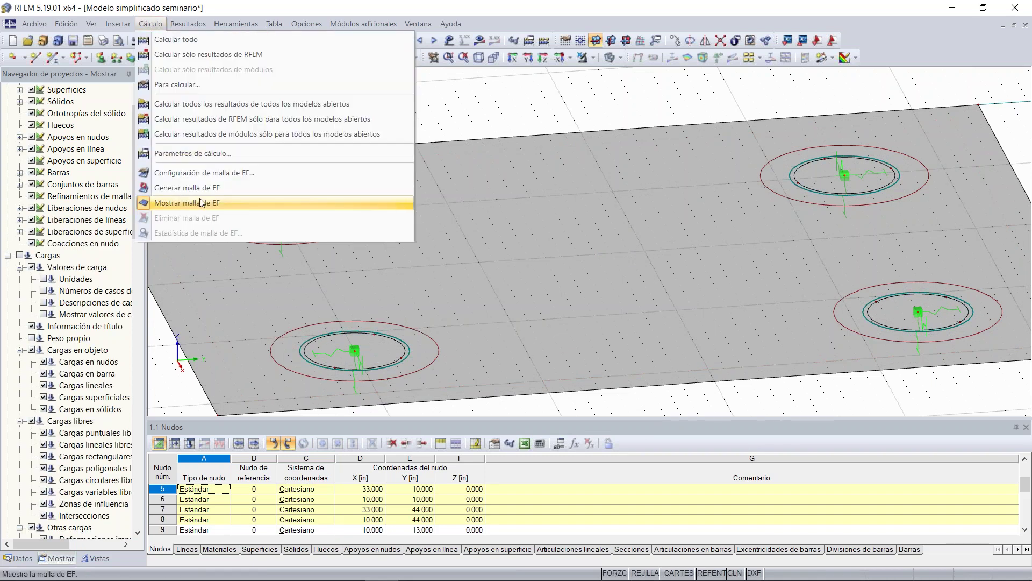
{"action": "left_click", "coordinate": [199, 191]}
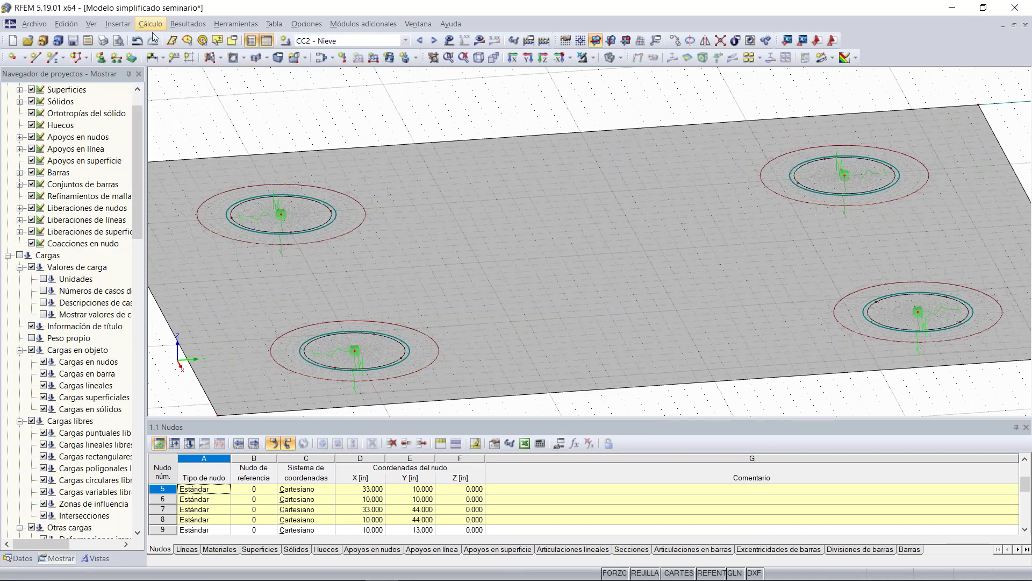
{"action": "scroll", "coordinate": [224, 218], "scroll_direction": "up", "scroll_amount": 4}
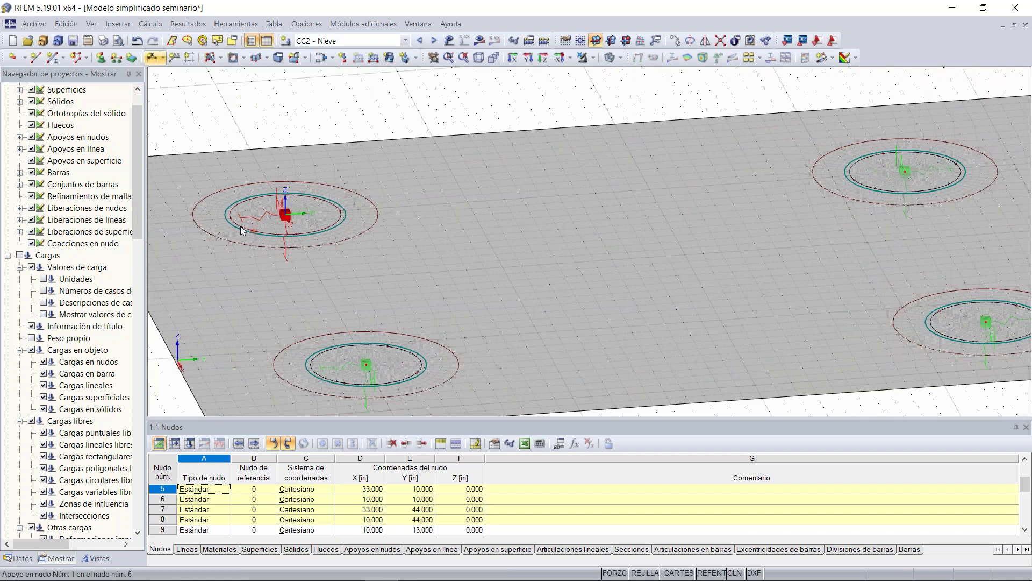
{"action": "middle_click_drag", "start_coordinate": [224, 218], "coordinate": [331, 195]}
{"action": "scroll", "coordinate": [328, 192], "scroll_direction": "up", "scroll_amount": 3}
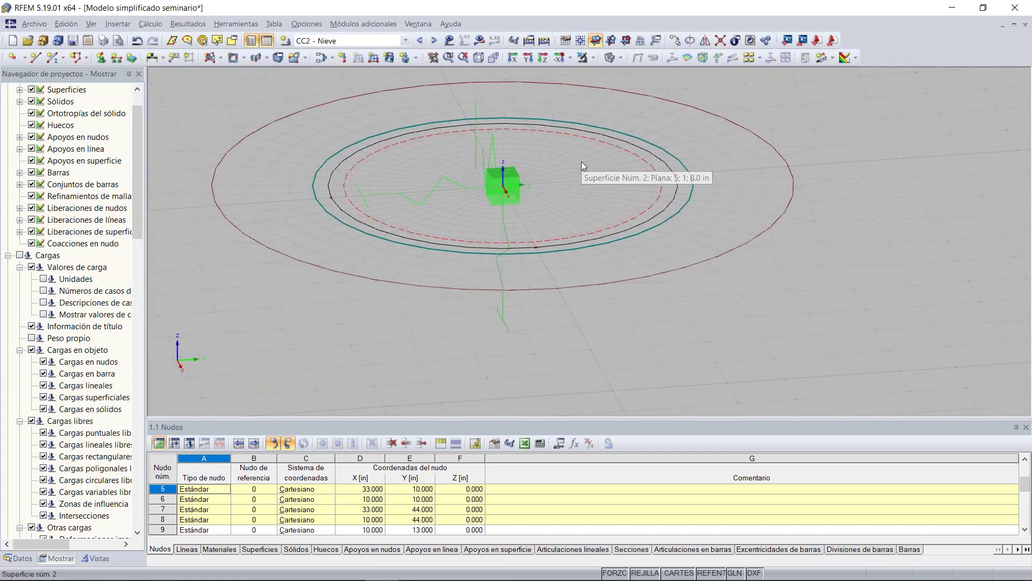
{"action": "scroll", "coordinate": [582, 162], "scroll_direction": "down", "scroll_amount": 8}
{"action": "middle_click_drag", "start_coordinate": [800, 186], "coordinate": [478, 191]}
{"action": "scroll", "coordinate": [478, 190], "scroll_direction": "down", "scroll_amount": 1}
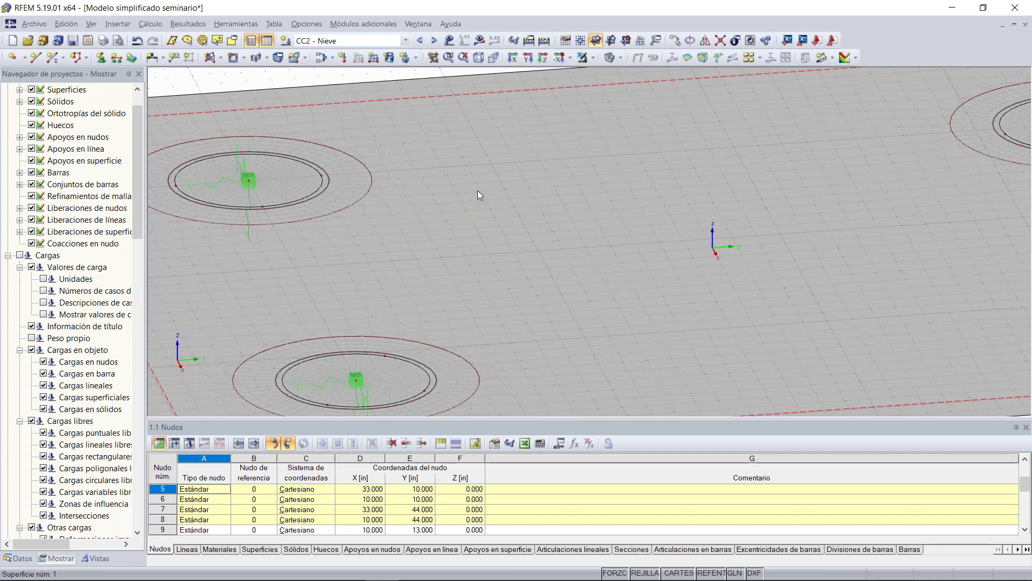
{"action": "scroll", "coordinate": [477, 190], "scroll_direction": "down", "scroll_amount": 3}
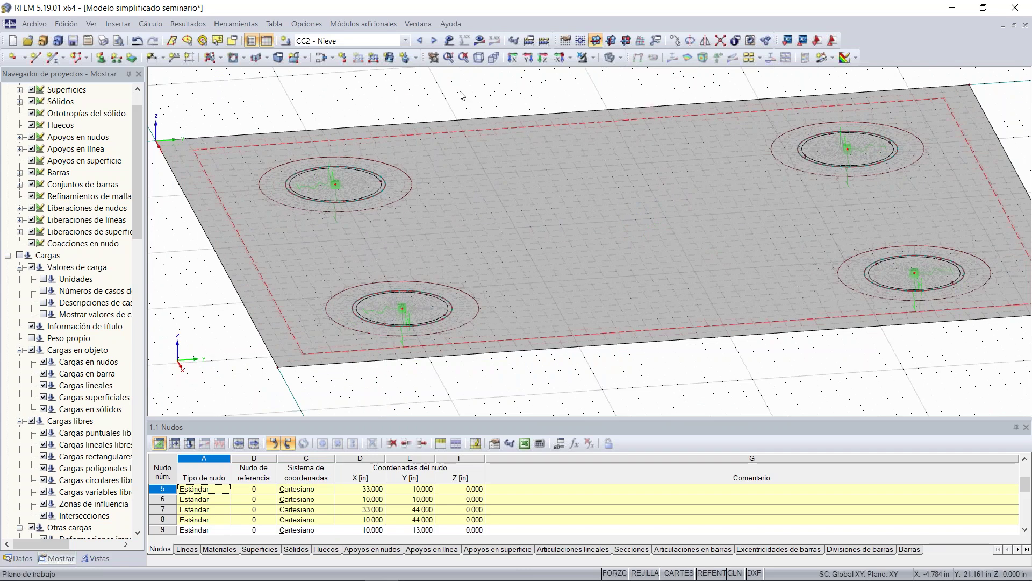
Set the Cartesian result grid spacing of the main slab surface to 1 in in both directions.
{"action": "left_click", "coordinate": [521, 182]}
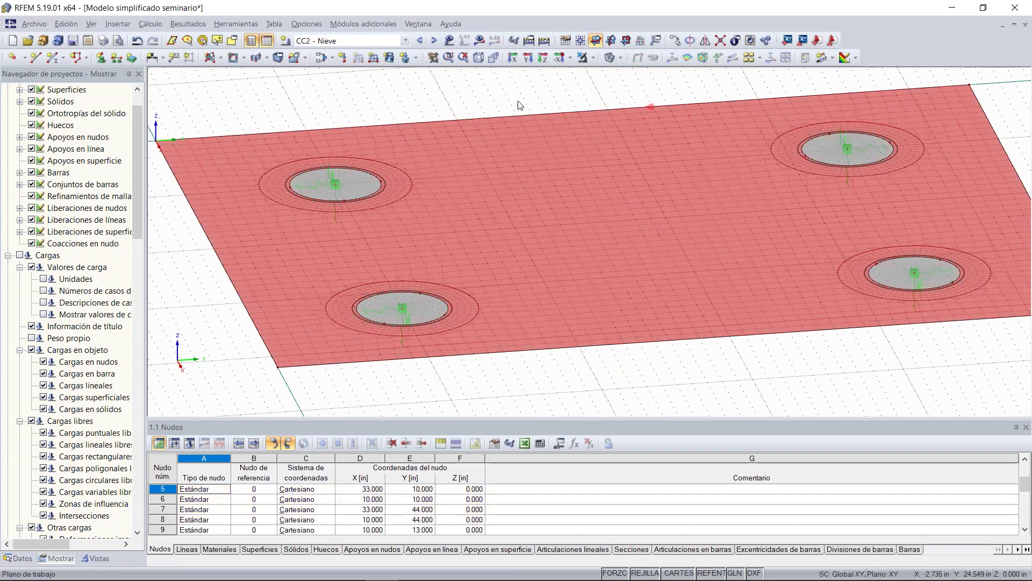
{"action": "right_click", "coordinate": [526, 159]}
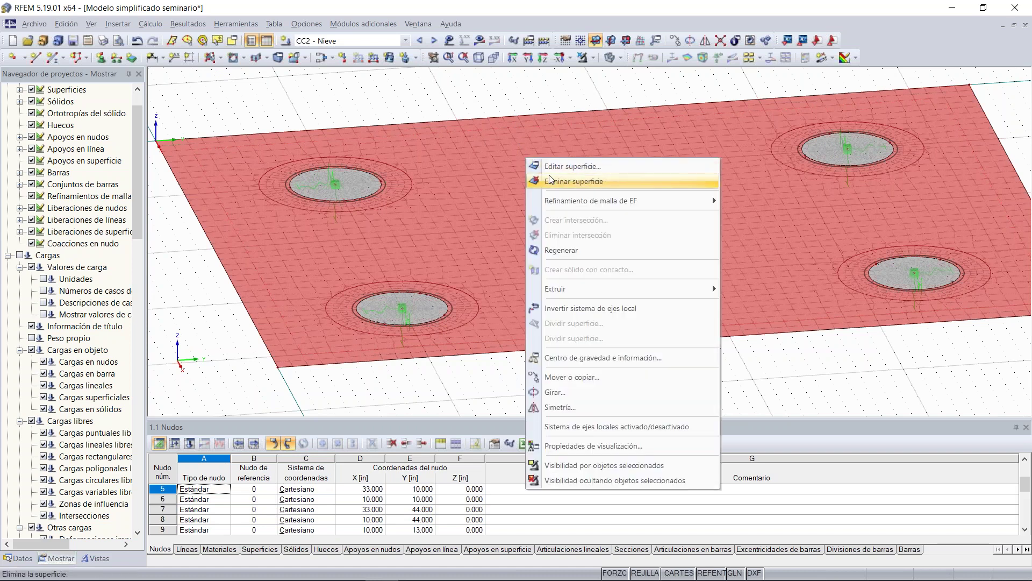
{"action": "left_click", "coordinate": [569, 170]}
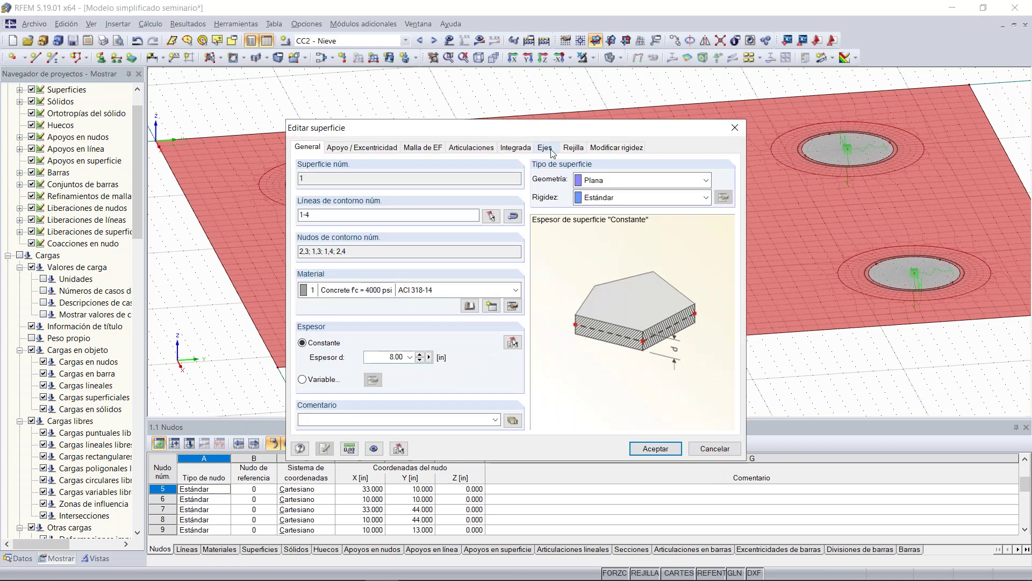
{"action": "left_click", "coordinate": [580, 154]}
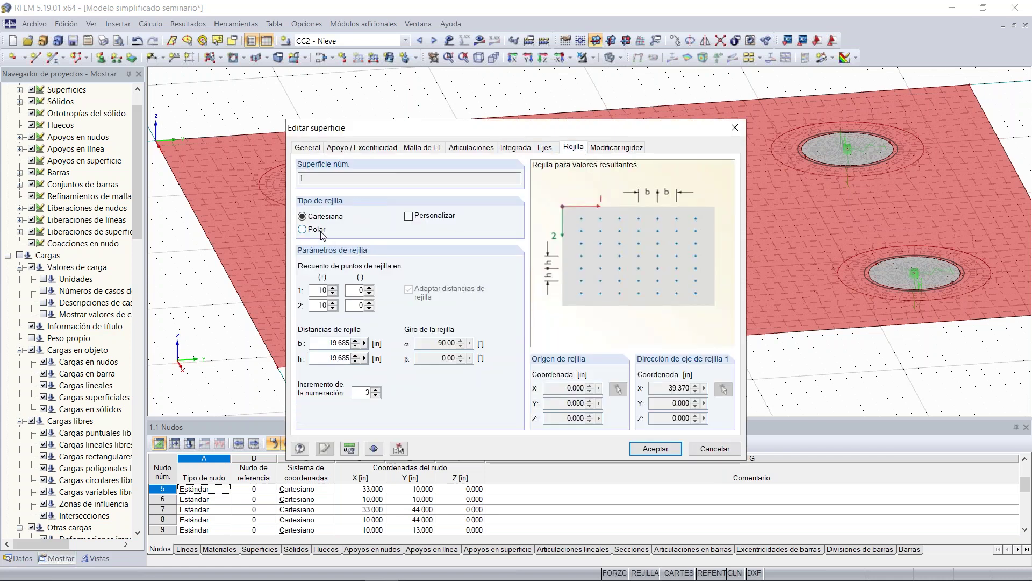
{"action": "left_click_drag", "start_coordinate": [326, 343], "coordinate": [349, 343]}
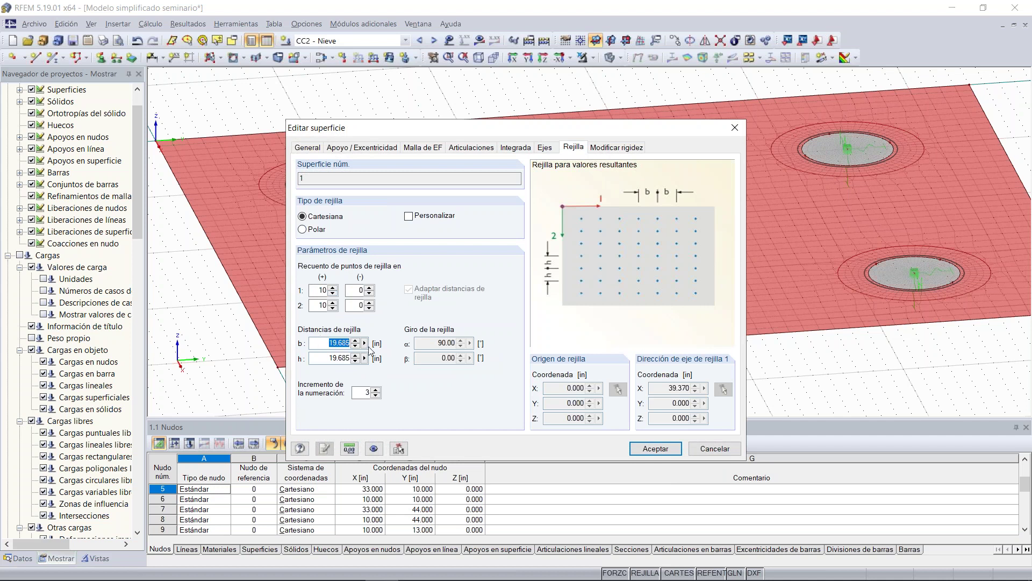
{"action": "type", "text": "1"}
{"action": "key", "text": "Tab"}
{"action": "type", "text": "1"}
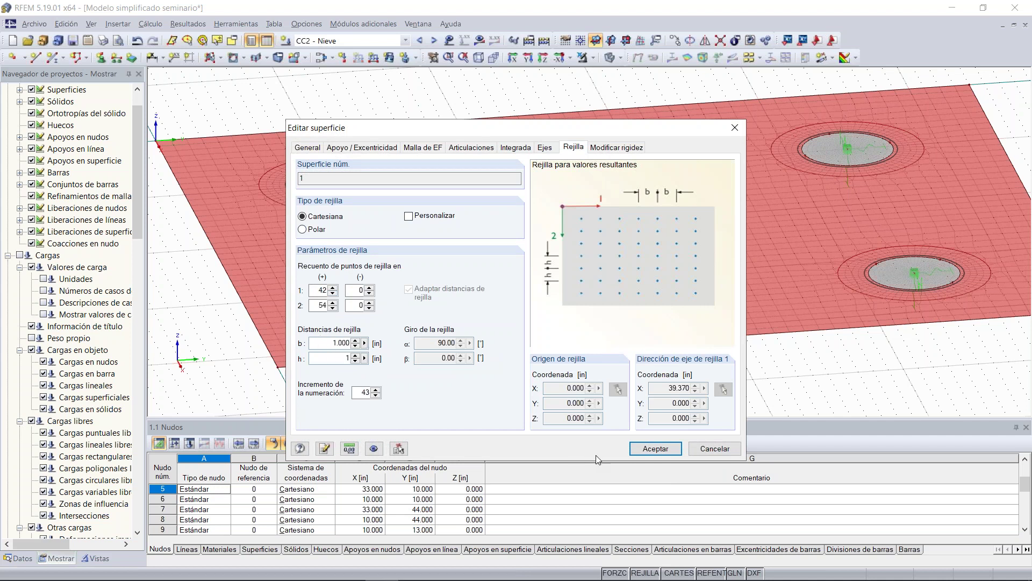
{"action": "left_click", "coordinate": [655, 448]}
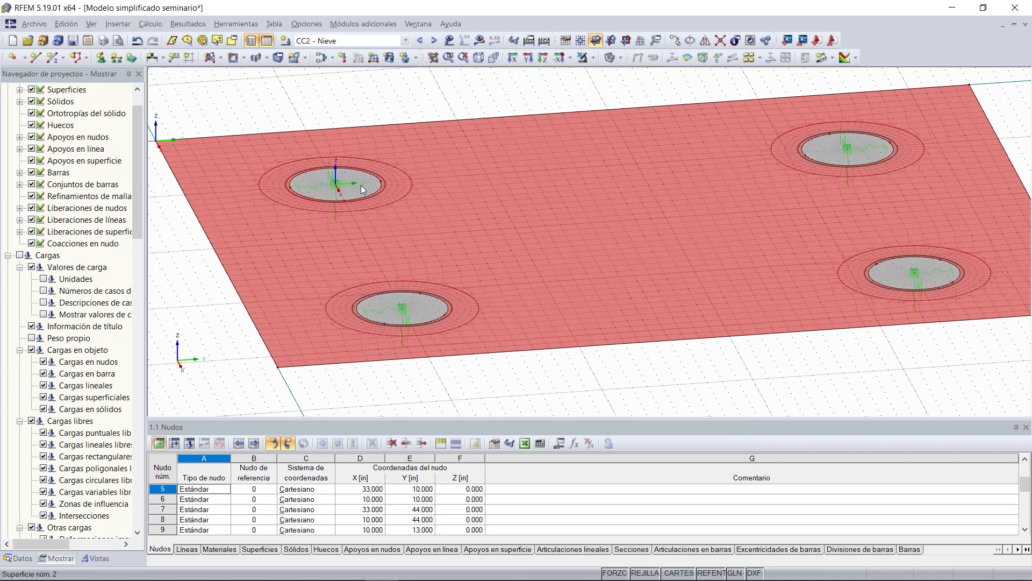
Give the four circular surfaces a polar result grid with a radial spacing R of 0.1 in.
{"action": "left_click", "coordinate": [360, 185]}
{"action": "left_click", "coordinate": [415, 302], "text": "ctrl"}
{"action": "left_click", "coordinate": [880, 269], "text": "ctrl"}
{"action": "left_click", "coordinate": [824, 144], "text": "ctrl"}
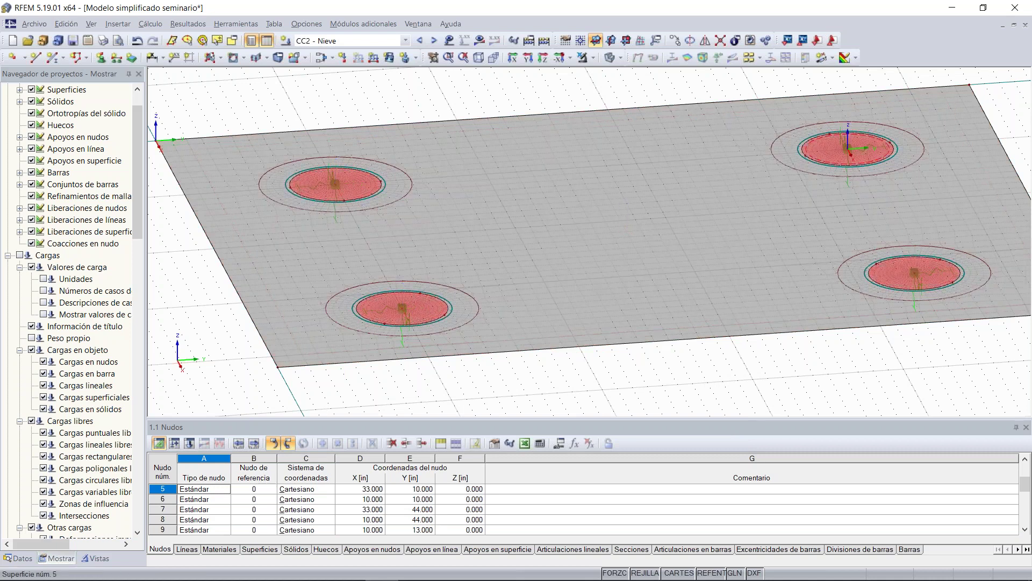
{"action": "right_click", "coordinate": [823, 144]}
{"action": "left_click", "coordinate": [844, 150]}
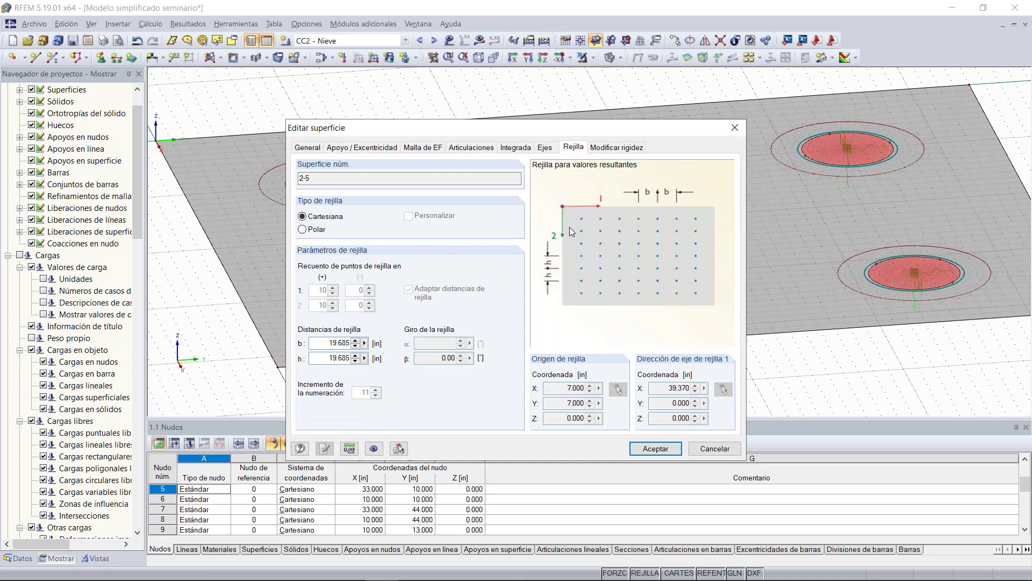
{"action": "left_click", "coordinate": [305, 229]}
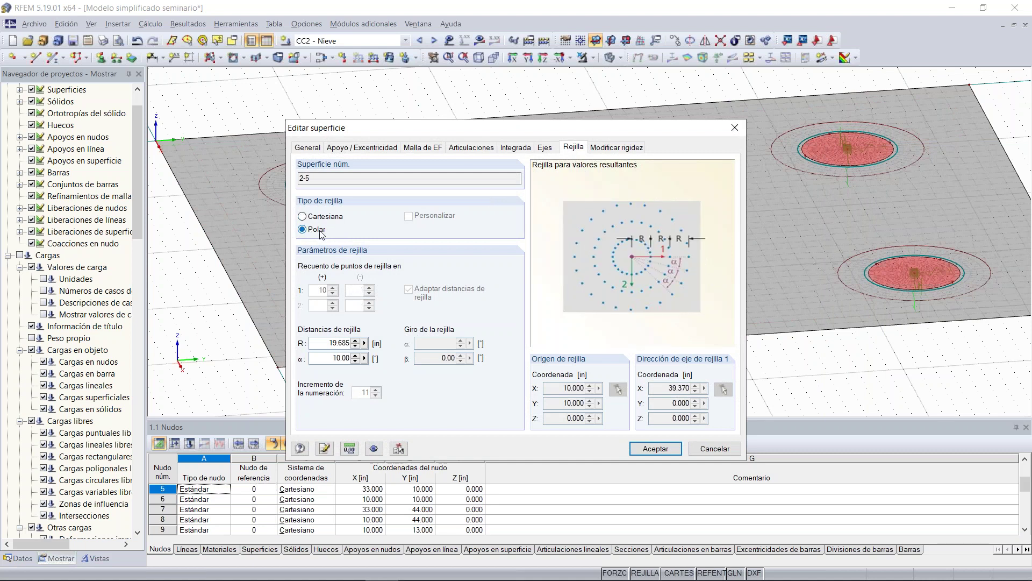
{"action": "double_click", "coordinate": [338, 343]}
{"action": "type", "text": "0.1"}
{"action": "left_click", "coordinate": [656, 448]}
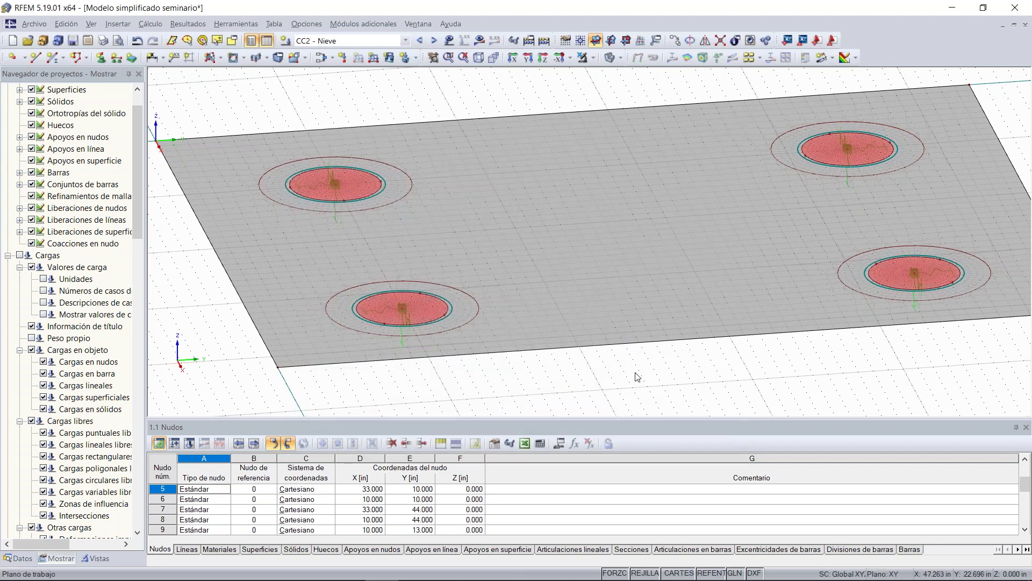
Open the RF-GLASS add-on module, choose main slab surface 1 for design, and set the calculation type to Global.
{"action": "scroll", "coordinate": [637, 375], "scroll_direction": "down", "scroll_amount": 1}
{"action": "middle_click_drag", "start_coordinate": [639, 377], "coordinate": [588, 359]}
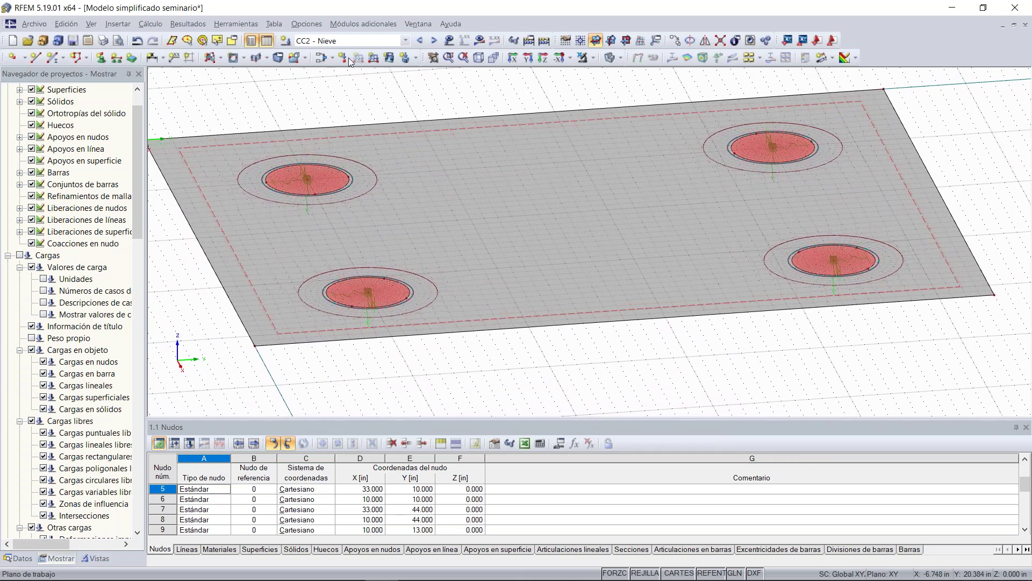
{"action": "left_click", "coordinate": [362, 24]}
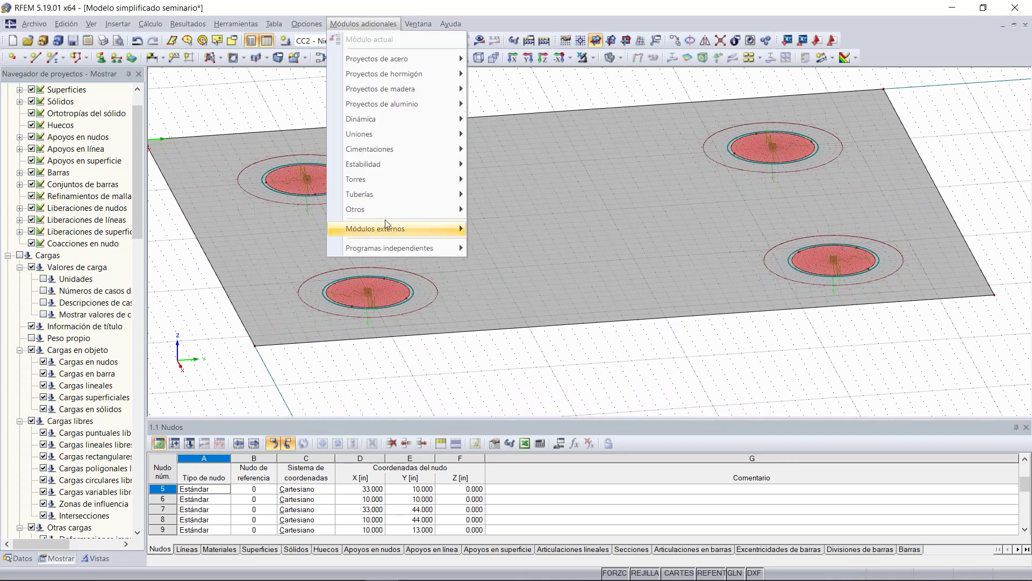
{"action": "mouse_move", "coordinate": [401, 217]}
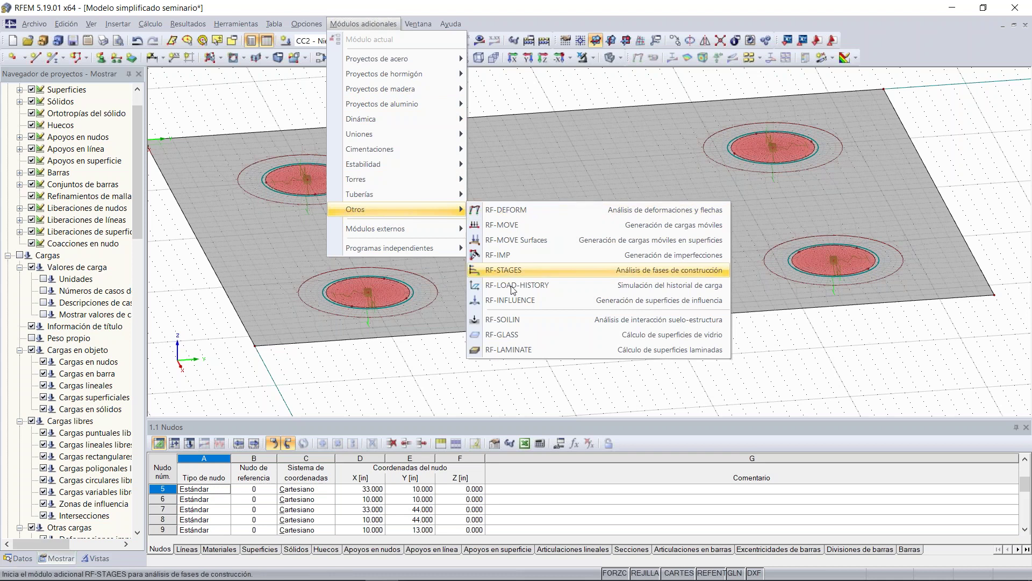
{"action": "left_click", "coordinate": [521, 335]}
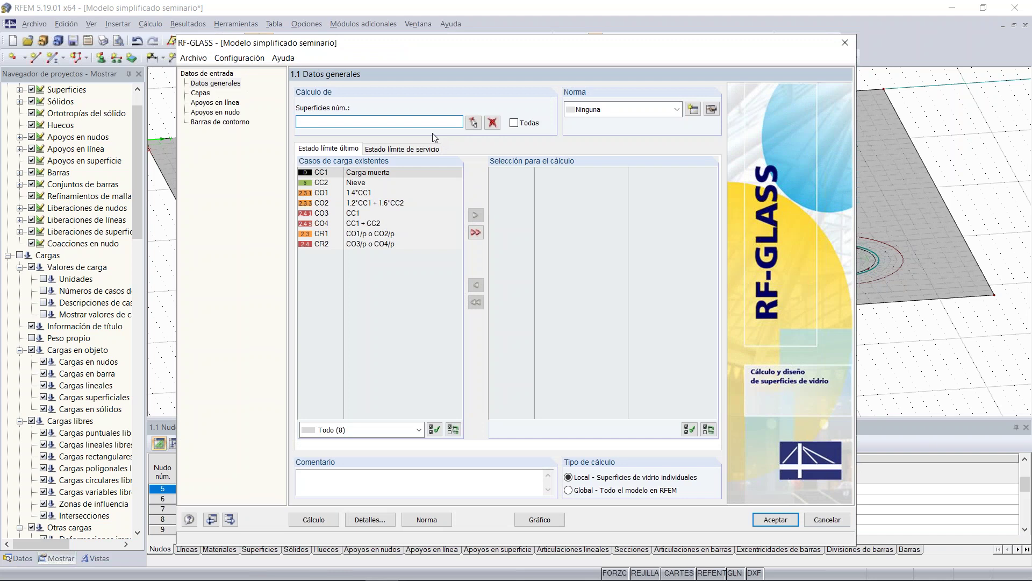
{"action": "left_click", "coordinate": [473, 123]}
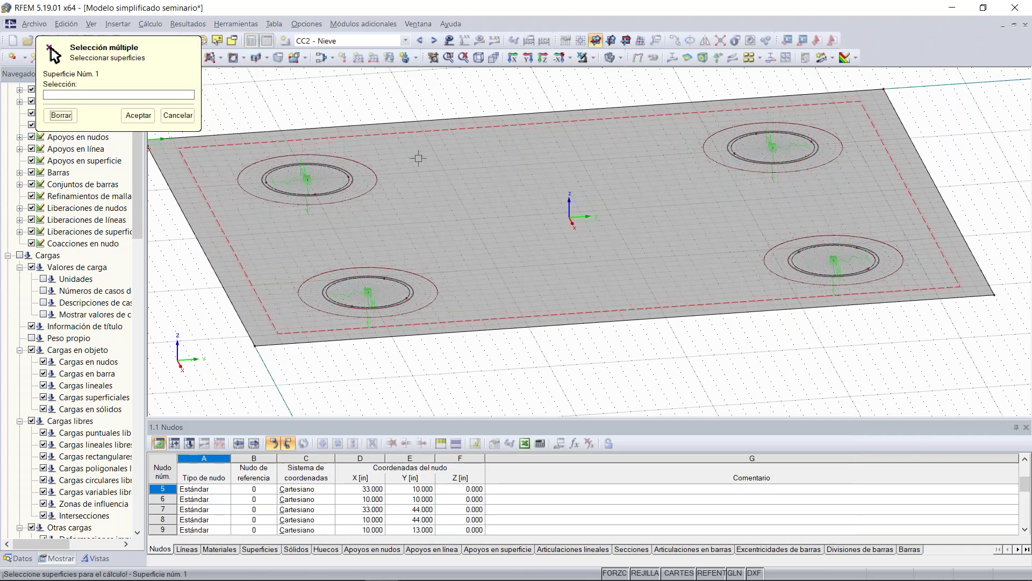
{"action": "left_click", "coordinate": [419, 158]}
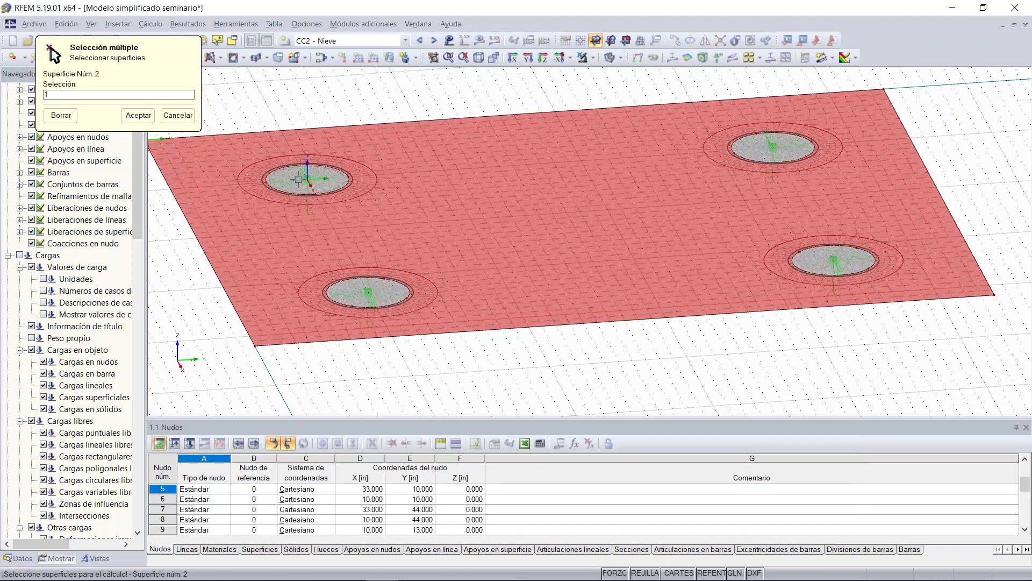
{"action": "left_click", "coordinate": [138, 115]}
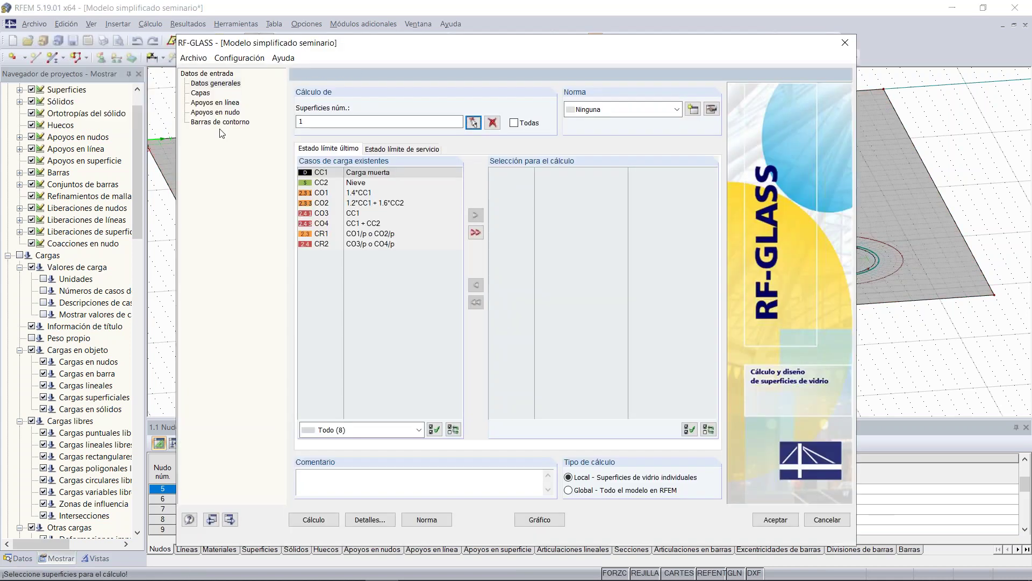
{"action": "left_click", "coordinate": [568, 490]}
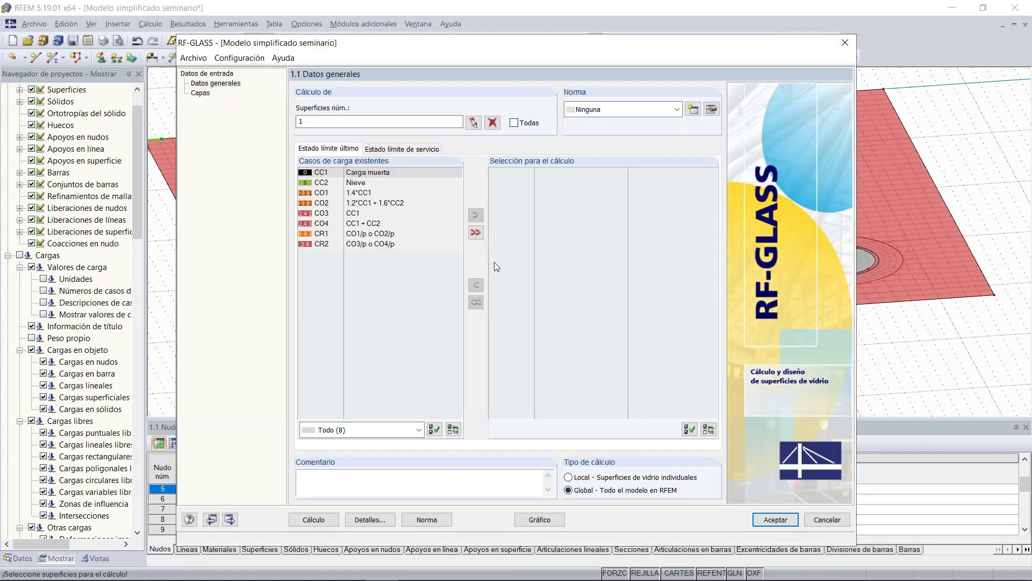
Assign CO1 and CO2 to the ultimate limit state design and CO3 and CO4 to the serviceability limit state design.
{"action": "left_click", "coordinate": [355, 213]}
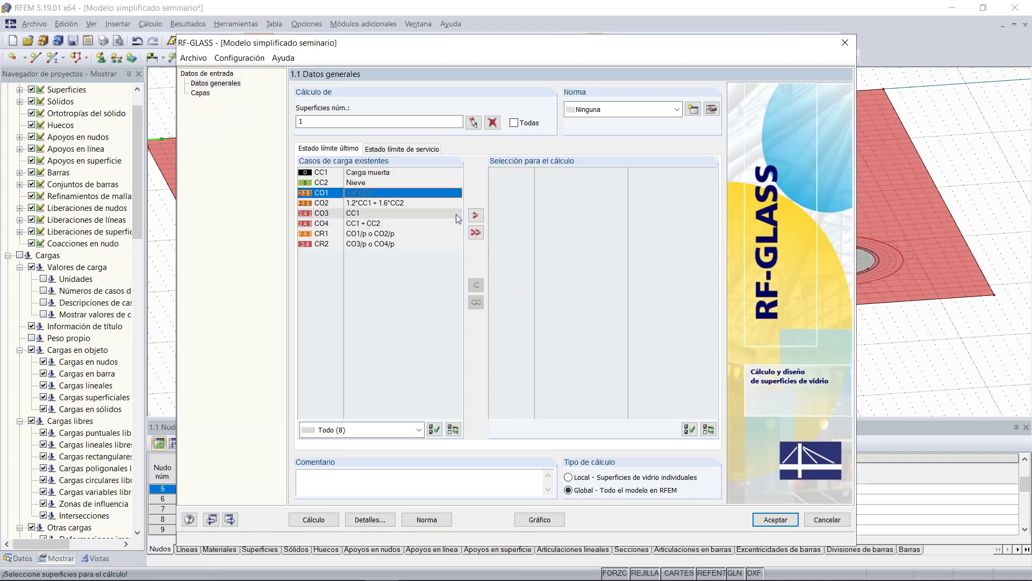
{"action": "double_click", "coordinate": [379, 192]}
{"action": "left_click", "coordinate": [390, 193]}
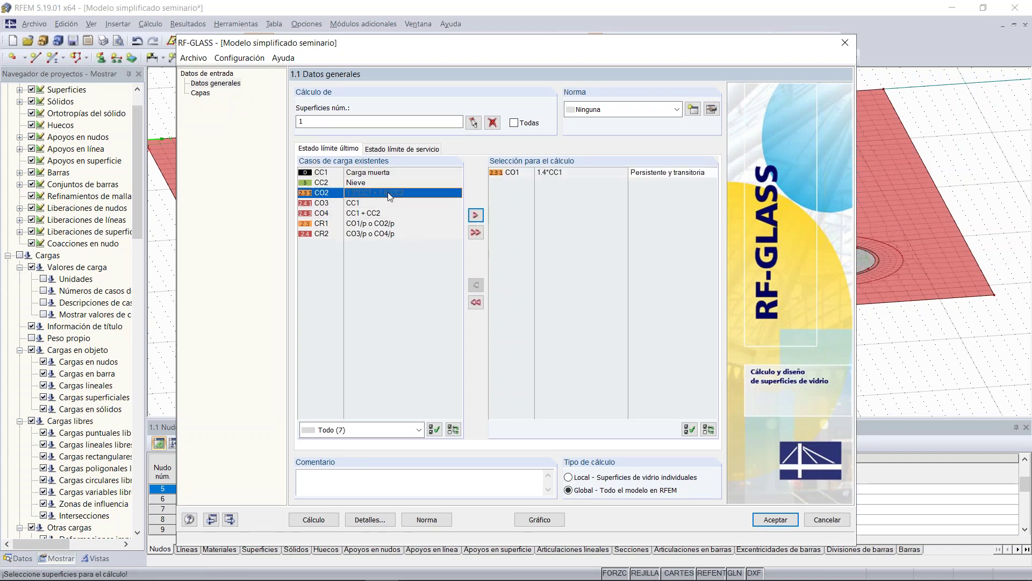
{"action": "left_click", "coordinate": [476, 215]}
{"action": "left_click", "coordinate": [402, 148]}
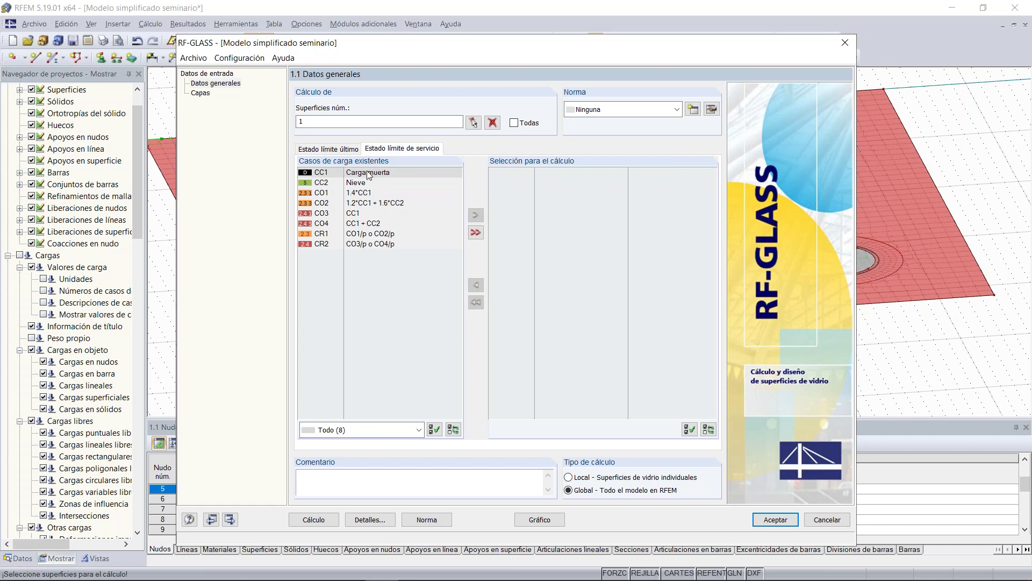
{"action": "left_click", "coordinate": [355, 213]}
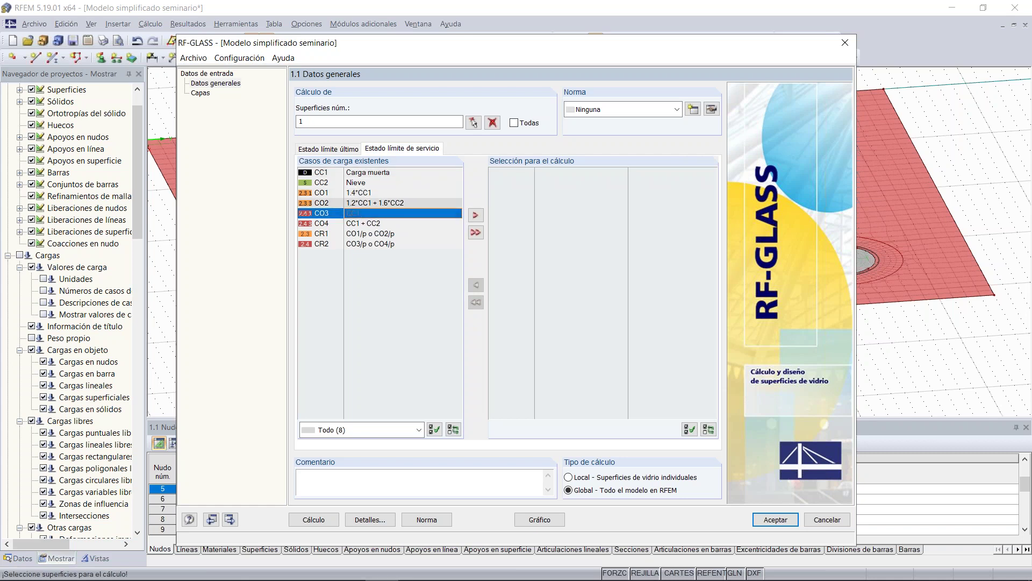
{"action": "left_click", "coordinate": [475, 215]}
{"action": "left_click", "coordinate": [476, 215]}
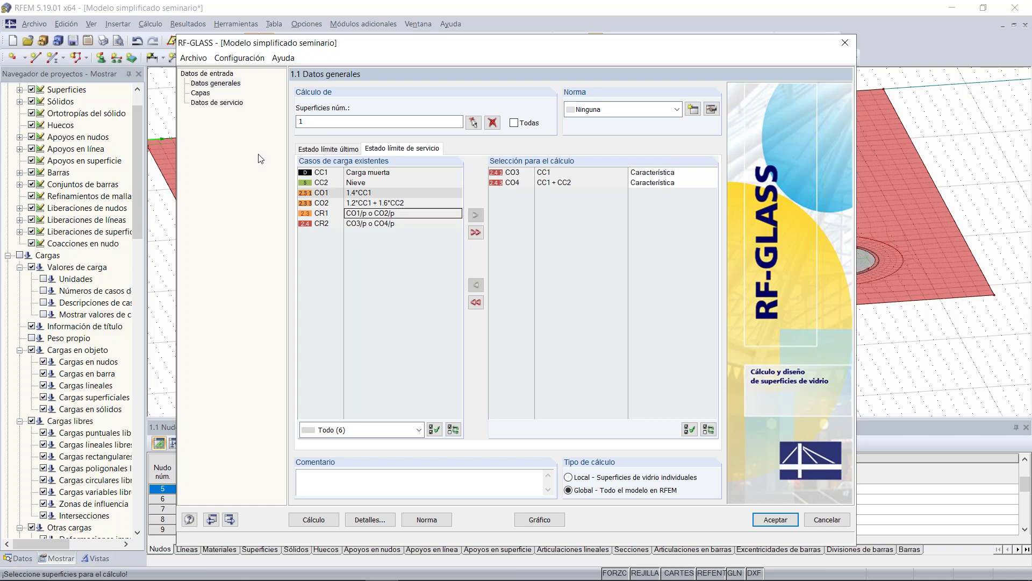
Assign layer composition 1 to surfaces 1-5 and define its first layer as glass (Vidrio).
{"action": "left_click", "coordinate": [205, 94]}
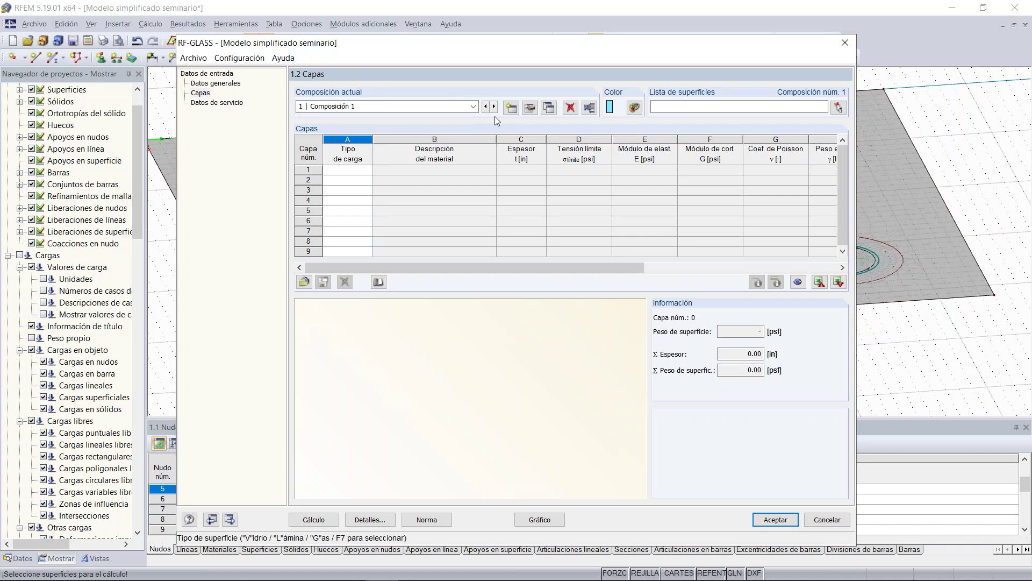
{"action": "left_click", "coordinate": [838, 107]}
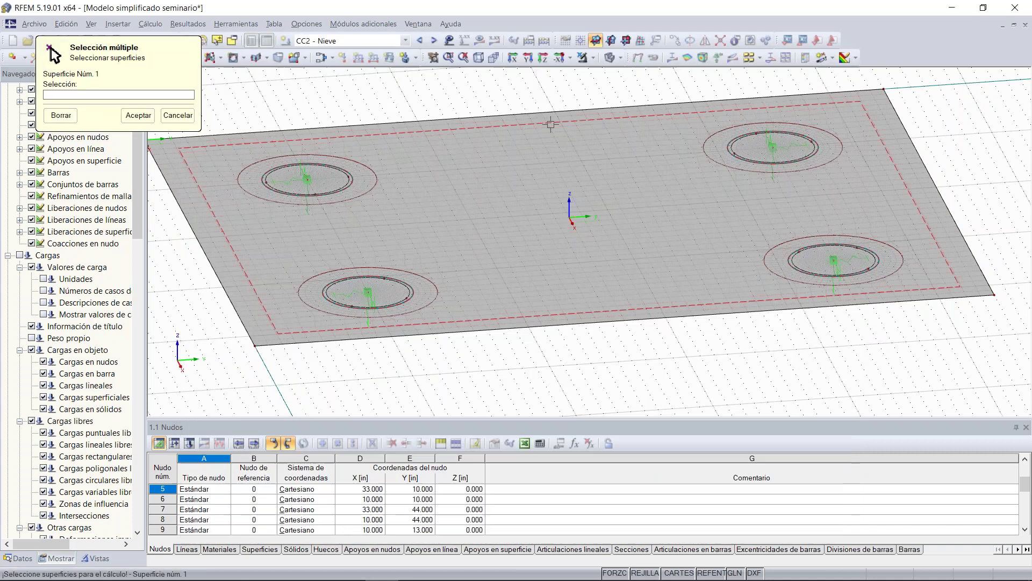
{"action": "left_click_drag", "start_coordinate": [921, 93], "coordinate": [266, 359]}
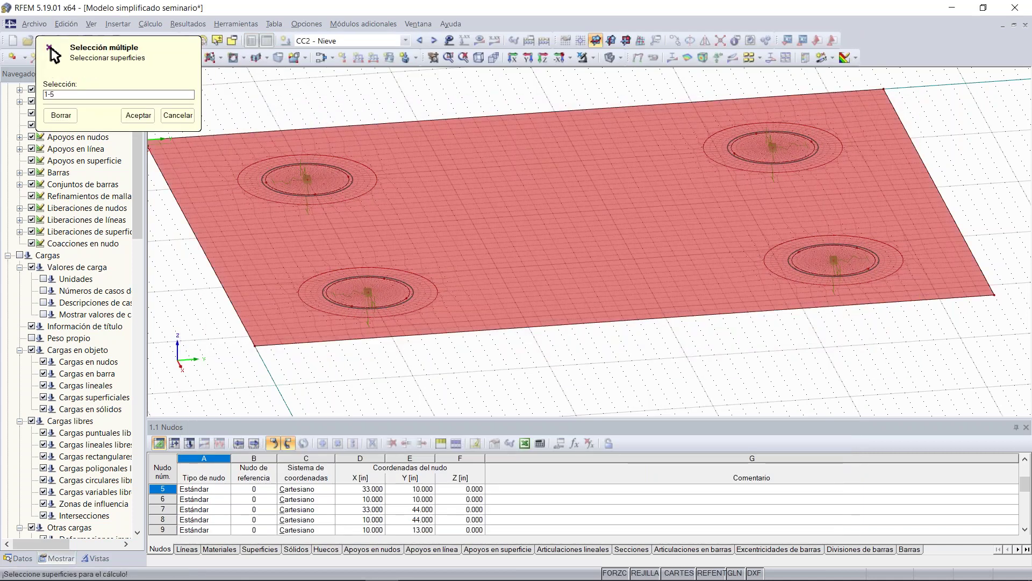
{"action": "left_click", "coordinate": [139, 115]}
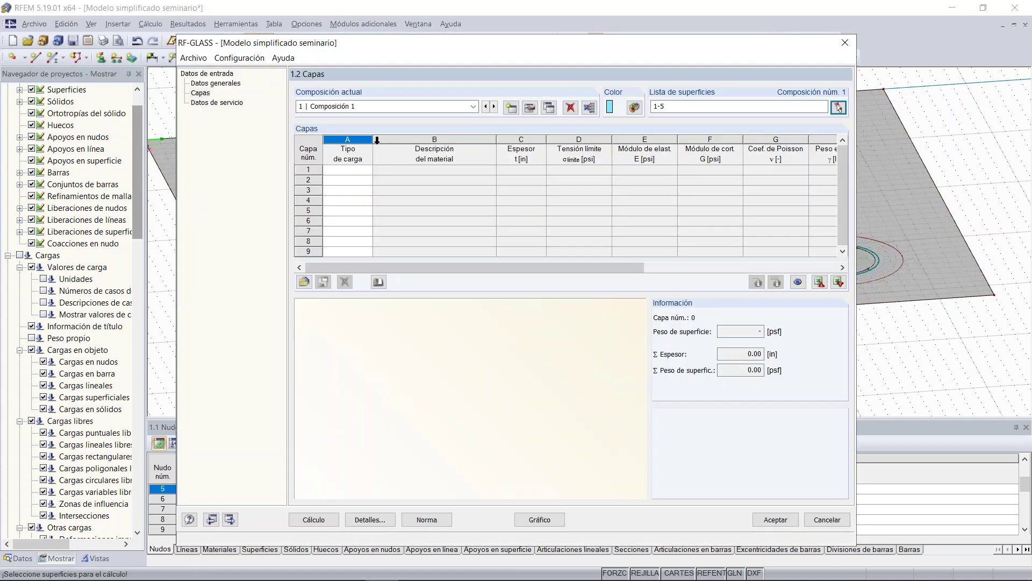
{"action": "left_click", "coordinate": [365, 170]}
{"action": "left_click", "coordinate": [368, 170]}
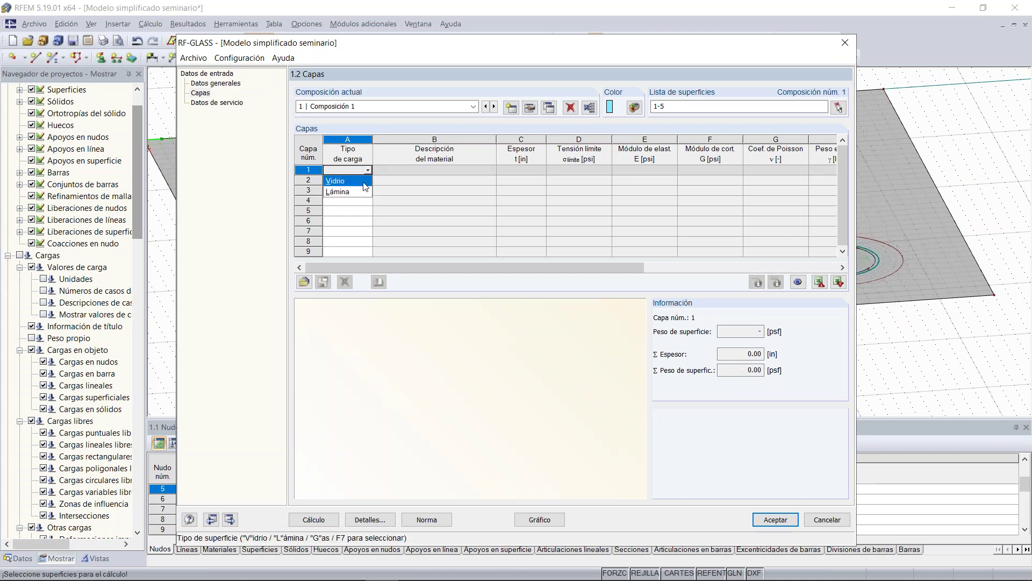
{"action": "left_click", "coordinate": [368, 183]}
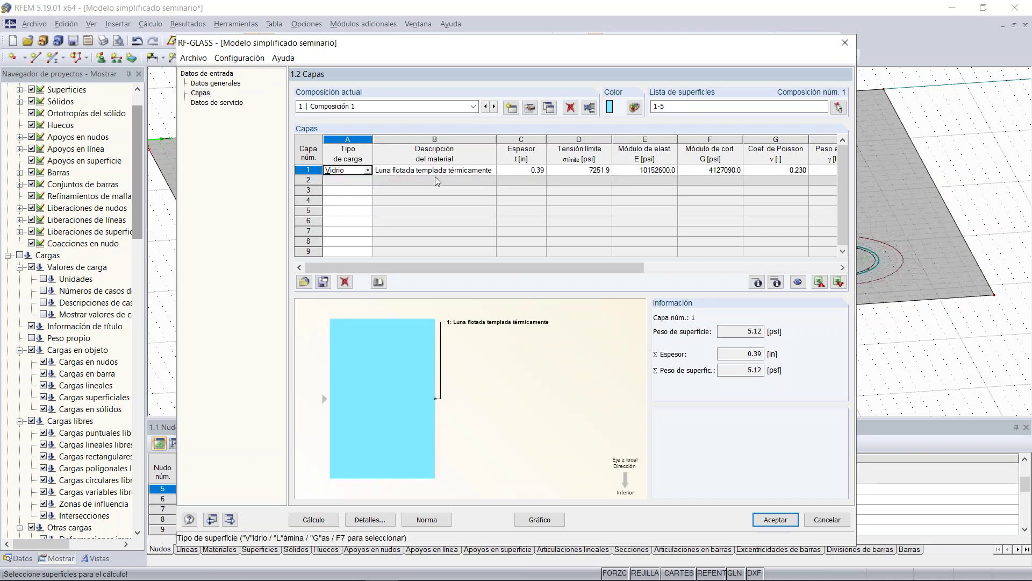
Set layer 1's material to Vidrio endurecido térmicamente ASTM from the library with all standards shown, and its thickness to 0.31 in.
{"action": "left_click", "coordinate": [491, 172]}
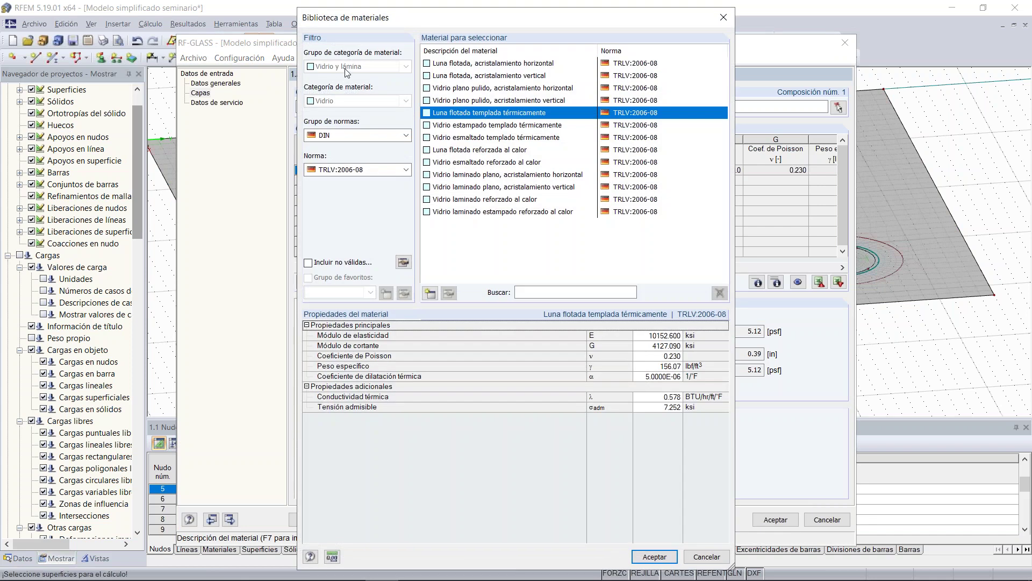
{"action": "left_click", "coordinate": [336, 135]}
{"action": "left_click", "coordinate": [333, 145]}
{"action": "left_click", "coordinate": [334, 169]}
{"action": "left_click", "coordinate": [333, 182]}
{"action": "left_click_drag", "start_coordinate": [718, 118], "coordinate": [726, 79]}
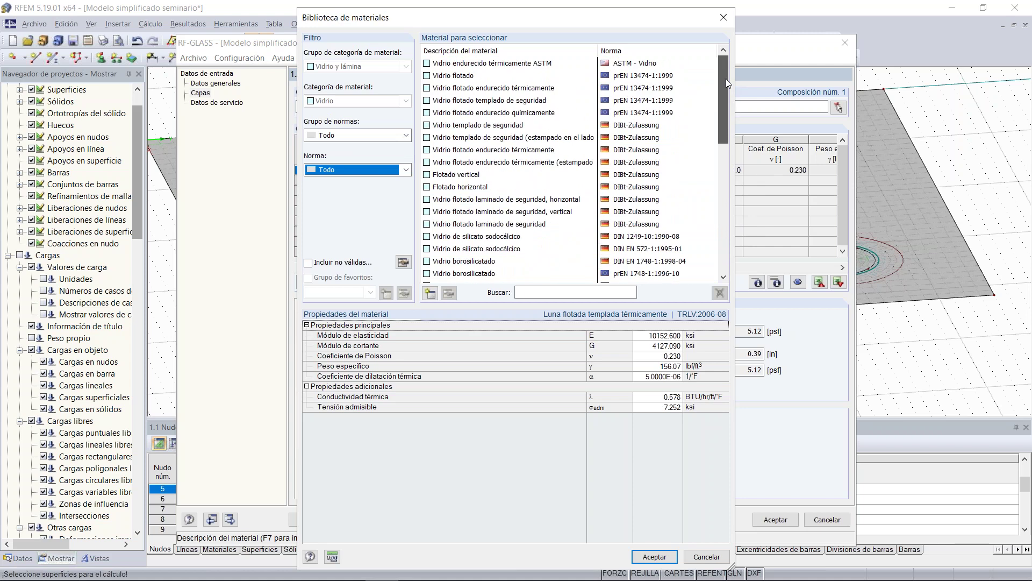
{"action": "left_click", "coordinate": [551, 64]}
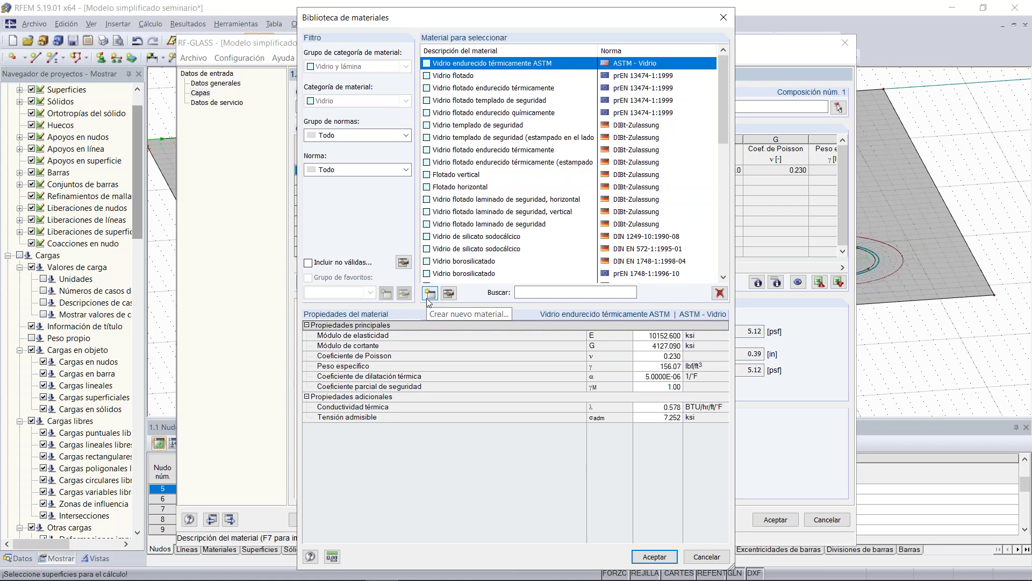
{"action": "left_click", "coordinate": [655, 556]}
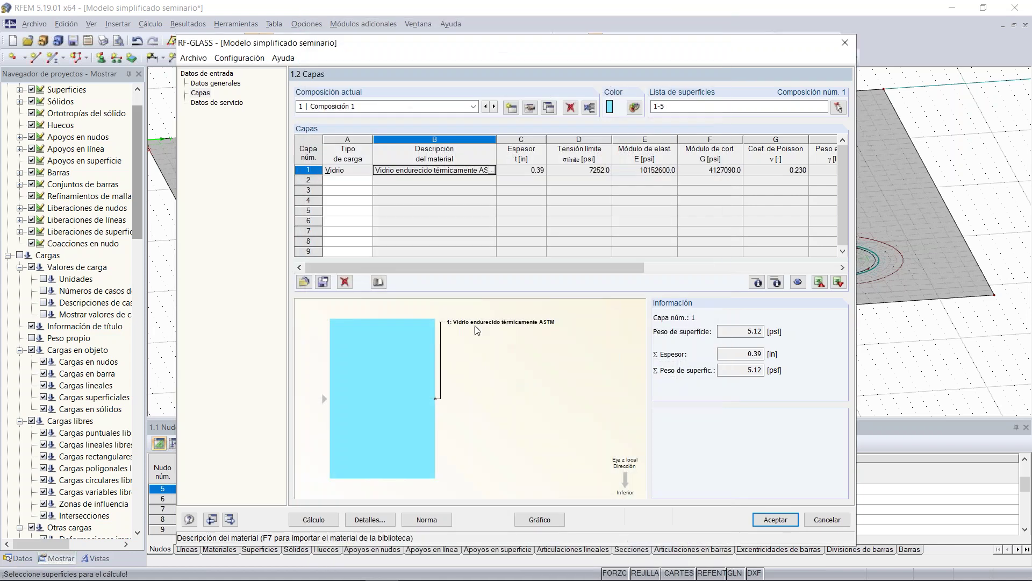
{"action": "left_click", "coordinate": [524, 169]}
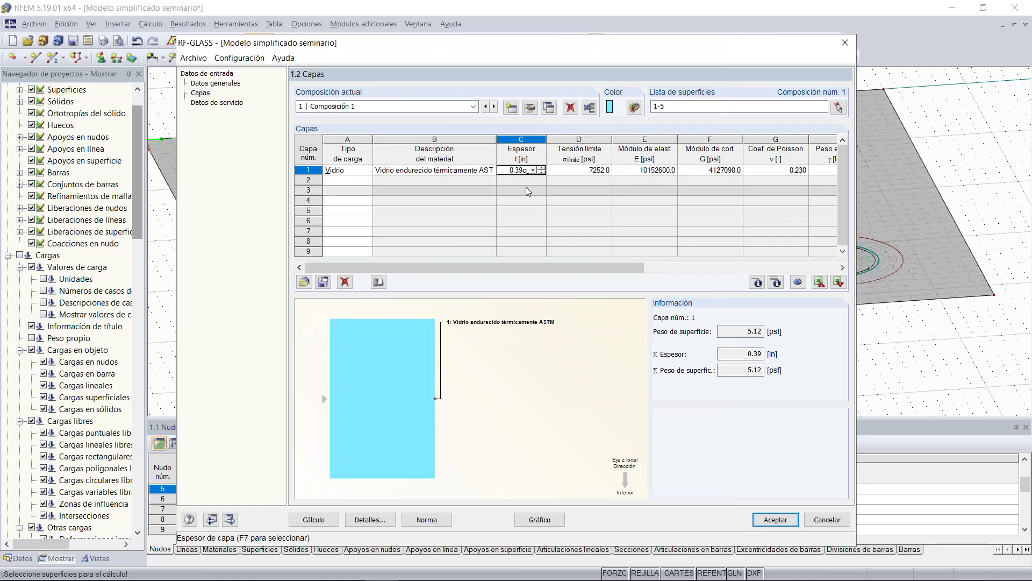
{"action": "left_click", "coordinate": [476, 182]}
Add a second layer of type Lámina using PVB 22 °C carga hasta 3 min, with a thickness of 0.06 in.
{"action": "left_click", "coordinate": [363, 184]}
{"action": "left_click", "coordinate": [368, 180]}
{"action": "left_click", "coordinate": [339, 201]}
{"action": "left_click", "coordinate": [403, 181]}
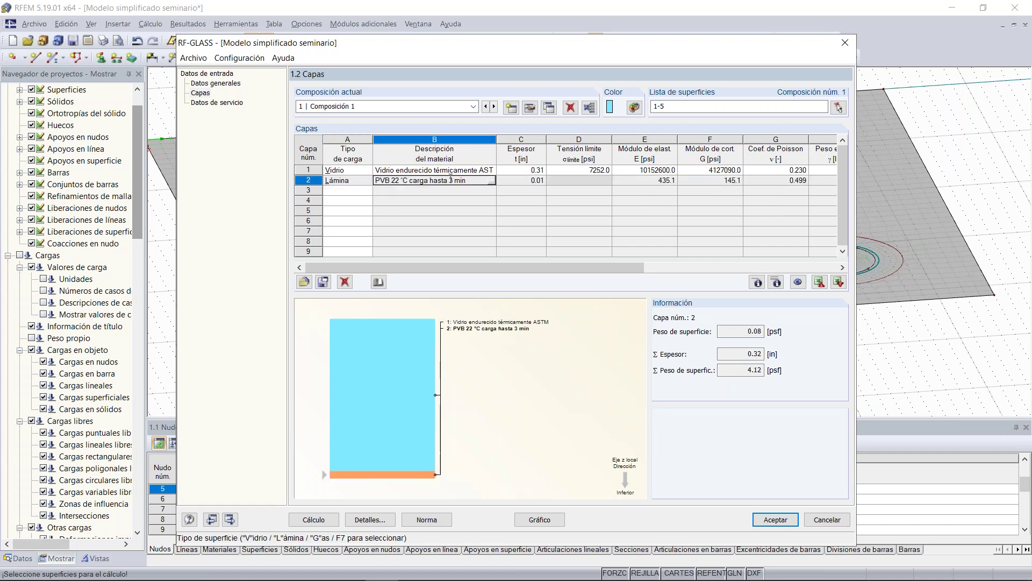
{"action": "left_click", "coordinate": [493, 181]}
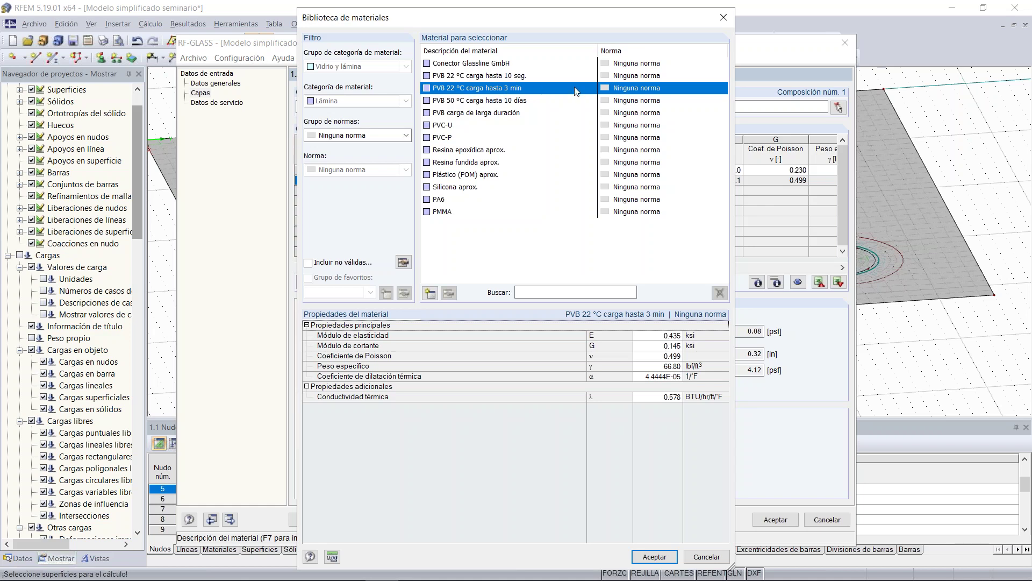
{"action": "left_click", "coordinate": [638, 557]}
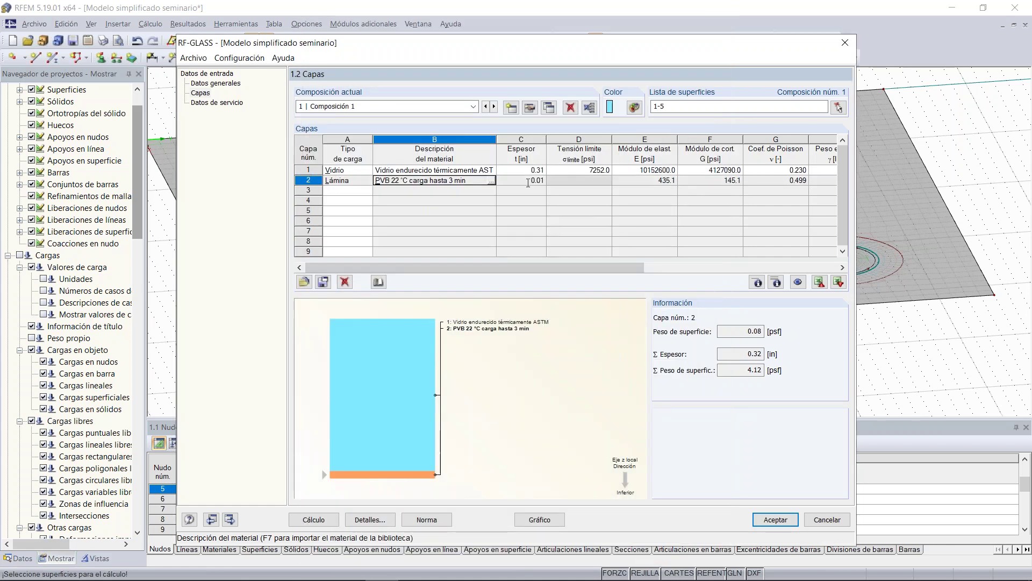
{"action": "left_click", "coordinate": [534, 180]}
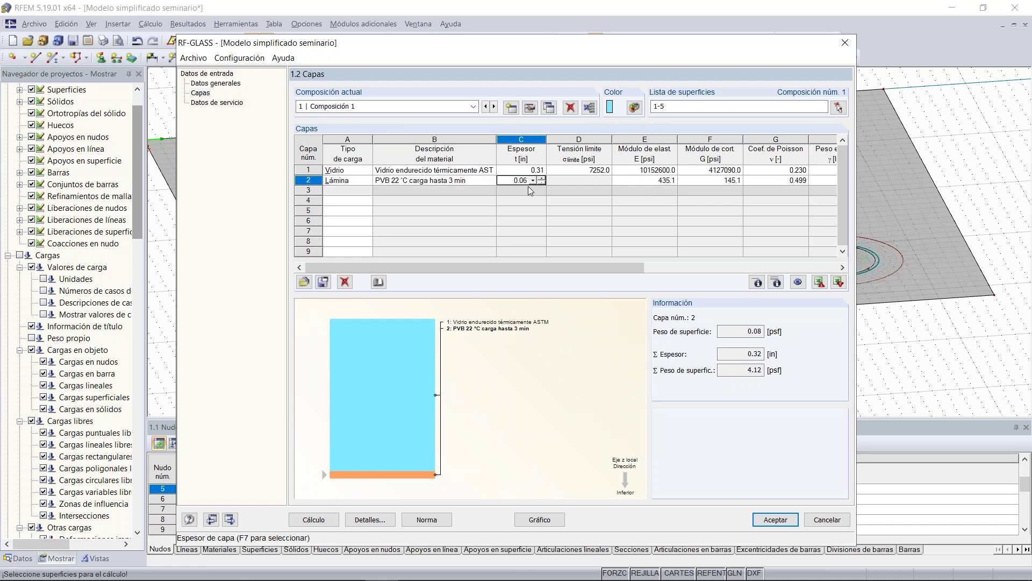
{"action": "left_click", "coordinate": [564, 182]}
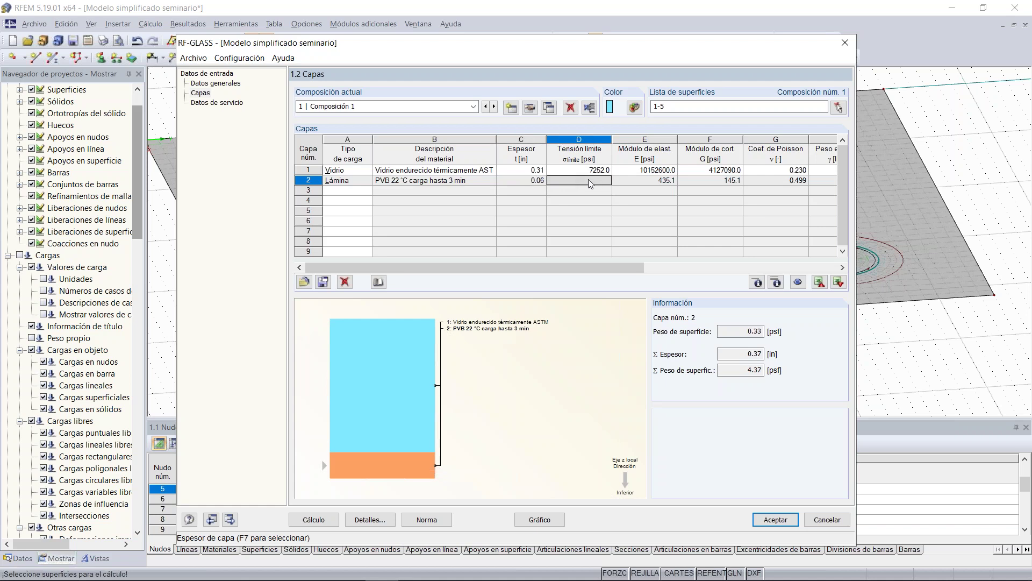
Add a third layer of type Vidrio below the PVB interlayer.
{"action": "left_click", "coordinate": [355, 191]}
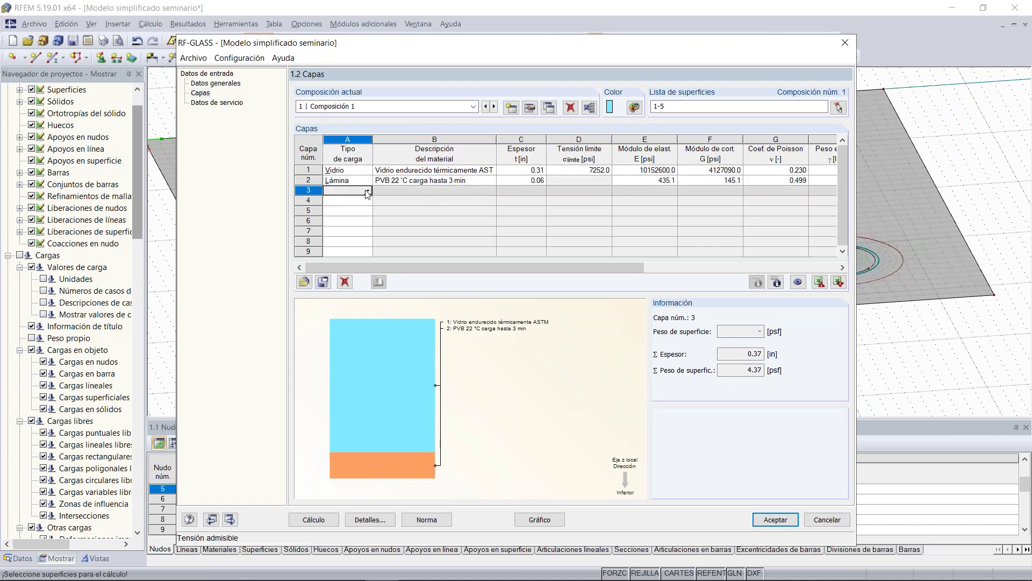
{"action": "left_click", "coordinate": [368, 191]}
{"action": "left_click", "coordinate": [359, 201]}
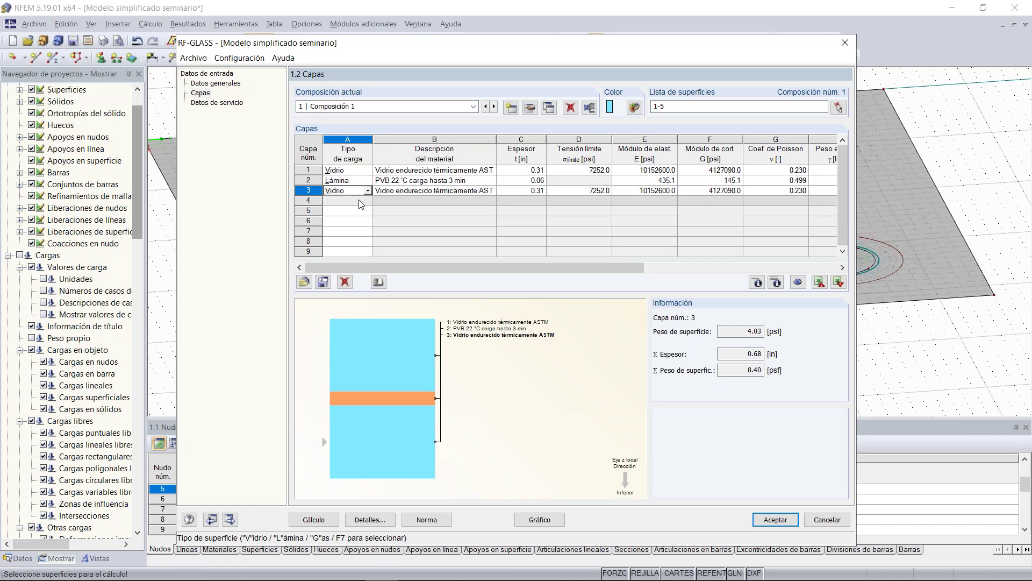
Examine the partial stiffness matrix elements of glass layer 3 and the extended stiffness matrix of composition 1.
{"action": "left_click", "coordinate": [758, 282]}
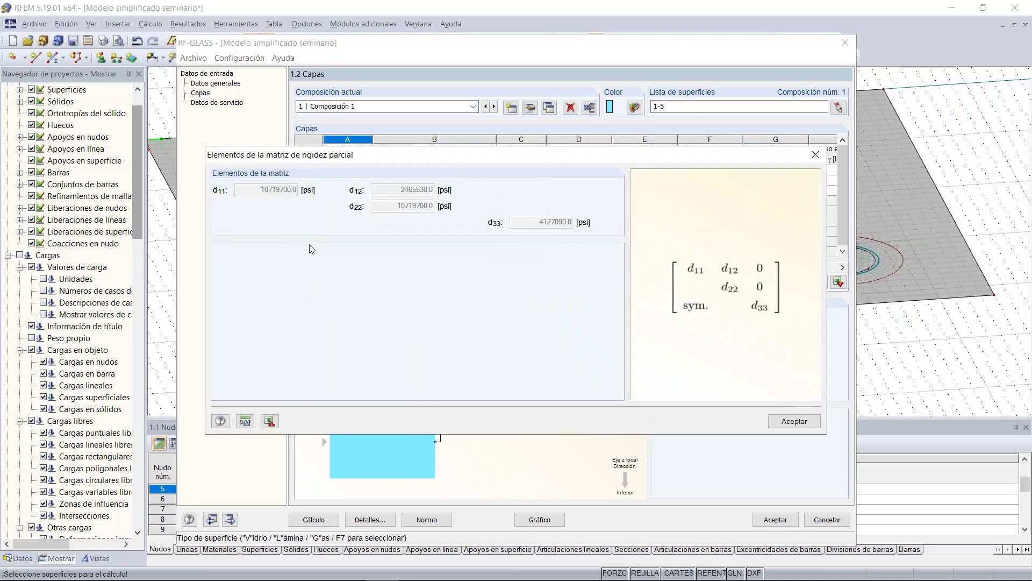
{"action": "left_click", "coordinate": [815, 154]}
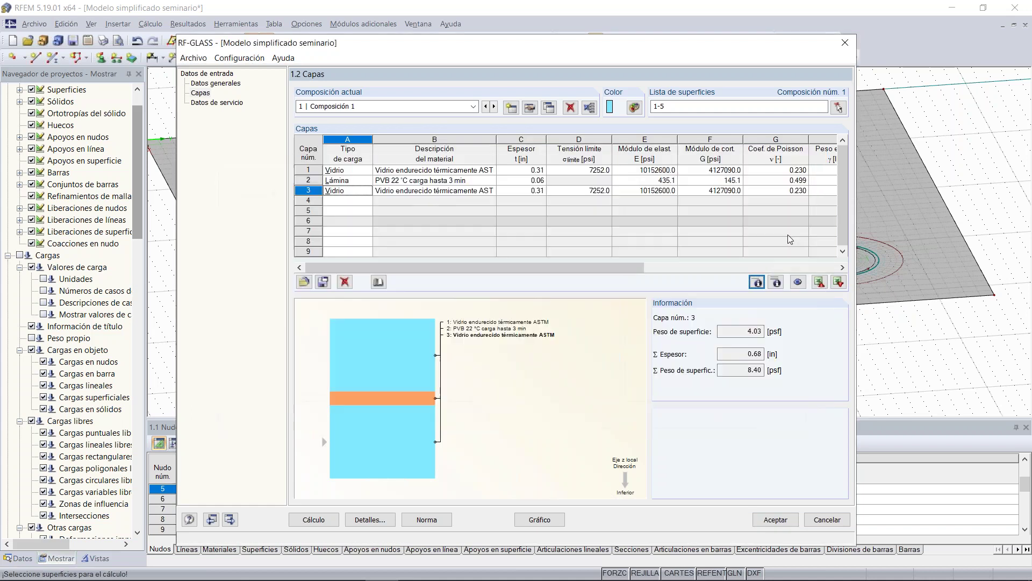
{"action": "left_click", "coordinate": [776, 282]}
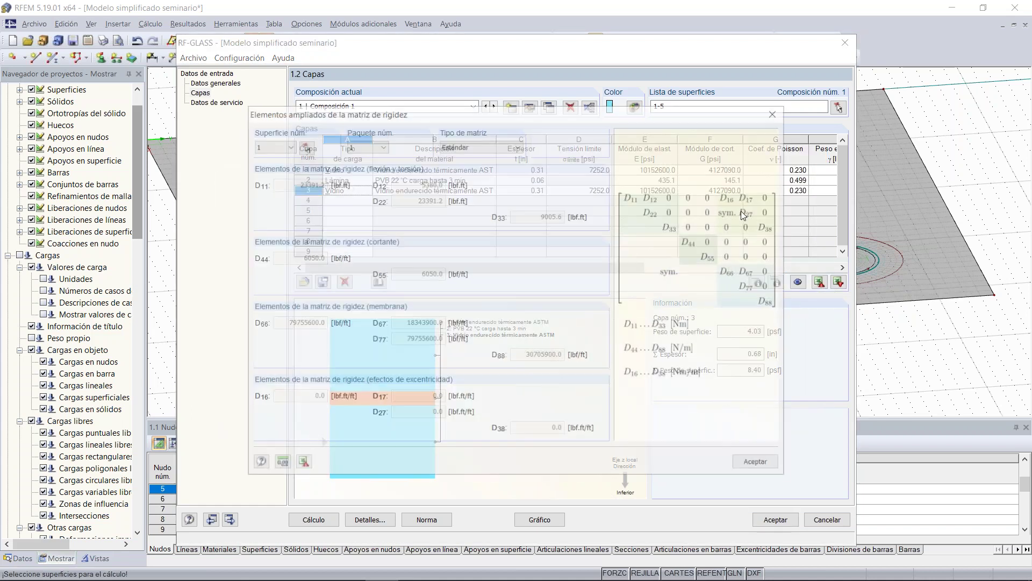
{"action": "left_click", "coordinate": [776, 112]}
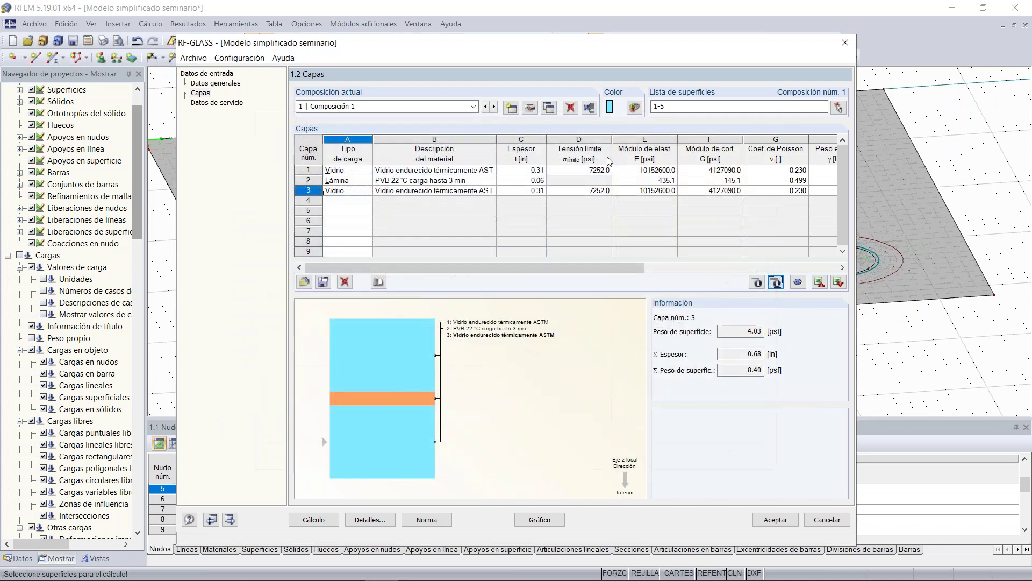
Disable the Considerar acoplamiento option in the calculation and modelling details of composition 1.
{"action": "left_click", "coordinate": [534, 109]}
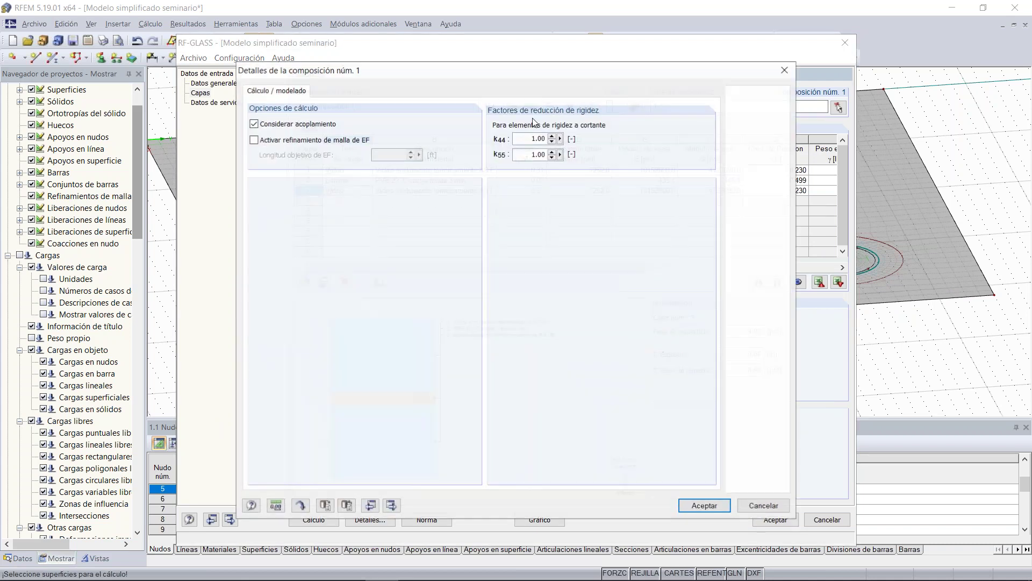
{"action": "left_click", "coordinate": [253, 123]}
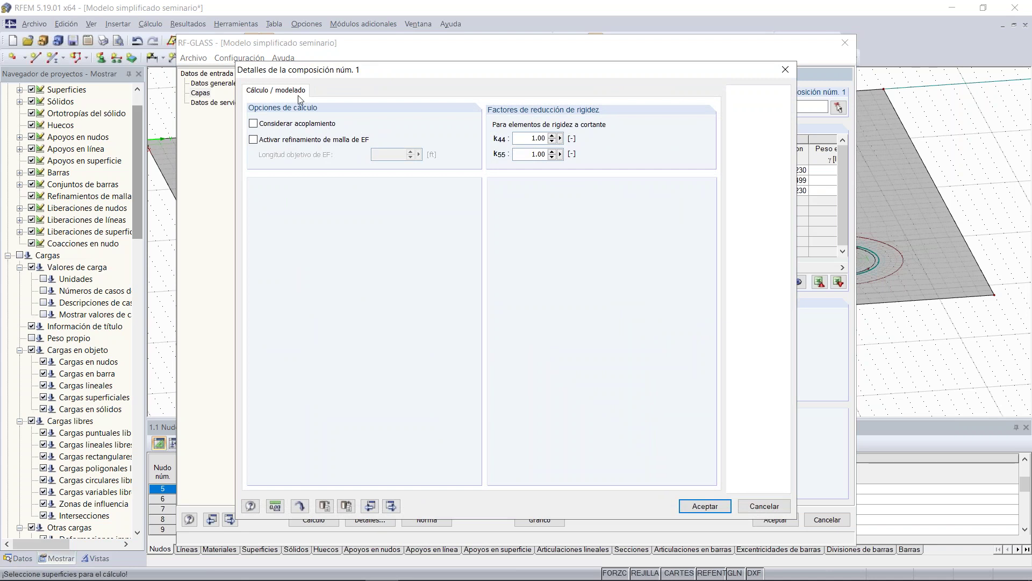
{"action": "left_click", "coordinate": [705, 506]}
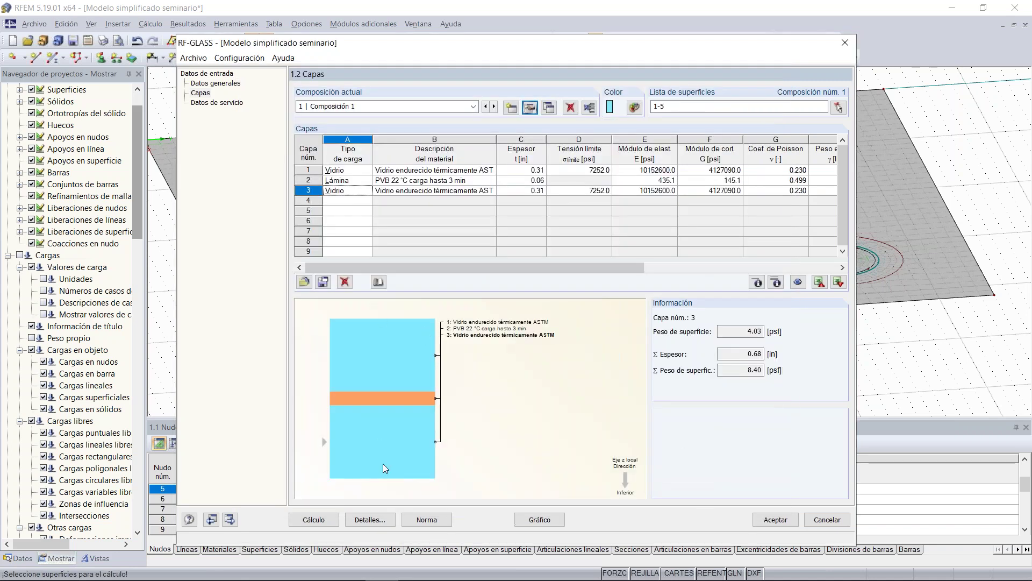
Try a characteristic deflection limit of L/150 in the standard's serviceability limits and return it to L/100.
{"action": "left_click", "coordinate": [413, 522]}
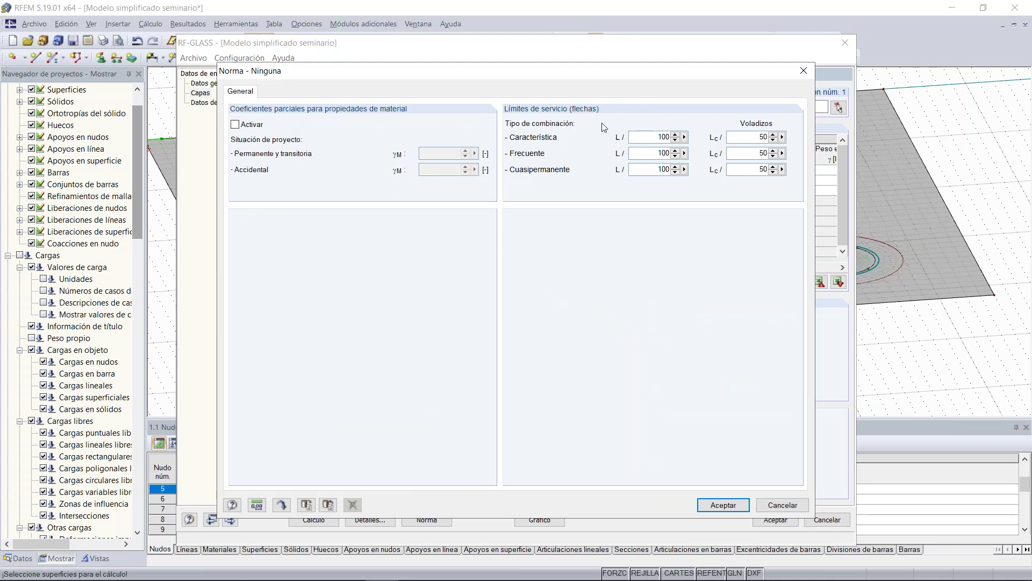
{"action": "type", "text": "150"}
{"action": "type", "text": "1"}
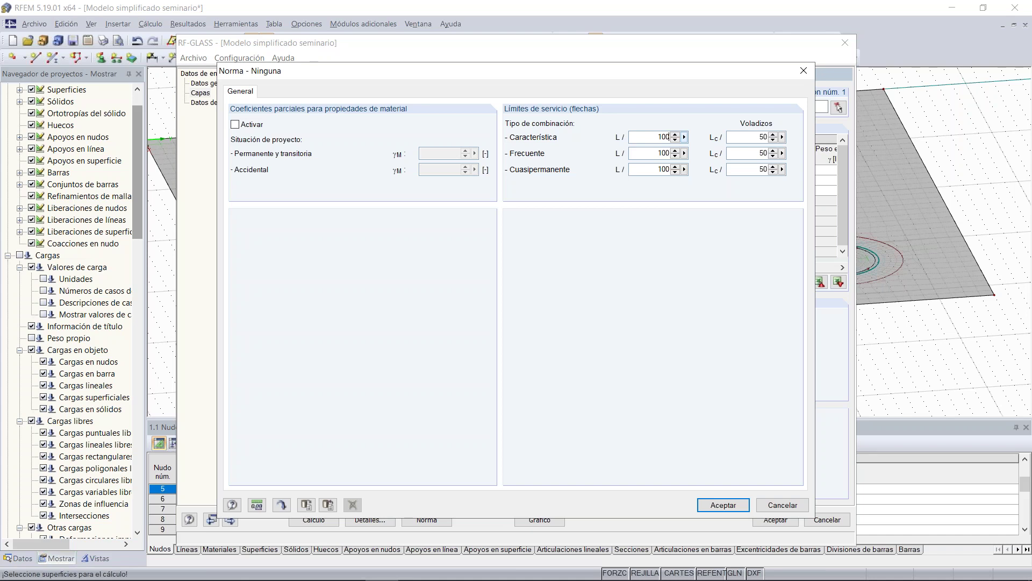
{"action": "left_click", "coordinate": [719, 508]}
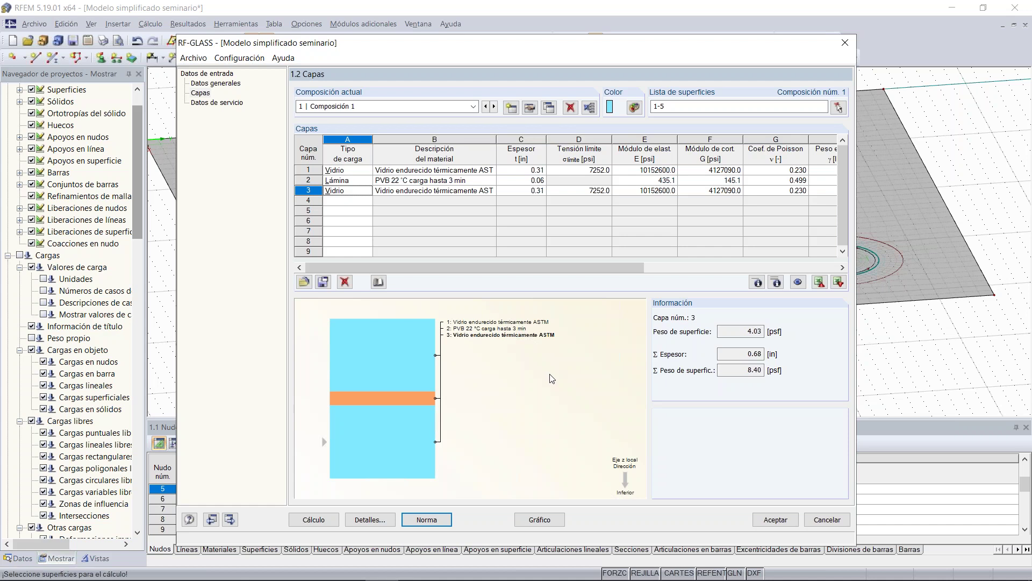
Assign surface 1 in the serviceability data, using the maximum boundary line as its reference length type.
{"action": "left_click", "coordinate": [334, 520]}
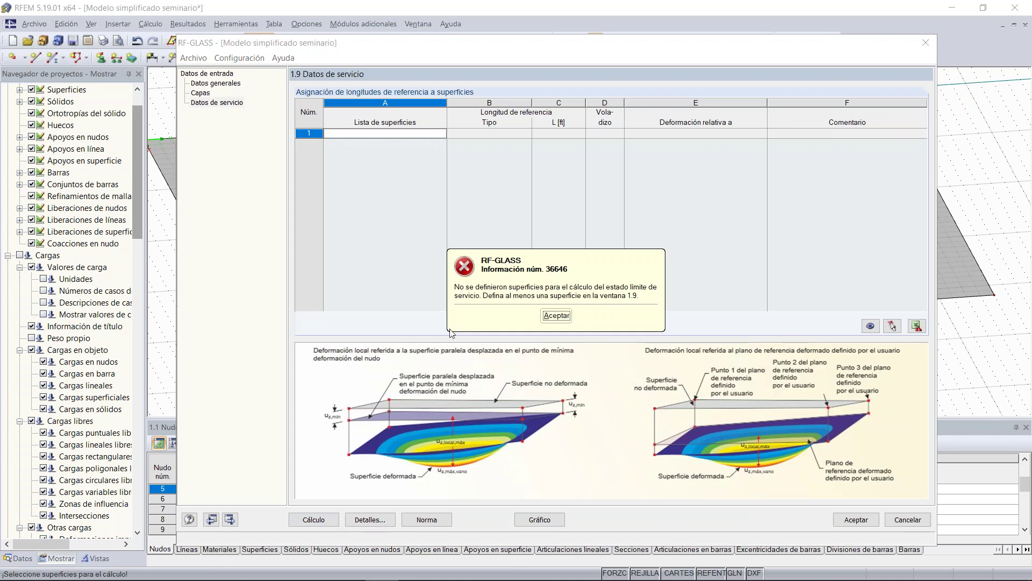
{"action": "left_click", "coordinate": [552, 316]}
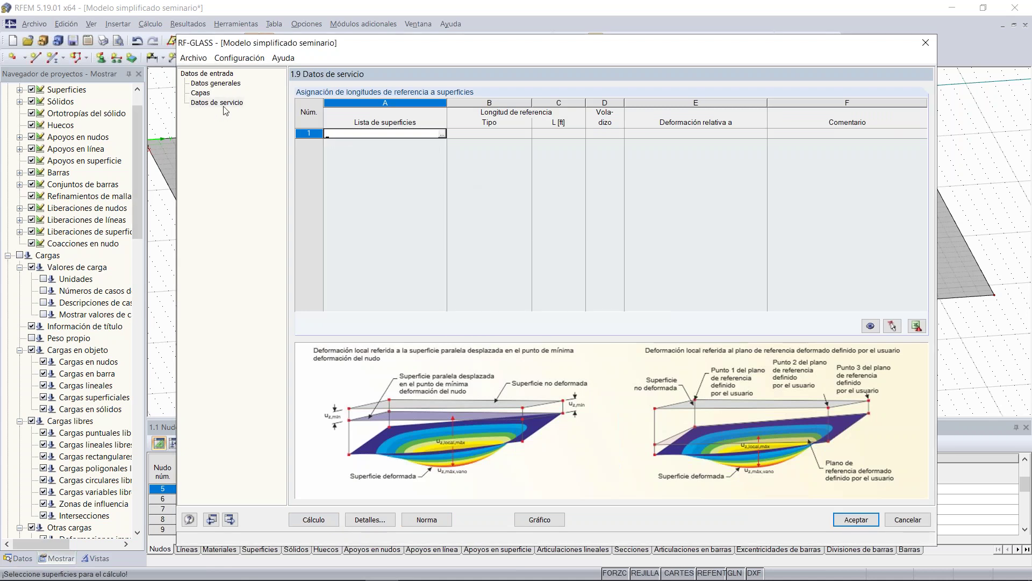
{"action": "left_click", "coordinate": [441, 134]}
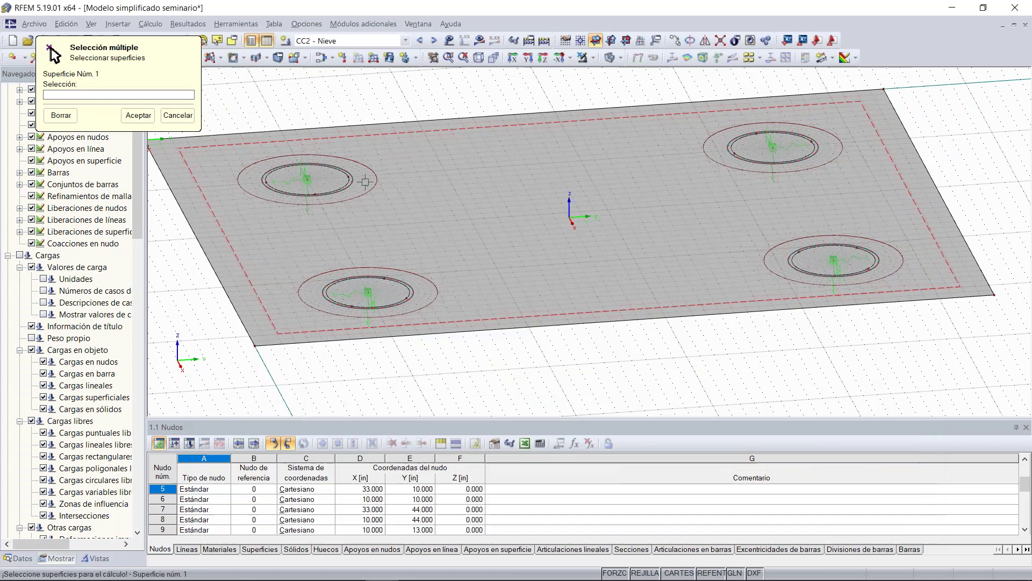
{"action": "left_click", "coordinate": [432, 177]}
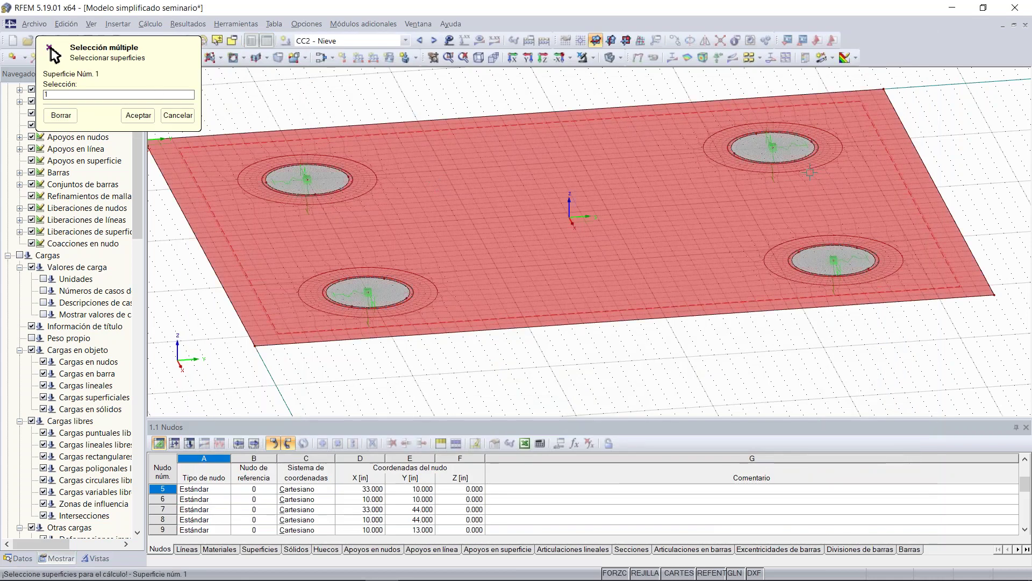
{"action": "left_click", "coordinate": [138, 115]}
{"action": "left_click", "coordinate": [524, 135]}
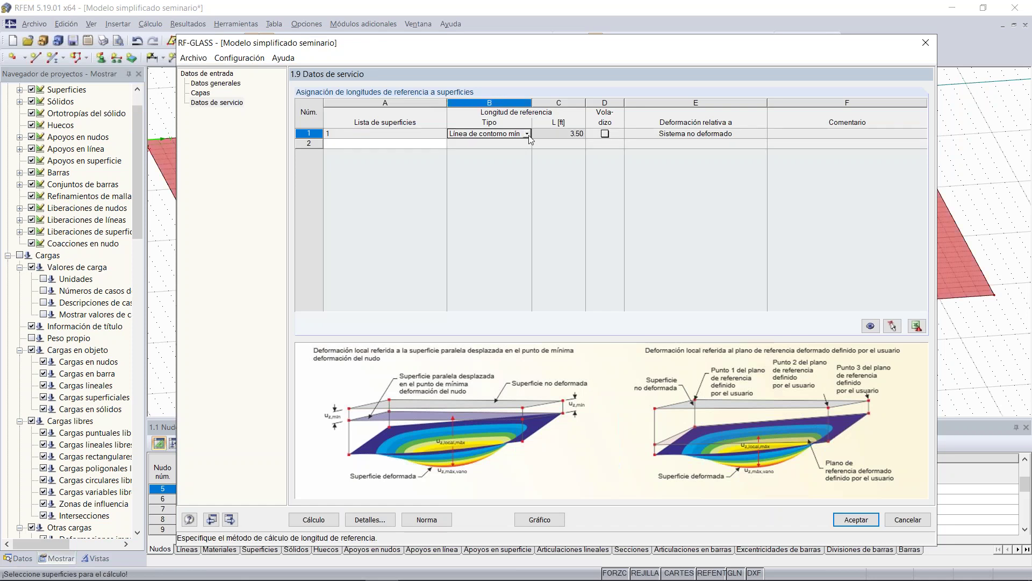
{"action": "left_click", "coordinate": [528, 134]}
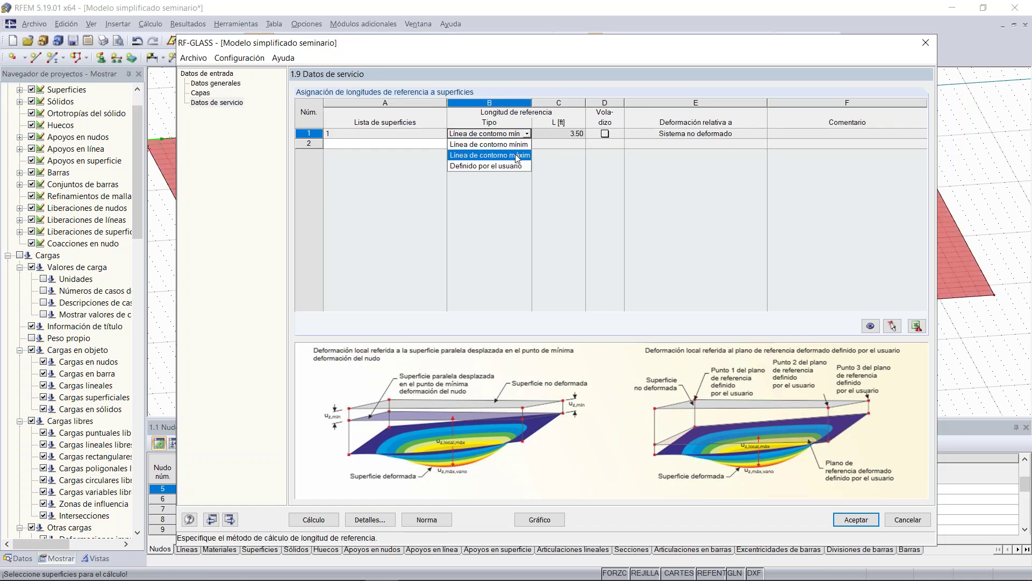
{"action": "left_click", "coordinate": [518, 156]}
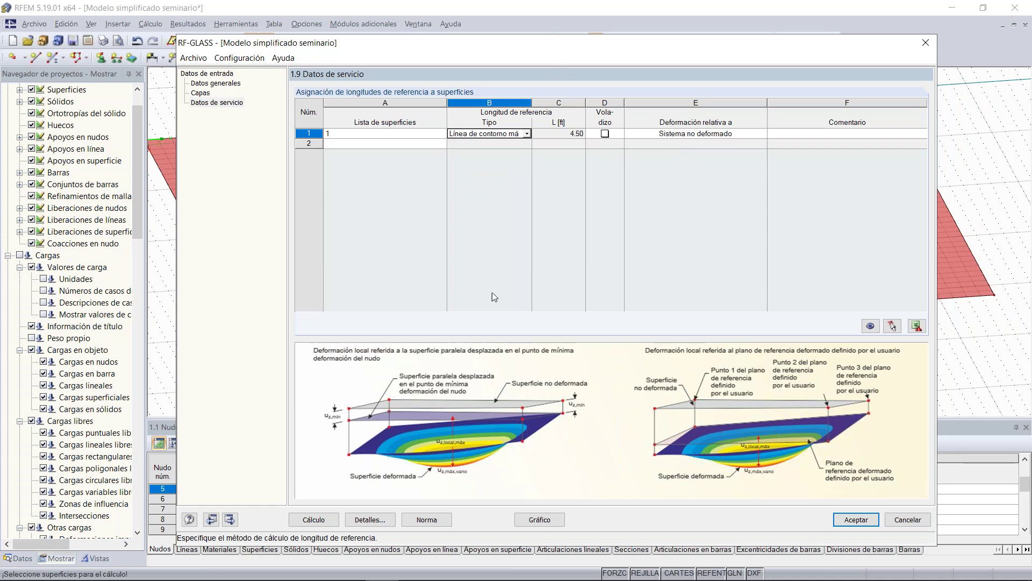
Run the glass design calculation and display the CO1 stress results graphically on the whole slab.
{"action": "left_click", "coordinate": [315, 520]}
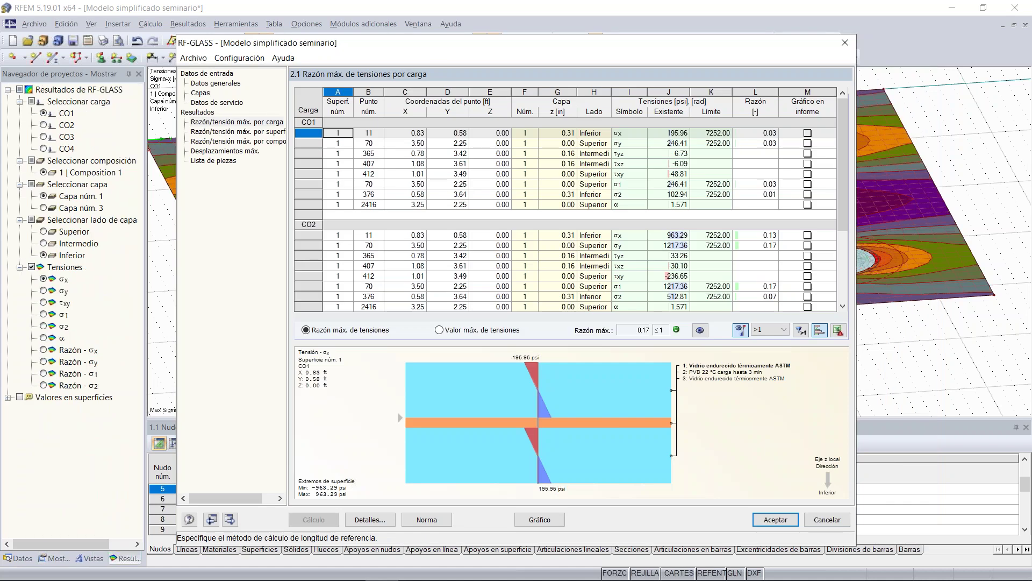
{"action": "left_click_drag", "start_coordinate": [417, 43], "coordinate": [669, 68]}
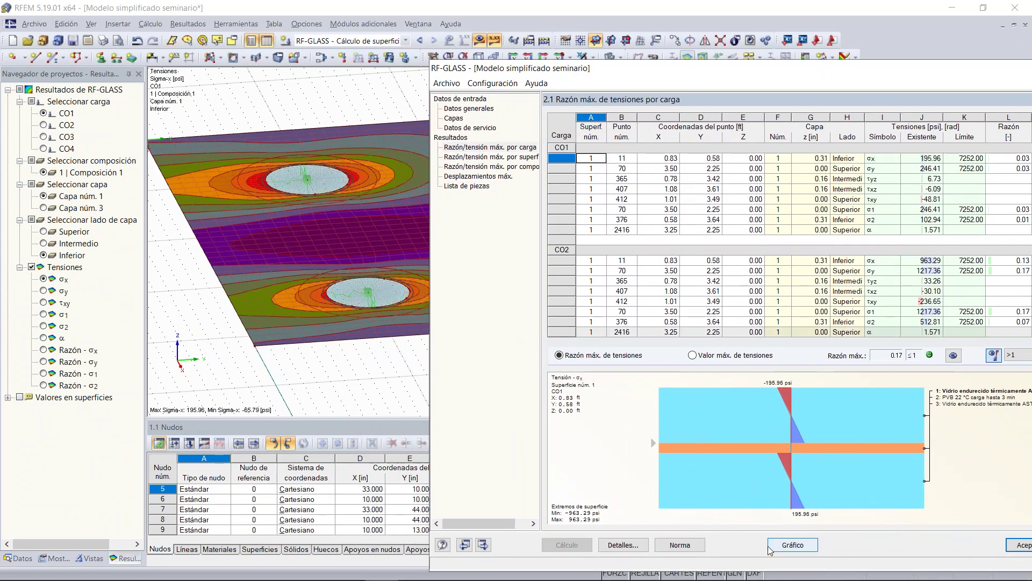
{"action": "left_click", "coordinate": [793, 545]}
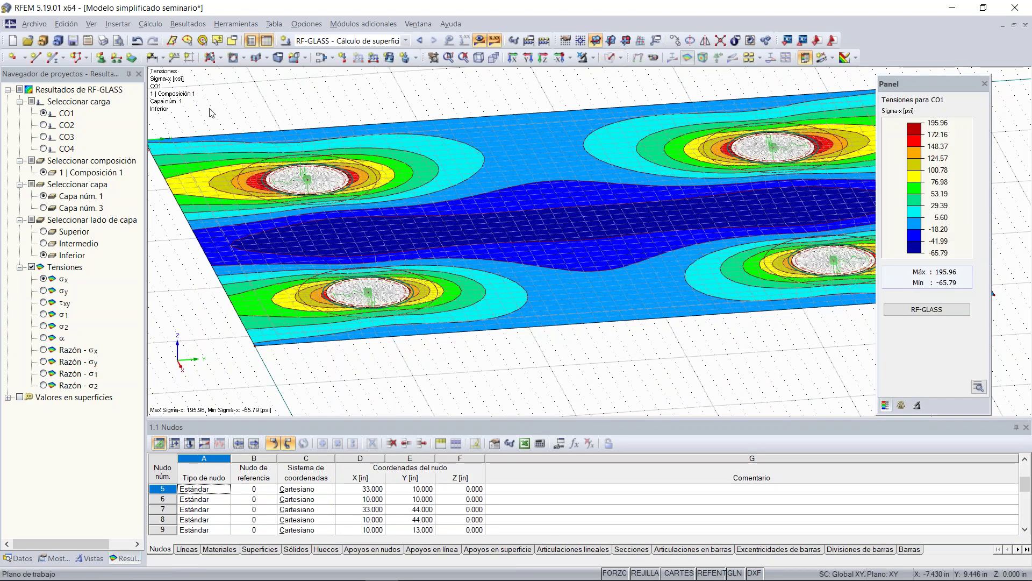
{"action": "left_click_drag", "start_coordinate": [145, 121], "coordinate": [115, 117]}
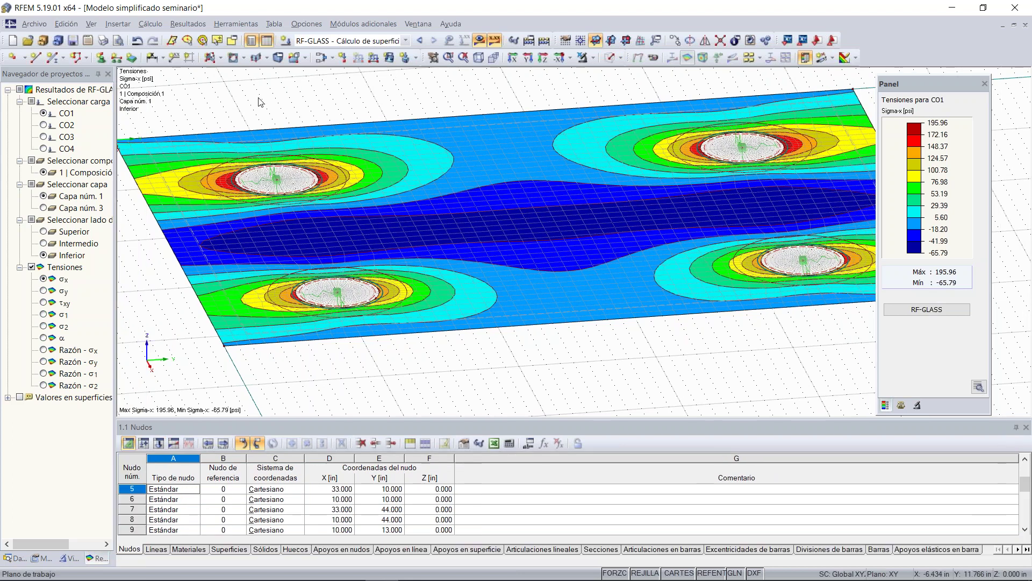
{"action": "middle_click_drag", "start_coordinate": [262, 100], "coordinate": [232, 128]}
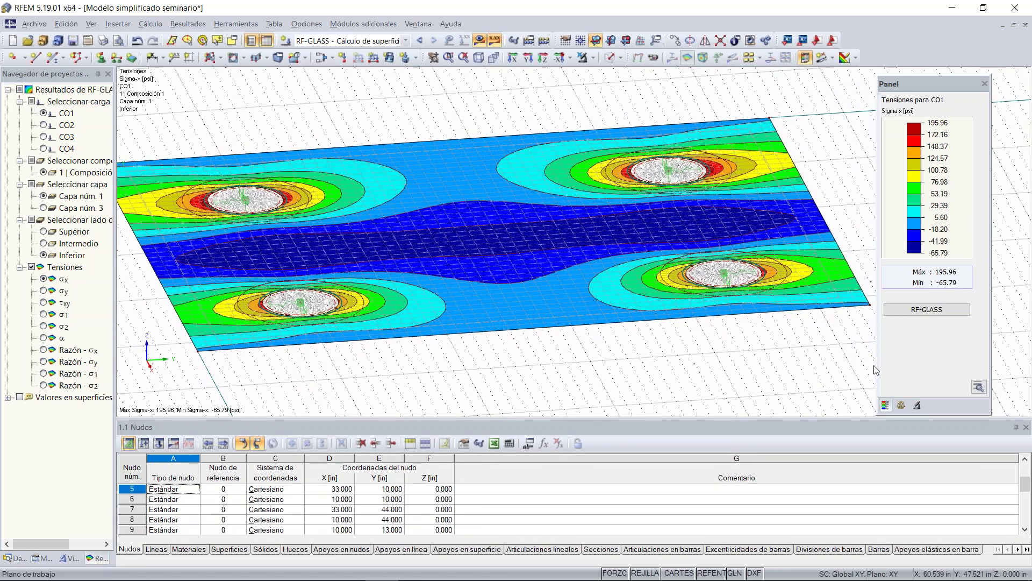
Reopen the module's result tables and examine the maximum stress ratios by surface with their locations on the slab.
{"action": "left_click", "coordinate": [916, 310]}
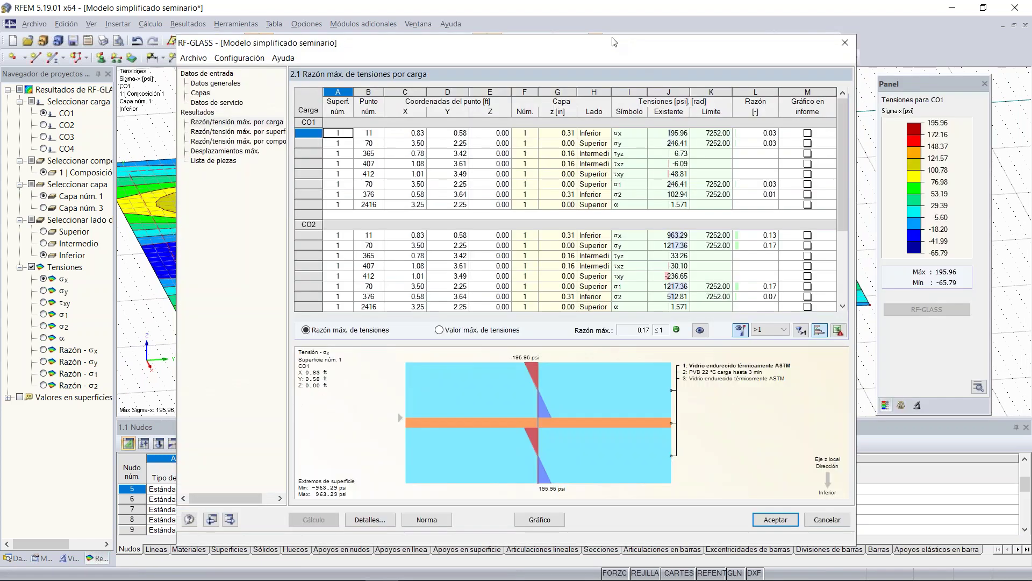
{"action": "left_click_drag", "start_coordinate": [617, 22], "coordinate": [895, 22]}
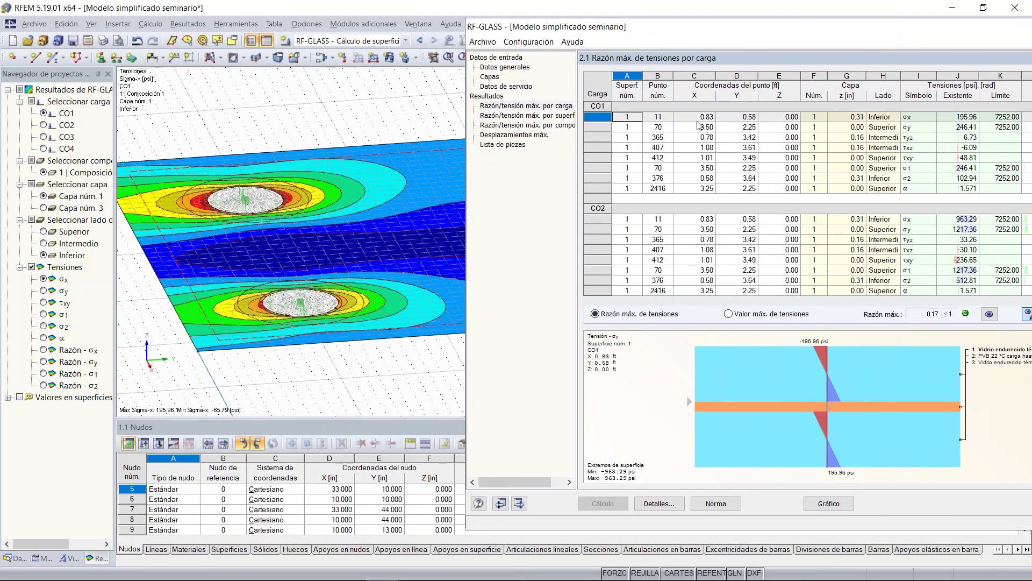
{"action": "left_click", "coordinate": [559, 116]}
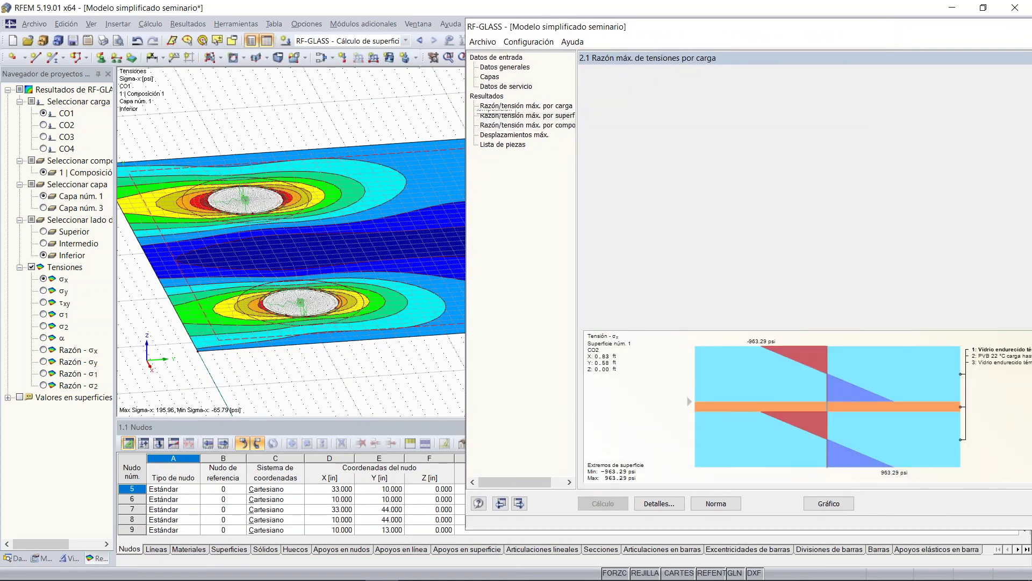
{"action": "left_click", "coordinate": [677, 117]}
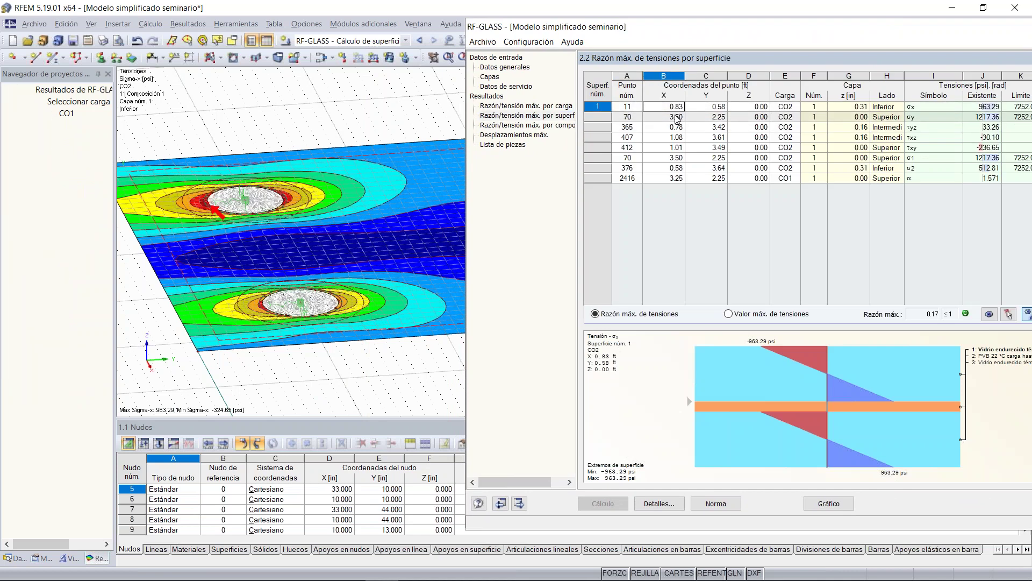
{"action": "left_click", "coordinate": [678, 127]}
{"action": "left_click", "coordinate": [678, 137]}
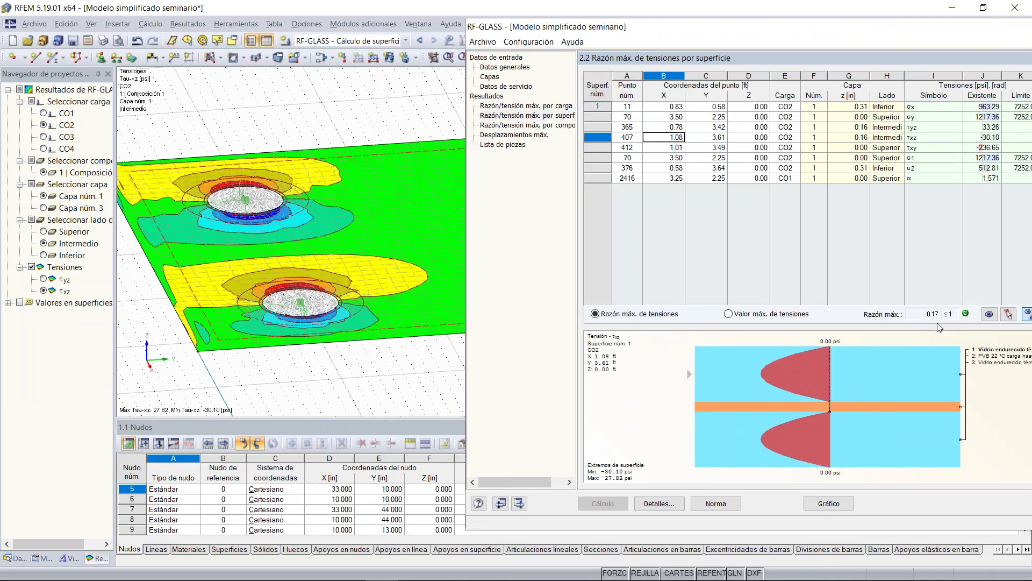
{"action": "left_click", "coordinate": [672, 150]}
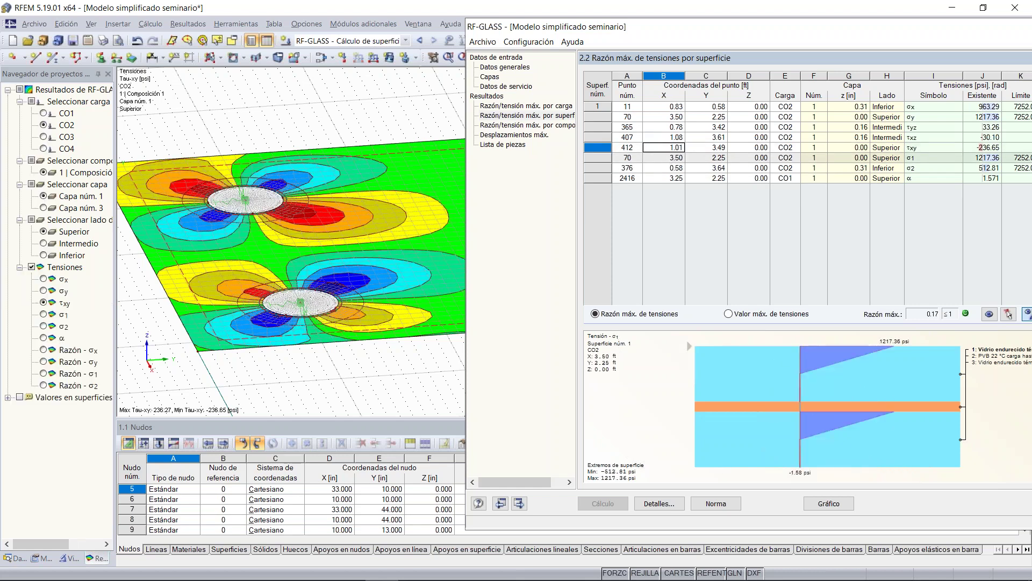
{"action": "left_click", "coordinate": [675, 158]}
{"action": "left_click", "coordinate": [675, 168]}
Place the results window below the model and compare the stress distributions of points 11, 70, 365, 407 and 412.
{"action": "left_click_drag", "start_coordinate": [711, 35], "coordinate": [672, 355]}
{"action": "left_click", "coordinate": [632, 431]}
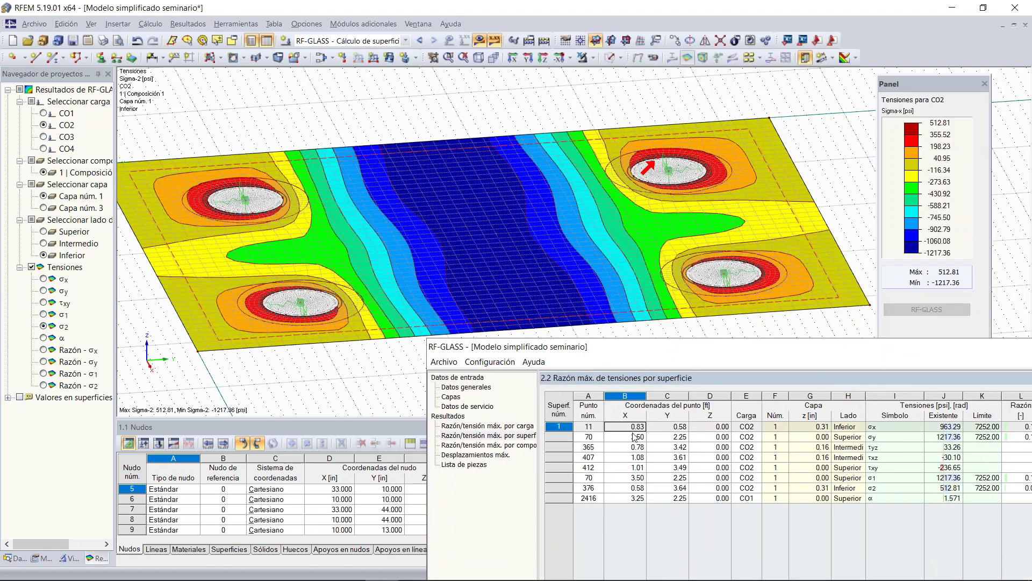
{"action": "left_click", "coordinate": [635, 437]}
{"action": "left_click", "coordinate": [636, 447]}
{"action": "left_click", "coordinate": [639, 457]}
{"action": "left_click", "coordinate": [639, 467]}
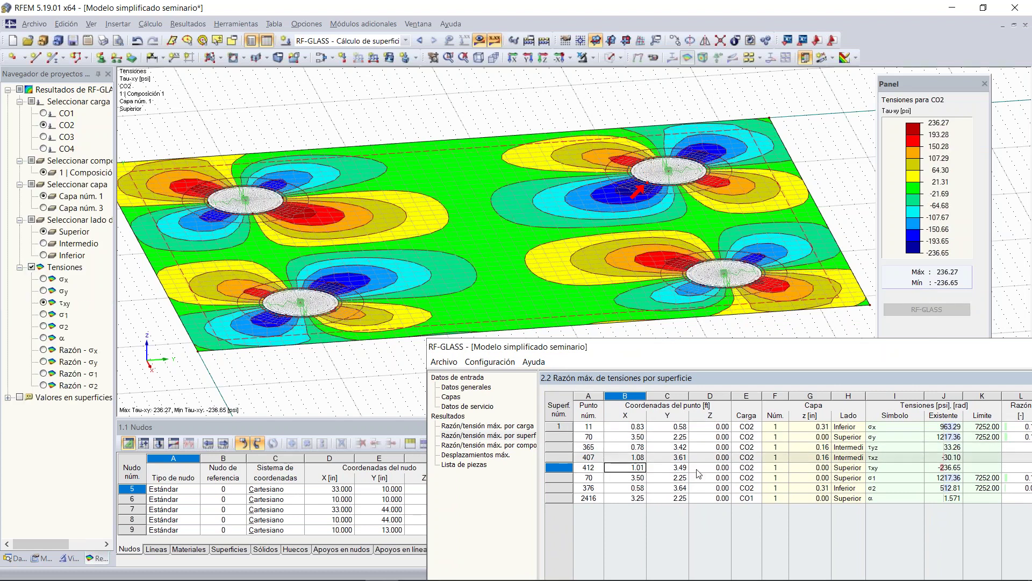
Examine the maximum displacements for CO3 and CO4, their limits and the overall maximum displacement ratio.
{"action": "left_click_drag", "start_coordinate": [724, 350], "coordinate": [521, 367]}
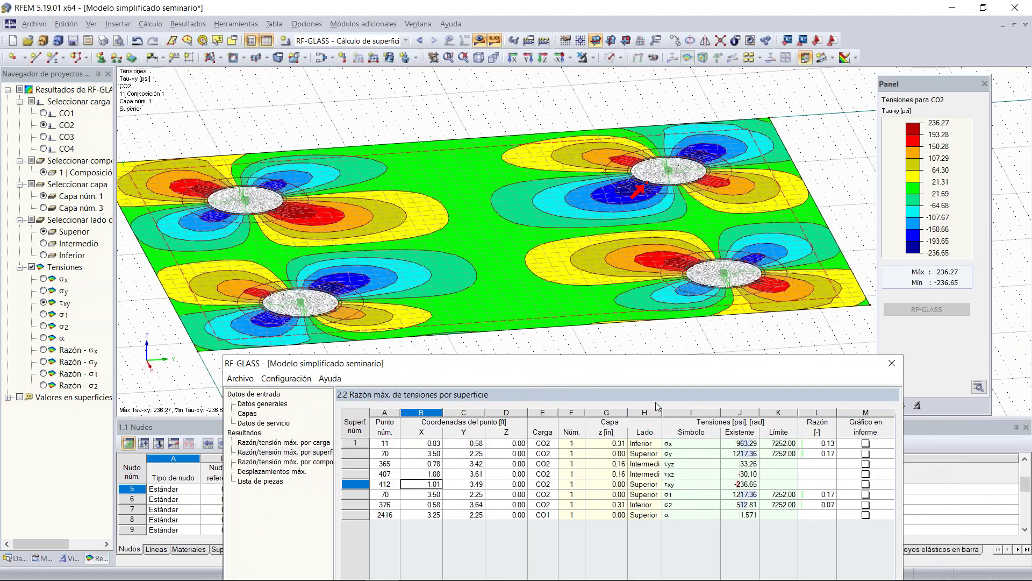
{"action": "left_click_drag", "start_coordinate": [639, 368], "coordinate": [685, 302]}
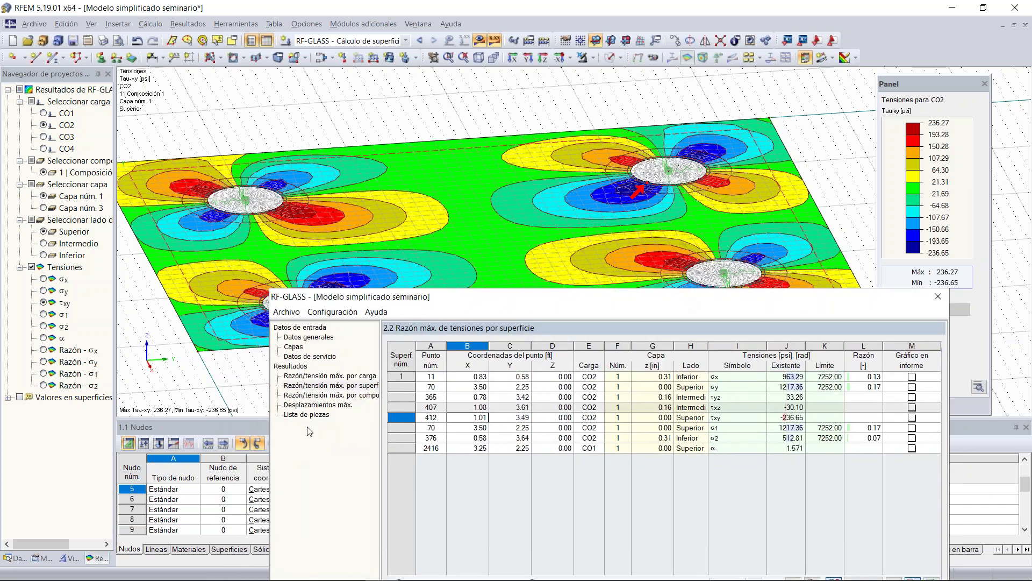
{"action": "left_click", "coordinate": [318, 405]}
{"action": "left_click_drag", "start_coordinate": [545, 305], "coordinate": [590, 390]}
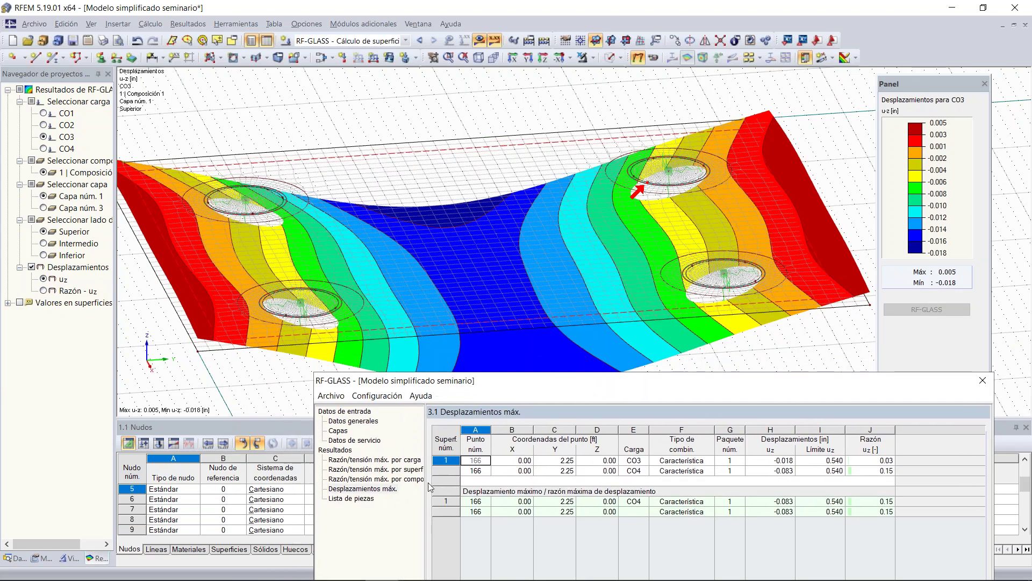
{"action": "left_click", "coordinate": [472, 469]}
{"action": "left_click", "coordinate": [472, 502]}
{"action": "left_click", "coordinate": [473, 511]}
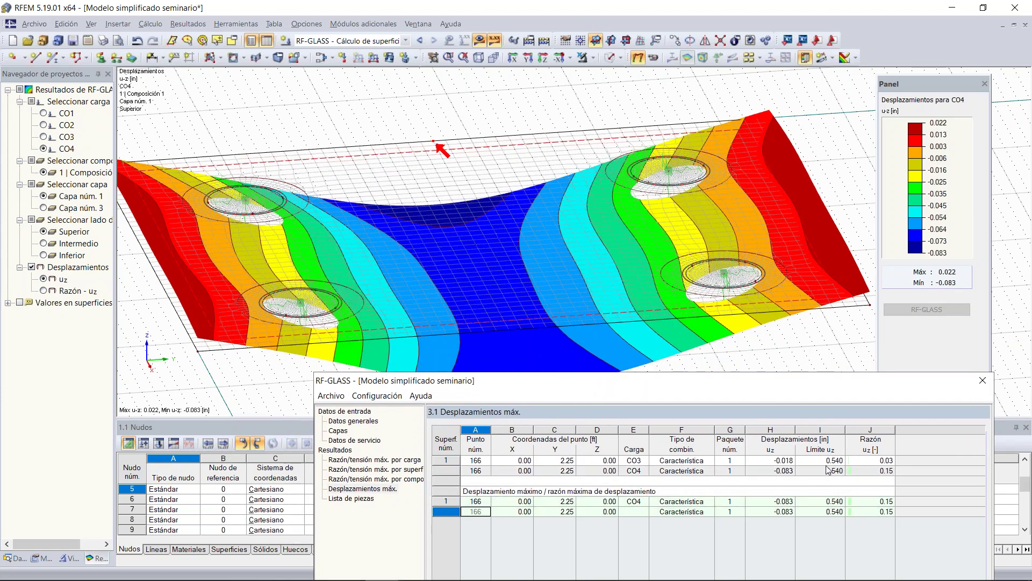
{"action": "left_click_drag", "start_coordinate": [779, 384], "coordinate": [738, 114]}
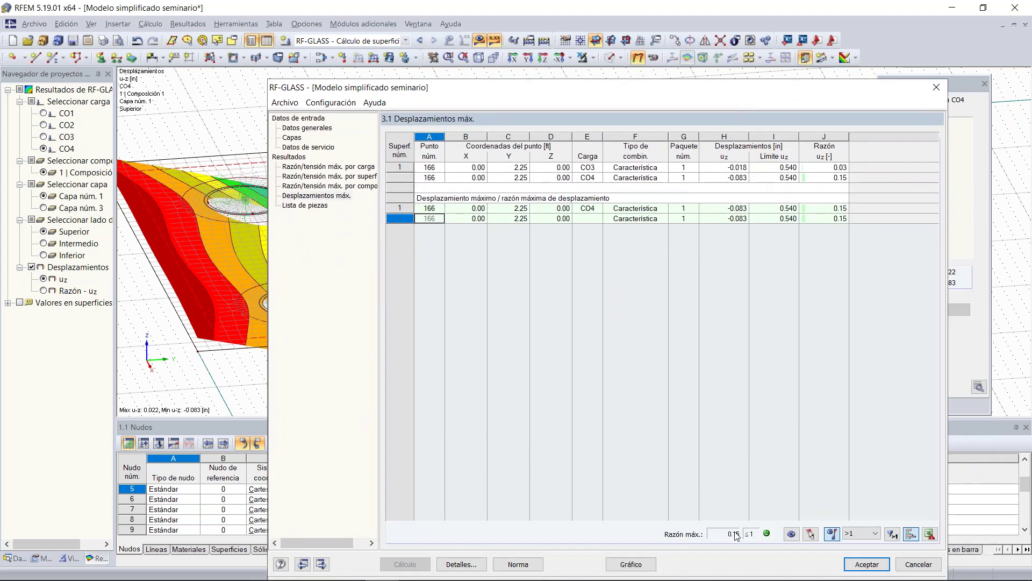
Return to the graphical results and show the CO2 stresses on the underside of layer 3.
{"action": "left_click_drag", "start_coordinate": [613, 87], "coordinate": [627, 86]}
{"action": "left_click", "coordinate": [640, 562]}
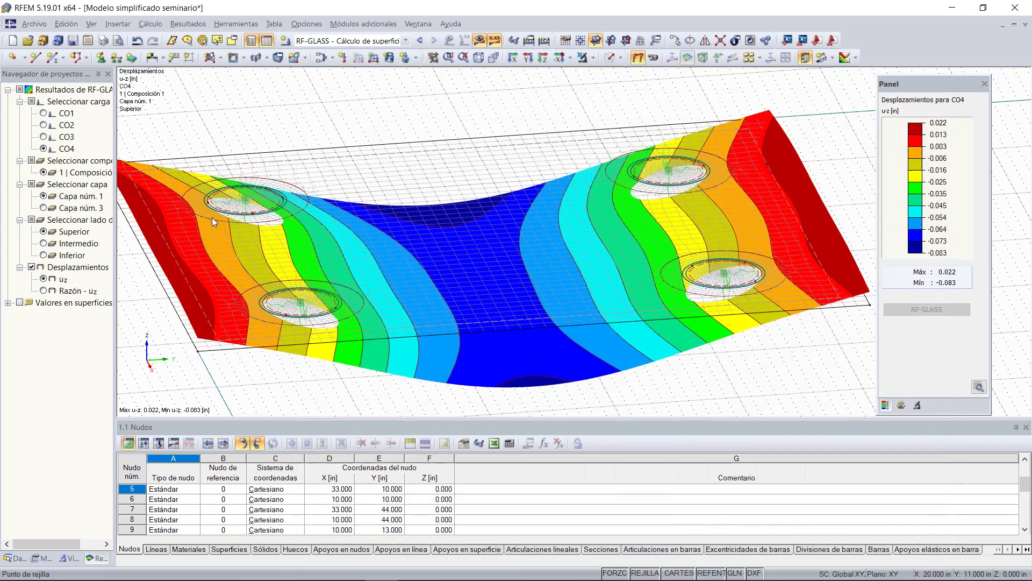
{"action": "left_click", "coordinate": [43, 125]}
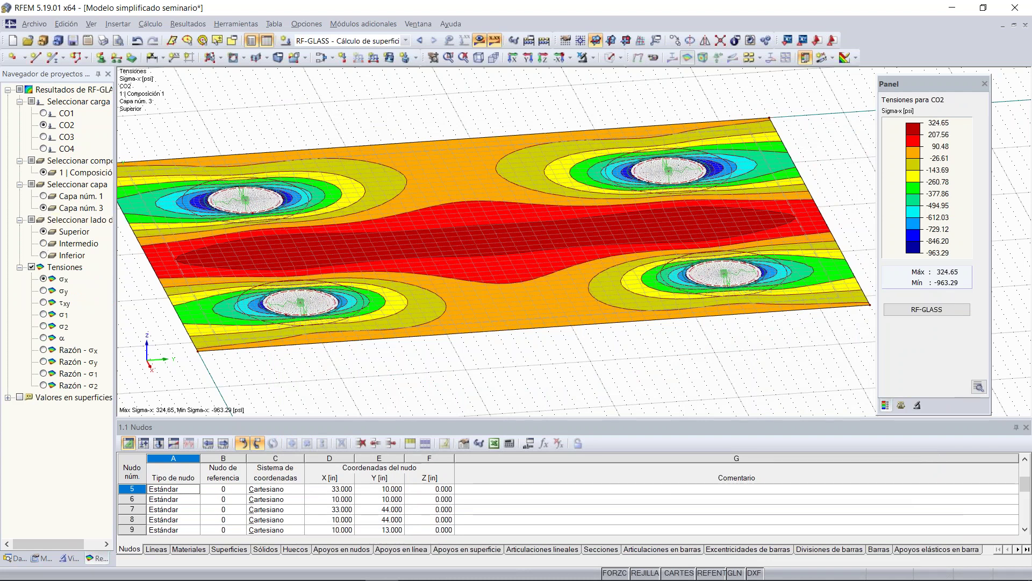
{"action": "left_click", "coordinate": [44, 243]}
{"action": "left_click", "coordinate": [43, 255]}
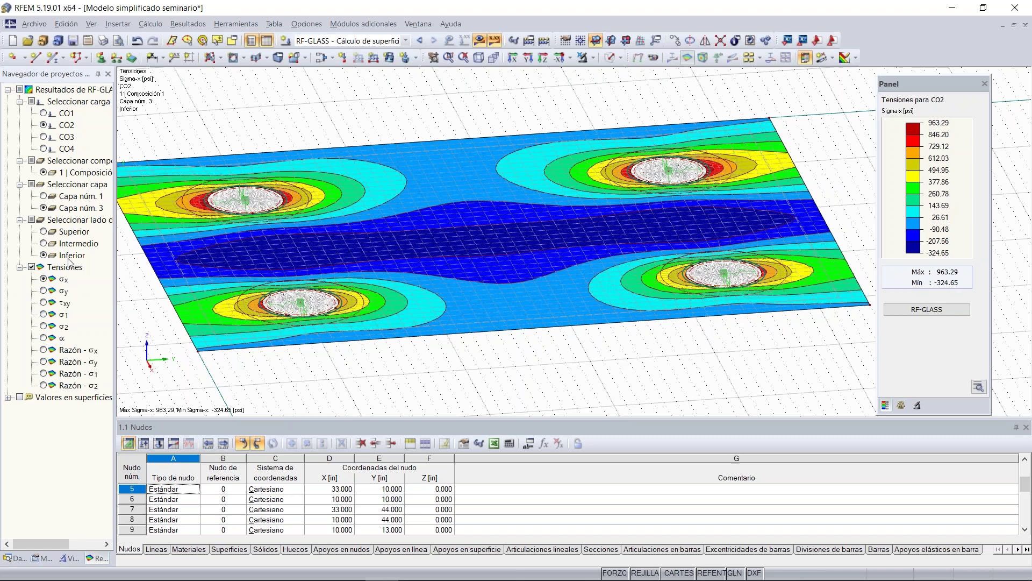
Compare the σy, τxy, σ1 and σ2 distributions for CO2 across the slab.
{"action": "left_click", "coordinate": [44, 291]}
{"action": "left_click", "coordinate": [44, 303]}
{"action": "left_click", "coordinate": [44, 314]}
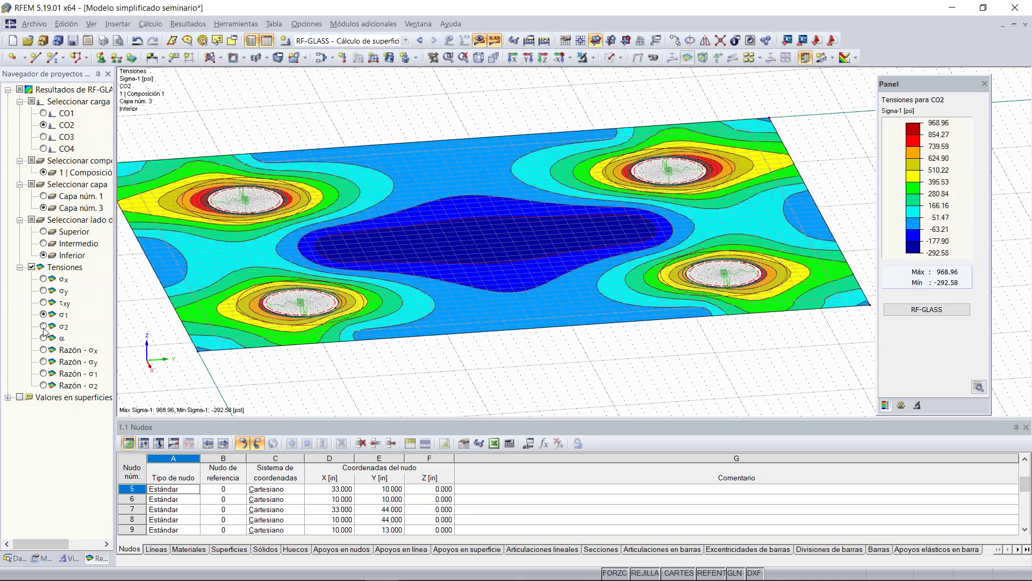
{"action": "left_click", "coordinate": [43, 326]}
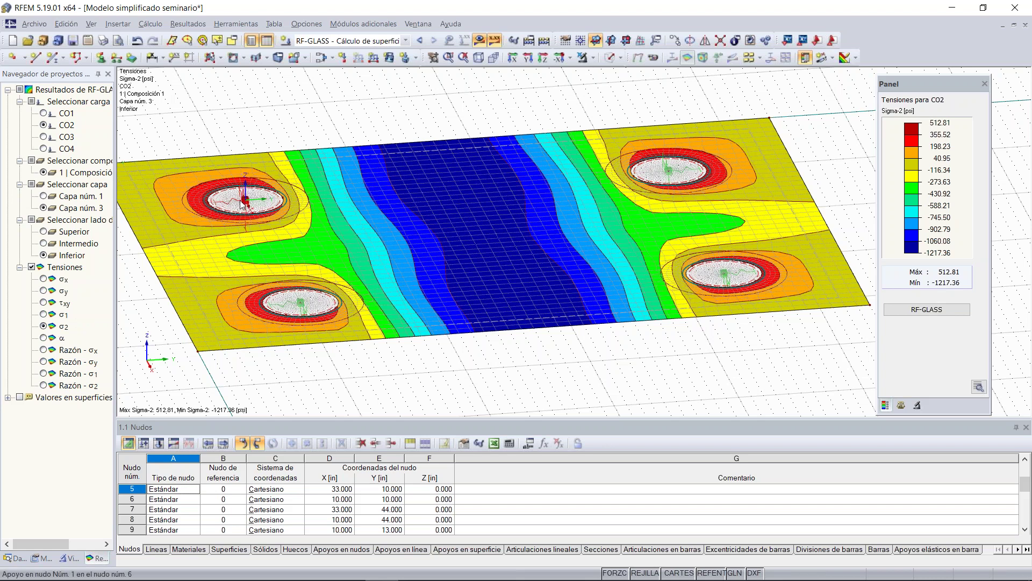
{"action": "key", "text": "alt+Tab"}
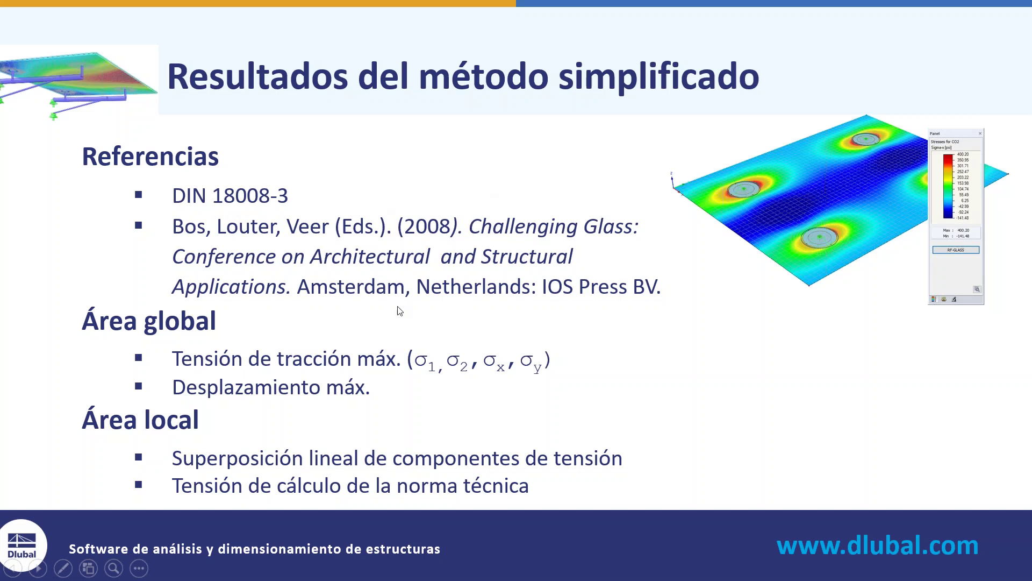
{"action": "left_click", "coordinate": [314, 325]}
{"action": "left_click", "coordinate": [673, 370]}
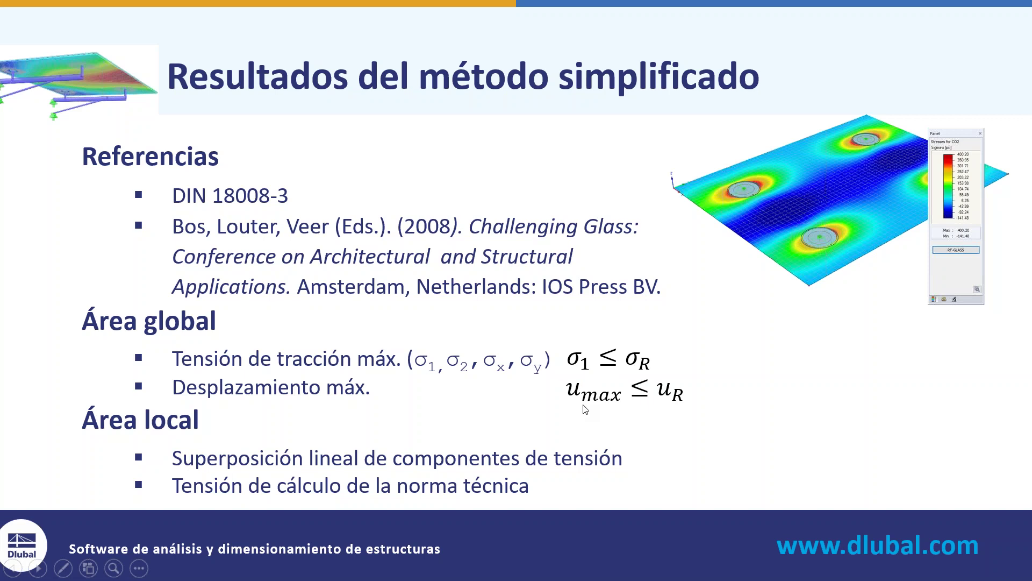
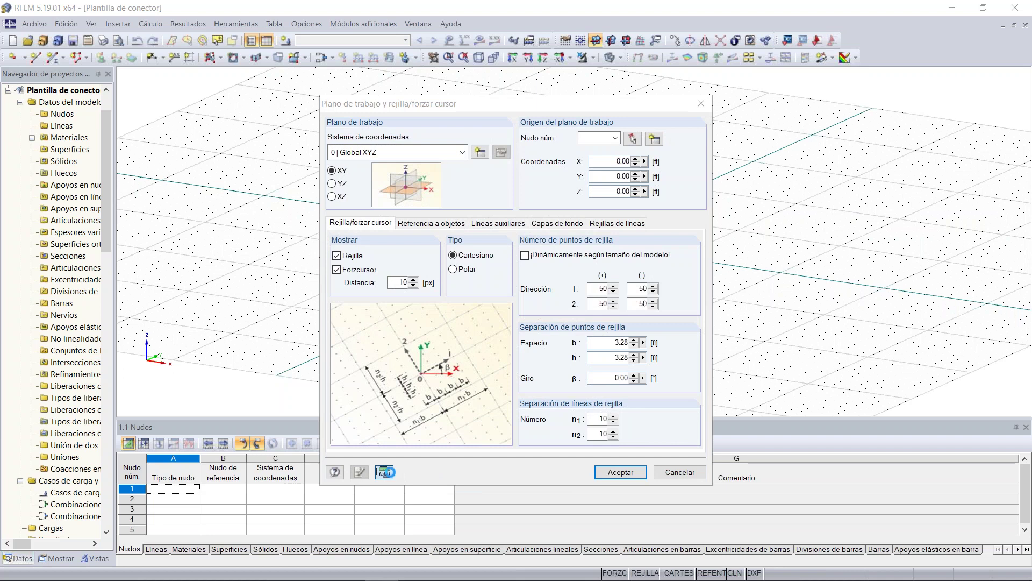
Set the model's lengths to inches with three decimals, and the grid to 0.5 in spacing, sized dynamically to the model.
{"action": "left_click", "coordinate": [500, 174]}
{"action": "left_click", "coordinate": [500, 212]}
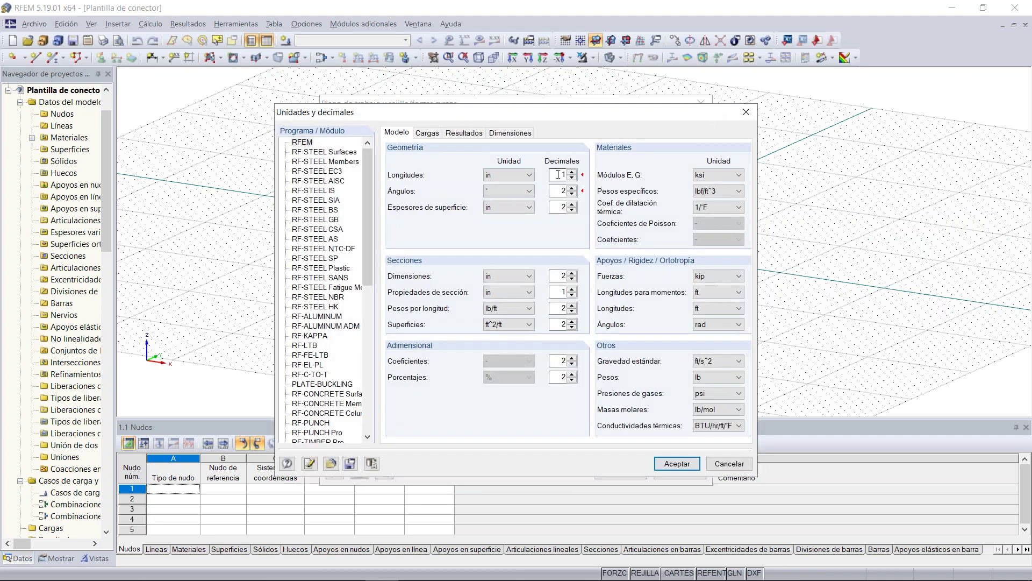
{"action": "left_click", "coordinate": [677, 464]}
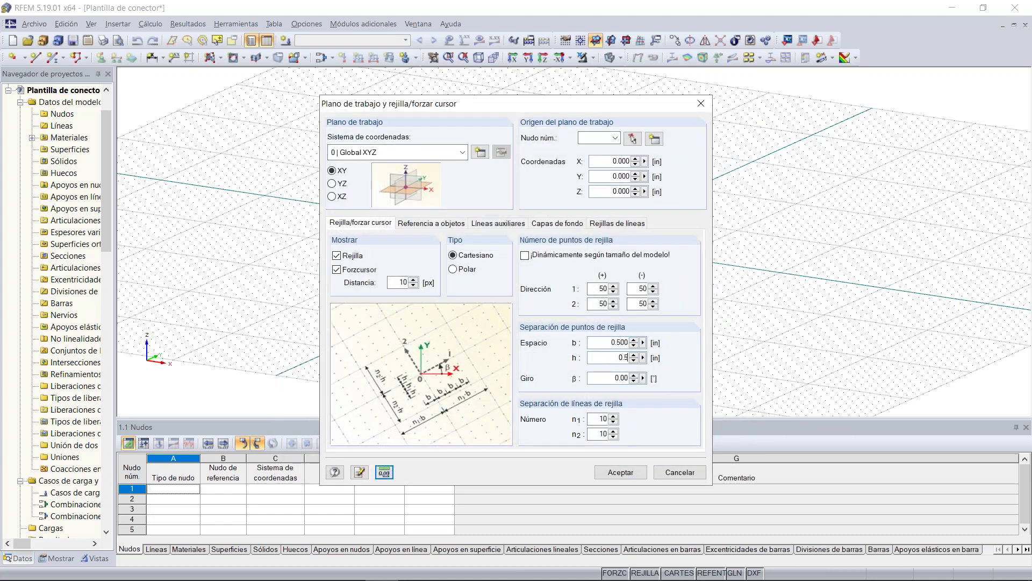
{"action": "left_click", "coordinate": [524, 255]}
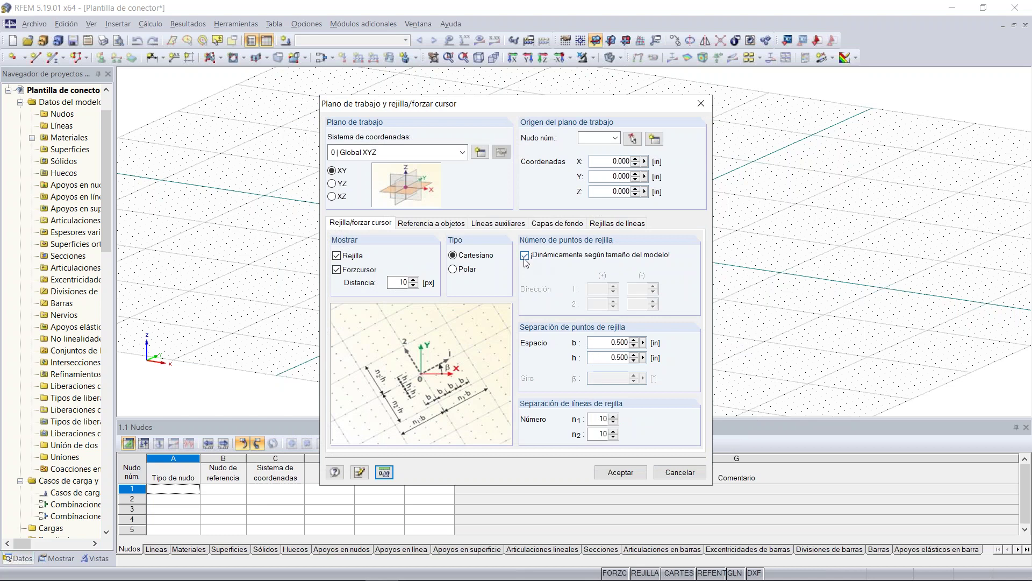
{"action": "left_click", "coordinate": [608, 478]}
Draw a 0.68 in thick rectangular surface from the origin to X 30 in, Y 30.5 in.
{"action": "scroll", "coordinate": [506, 279], "scroll_direction": "down", "scroll_amount": 5}
{"action": "scroll", "coordinate": [506, 280], "scroll_direction": "up", "scroll_amount": 5}
{"action": "middle_click_drag", "start_coordinate": [569, 240], "coordinate": [498, 221]}
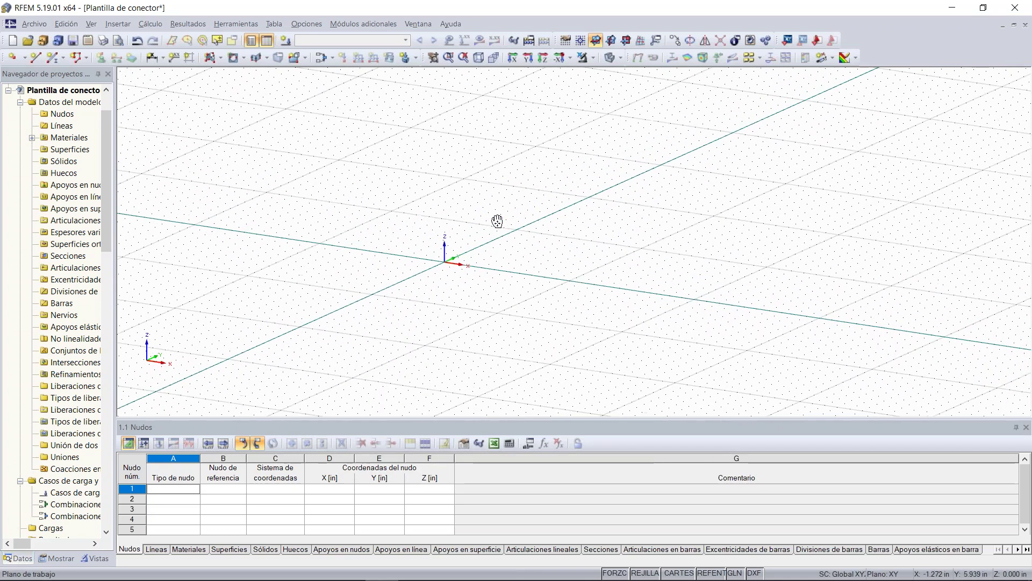
{"action": "middle_click_drag", "start_coordinate": [610, 180], "coordinate": [286, 223]}
{"action": "scroll", "coordinate": [418, 223], "scroll_direction": "down", "scroll_amount": 5}
{"action": "scroll", "coordinate": [260, 198], "scroll_direction": "up", "scroll_amount": 1}
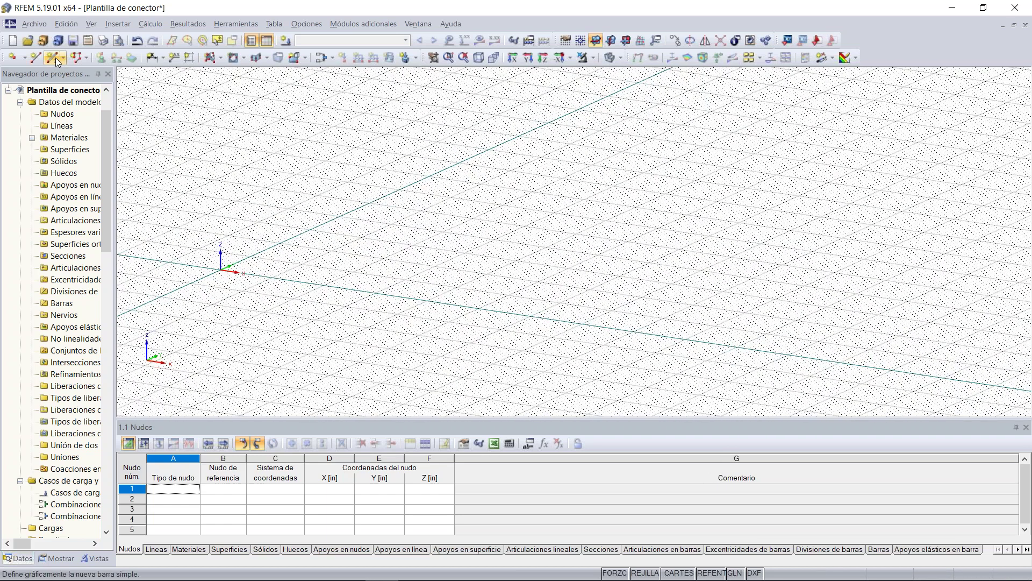
{"action": "left_click", "coordinate": [217, 60]}
{"action": "left_click", "coordinate": [232, 156]}
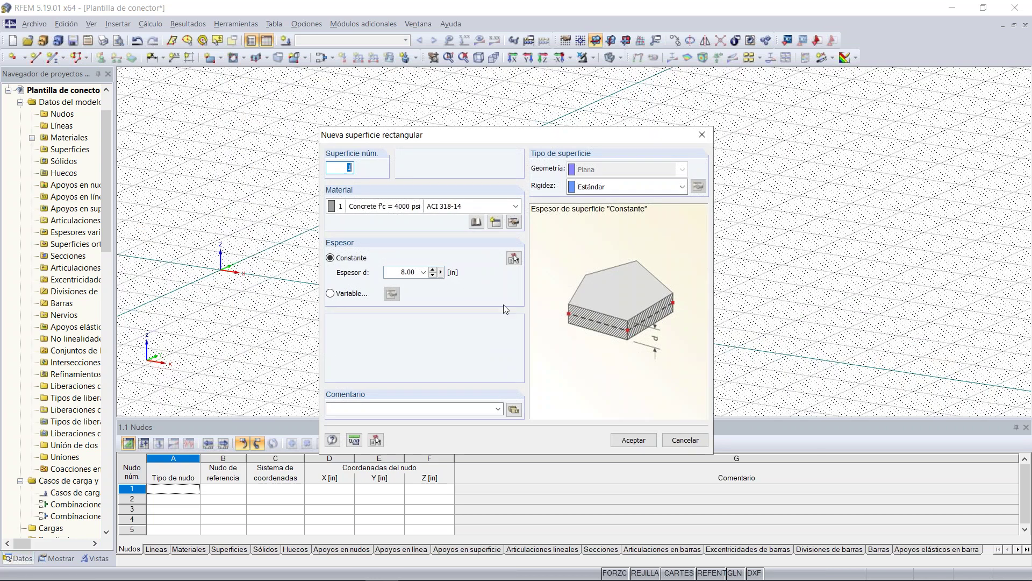
{"action": "double_click", "coordinate": [409, 271]}
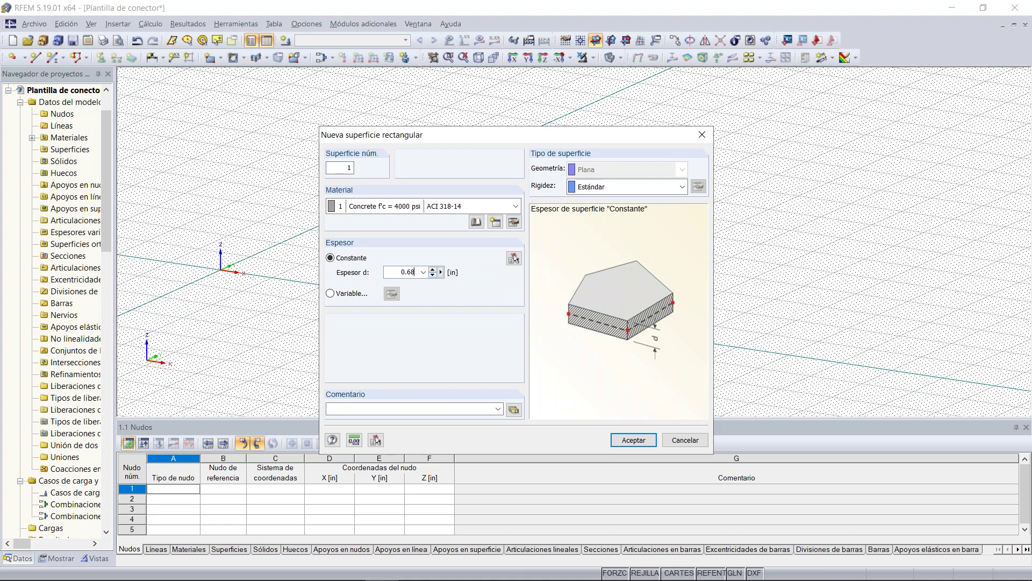
{"action": "left_click", "coordinate": [633, 440]}
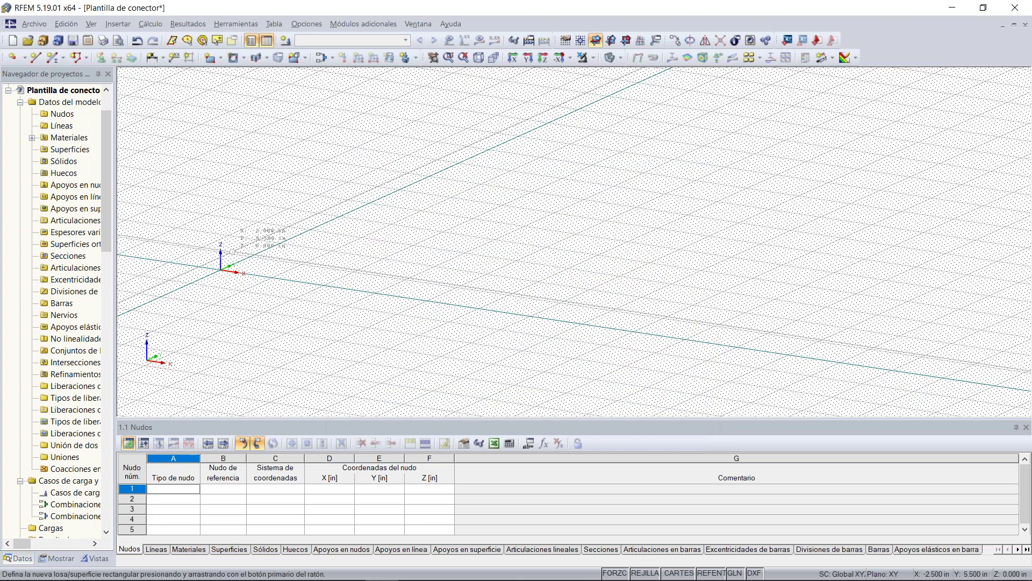
{"action": "left_click", "coordinate": [221, 270]}
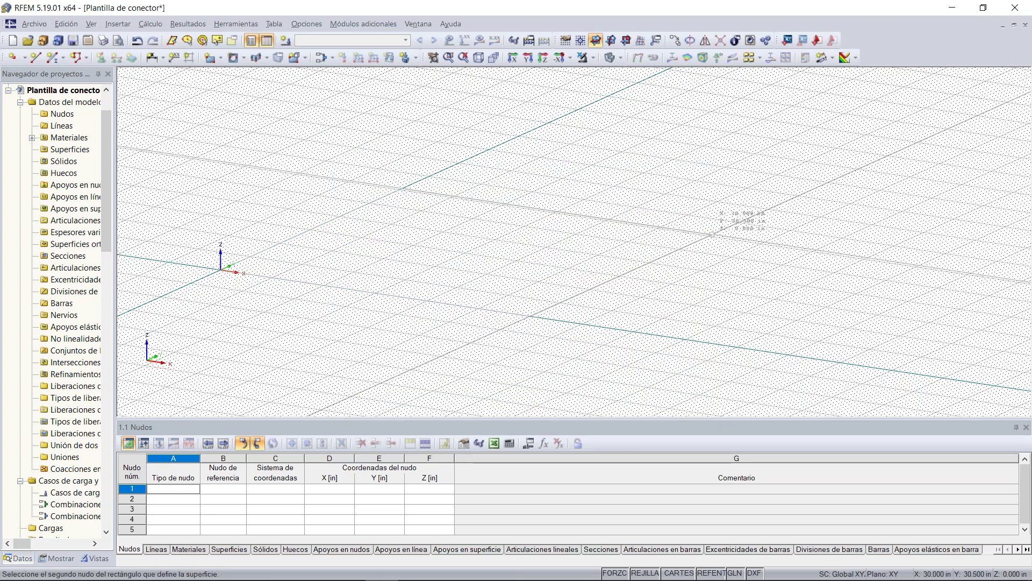
{"action": "left_click", "coordinate": [711, 234]}
Try a circular opening of 1 in radius centred at X 15 in, Y 15 in, and undo it.
{"action": "scroll", "coordinate": [399, 244], "scroll_direction": "up", "scroll_amount": 5}
{"action": "scroll", "coordinate": [472, 240], "scroll_direction": "down", "scroll_amount": 3}
{"action": "scroll", "coordinate": [515, 186], "scroll_direction": "up", "scroll_amount": 2}
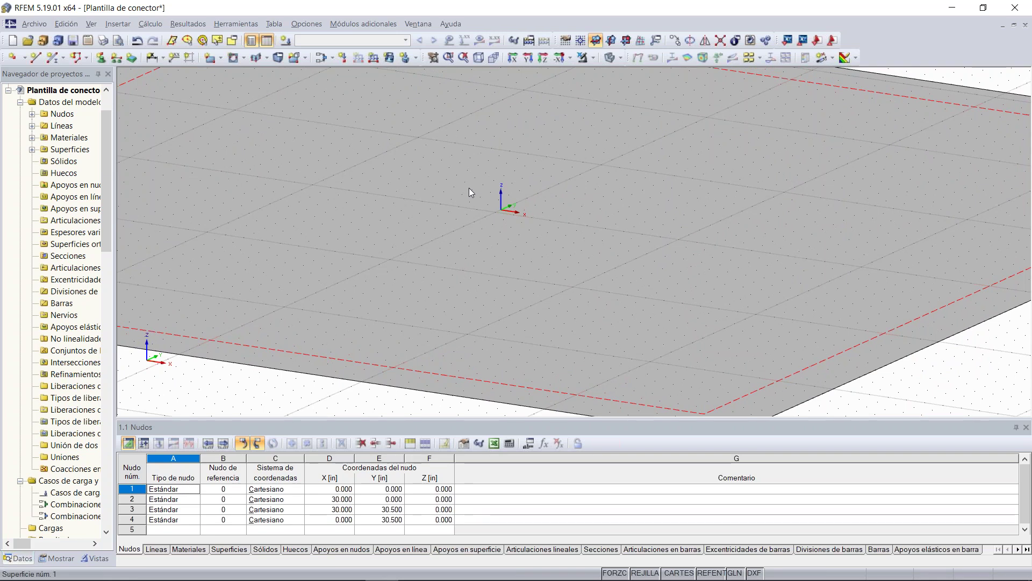
{"action": "left_click", "coordinate": [243, 61]}
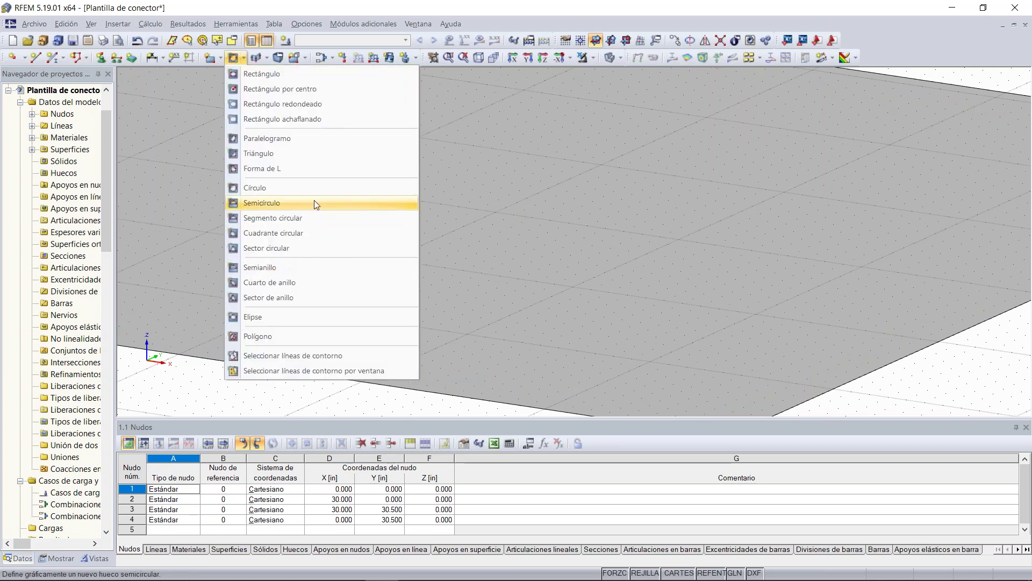
{"action": "left_click", "coordinate": [321, 187]}
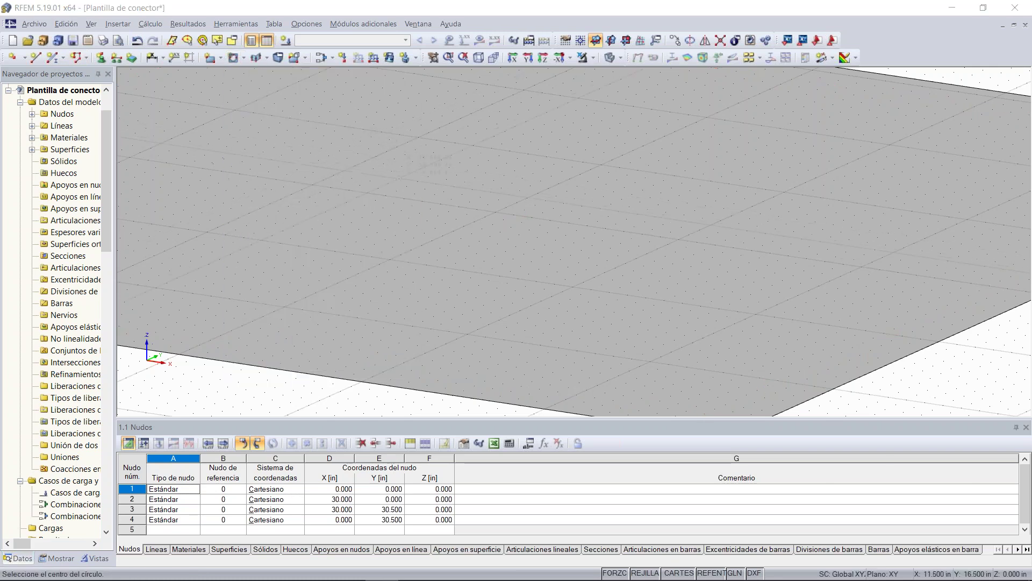
{"action": "mouse_move", "coordinate": [303, 156]}
{"action": "middle_mouse_down"}
{"action": "mouse_move", "coordinate": [376, 253]}
{"action": "mouse_move", "coordinate": [339, 179]}
{"action": "mouse_move", "coordinate": [297, 168]}
{"action": "middle_mouse_up"}
{"action": "scroll", "coordinate": [486, 200], "scroll_direction": "up", "scroll_amount": 2}
{"action": "scroll", "coordinate": [508, 209], "scroll_direction": "up", "scroll_amount": 2}
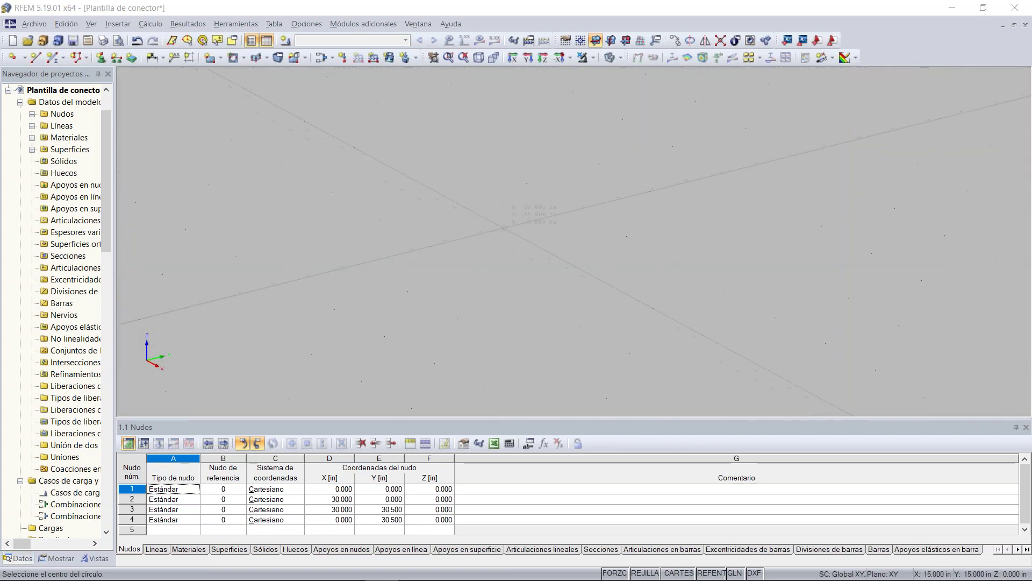
{"action": "left_click", "coordinate": [503, 228]}
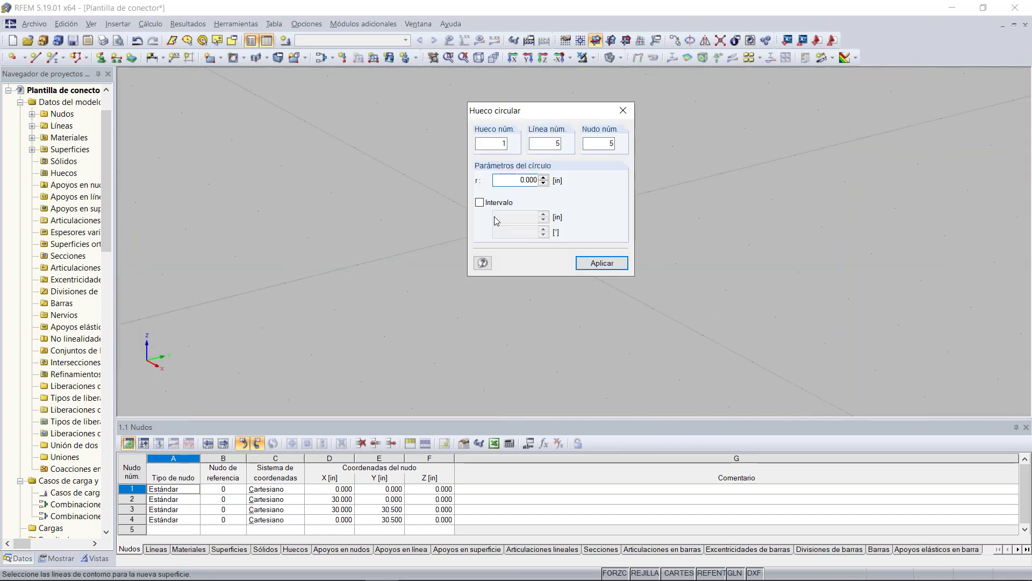
{"action": "left_click_drag", "start_coordinate": [548, 113], "coordinate": [685, 143]}
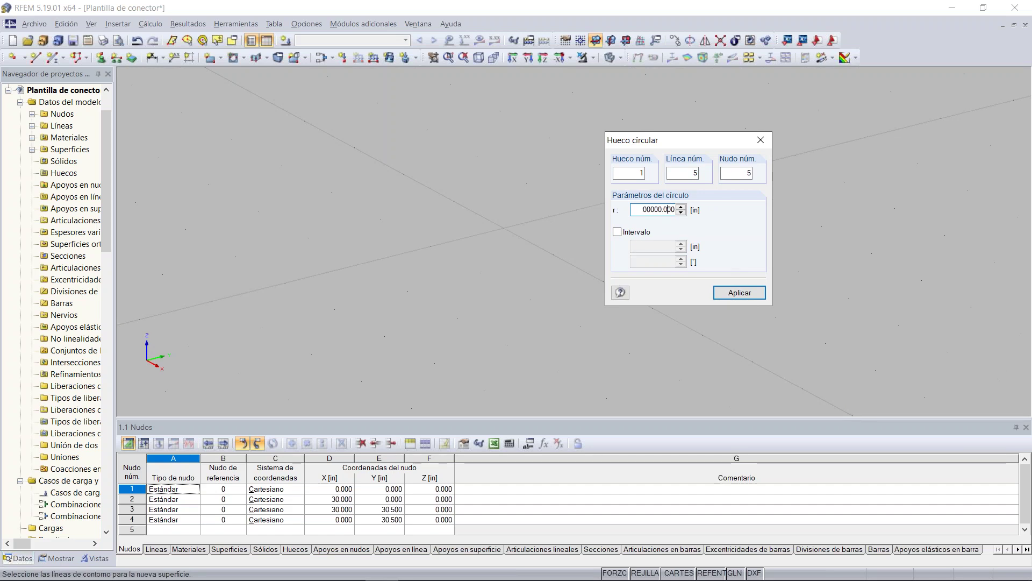
{"action": "key", "text": "BackSpace"}
{"action": "key", "text": "BackSpace"}
{"action": "key", "text": "BackSpace"}
{"action": "key", "text": "BackSpace"}
{"action": "key", "text": "BackSpace"}
{"action": "key", "text": "BackSpace"}
{"action": "key", "text": "BackSpace"}
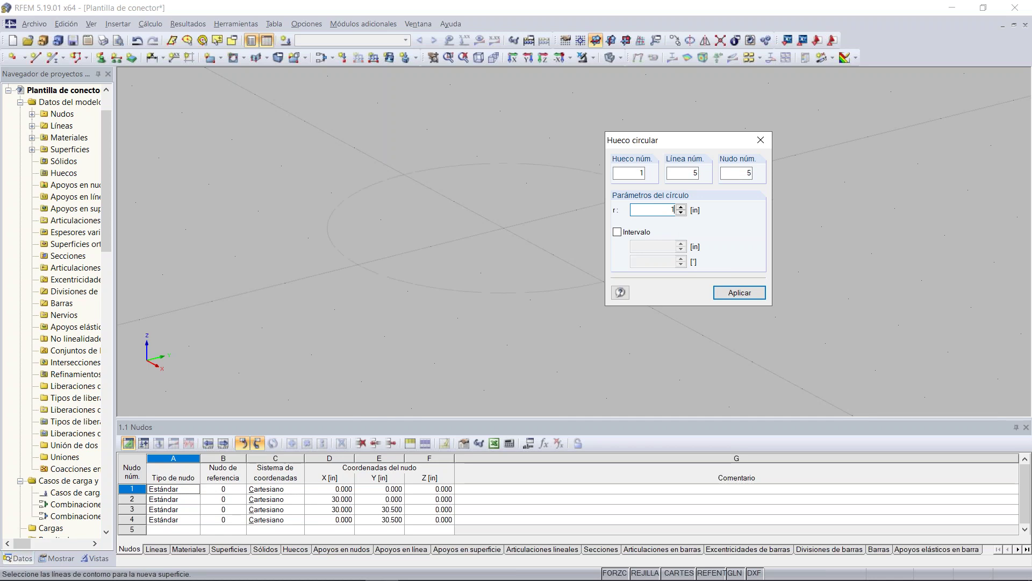
{"action": "key", "text": "Return"}
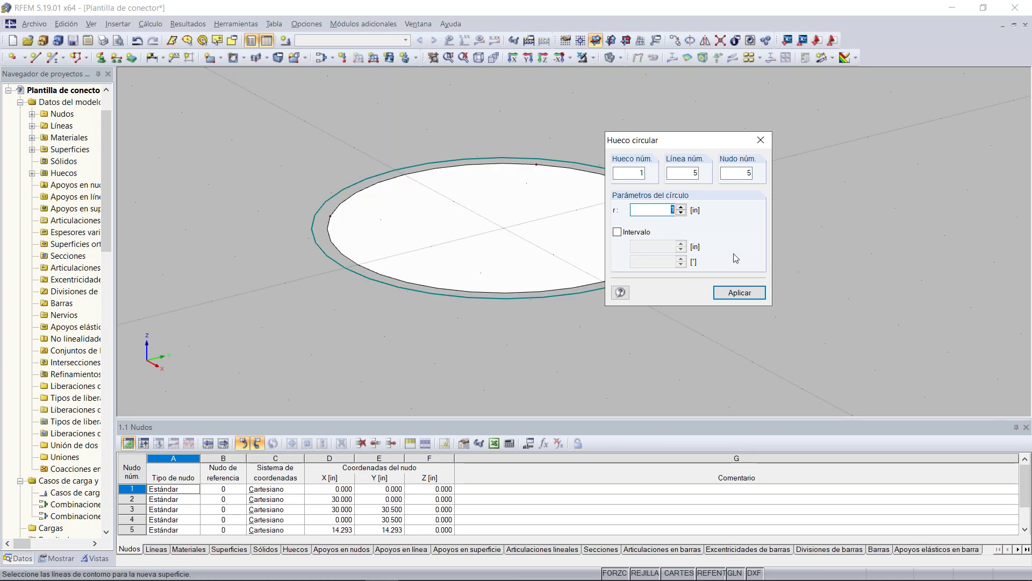
{"action": "left_click", "coordinate": [761, 140]}
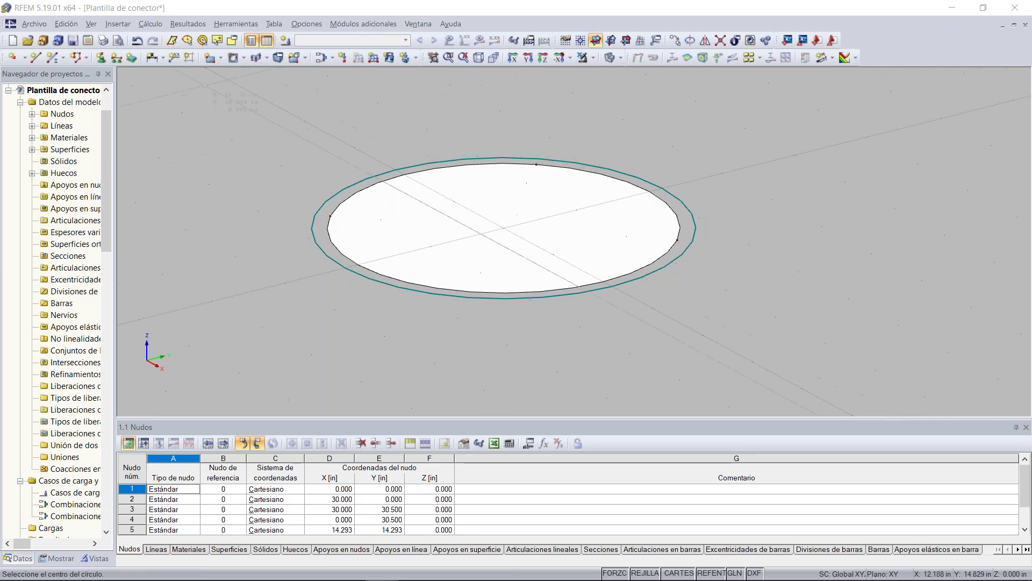
{"action": "left_click", "coordinate": [137, 43]}
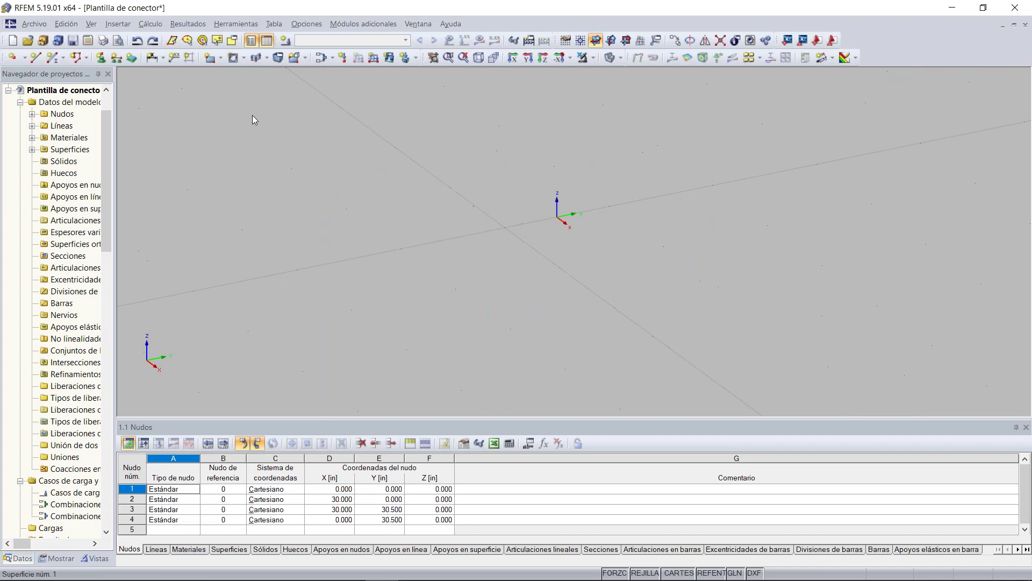
Cut a circular opening of 1 in radius into the surface, centred at X 15 in, Y 15 in.
{"action": "left_click", "coordinate": [256, 58]}
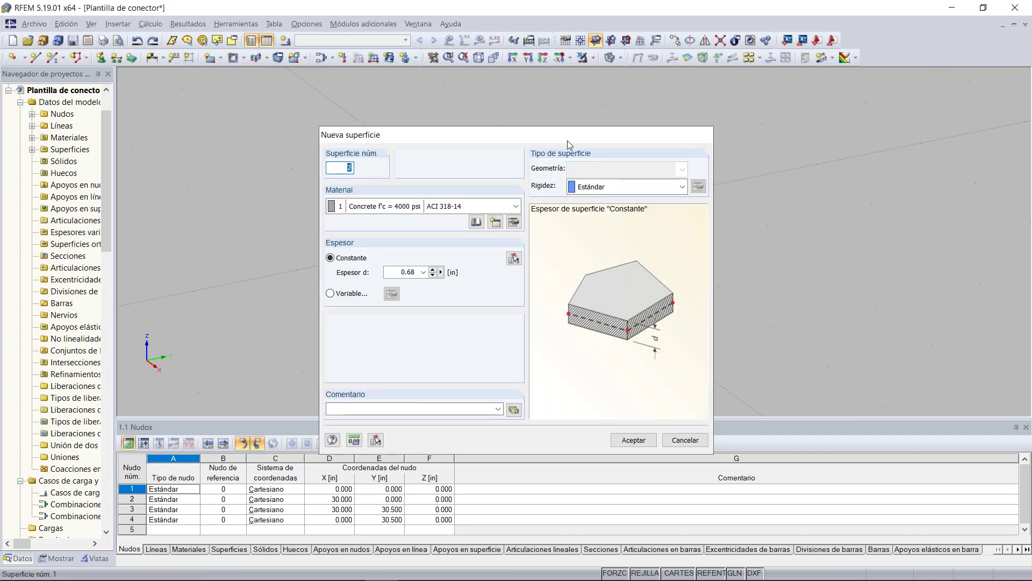
{"action": "left_click", "coordinate": [701, 134]}
{"action": "left_click", "coordinate": [244, 58]}
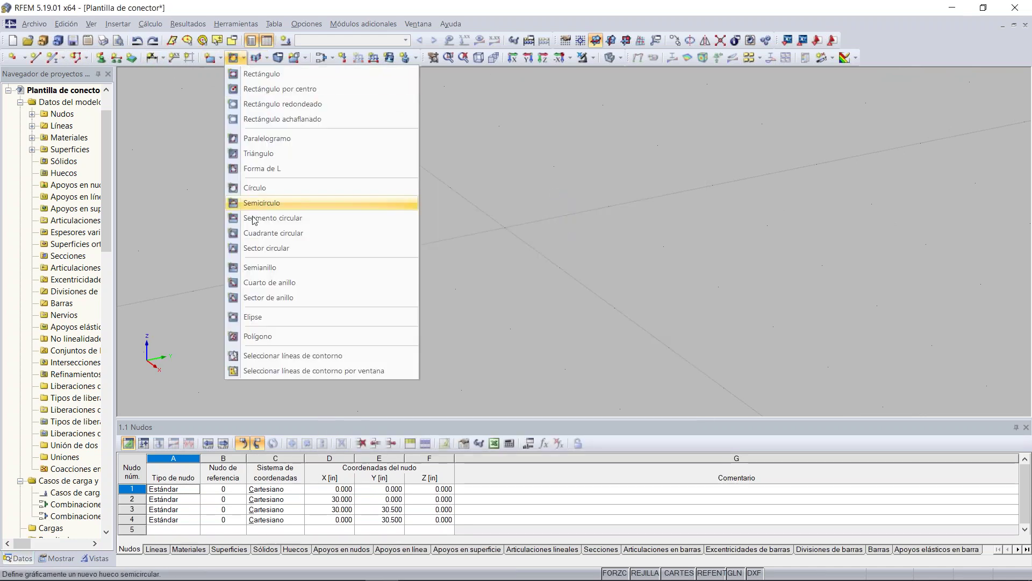
{"action": "left_click", "coordinate": [313, 186]}
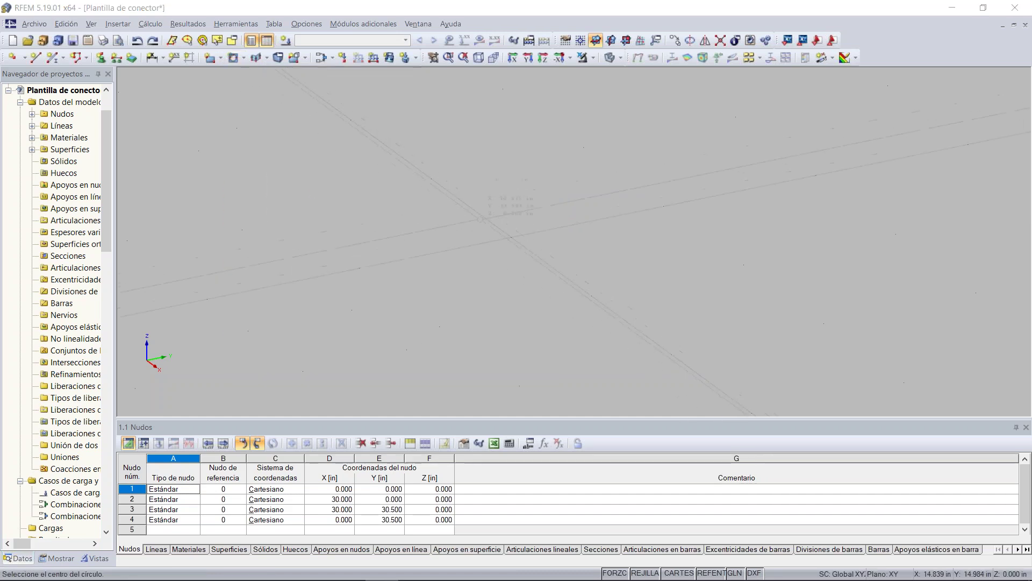
{"action": "left_click", "coordinate": [508, 239]}
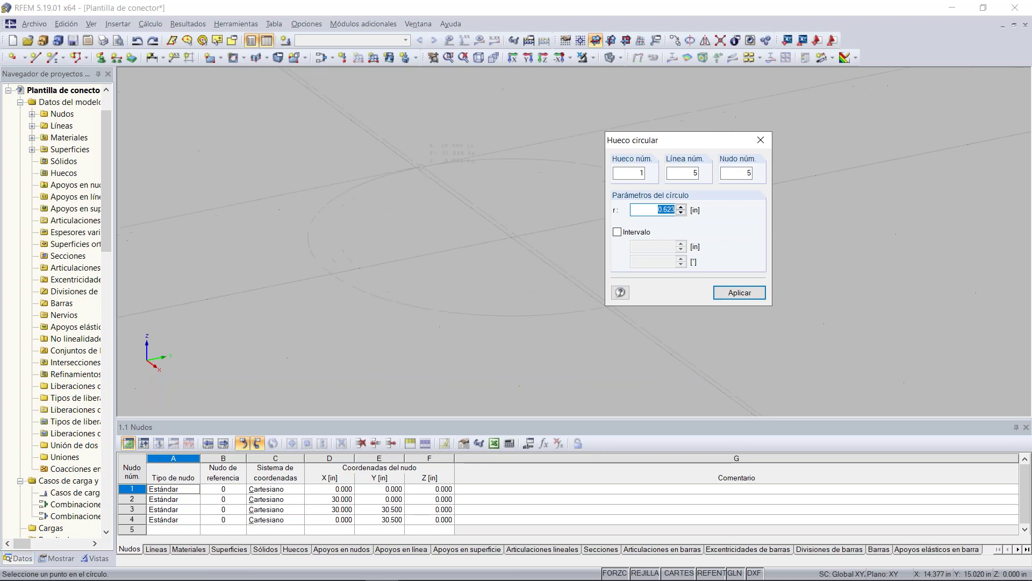
{"action": "key", "text": "Return"}
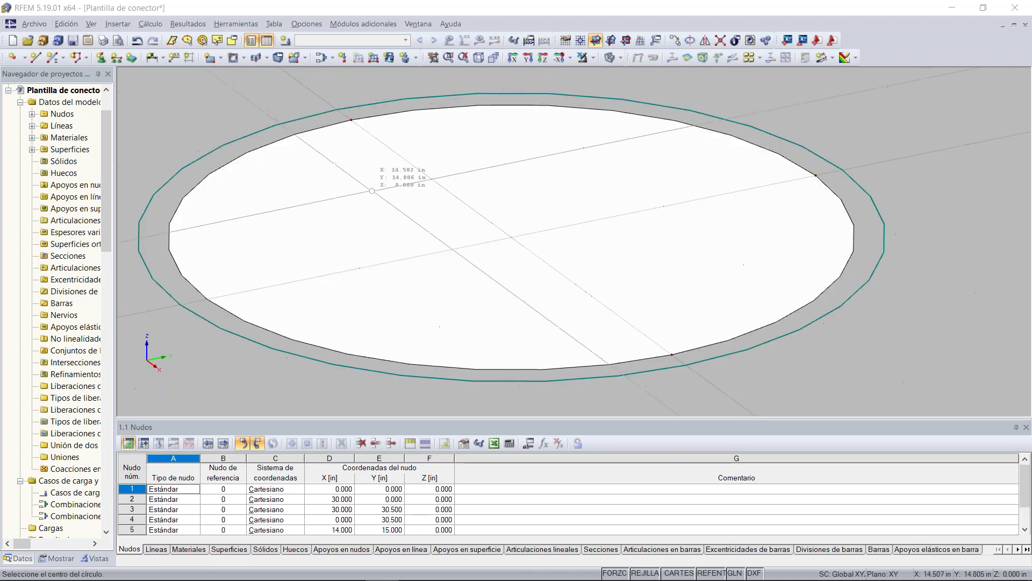
Draw connected lines along Y 15 in across the opening, from X 14 in to 16 in, with nodes at X 14.5 and 15.5 in.
{"action": "middle_click_drag", "start_coordinate": [477, 242], "coordinate": [456, 252], "text": "ctrl"}
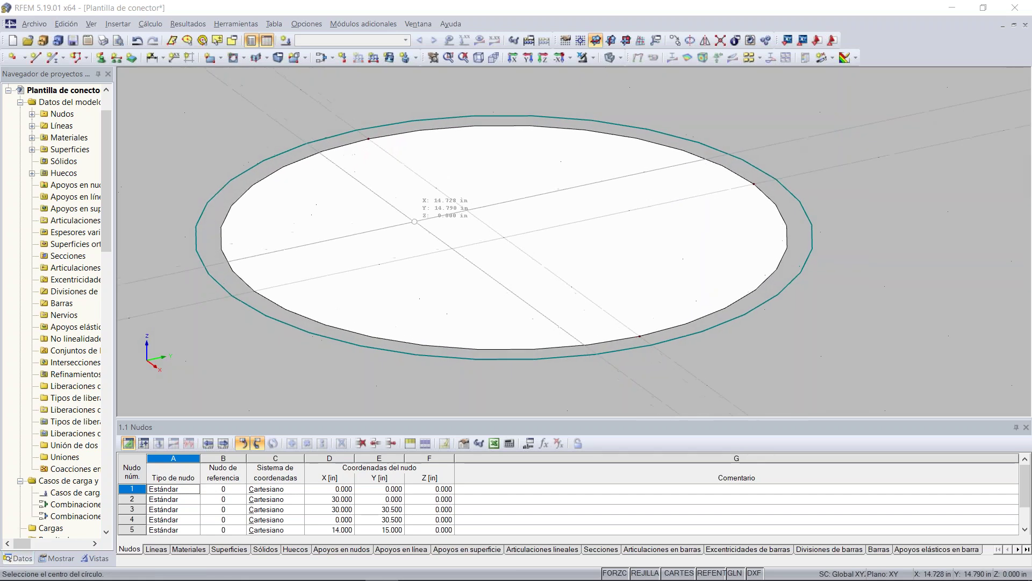
{"action": "left_click", "coordinate": [35, 57]}
{"action": "left_click", "coordinate": [437, 188]}
{"action": "left_click", "coordinate": [372, 140]}
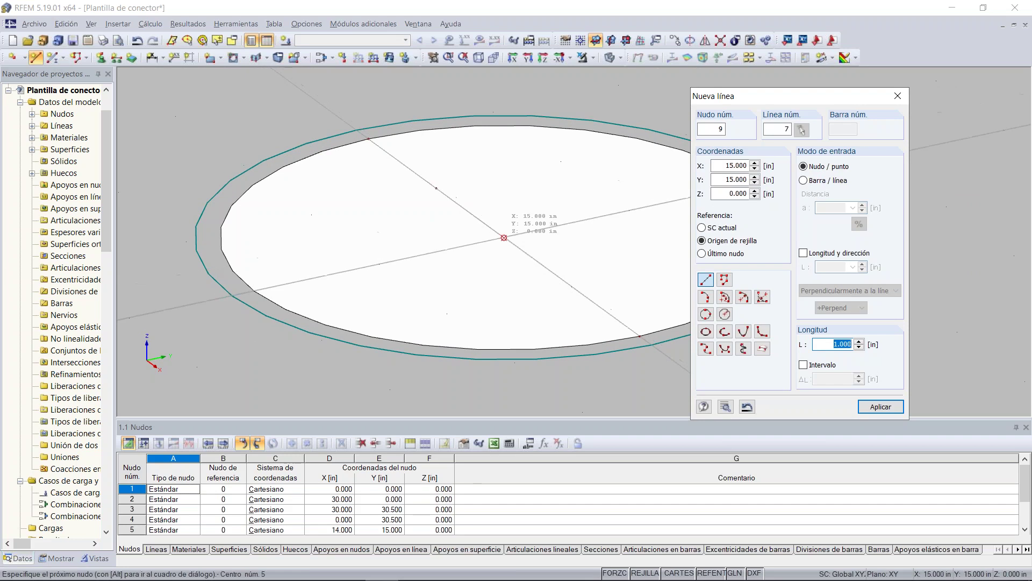
{"action": "left_click", "coordinate": [571, 286]}
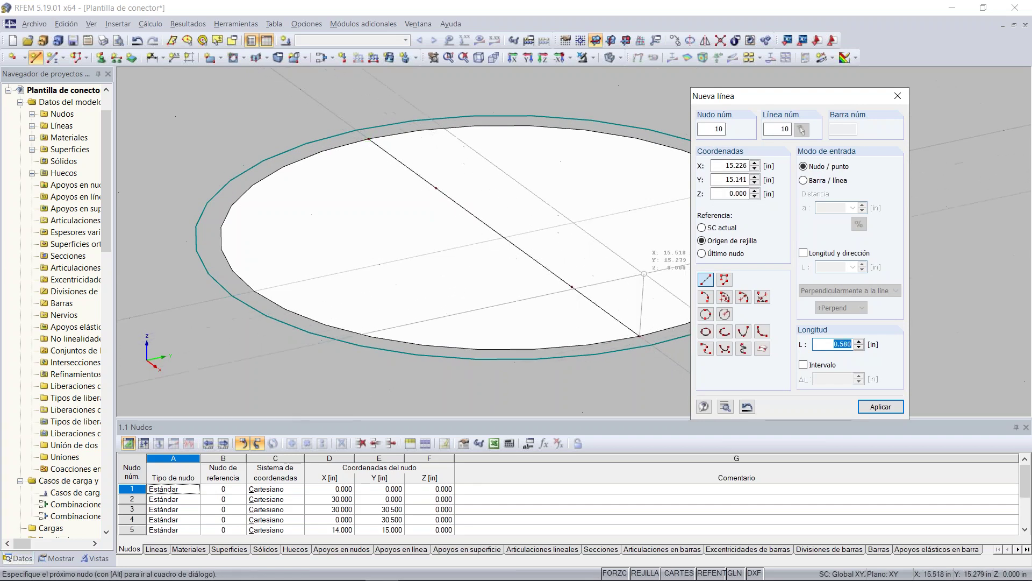
Draw a half-circle arc inside the opening from X 14.5, Y 15 in through X 15, Y 15.5 in to X 15.5, Y 15 in.
{"action": "left_click", "coordinate": [706, 297]}
{"action": "left_click", "coordinate": [436, 188]}
{"action": "left_click", "coordinate": [629, 211]}
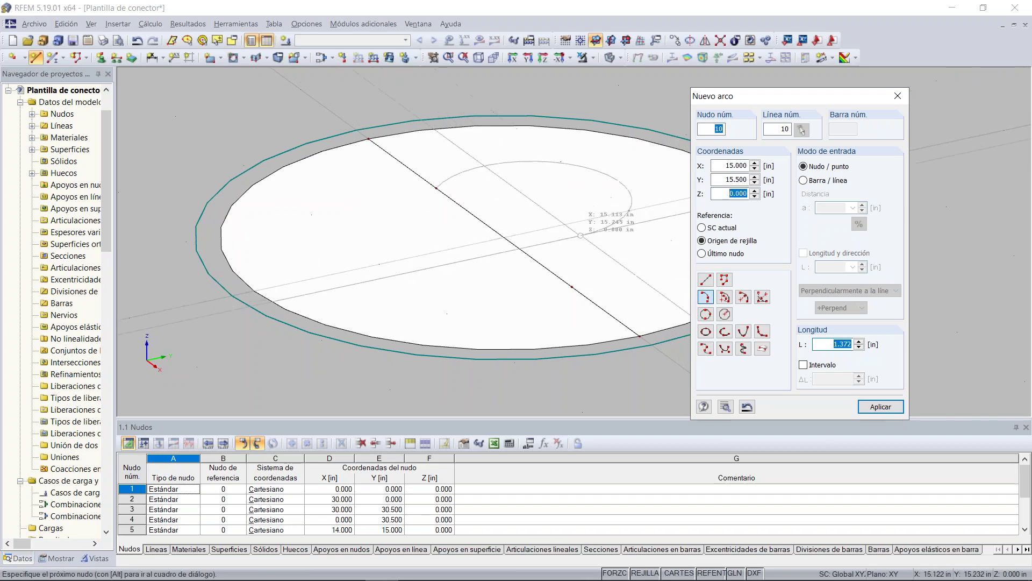
{"action": "left_click", "coordinate": [572, 286]}
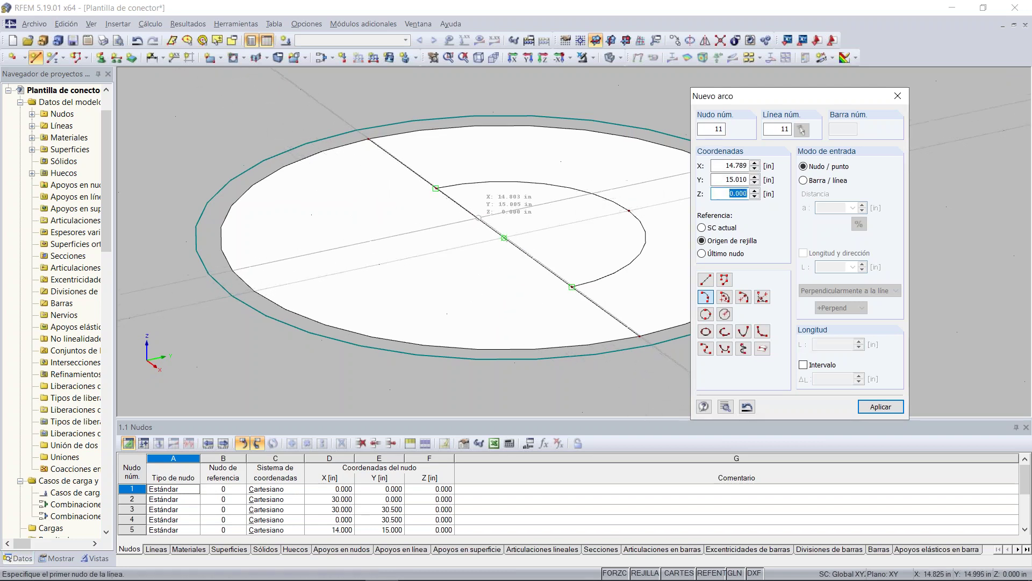
{"action": "key", "text": "Escape"}
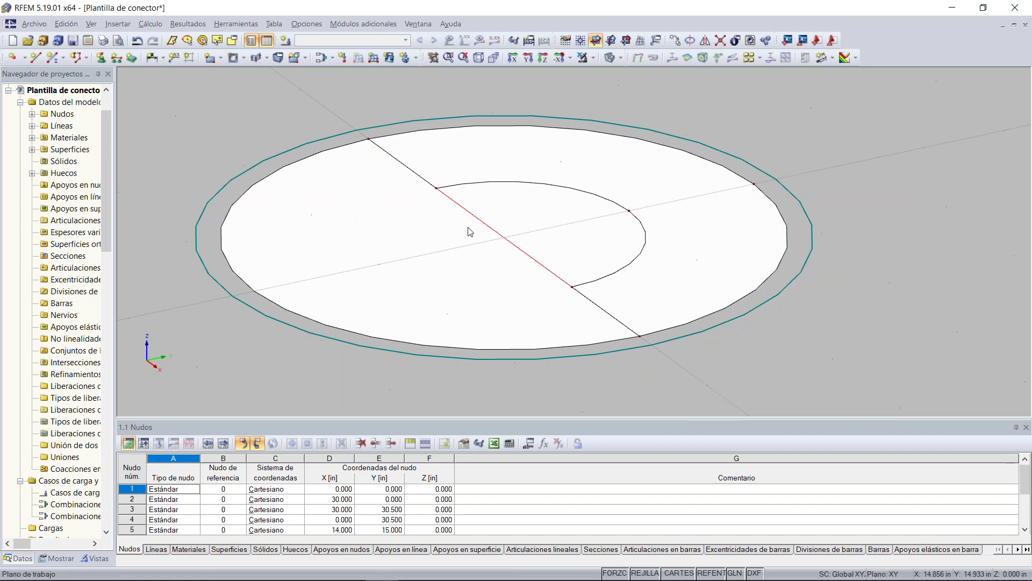
Delete the middle line segment and close the inner circle with an arc between its end nodes through X 15, Y 14.5 in.
{"action": "left_click", "coordinate": [63, 58]}
{"action": "left_click", "coordinate": [97, 71]}
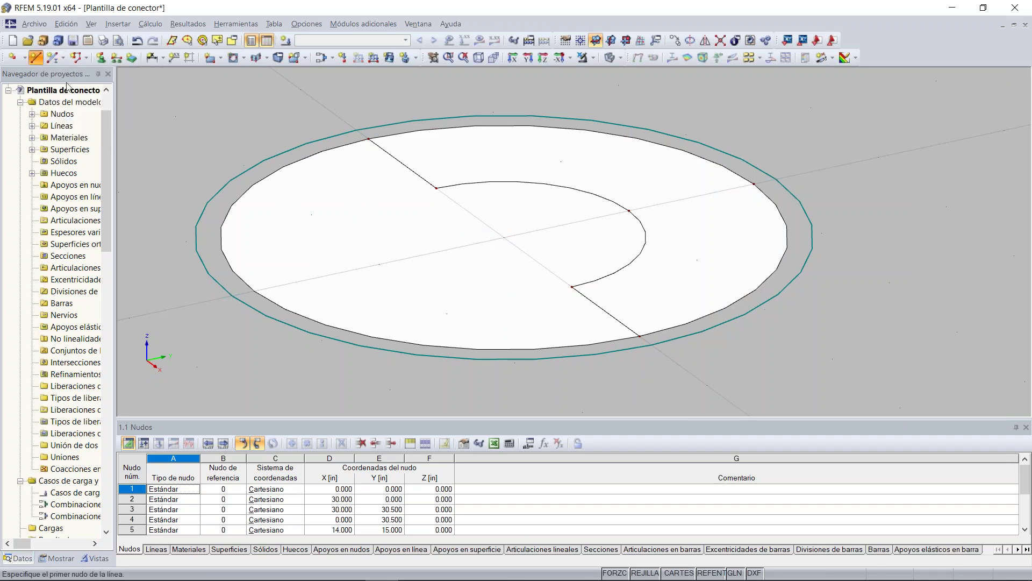
{"action": "left_click", "coordinate": [705, 297]}
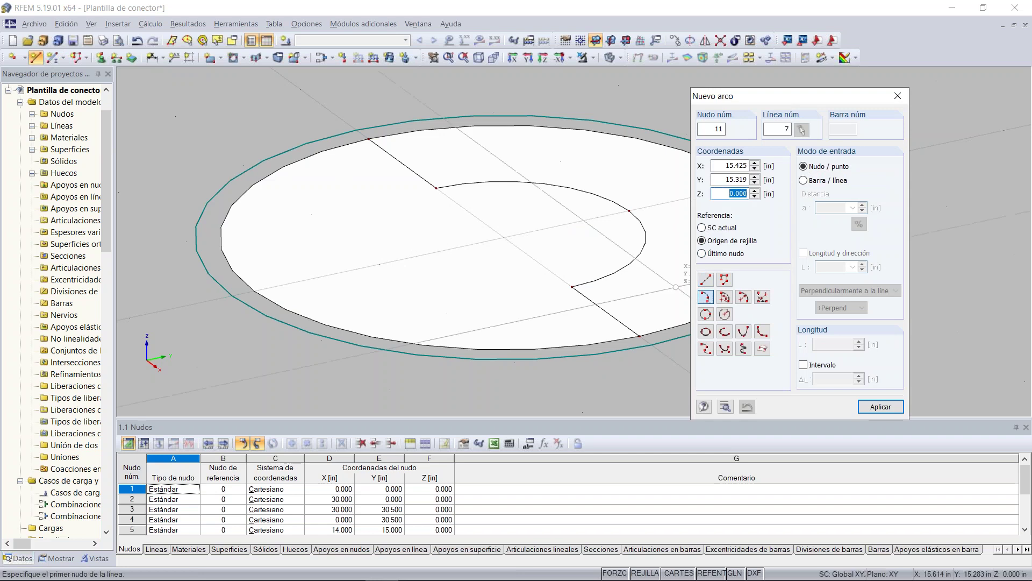
{"action": "left_click", "coordinate": [424, 191]}
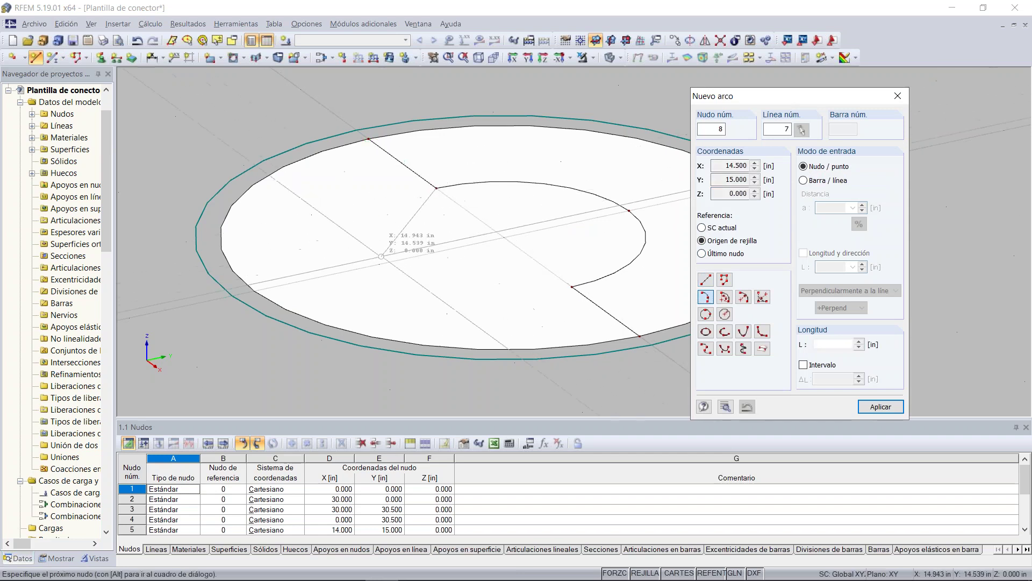
{"action": "left_click", "coordinate": [572, 286]}
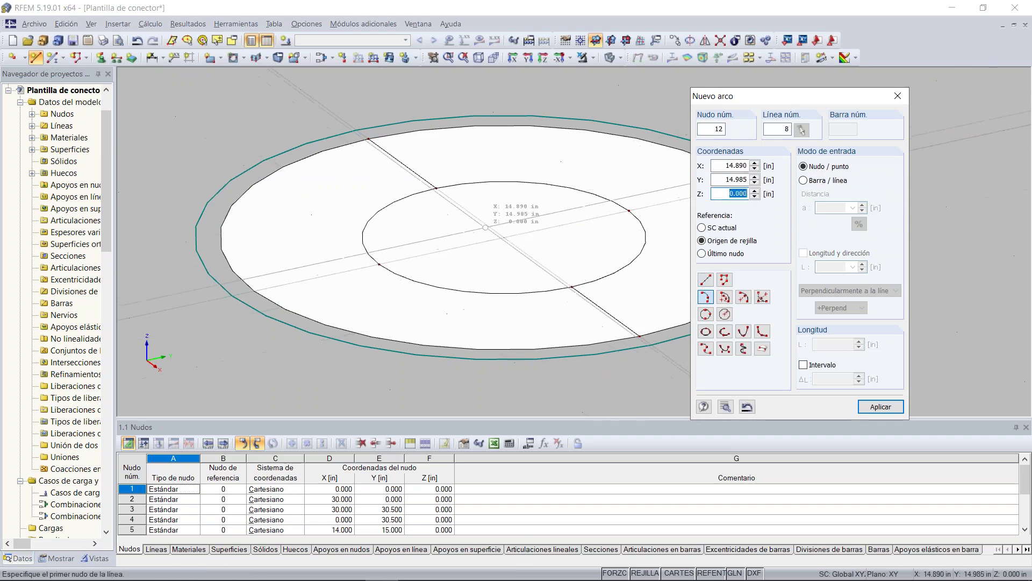
{"action": "right_click", "coordinate": [471, 274]}
Connect the lines at the two nodes where the straight segments meet the opening's edge, splitting the edge into two half circles.
{"action": "scroll", "coordinate": [463, 253], "scroll_direction": "up", "scroll_amount": 1}
{"action": "scroll", "coordinate": [458, 177], "scroll_direction": "up", "scroll_amount": 1}
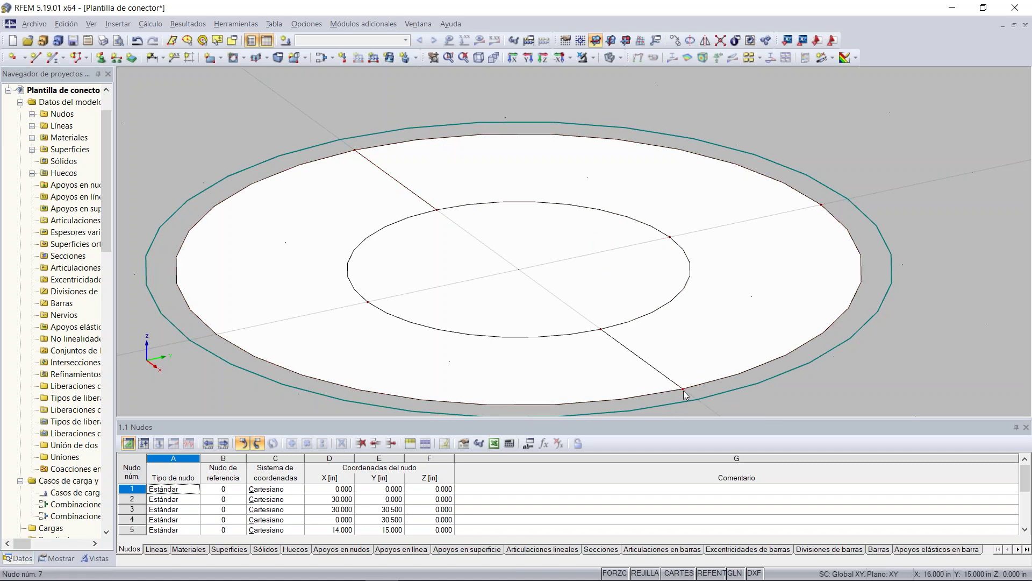
{"action": "left_click", "coordinate": [720, 40]}
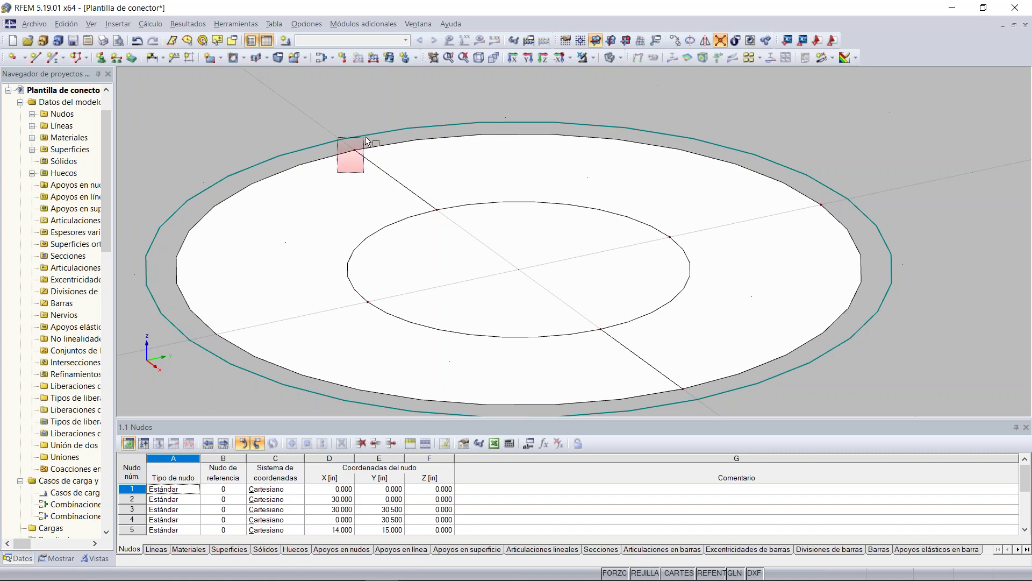
{"action": "left_click_drag", "start_coordinate": [692, 395], "coordinate": [695, 396]}
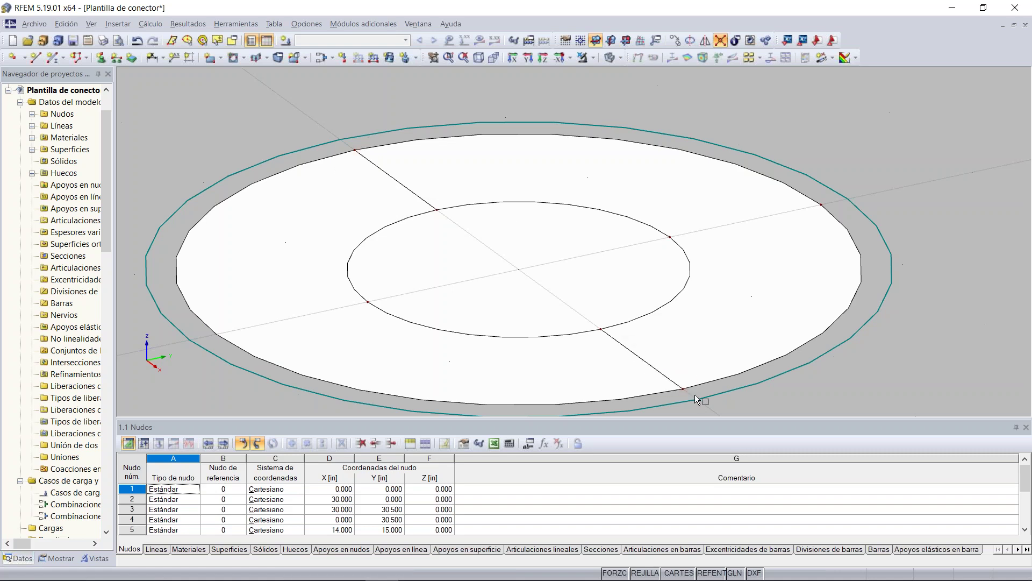
{"action": "key", "text": "Escape"}
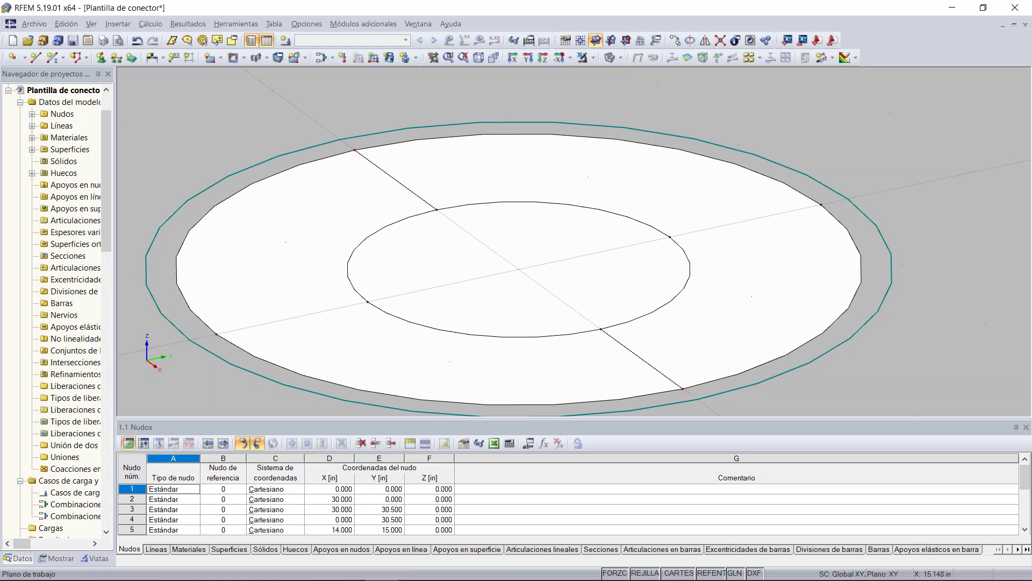
{"action": "left_click", "coordinate": [386, 146]}
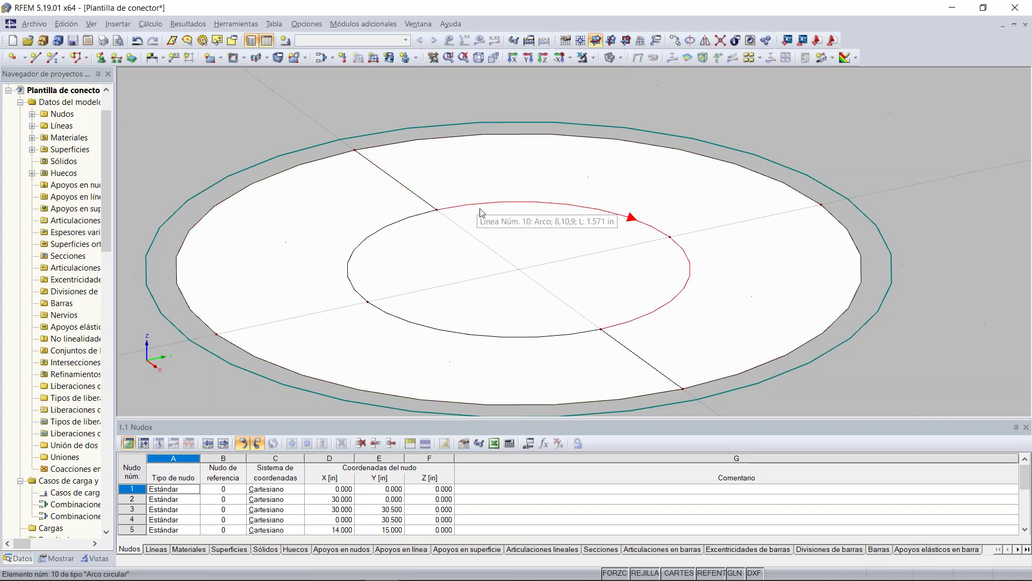
Create a flat 0.68 in thick standard concrete surface bounded by the +Y half arcs and the two straight segments.
{"action": "left_click", "coordinate": [221, 57]}
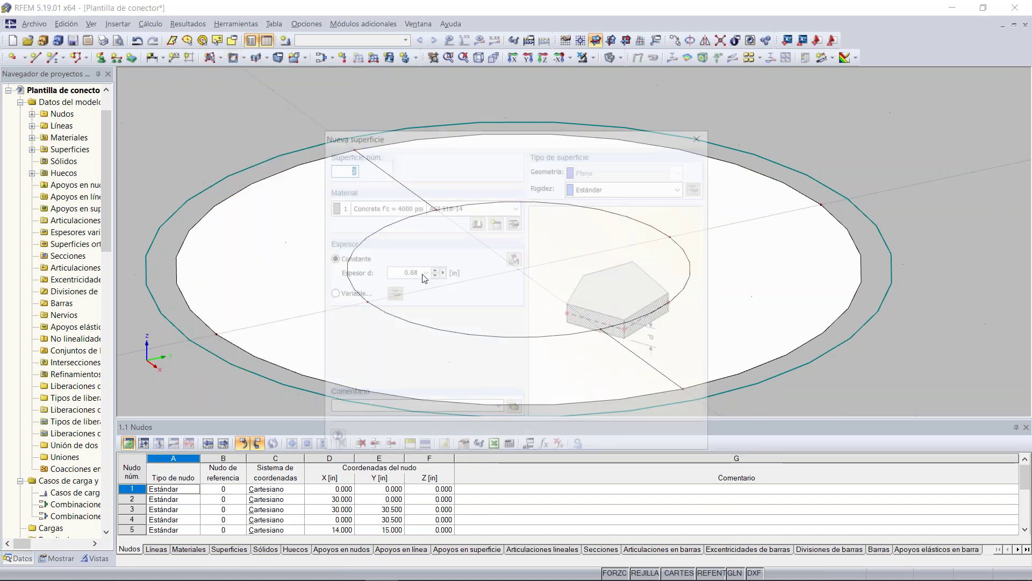
{"action": "left_click", "coordinate": [243, 371]}
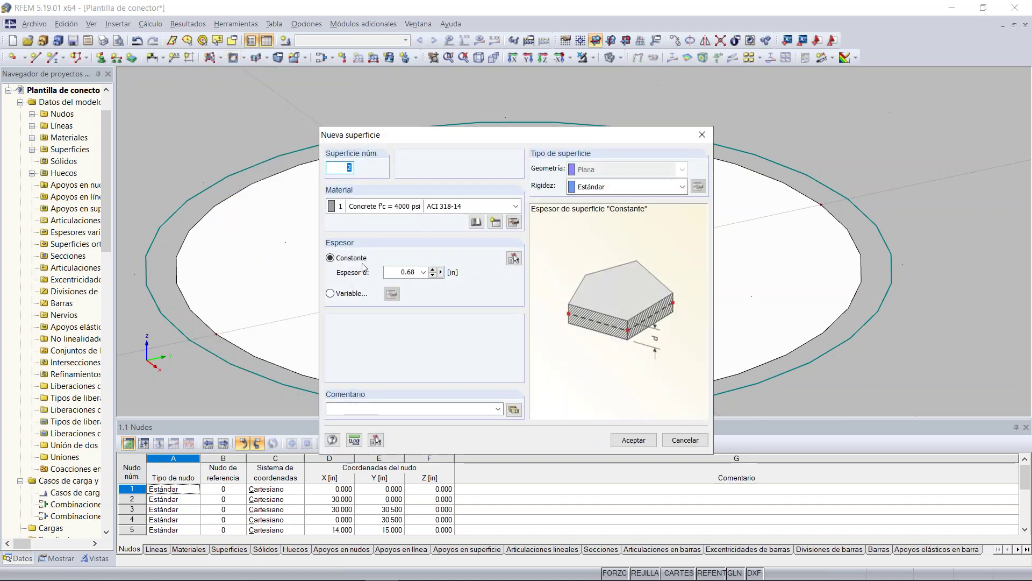
{"action": "left_click", "coordinate": [632, 440]}
{"action": "left_click", "coordinate": [421, 196]}
{"action": "left_click", "coordinate": [451, 140]}
{"action": "left_click", "coordinate": [487, 203]}
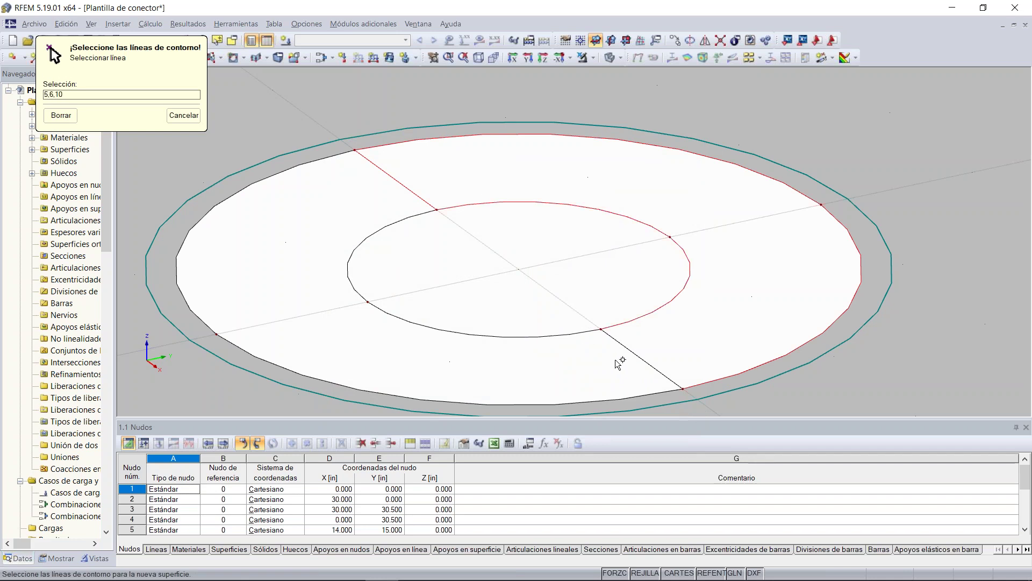
{"action": "left_click", "coordinate": [628, 349]}
{"action": "key", "text": "Escape"}
Start a solid extrusion of the half-ring surface between the inner circle and the opening's edge.
{"action": "scroll", "coordinate": [558, 269], "scroll_direction": "down", "scroll_amount": 1}
{"action": "middle_click_drag", "start_coordinate": [556, 271], "coordinate": [475, 264]}
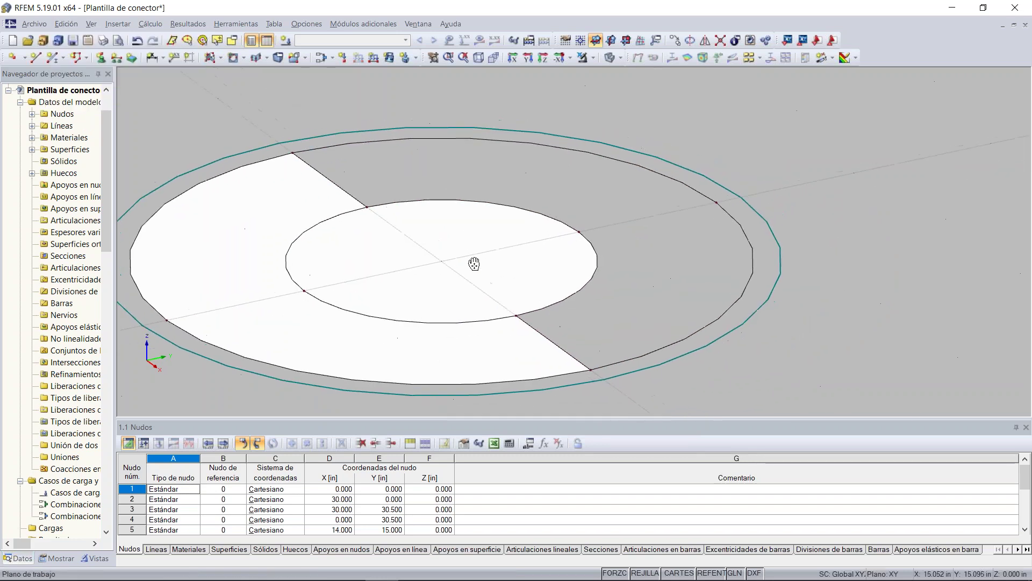
{"action": "left_click", "coordinate": [488, 189]}
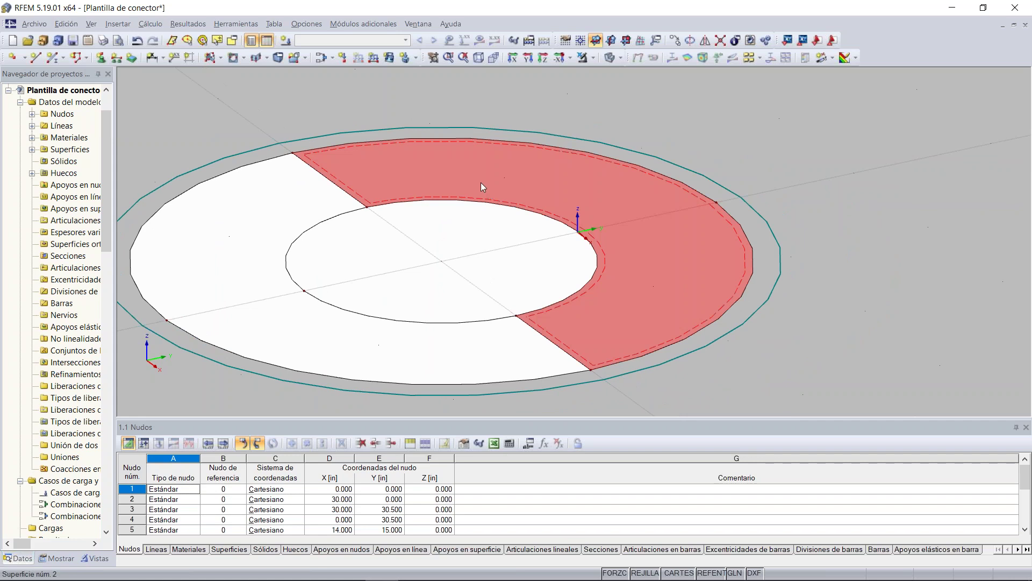
{"action": "right_click", "coordinate": [470, 166]}
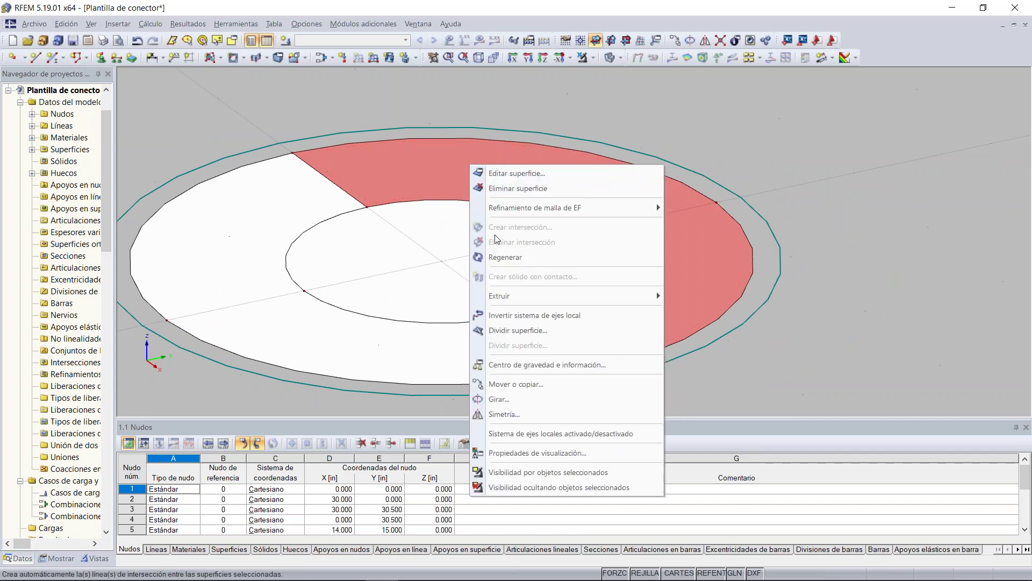
{"action": "mouse_move", "coordinate": [551, 303]}
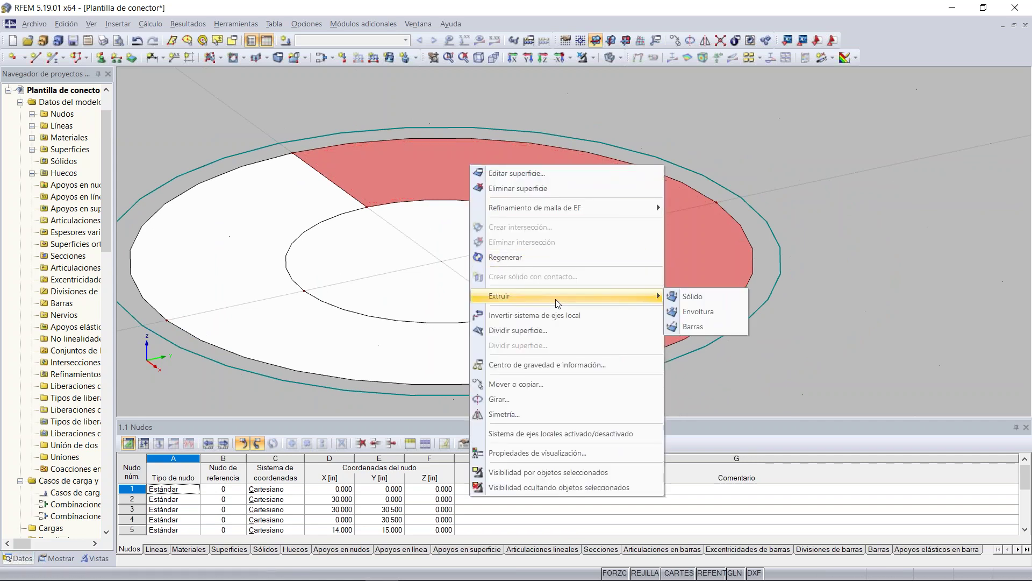
{"action": "left_click", "coordinate": [695, 297]}
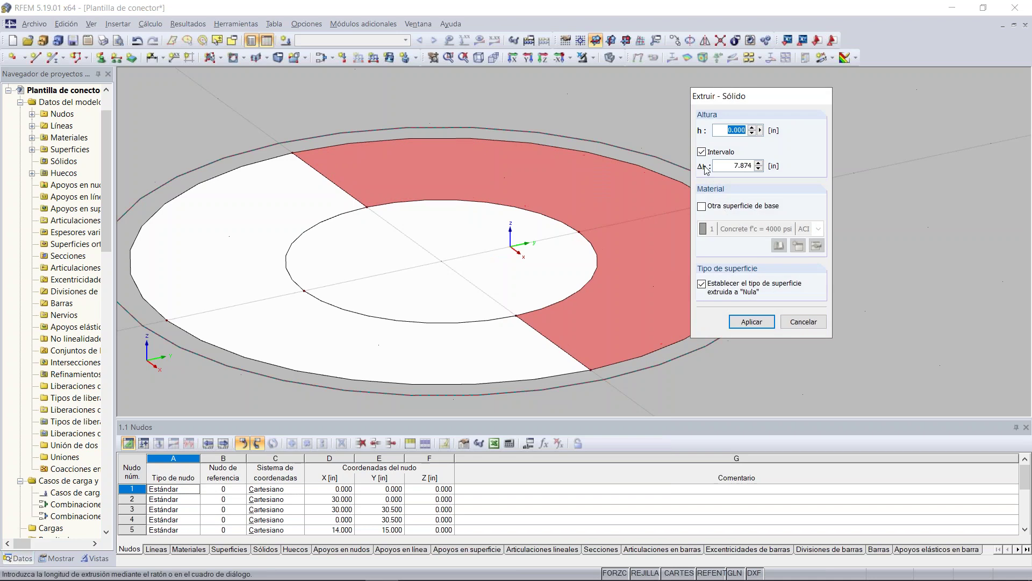
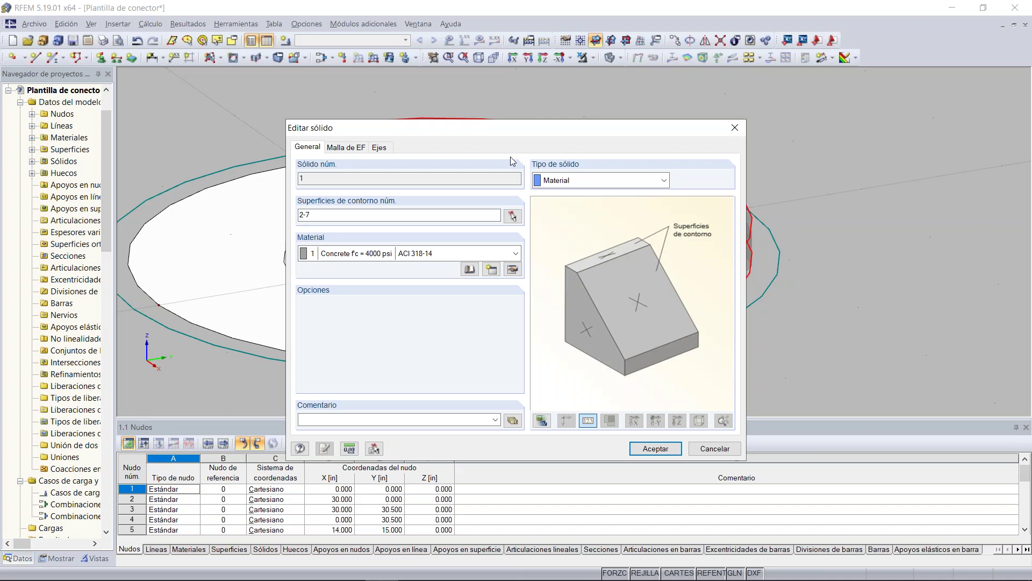
Change the solid's type to Contacto and assign it the Conector Glassline GmbH material from the Vidrio y lámina group, Lámina category.
{"action": "left_click", "coordinate": [560, 181]}
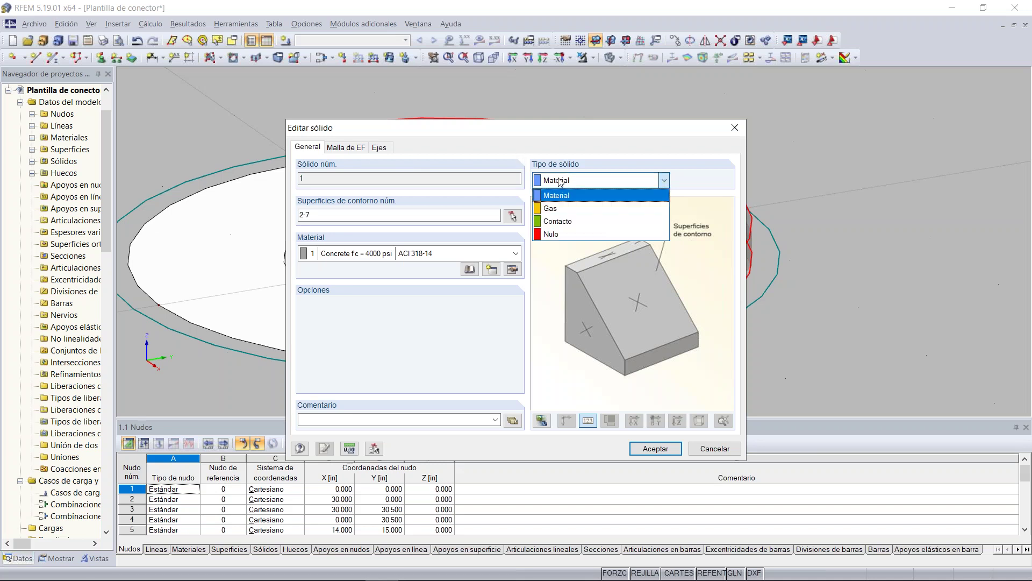
{"action": "left_click", "coordinate": [564, 221]}
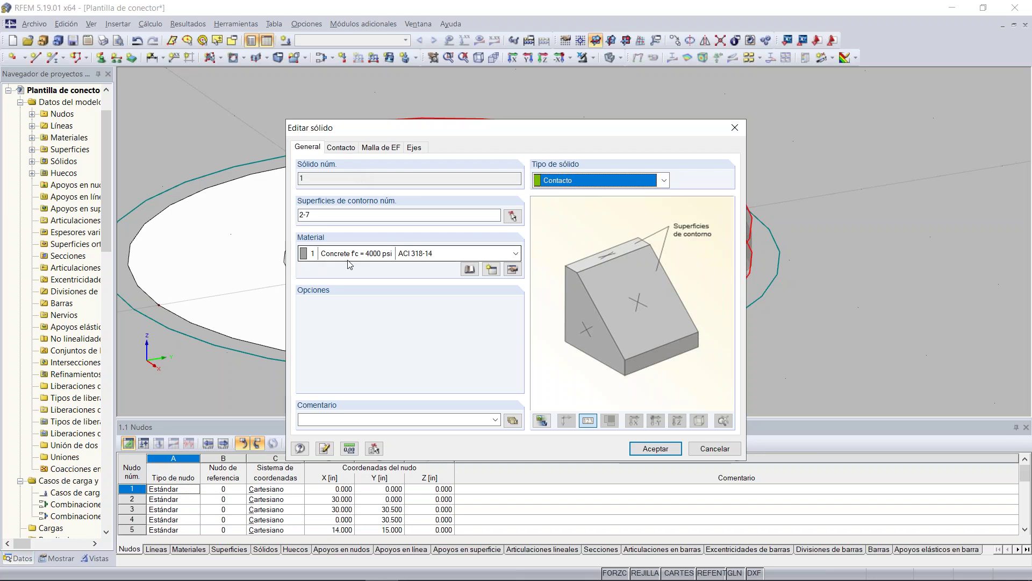
{"action": "left_click", "coordinate": [469, 269]}
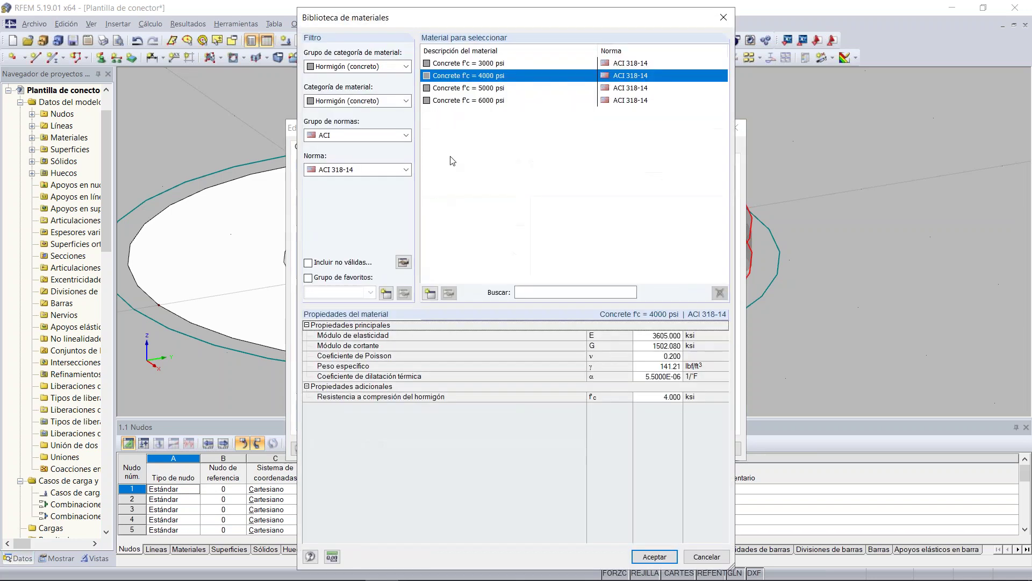
{"action": "left_click", "coordinate": [376, 68]}
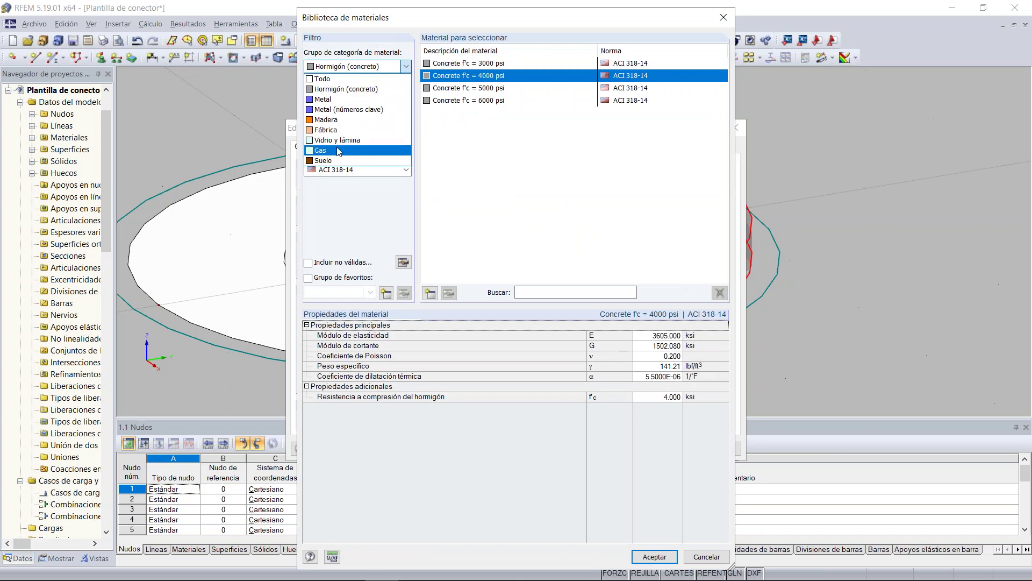
{"action": "left_click", "coordinate": [342, 142]}
{"action": "left_click", "coordinate": [348, 102]}
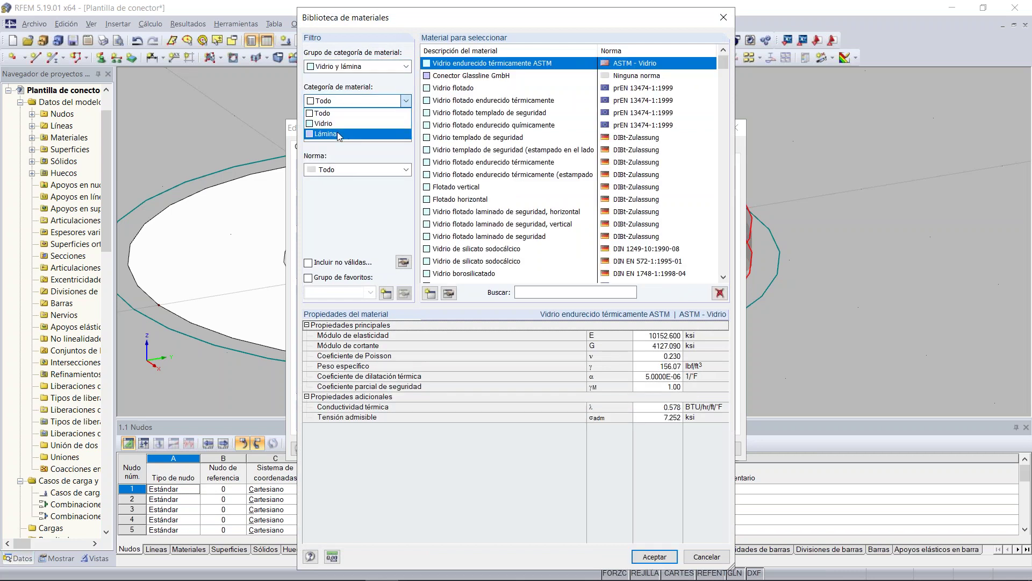
{"action": "left_click", "coordinate": [342, 135]}
{"action": "scroll", "coordinate": [487, 129], "scroll_direction": "down", "scroll_amount": 10}
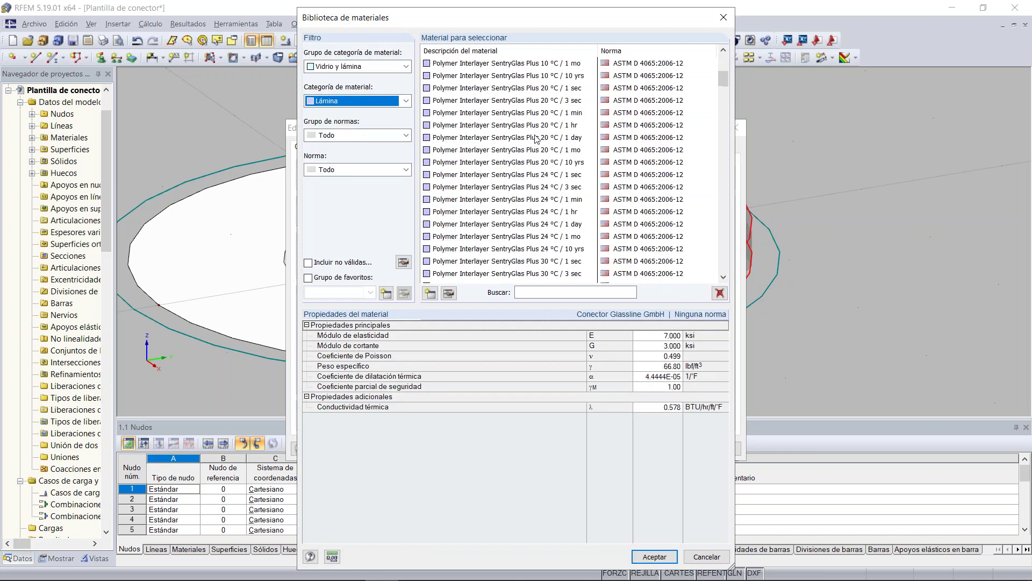
{"action": "left_click_drag", "start_coordinate": [723, 90], "coordinate": [746, 60]}
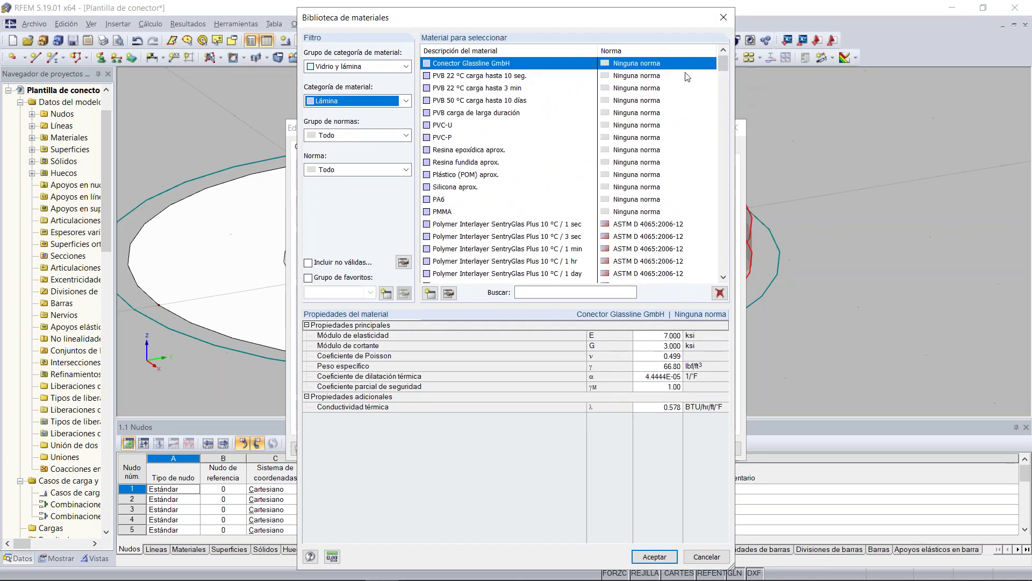
{"action": "left_click", "coordinate": [541, 78]}
{"action": "left_click", "coordinate": [535, 68]}
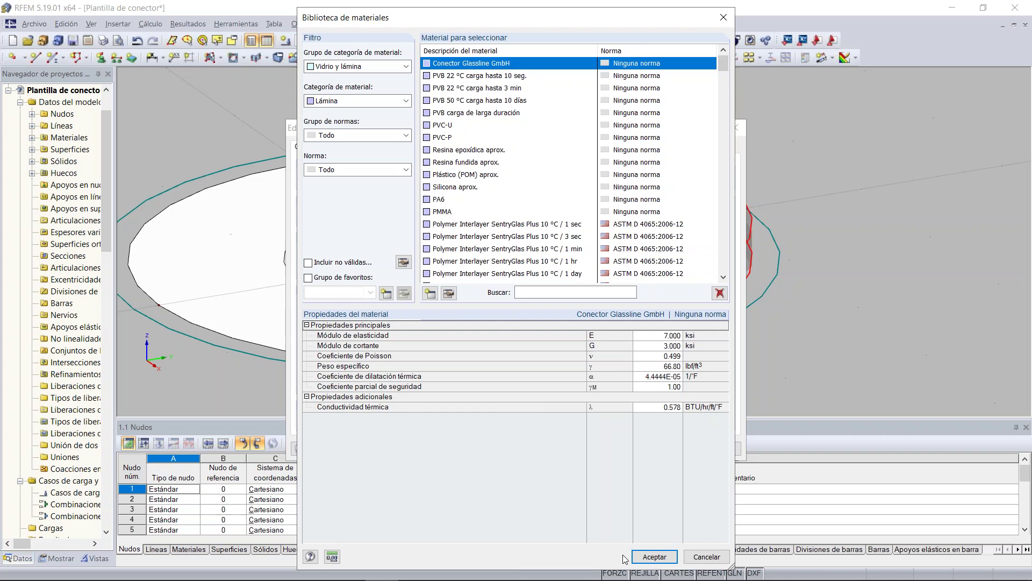
{"action": "left_click", "coordinate": [654, 556]}
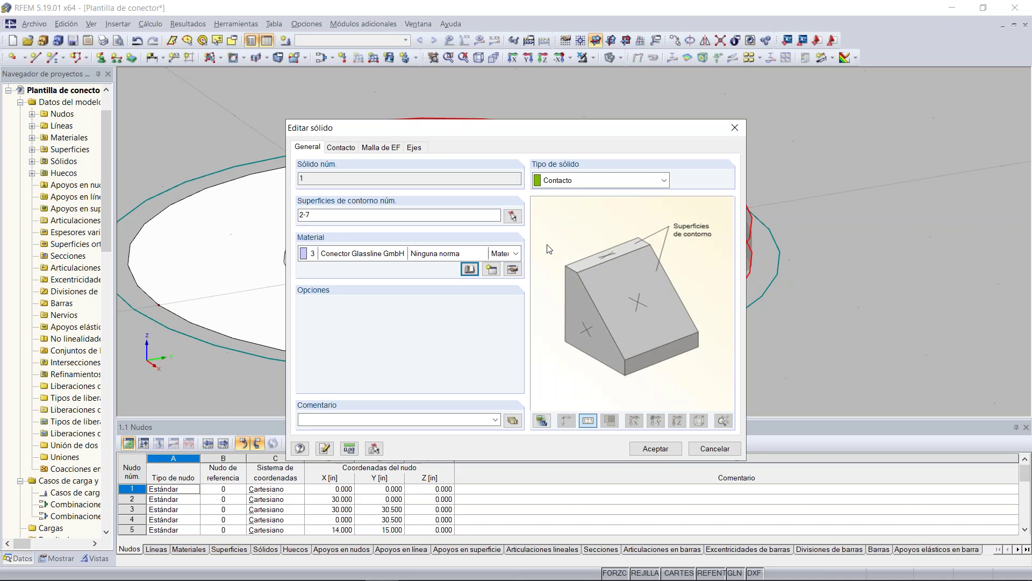
Define surface 3, the top face of the half-ring, as contact surface A of solid 1.
{"action": "left_click", "coordinate": [340, 146]}
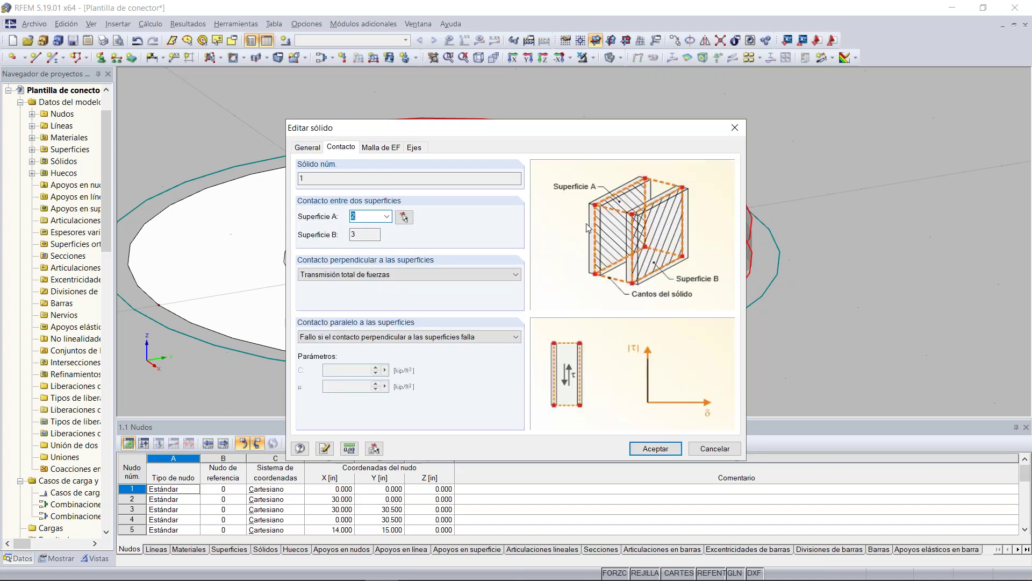
{"action": "left_click", "coordinate": [405, 217]}
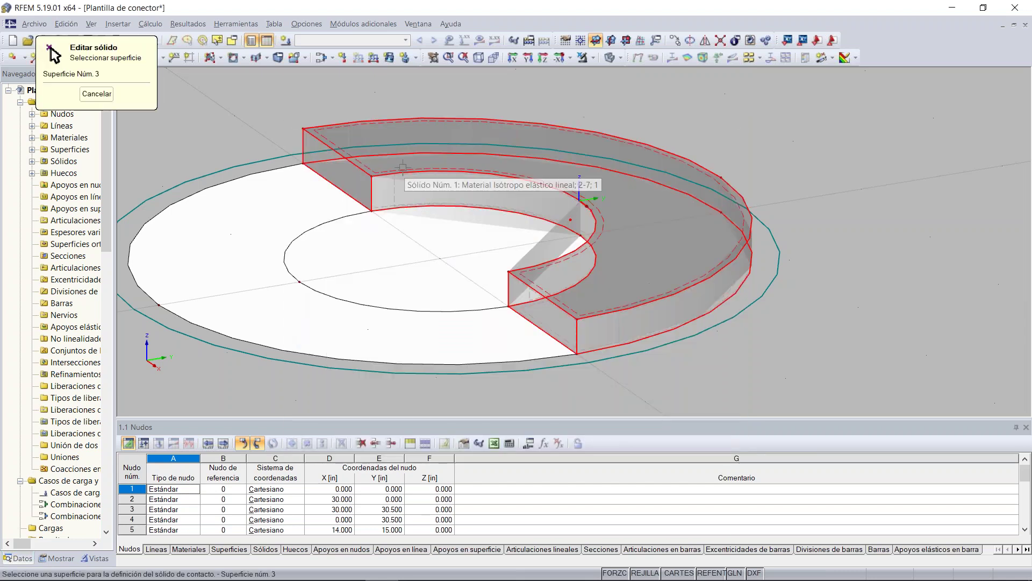
{"action": "left_click", "coordinate": [401, 169]}
{"action": "left_click", "coordinate": [358, 235]}
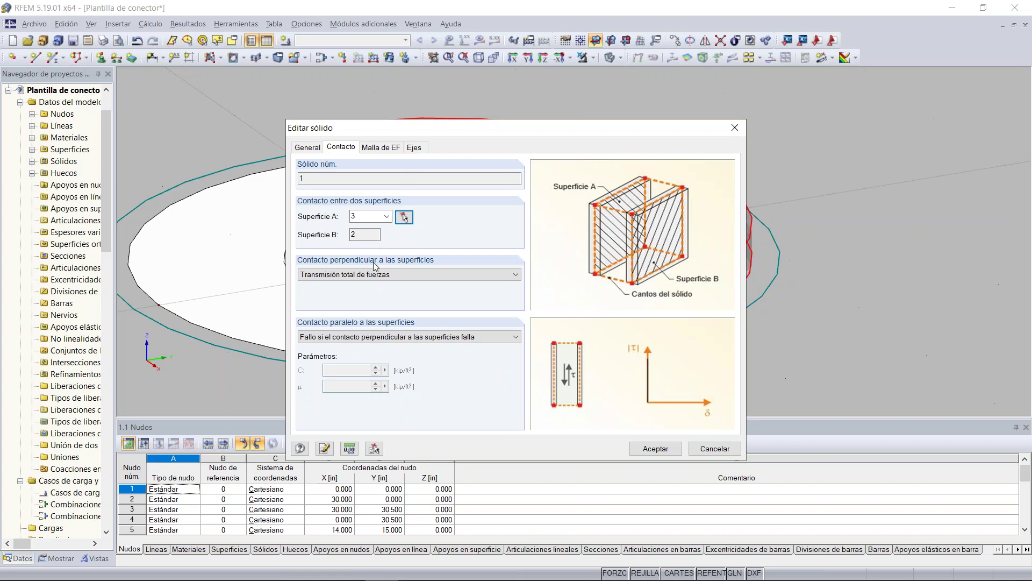
Set the solid's contact perpendicular to the surfaces to "Fallo bajo tracción" and accept the contact definition.
{"action": "left_click", "coordinate": [398, 278]}
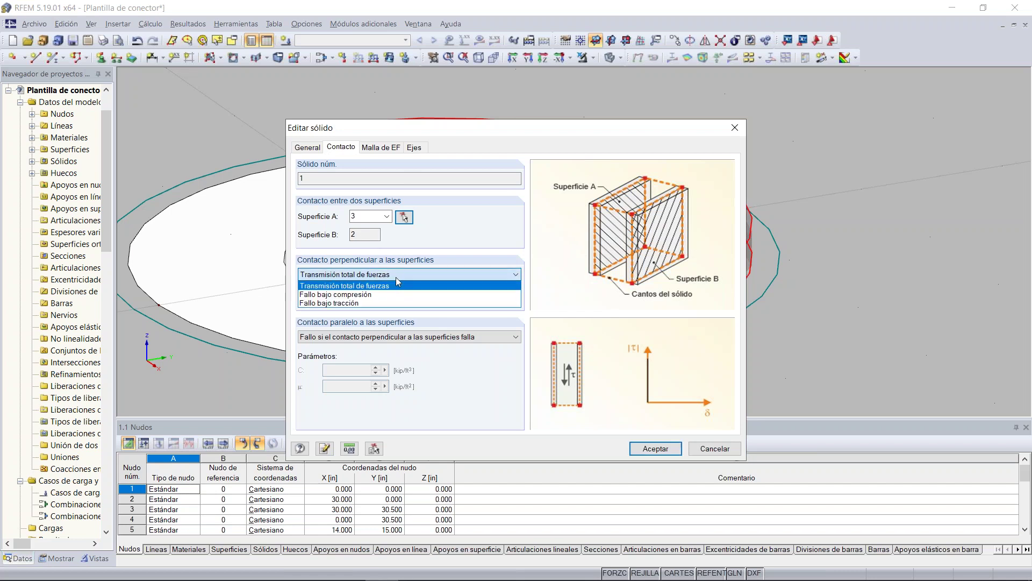
{"action": "left_click", "coordinate": [372, 305]}
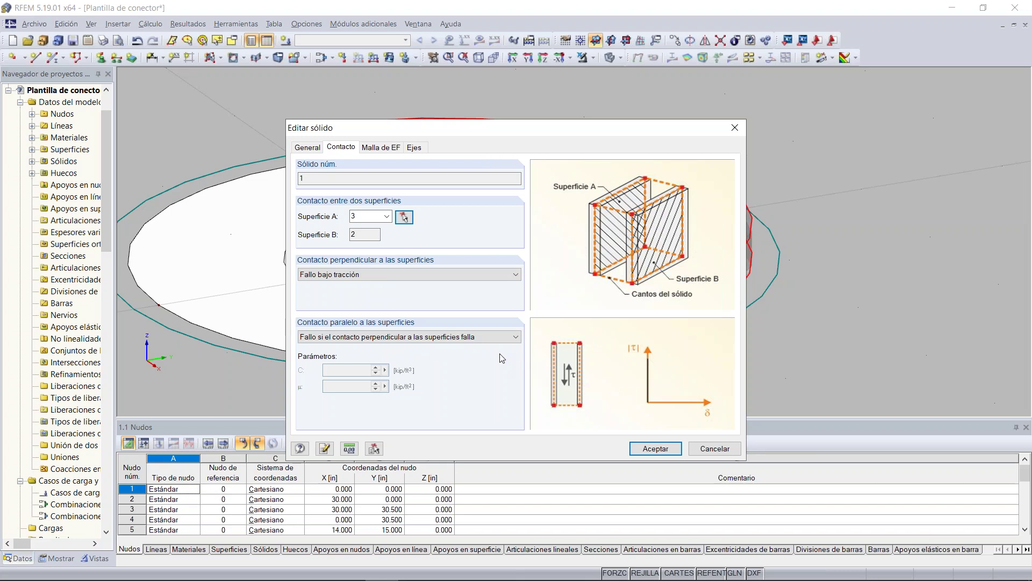
{"action": "left_click", "coordinate": [482, 335]}
{"action": "left_click", "coordinate": [482, 336]}
{"action": "left_click", "coordinate": [650, 448]}
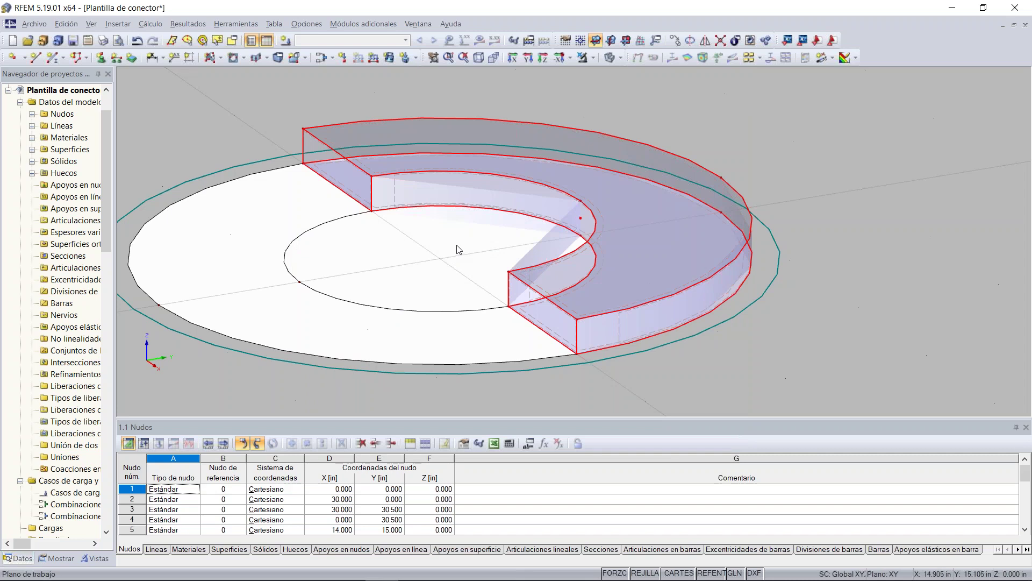
Change the stiffness of the half-ring's top surface to "Rígida".
{"action": "double_click", "coordinate": [384, 176]}
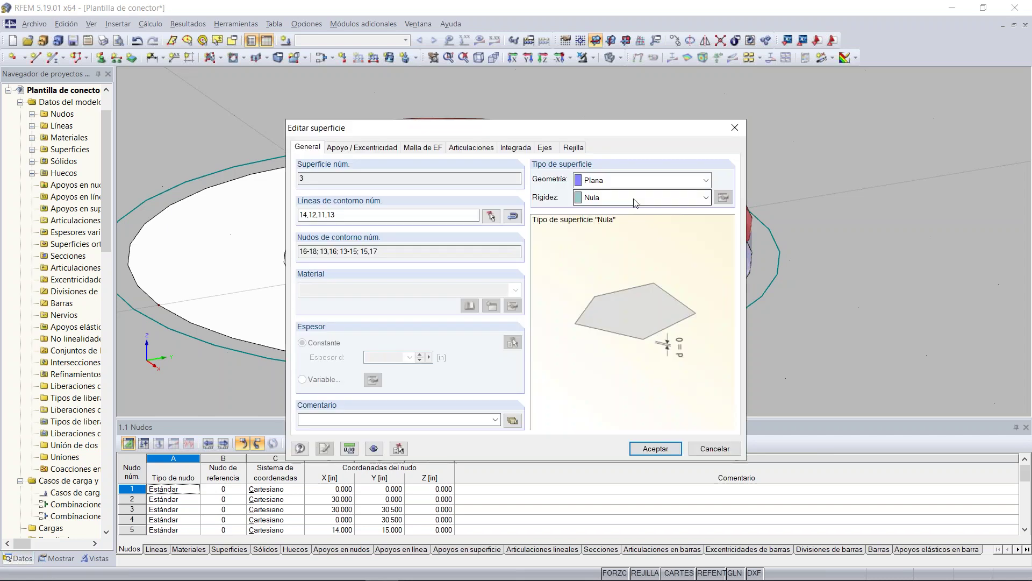
{"action": "left_click", "coordinate": [636, 203]}
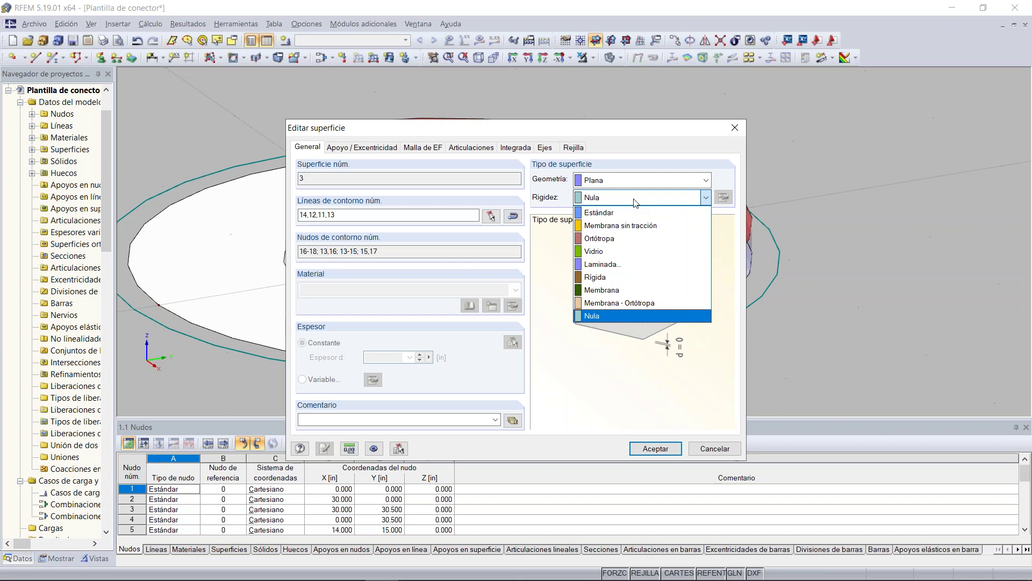
{"action": "left_click", "coordinate": [618, 277]}
{"action": "left_click", "coordinate": [655, 449]}
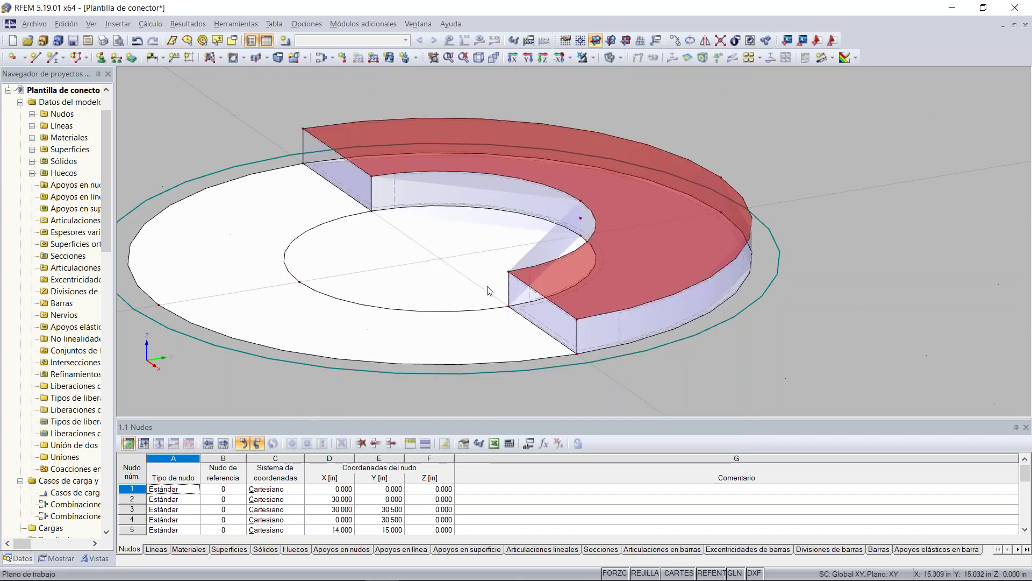
Change the stiffness of the half-ring's bottom surface to "Estándar", keeping the concrete material and 0.68 in constant thickness.
{"action": "middle_click_drag", "start_coordinate": [406, 239], "coordinate": [398, 135], "text": "ctrl"}
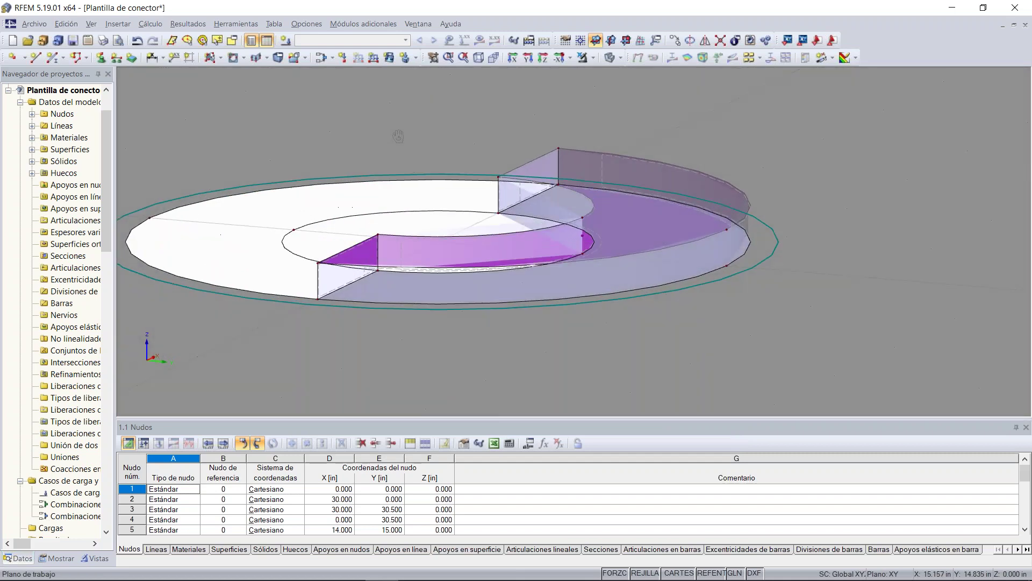
{"action": "left_click", "coordinate": [592, 191]}
{"action": "double_click", "coordinate": [593, 191]}
{"action": "left_click", "coordinate": [705, 198]}
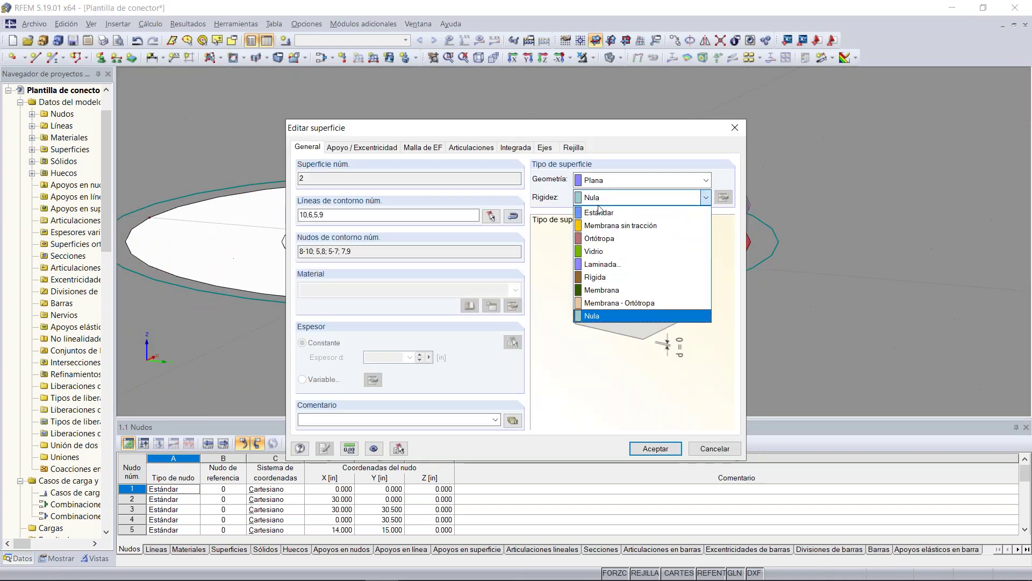
{"action": "left_click", "coordinate": [600, 213]}
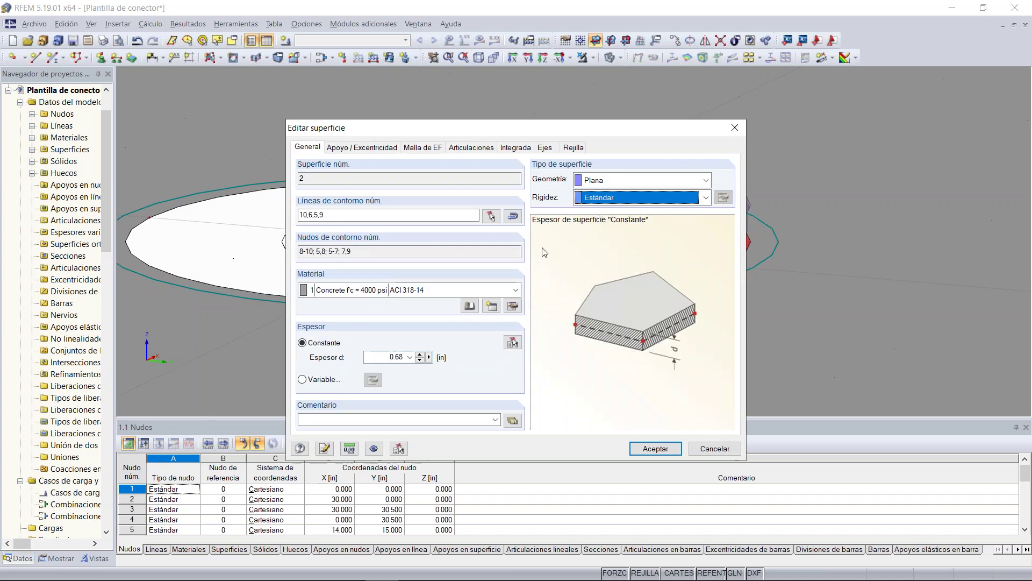
{"action": "left_click", "coordinate": [641, 448]}
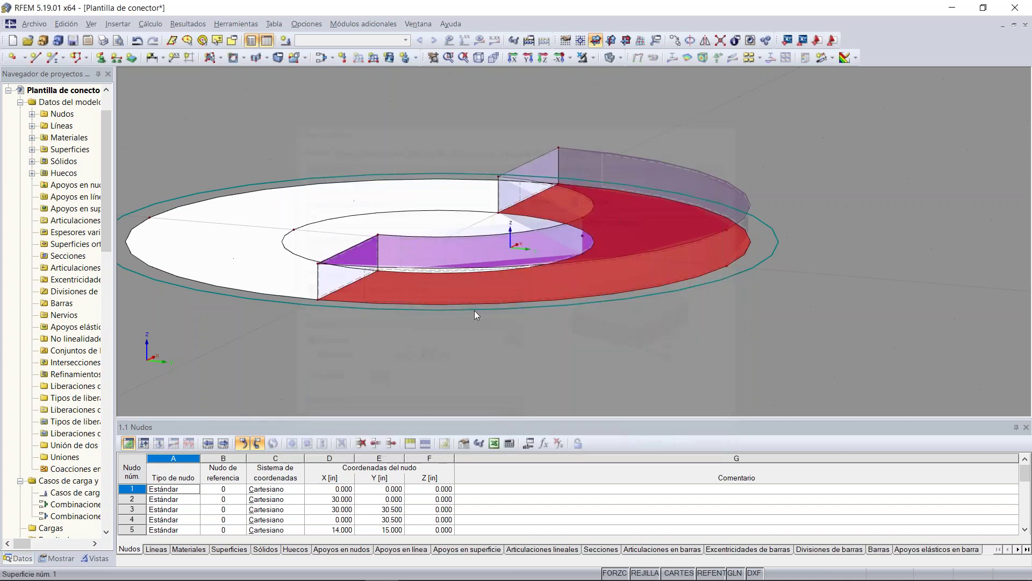
Clear the selection and display the model as a wireframe.
{"action": "middle_click_drag", "start_coordinate": [421, 235], "coordinate": [451, 348], "text": "ctrl"}
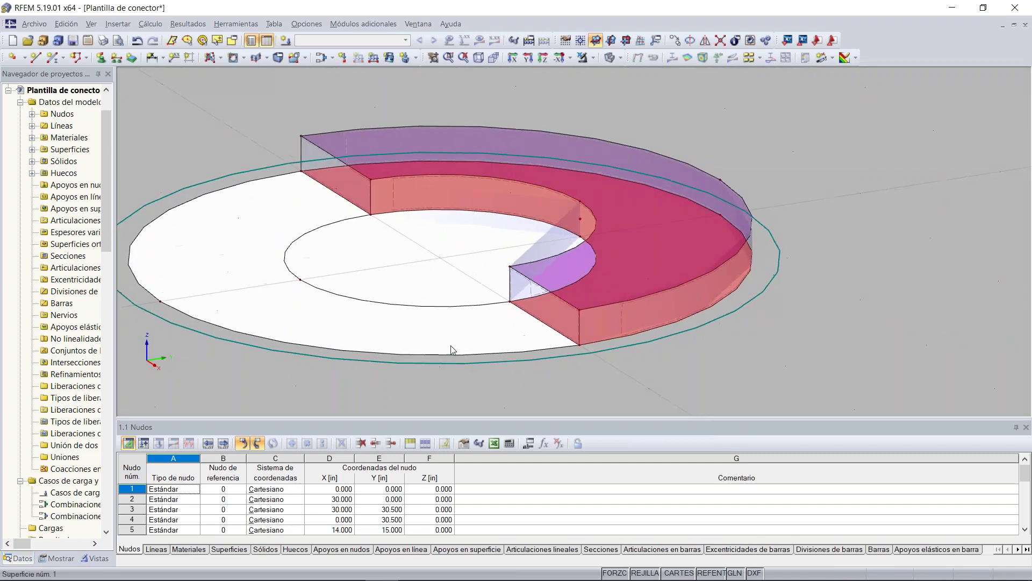
{"action": "left_click", "coordinate": [429, 242]}
{"action": "mouse_move", "coordinate": [465, 249]}
{"action": "middle_mouse_down", "text": "ctrl"}
{"action": "mouse_move", "coordinate": [371, 300]}
{"action": "mouse_move", "coordinate": [386, 293]}
{"action": "mouse_move", "coordinate": [376, 261]}
{"action": "mouse_move", "coordinate": [458, 264]}
{"action": "middle_mouse_up", "text": "ctrl"}
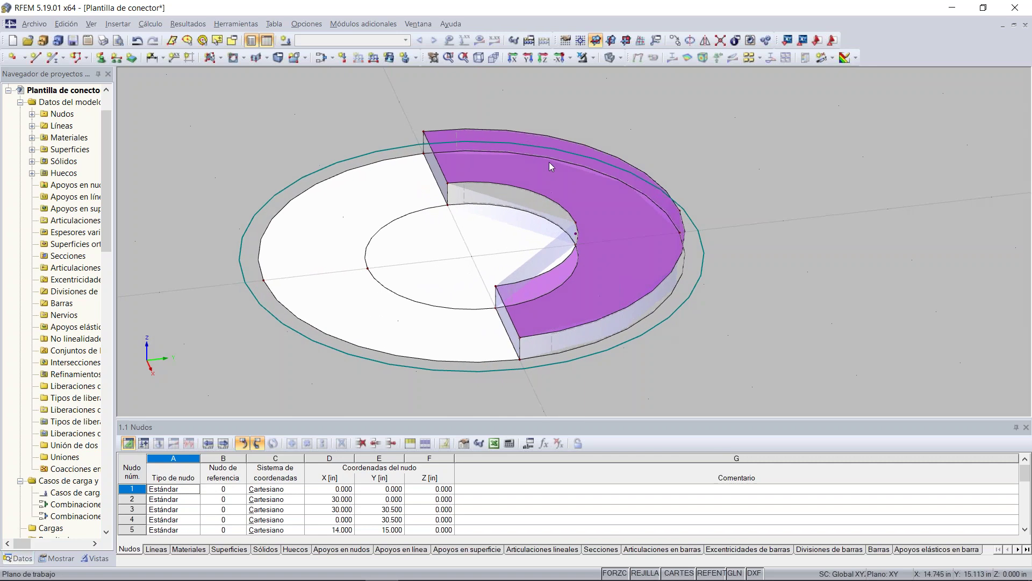
{"action": "left_click", "coordinate": [609, 58]}
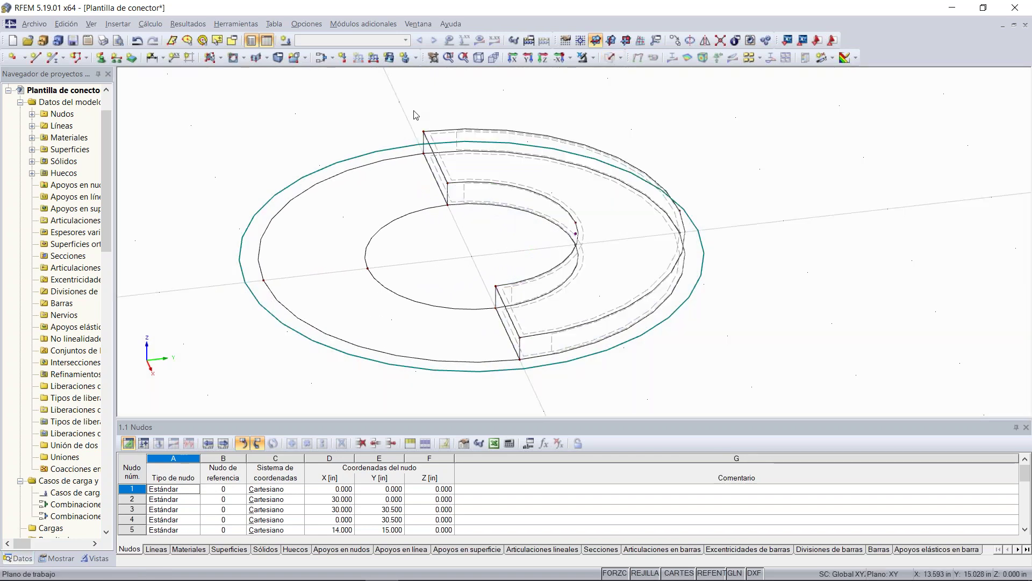
Mirror the half-ring solid as a copy about the X-Z plane through the circle's centre at X 15, Y 15, Z 0 in.
{"action": "middle_click_drag", "start_coordinate": [392, 115], "coordinate": [325, 138], "text": "ctrl"}
{"action": "left_click_drag", "start_coordinate": [429, 98], "coordinate": [726, 412]}
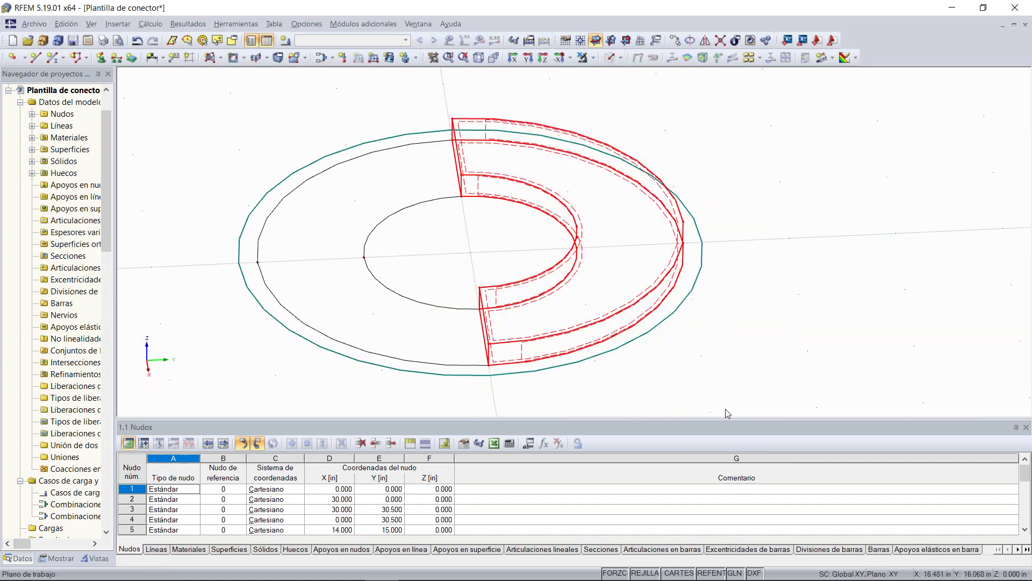
{"action": "left_click", "coordinate": [704, 41]}
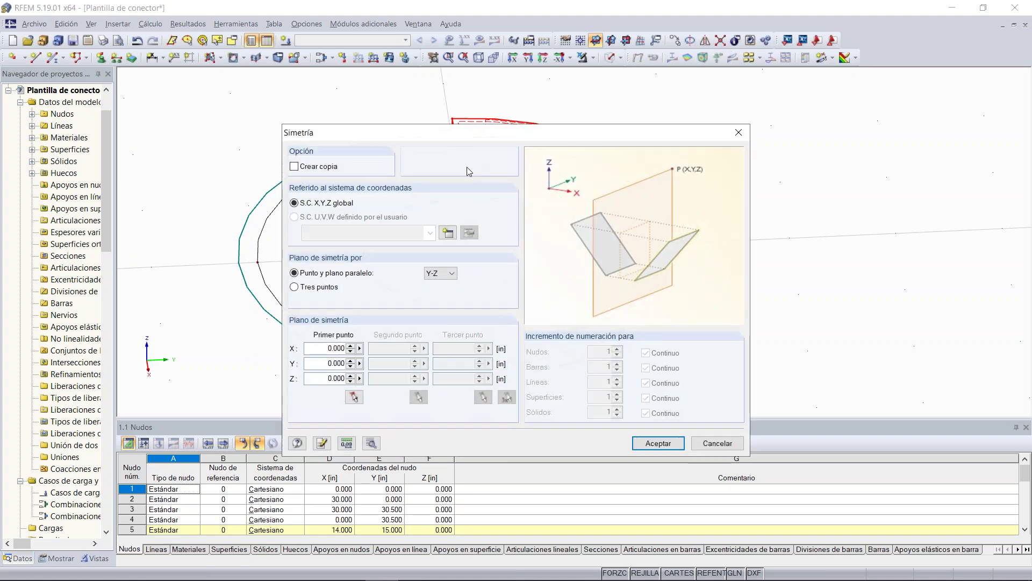
{"action": "left_click", "coordinate": [440, 273]}
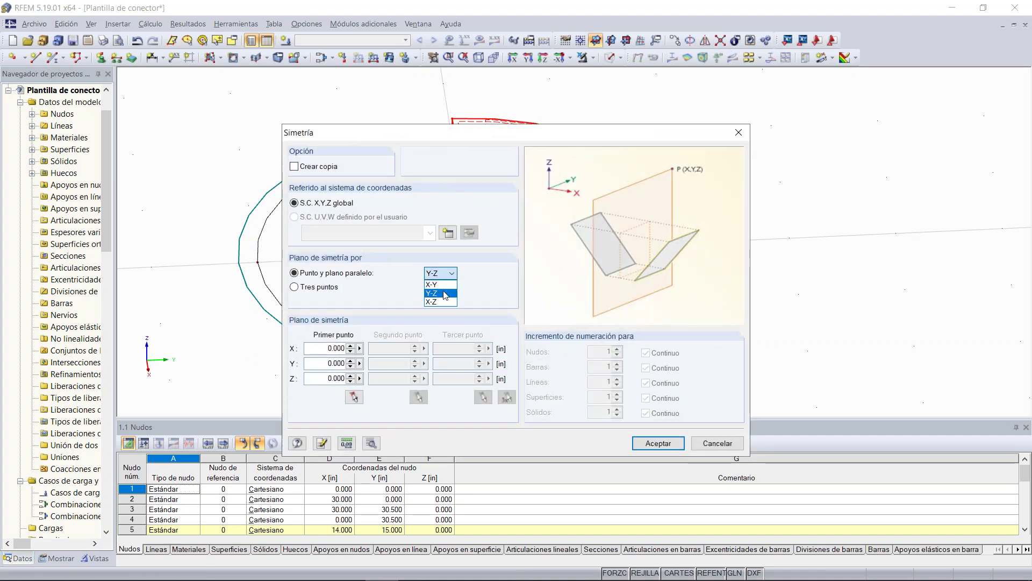
{"action": "left_click", "coordinate": [433, 303]}
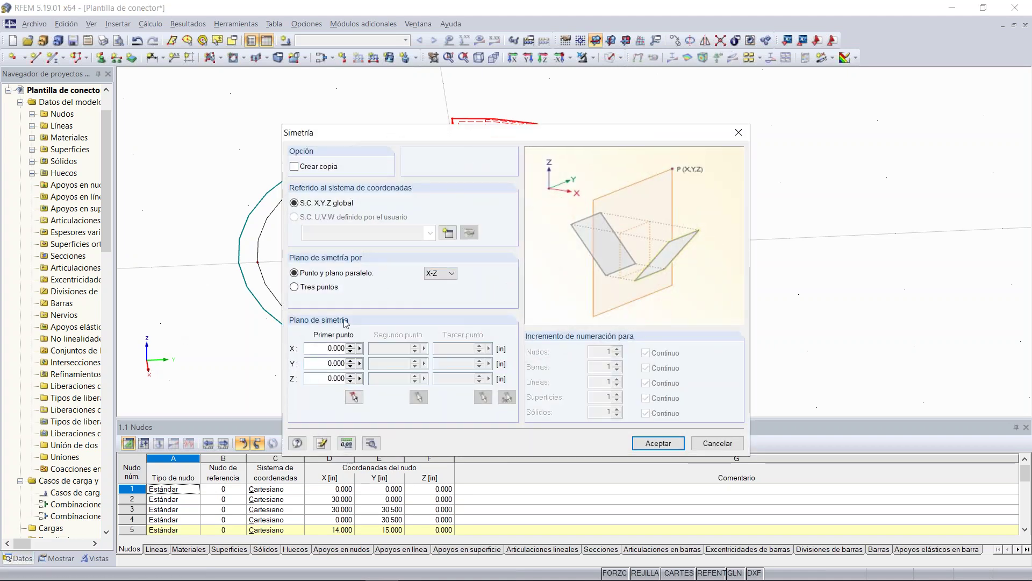
{"action": "left_click", "coordinate": [353, 397]}
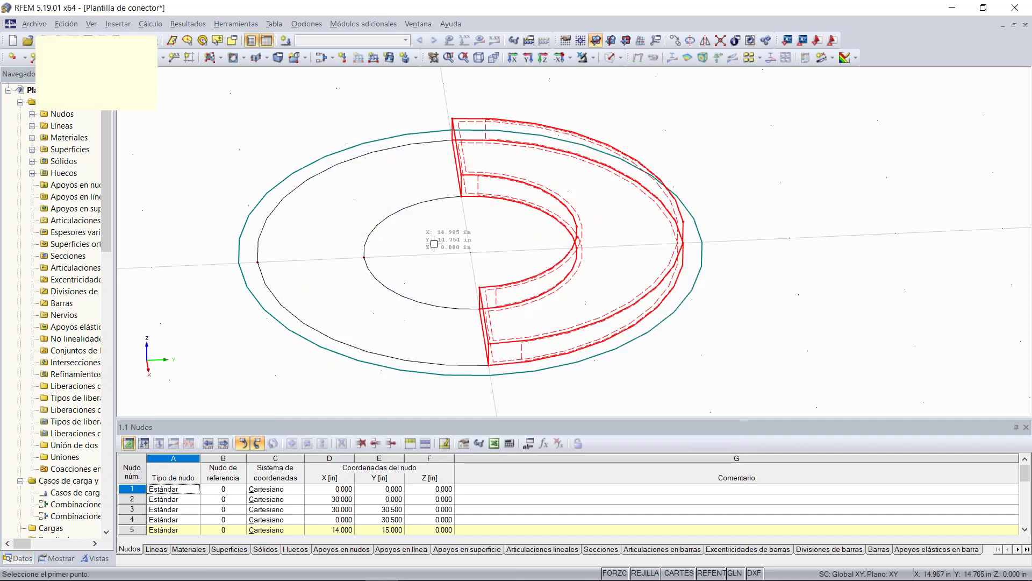
{"action": "left_click", "coordinate": [468, 256]}
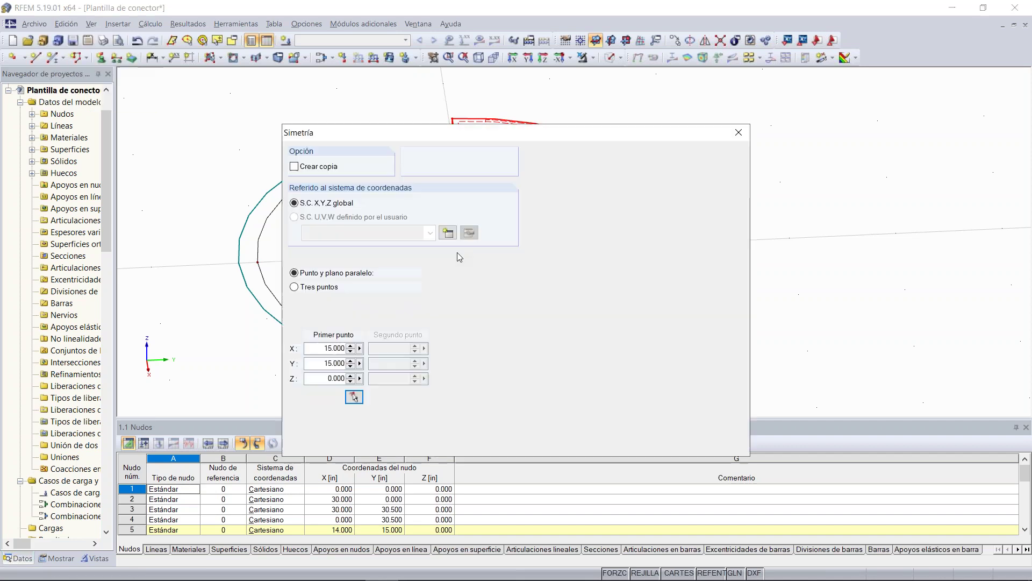
{"action": "left_click", "coordinate": [294, 166]}
{"action": "left_click", "coordinate": [638, 443]}
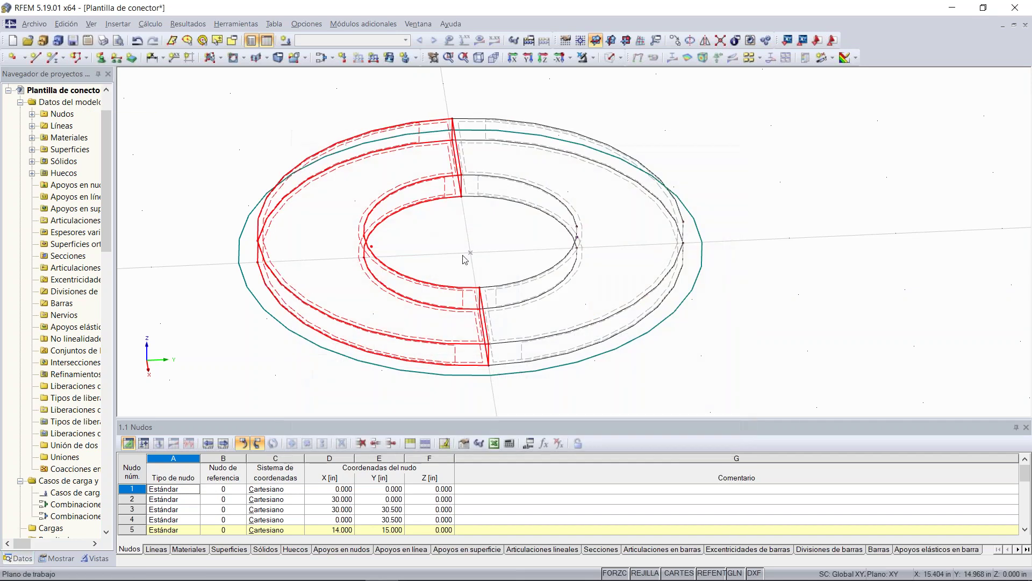
Check the stiffness types of the mirrored half-ring's top and bottom surfaces without changing them.
{"action": "middle_click_drag", "start_coordinate": [420, 242], "coordinate": [379, 208], "text": "ctrl"}
{"action": "double_click", "coordinate": [376, 203]}
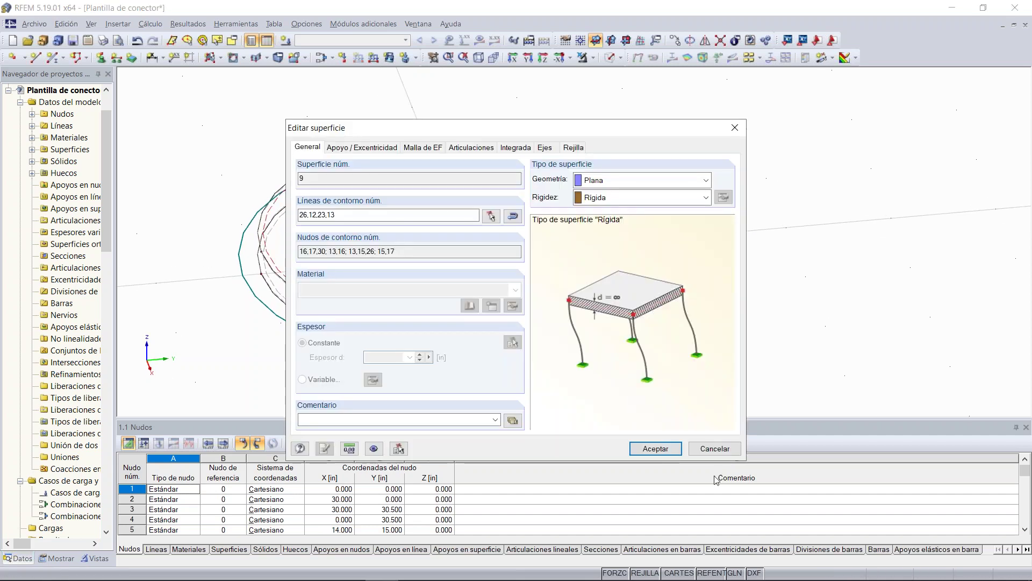
{"action": "left_click", "coordinate": [714, 449]}
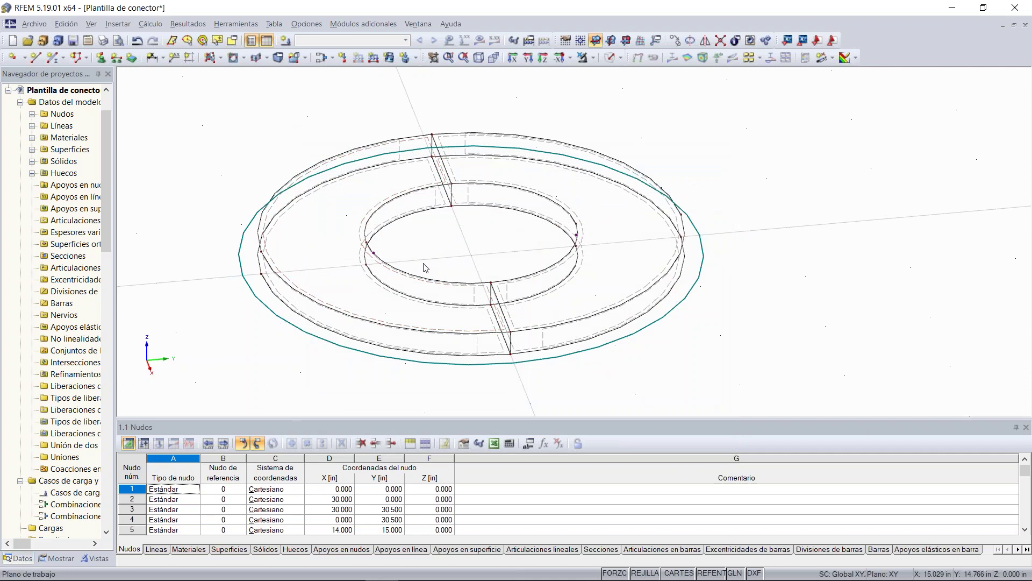
{"action": "middle_click_drag", "start_coordinate": [431, 188], "coordinate": [329, 214], "text": "ctrl"}
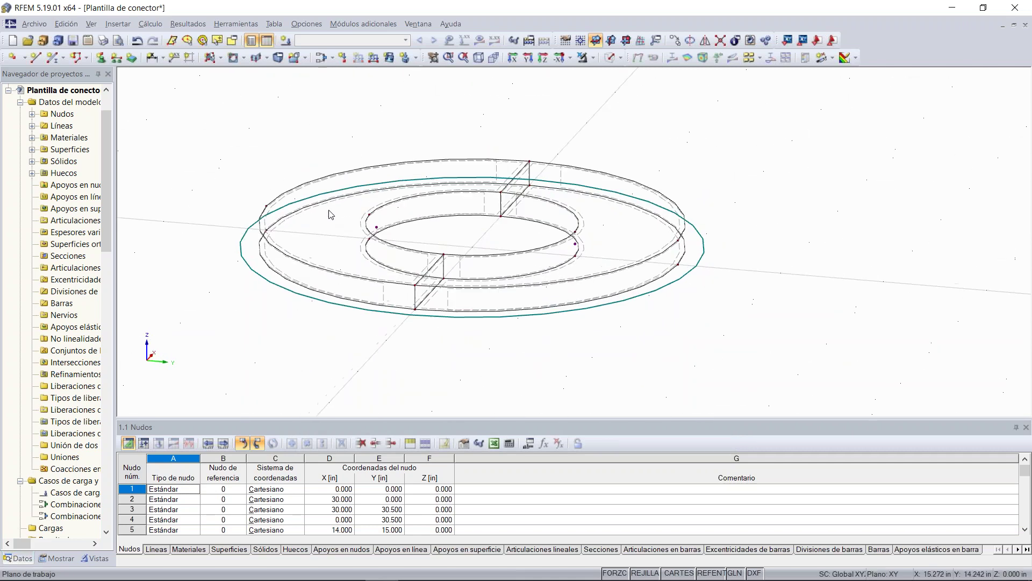
{"action": "double_click", "coordinate": [364, 228]}
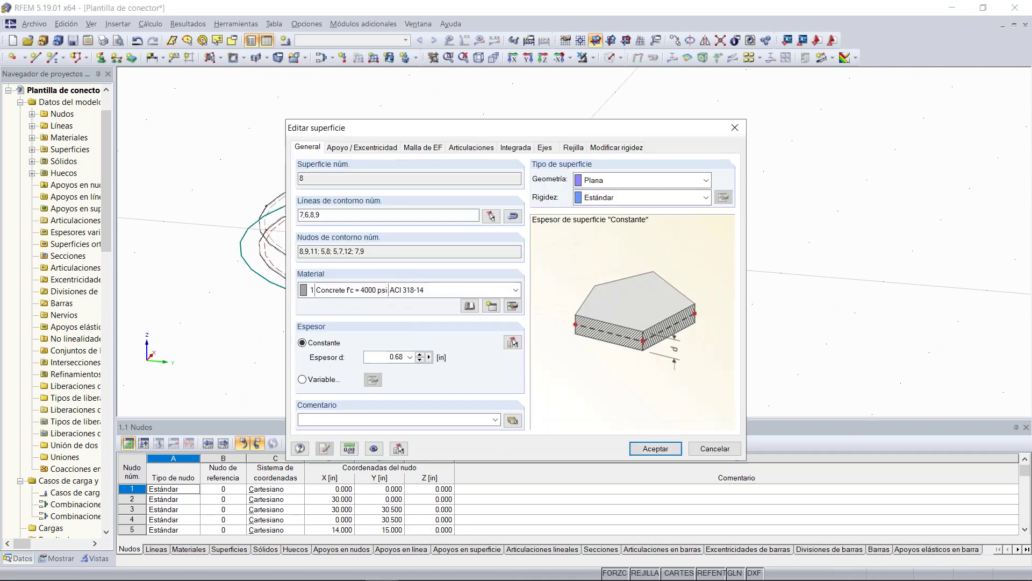
{"action": "left_click", "coordinate": [715, 448]}
Examine the complete ring in an isometric view and highlight all its objects.
{"action": "middle_click_drag", "start_coordinate": [438, 230], "coordinate": [430, 387], "text": "ctrl"}
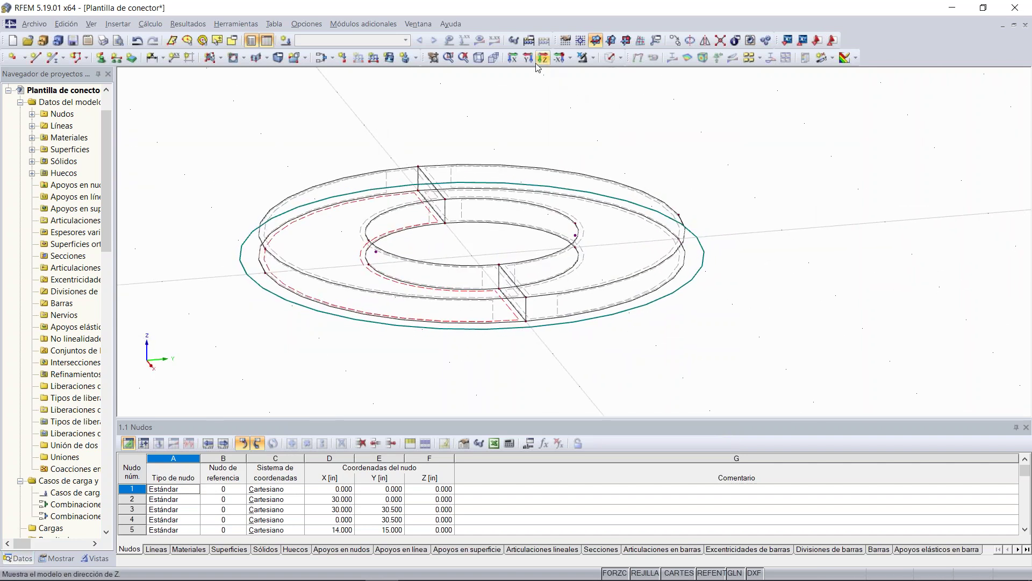
{"action": "left_click", "coordinate": [479, 57]}
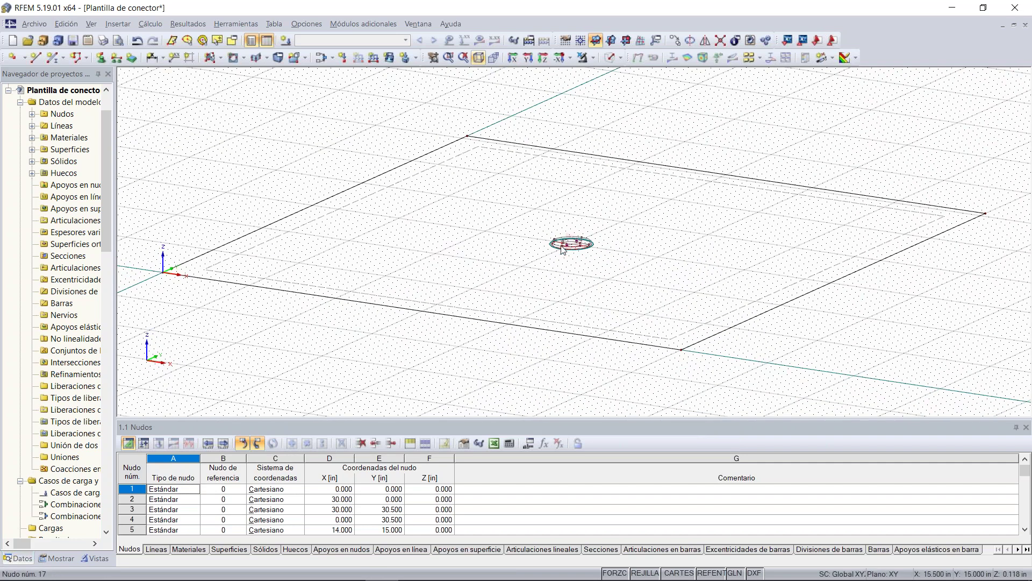
{"action": "scroll", "coordinate": [589, 248], "scroll_direction": "up", "scroll_amount": 6}
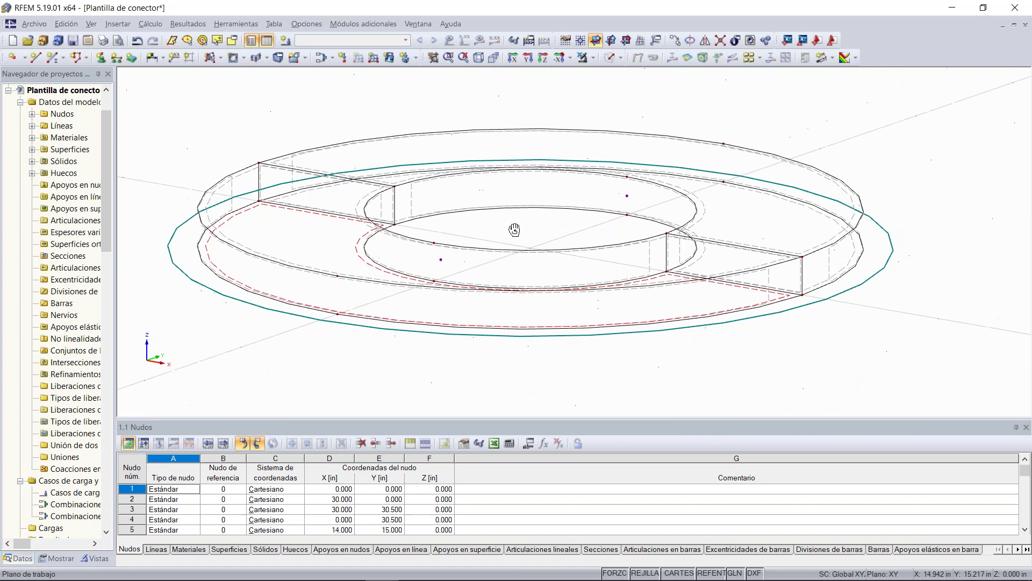
{"action": "middle_click_drag", "start_coordinate": [426, 253], "coordinate": [472, 226], "text": "ctrl"}
{"action": "middle_click_drag", "start_coordinate": [530, 198], "coordinate": [469, 263], "text": "ctrl"}
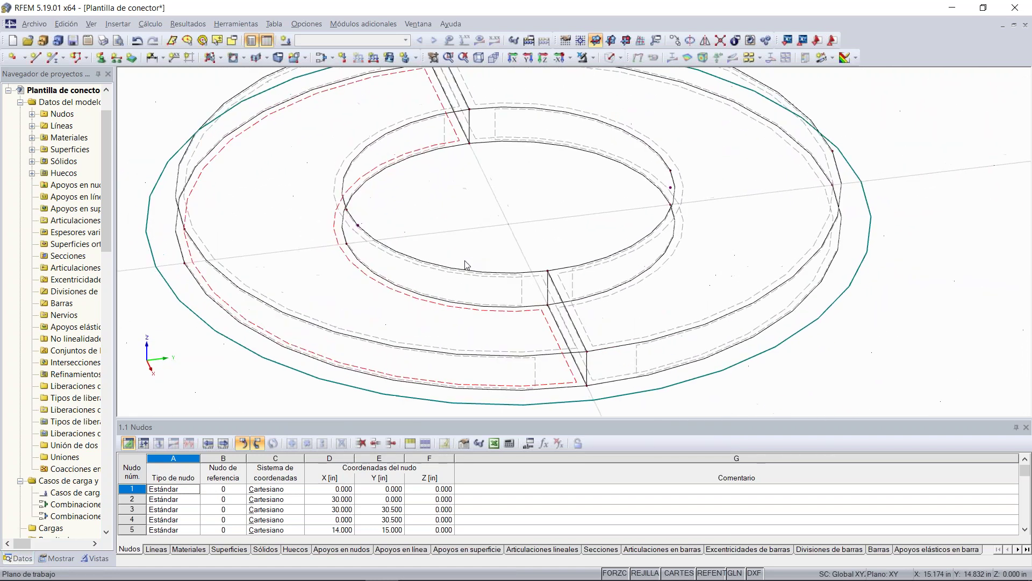
{"action": "scroll", "coordinate": [463, 262], "scroll_direction": "down", "scroll_amount": 3}
{"action": "left_click_drag", "start_coordinate": [660, 110], "coordinate": [309, 359]}
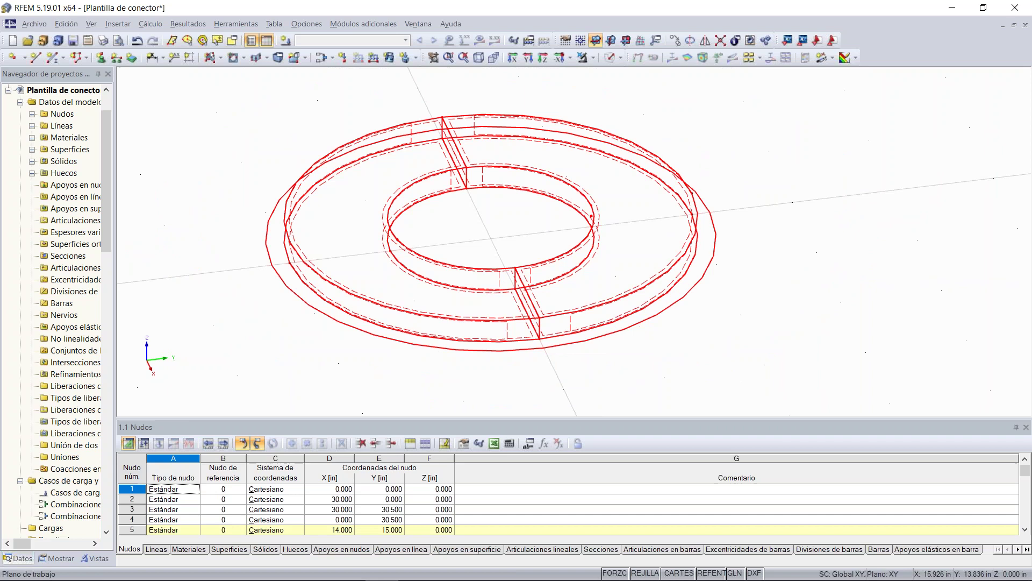
{"action": "left_click", "coordinate": [474, 235]}
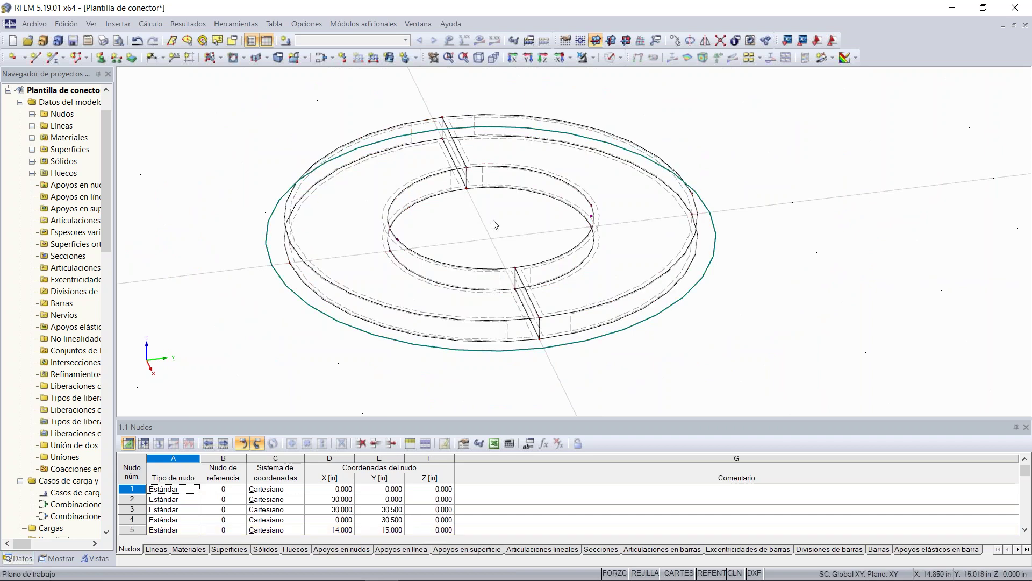
Mirror the complete ring as a copy about the X-Y plane through the centre point at X 15, Y 15, Z 0 in.
{"action": "middle_click_drag", "start_coordinate": [512, 229], "coordinate": [467, 259], "text": "ctrl"}
{"action": "left_click_drag", "start_coordinate": [561, 74], "coordinate": [373, 370]}
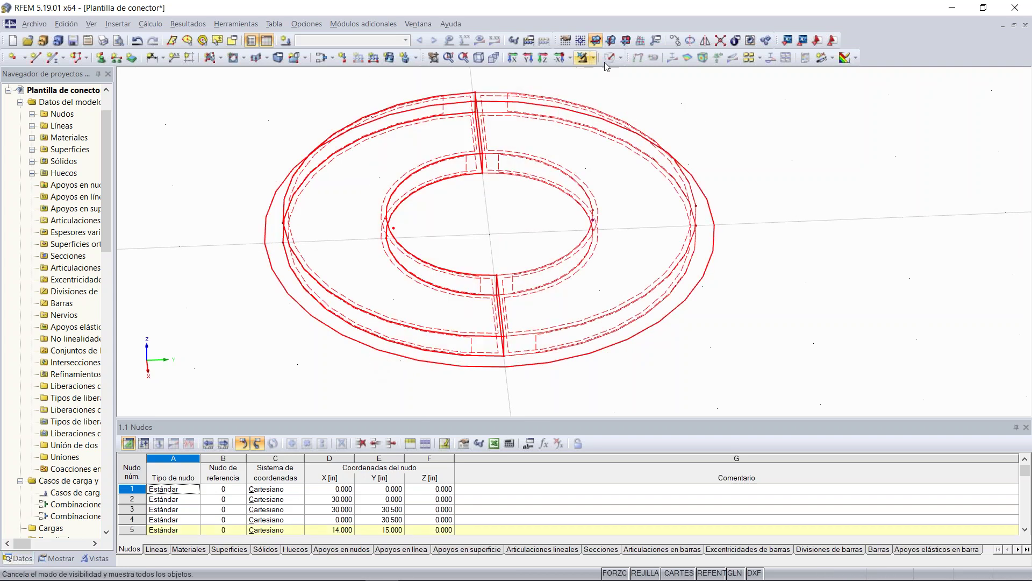
{"action": "left_click", "coordinate": [705, 40]}
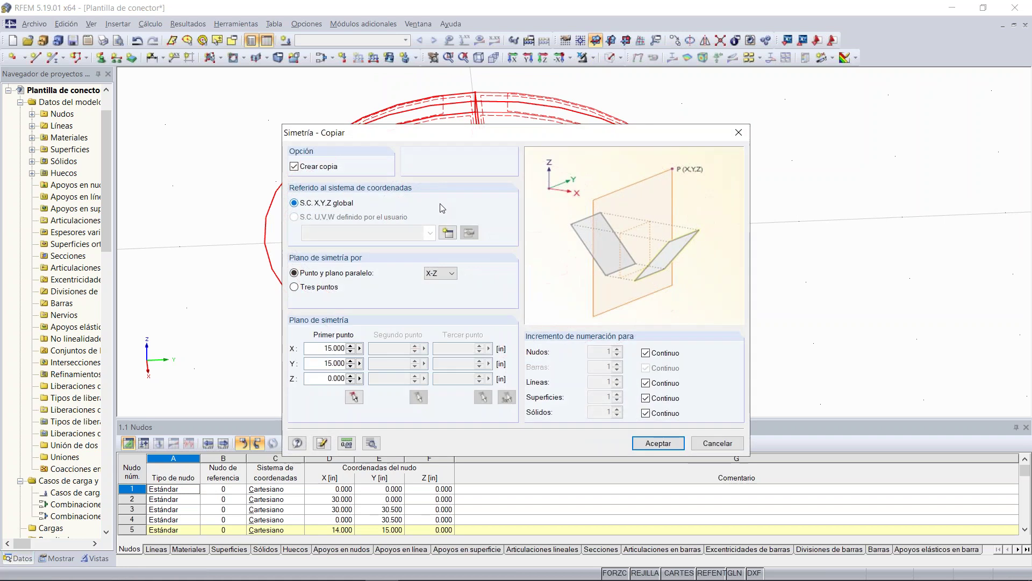
{"action": "left_click", "coordinate": [450, 273]}
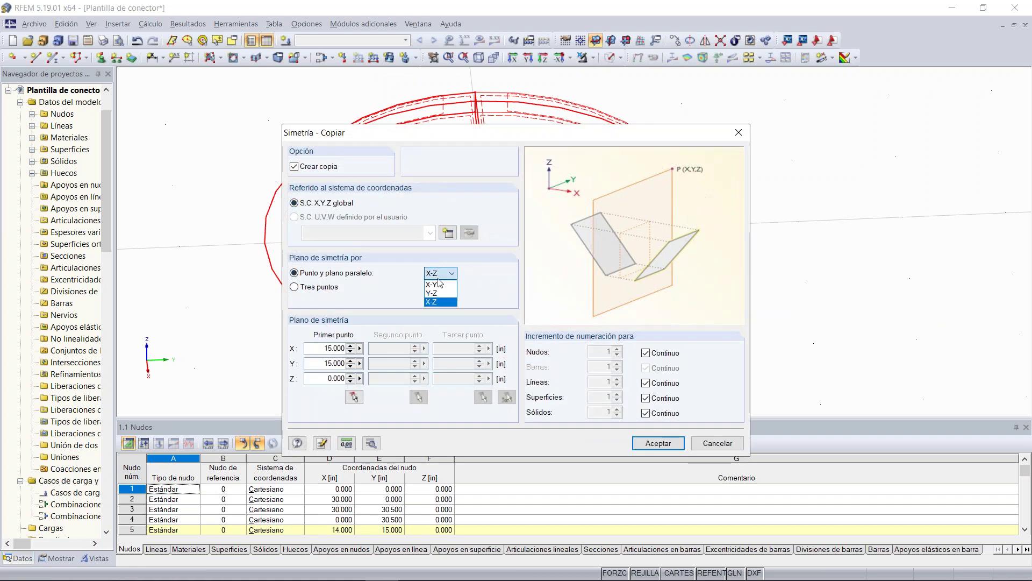
{"action": "left_click", "coordinate": [439, 284]}
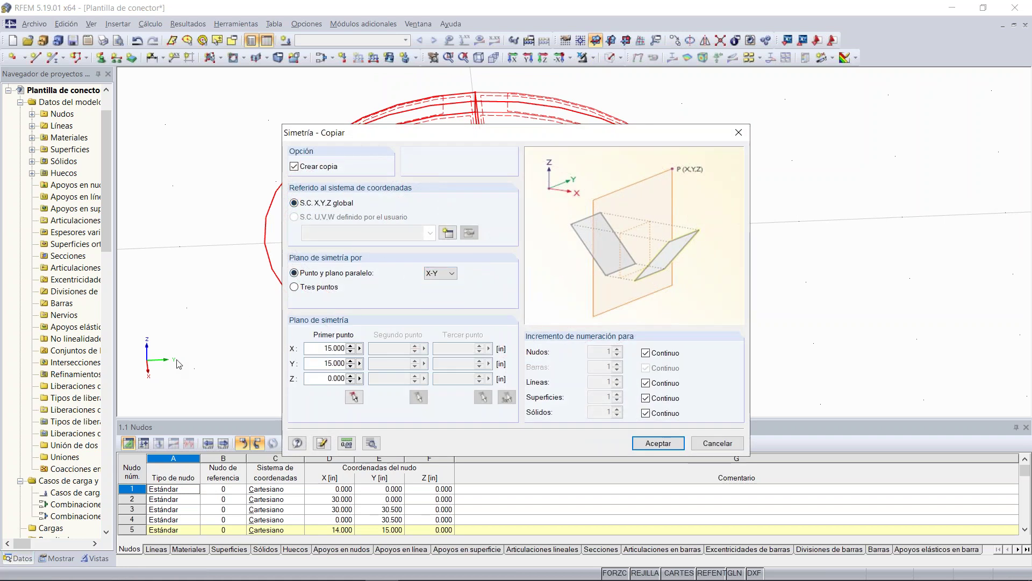
{"action": "left_click", "coordinate": [354, 397]}
{"action": "left_click", "coordinate": [490, 235]}
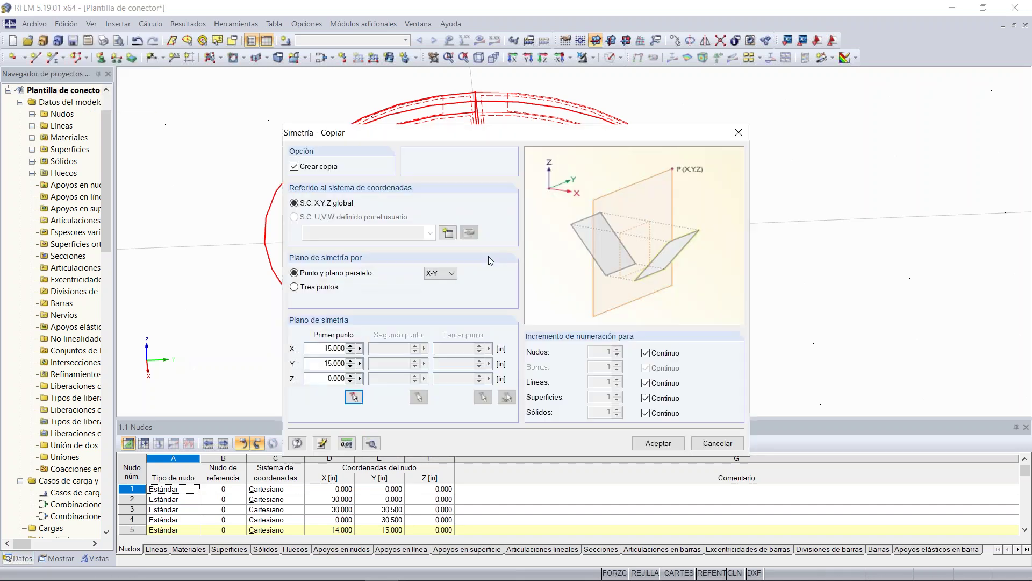
{"action": "left_click", "coordinate": [658, 443]}
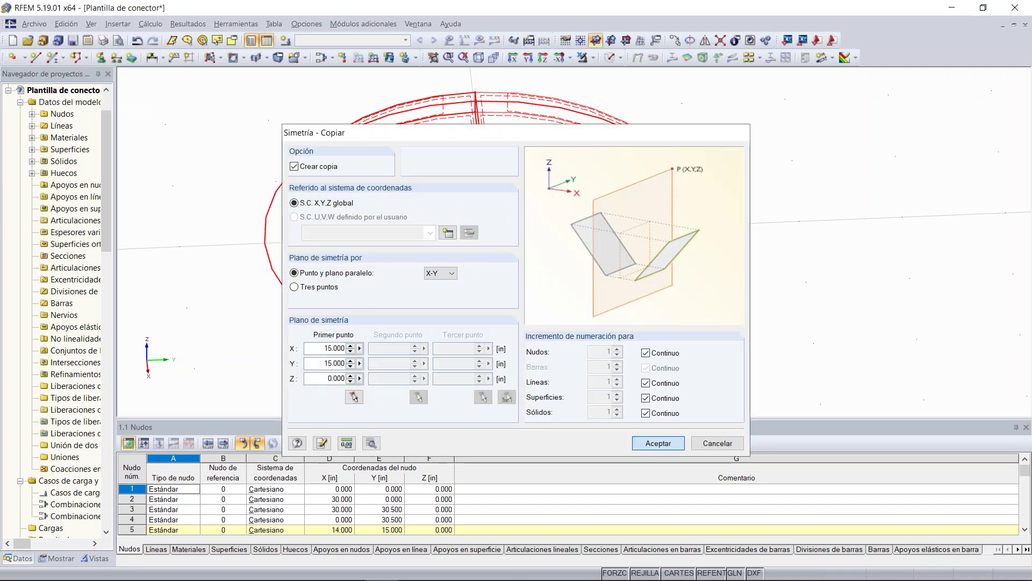
Display the model as transparent solids in a side view and turn off the work-plane grid.
{"action": "middle_click_drag", "start_coordinate": [458, 258], "coordinate": [659, 91], "text": "ctrl"}
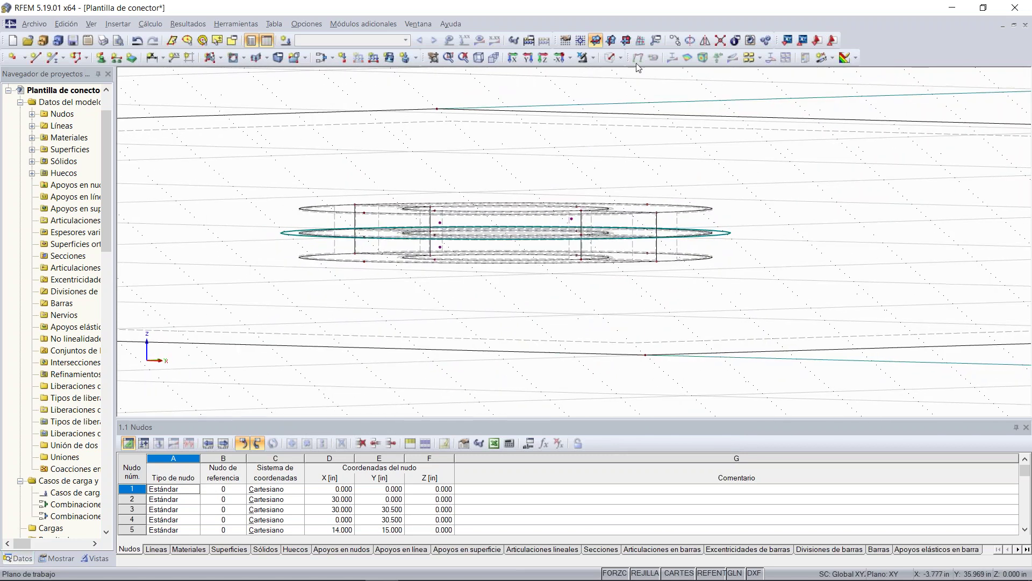
{"action": "left_click", "coordinate": [609, 58]}
{"action": "left_click", "coordinate": [612, 58]}
{"action": "middle_click_drag", "start_coordinate": [598, 103], "coordinate": [631, 101], "text": "ctrl"}
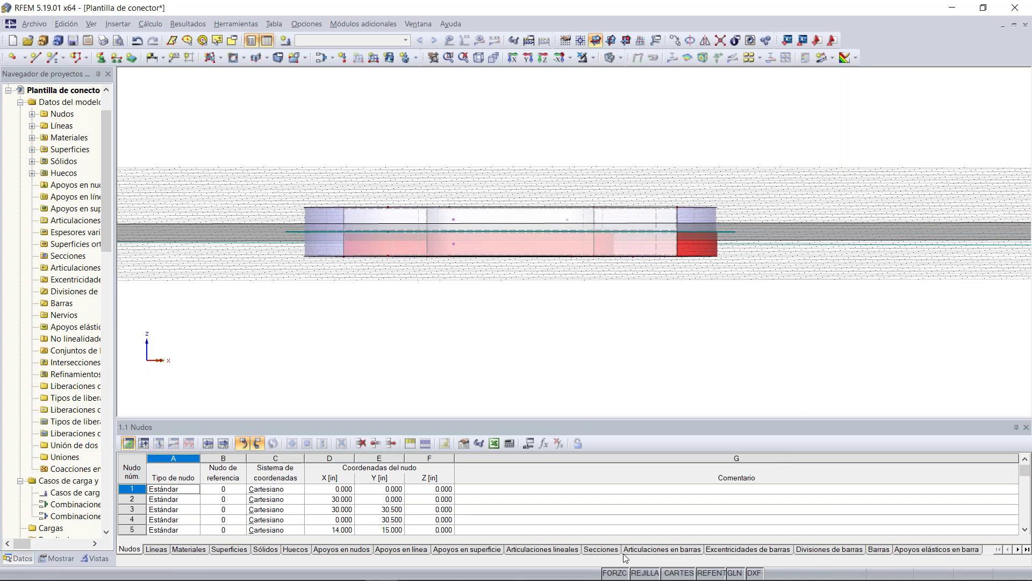
{"action": "left_click", "coordinate": [636, 576]}
{"action": "mouse_move", "coordinate": [581, 357]}
{"action": "middle_mouse_down", "text": "ctrl"}
{"action": "mouse_move", "coordinate": [553, 362]}
{"action": "mouse_move", "coordinate": [583, 350]}
{"action": "middle_mouse_up", "text": "ctrl"}
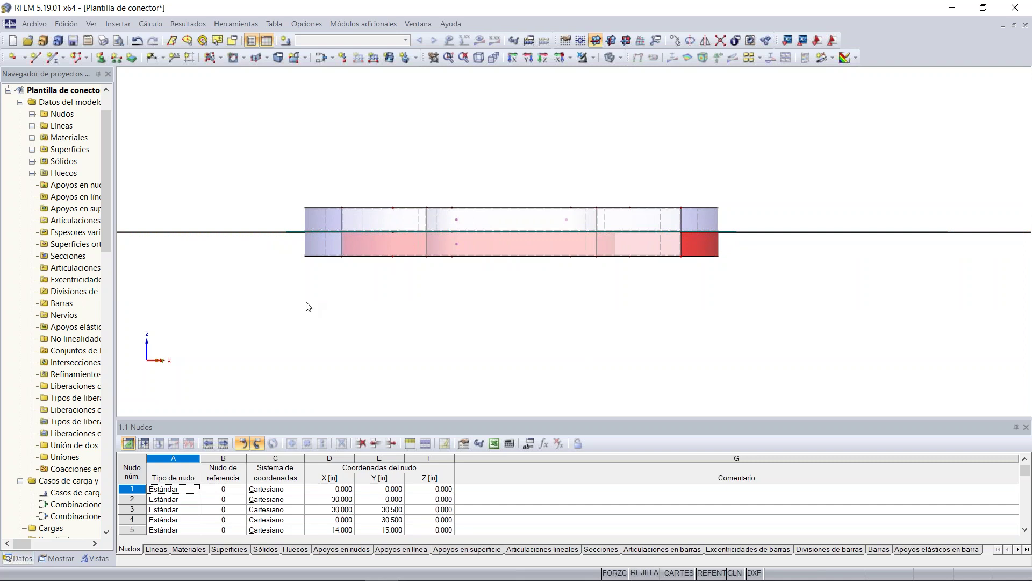
Move the lower ring's bottom-face nodes and lines by dZ -0.039 in without making copies.
{"action": "left_click_drag", "start_coordinate": [299, 255], "coordinate": [742, 294]}
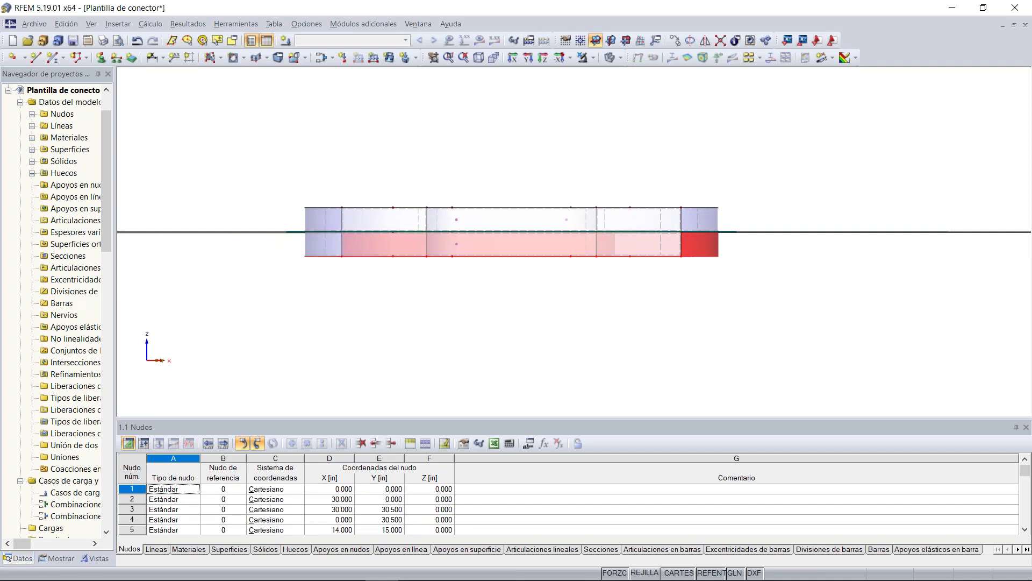
{"action": "left_click", "coordinate": [674, 40]}
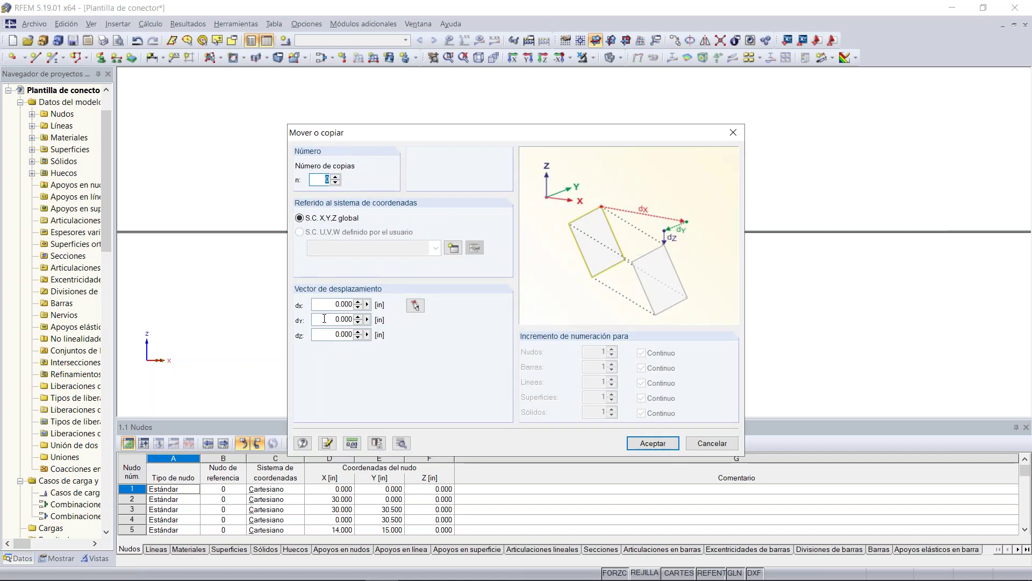
{"action": "left_click", "coordinate": [334, 336]}
{"action": "type", "text": "-0."}
{"action": "left_click", "coordinate": [654, 443]}
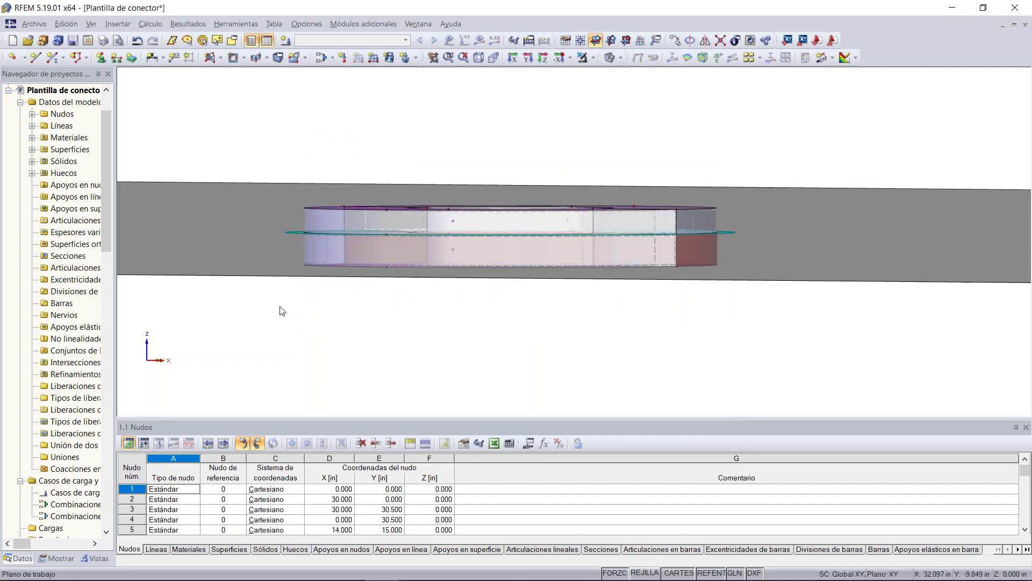
{"action": "middle_click_drag", "start_coordinate": [590, 122], "coordinate": [491, 256], "text": "ctrl"}
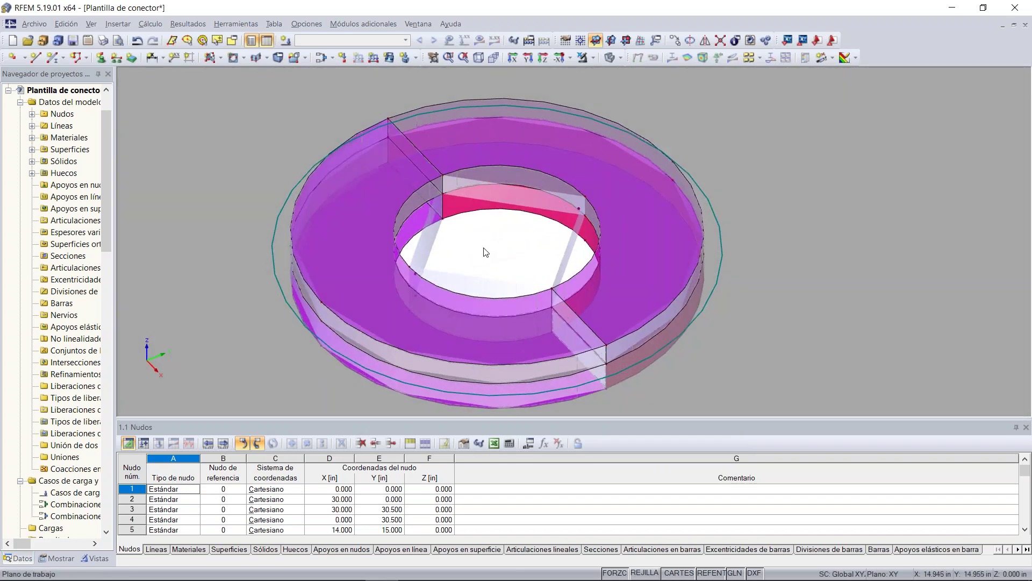
Place a standard node at the ring's centre at X 15, Y 15, Z 0 in.
{"action": "scroll", "coordinate": [488, 251], "scroll_direction": "down", "scroll_amount": 1}
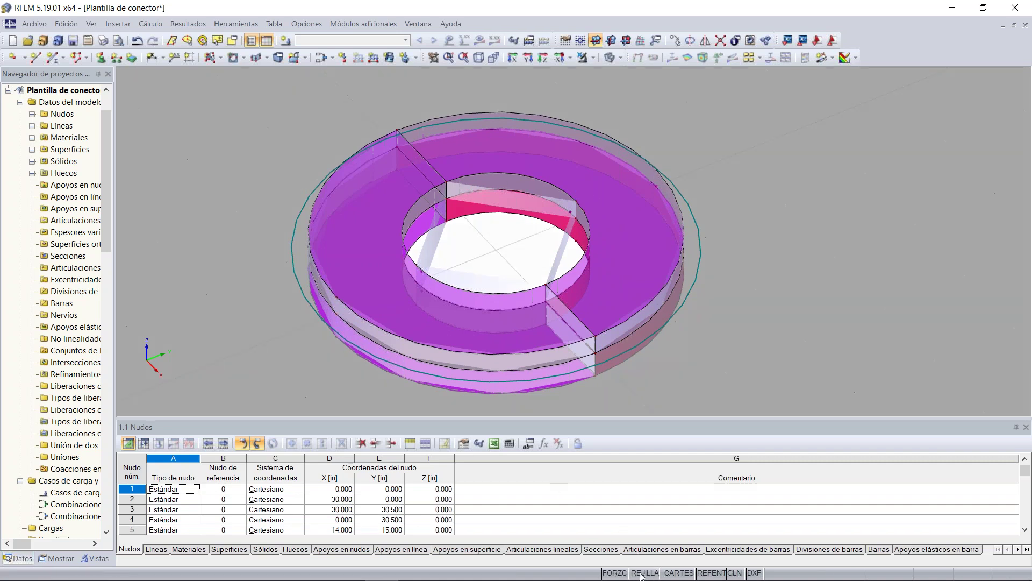
{"action": "left_click", "coordinate": [12, 57]}
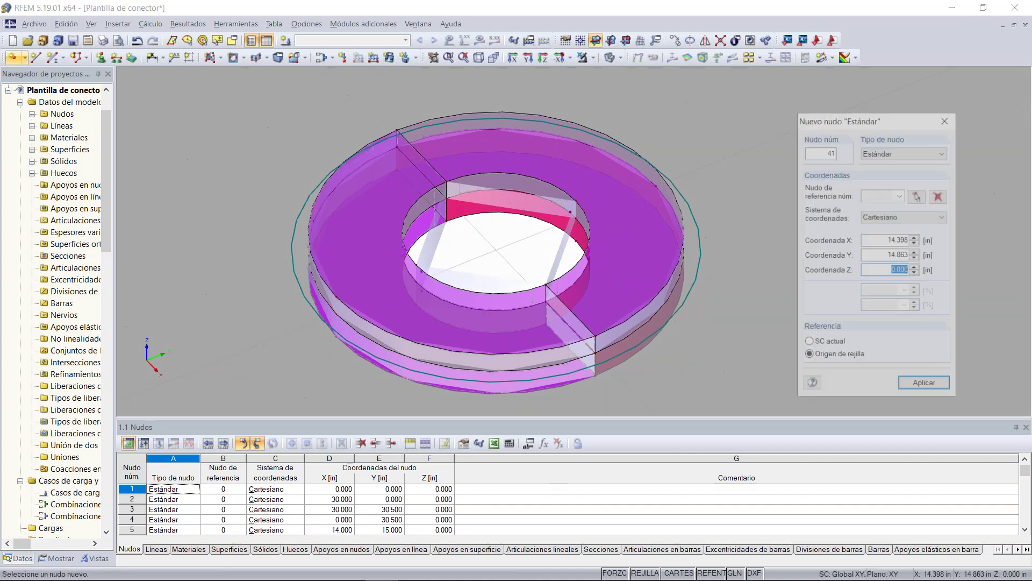
{"action": "left_click", "coordinate": [496, 249]}
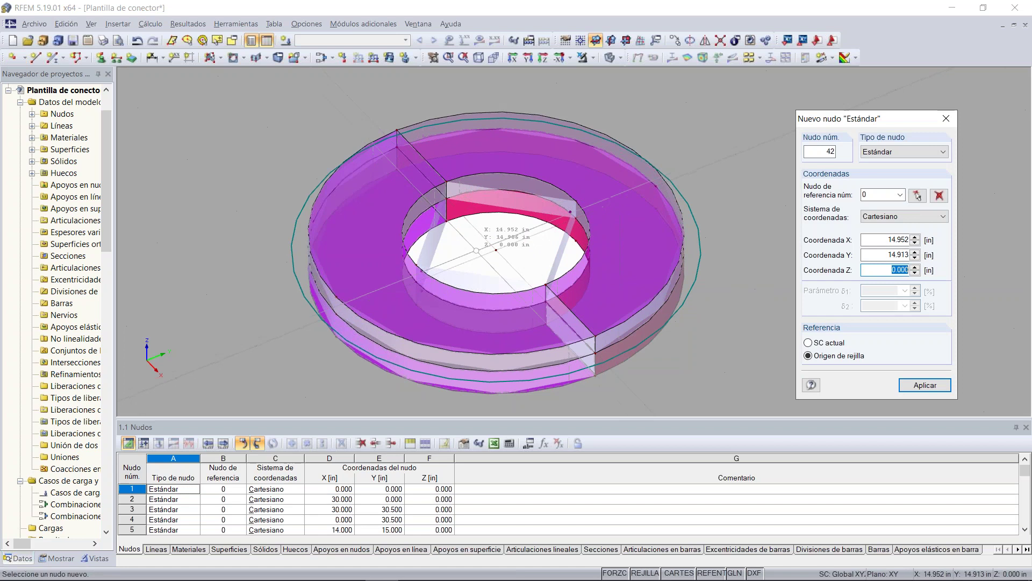
{"action": "key", "text": "Escape"}
Copy the centre node once with a displacement of dZ 0.118 in.
{"action": "scroll", "coordinate": [496, 249], "scroll_direction": "up", "scroll_amount": 5}
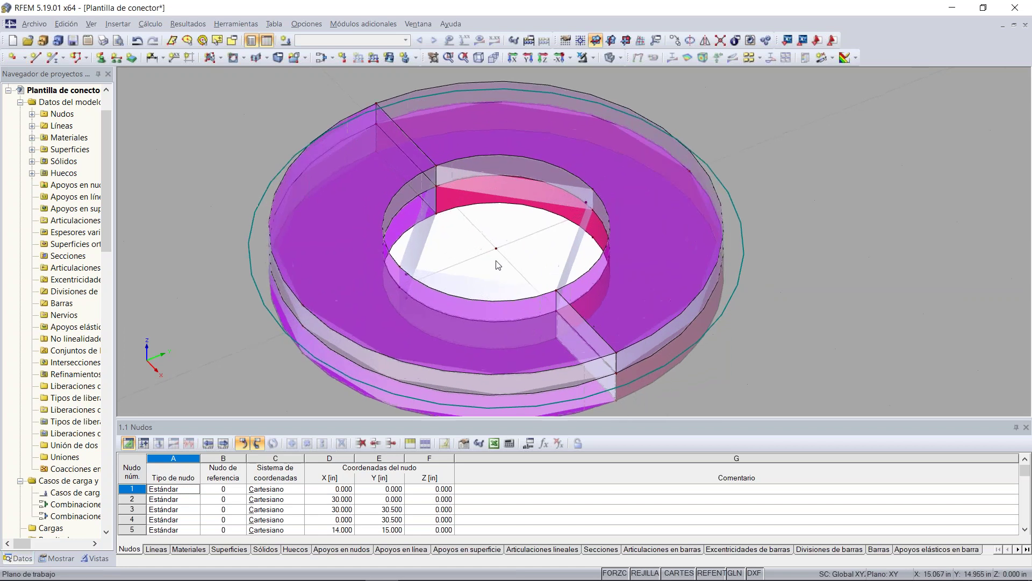
{"action": "middle_click_drag", "start_coordinate": [482, 249], "coordinate": [483, 238], "text": "ctrl"}
{"action": "left_click", "coordinate": [482, 236]}
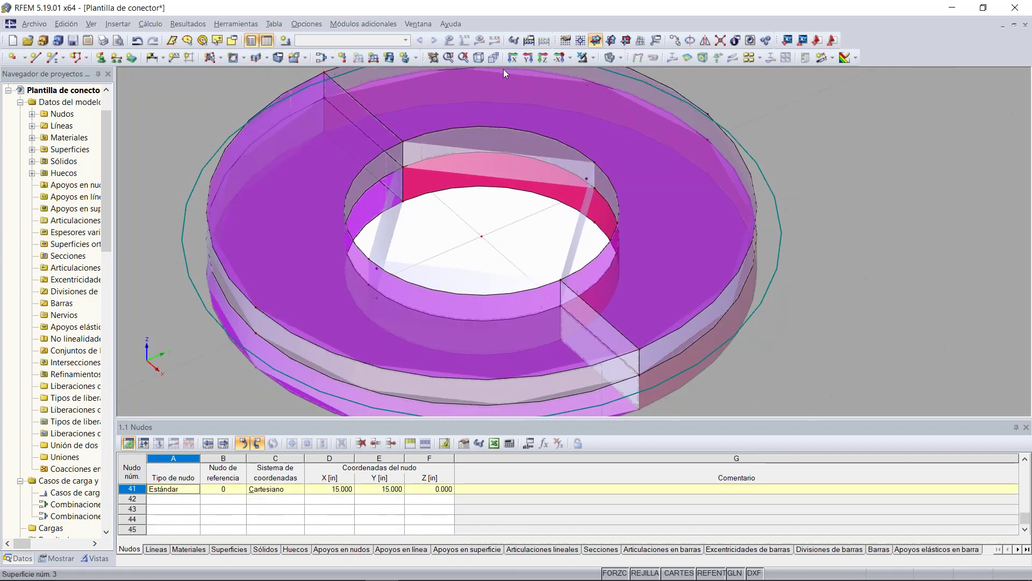
{"action": "left_click", "coordinate": [673, 40]}
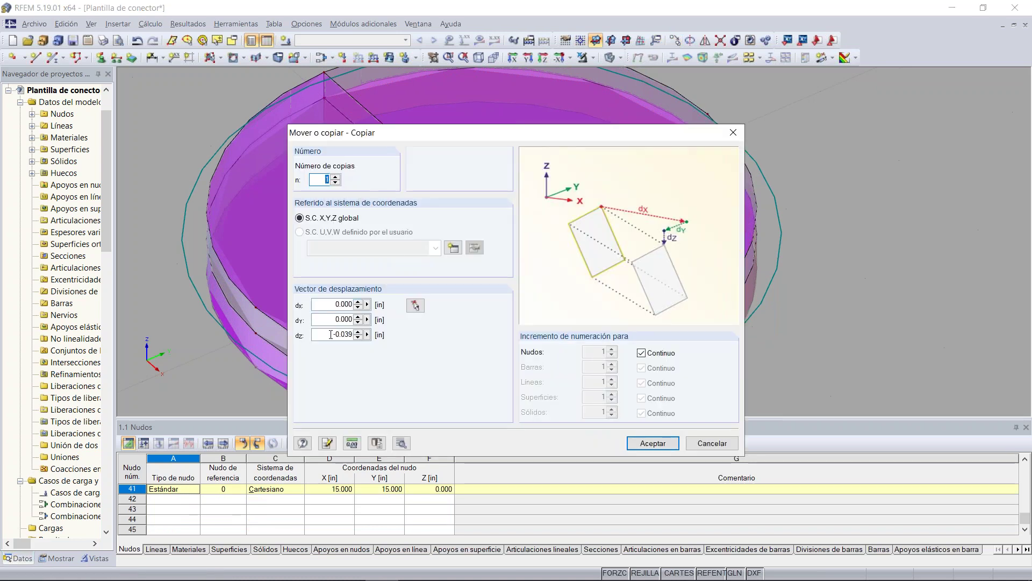
{"action": "left_click_drag", "start_coordinate": [331, 334], "coordinate": [372, 337]}
{"action": "type", "text": "0.118"}
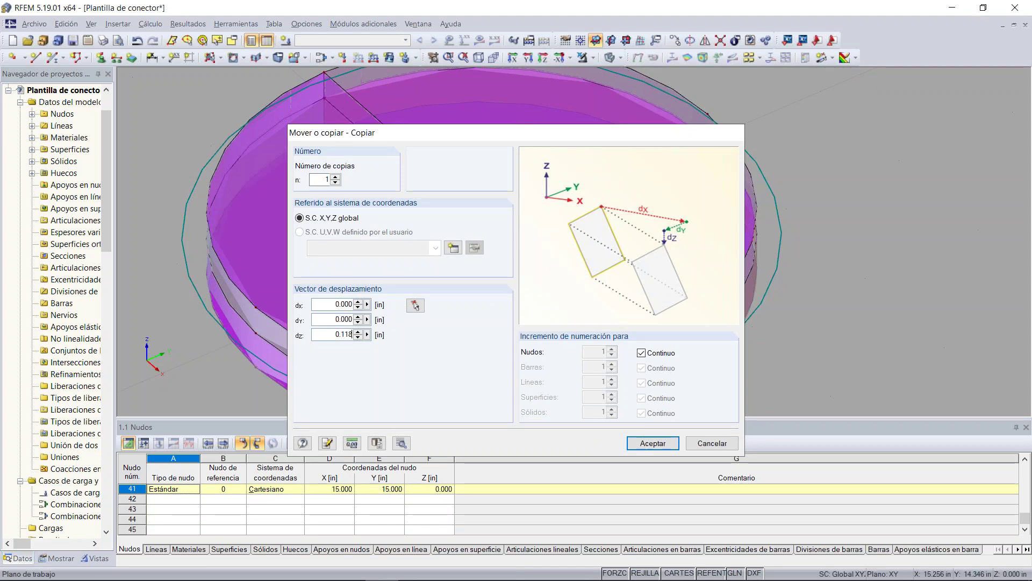
{"action": "key", "text": "Return"}
Copy the centre node once with a displacement of dZ -0.157 in.
{"action": "left_click", "coordinate": [483, 237]}
{"action": "left_click", "coordinate": [675, 41]}
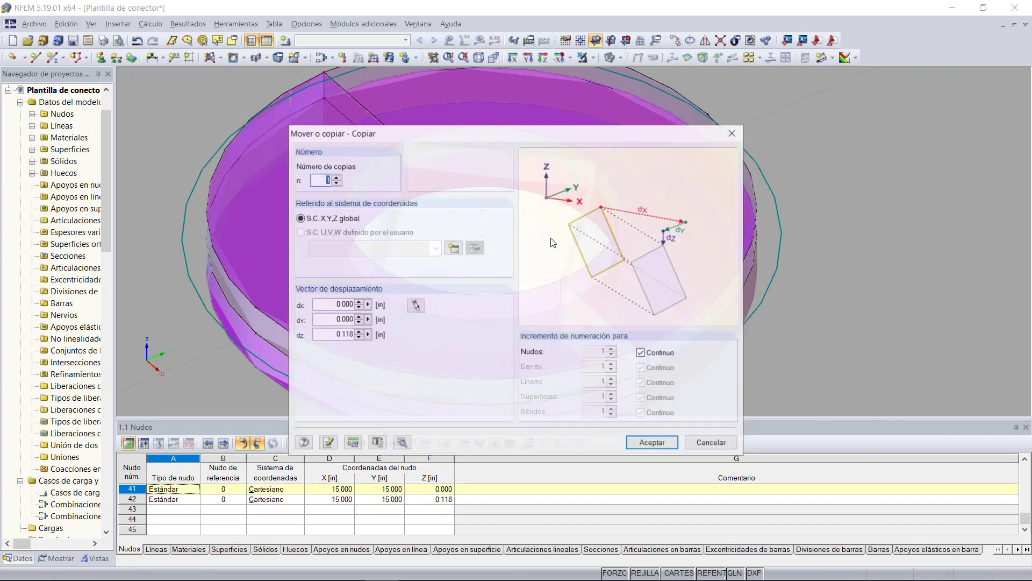
{"action": "left_click_drag", "start_coordinate": [329, 334], "coordinate": [375, 339]}
{"action": "type", "text": "-0"}
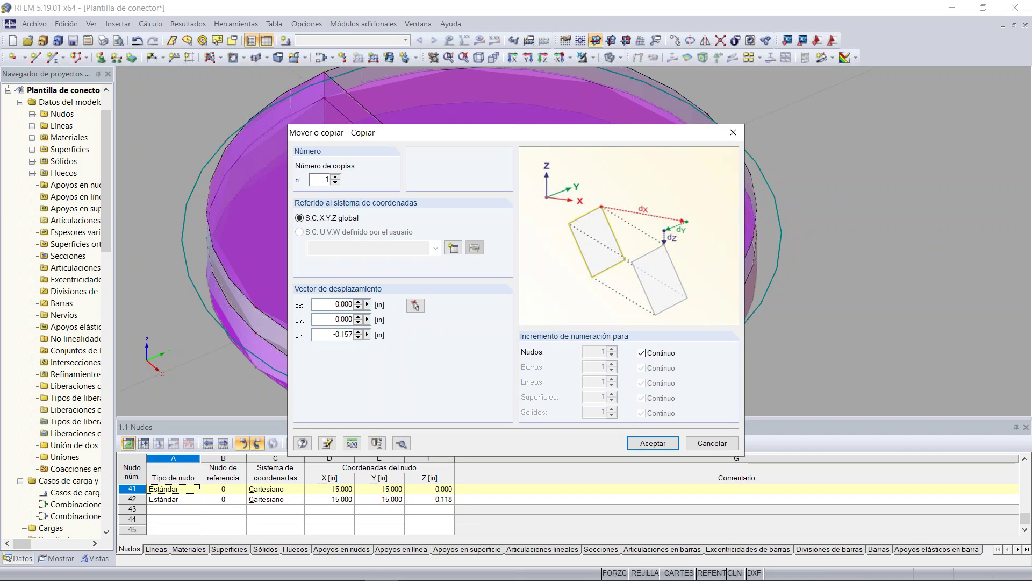
{"action": "key", "text": "Return"}
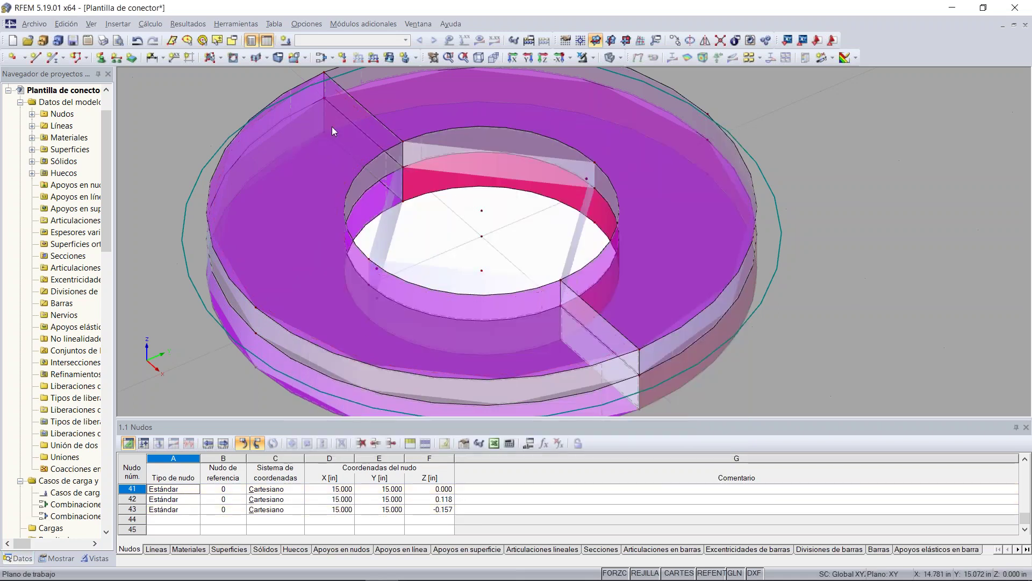
Define a new beam member with a parametric solid round section of diameter 0.75 in, adding Steel A36 from the library as its material.
{"action": "left_click", "coordinate": [51, 59]}
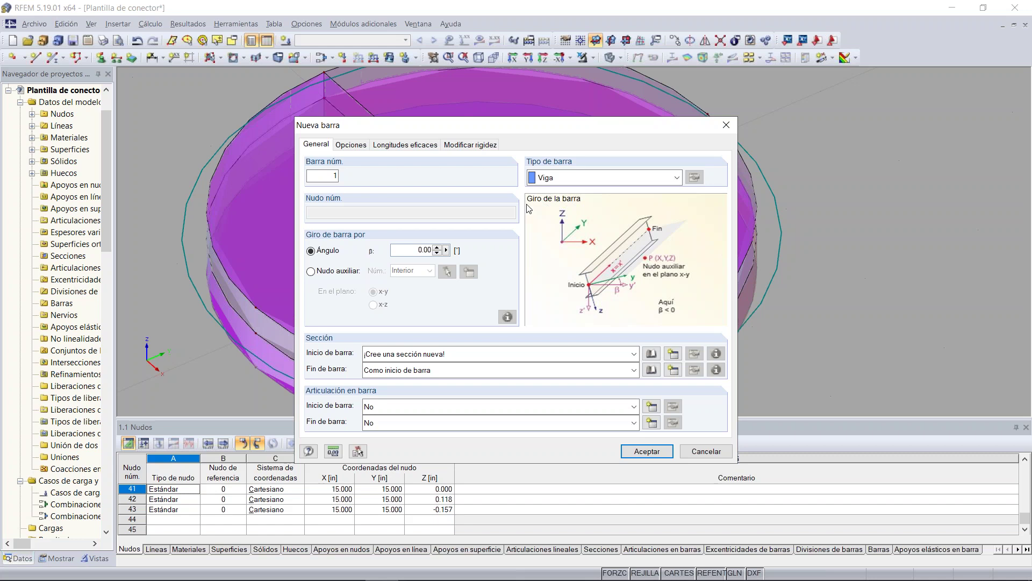
{"action": "left_click", "coordinate": [658, 357]}
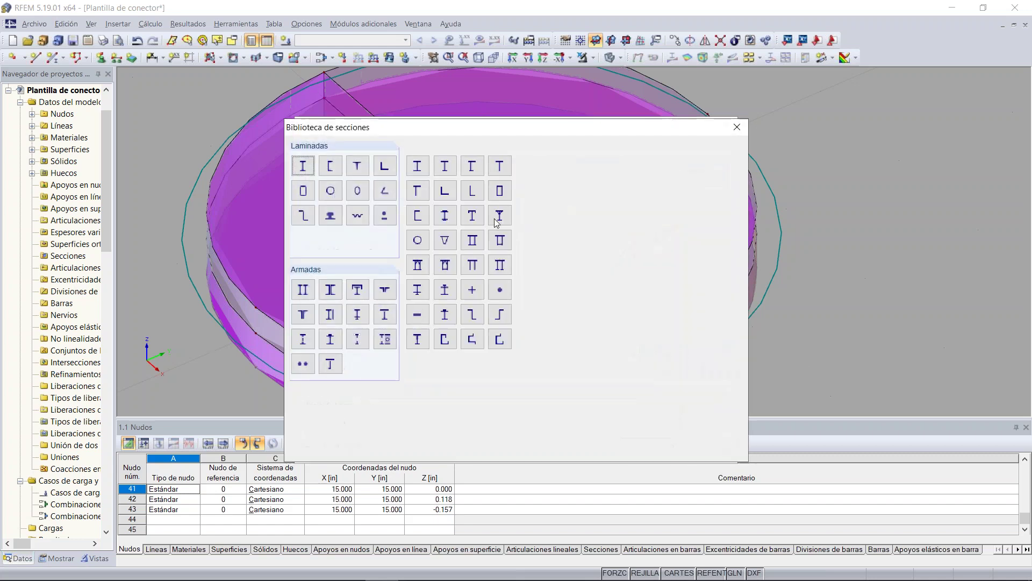
{"action": "left_click", "coordinate": [497, 291]}
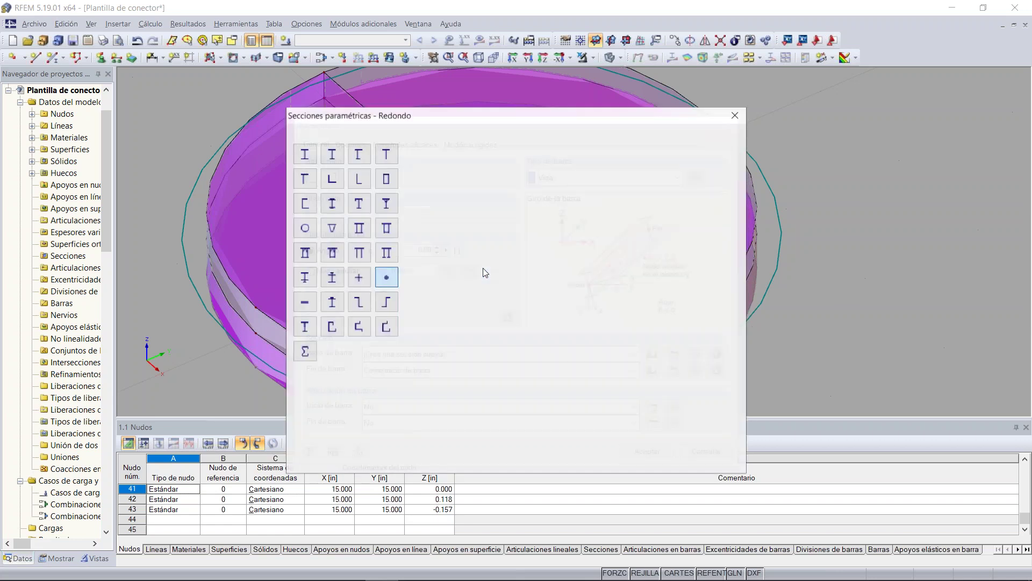
{"action": "type", "text": "0.75"}
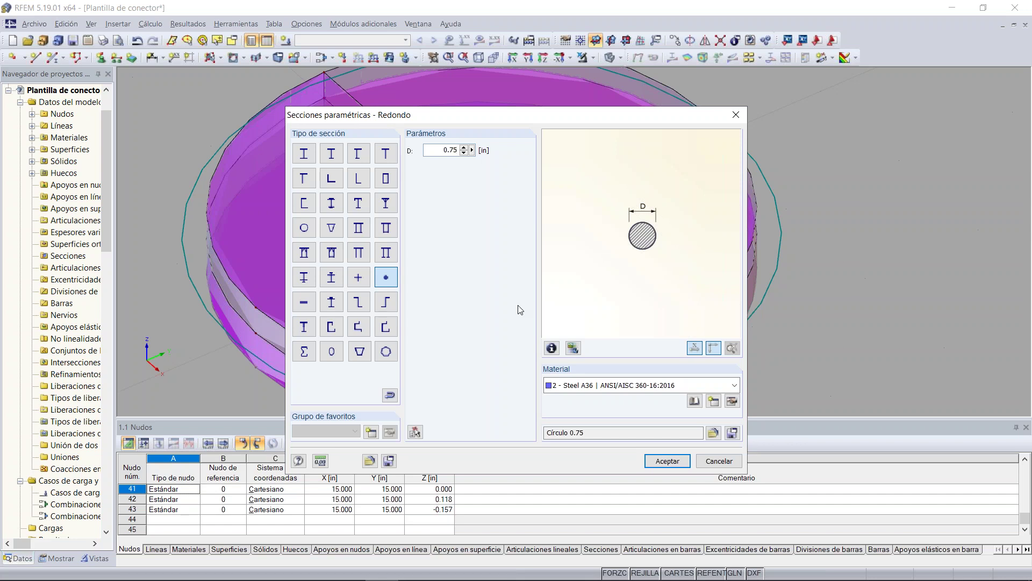
{"action": "left_click", "coordinate": [598, 388]}
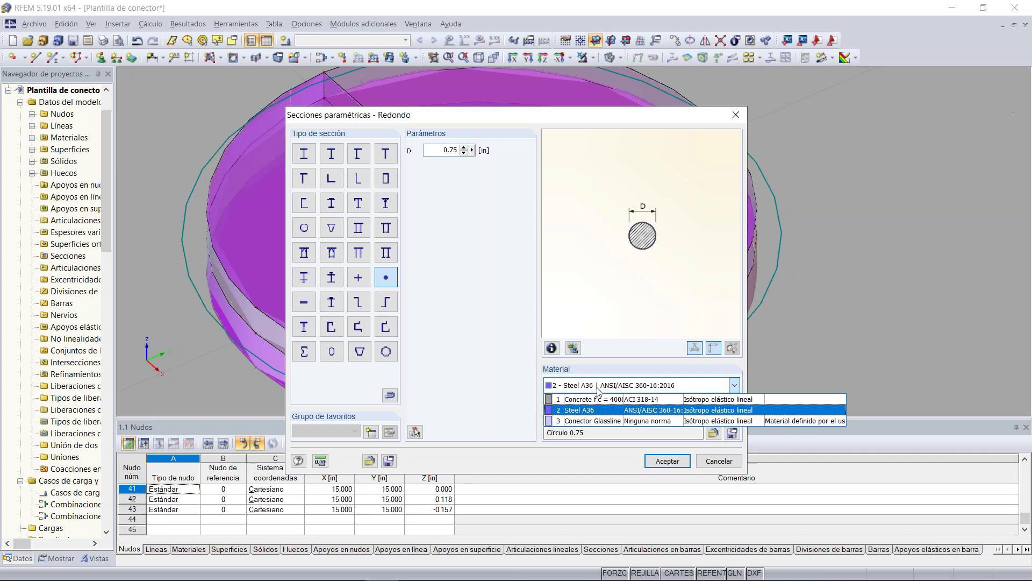
{"action": "left_click", "coordinate": [599, 389]}
{"action": "left_click", "coordinate": [689, 404]}
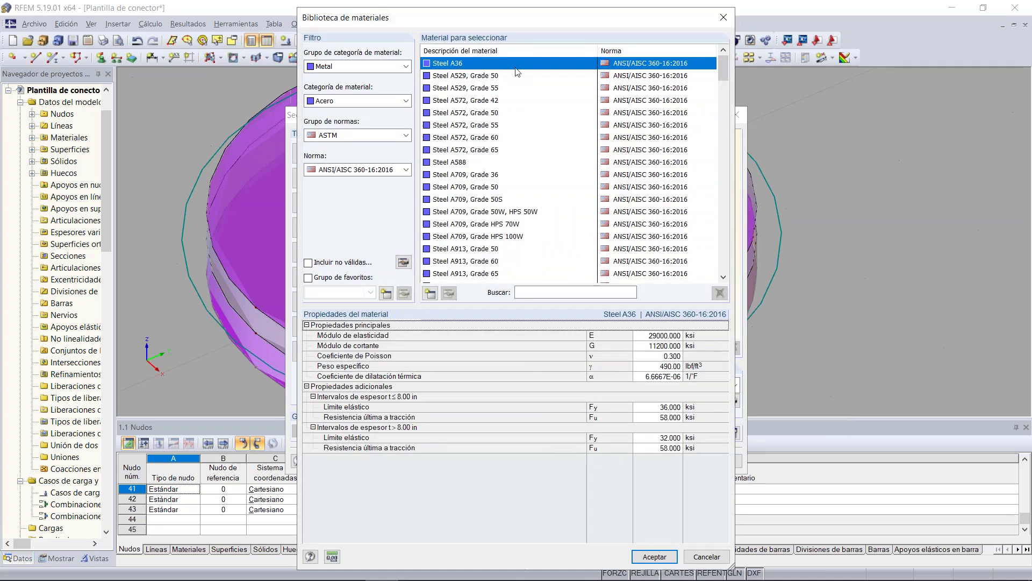
{"action": "left_click", "coordinate": [645, 557]}
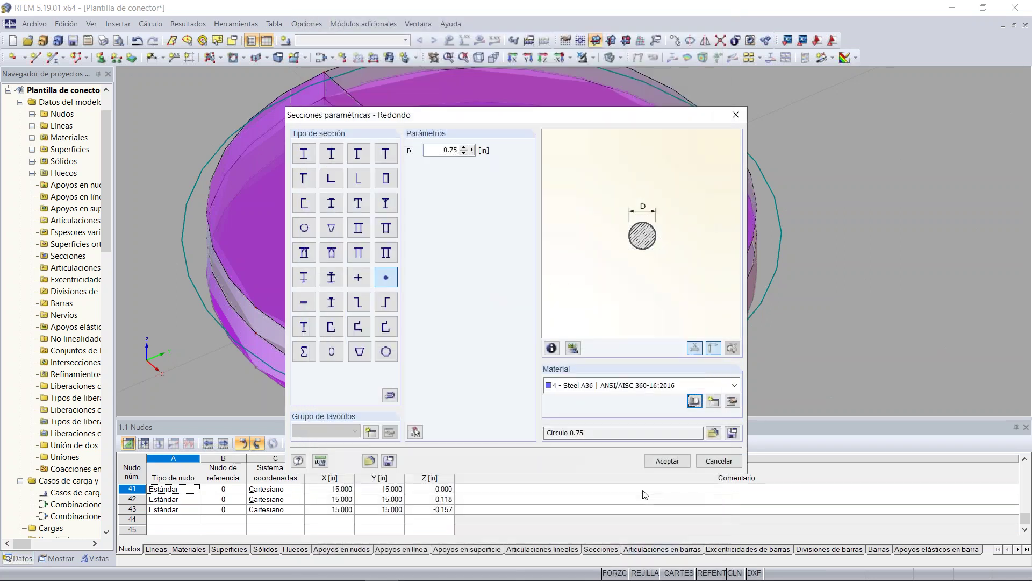
{"action": "left_click", "coordinate": [659, 463]}
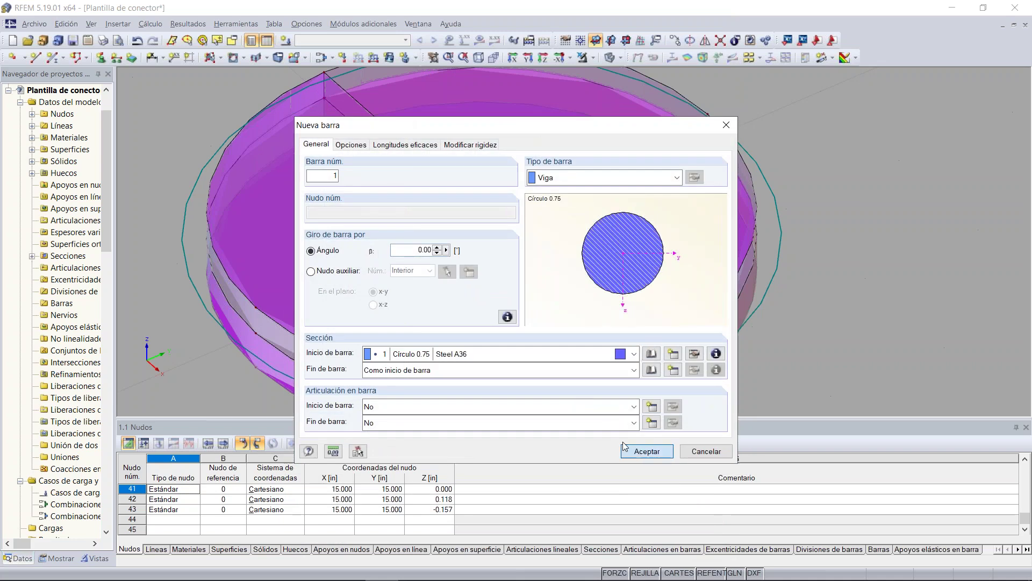
Draw the beam member through the ring's centre between the lowest and highest centre nodes.
{"action": "left_click", "coordinate": [666, 449]}
{"action": "left_click", "coordinate": [482, 210]}
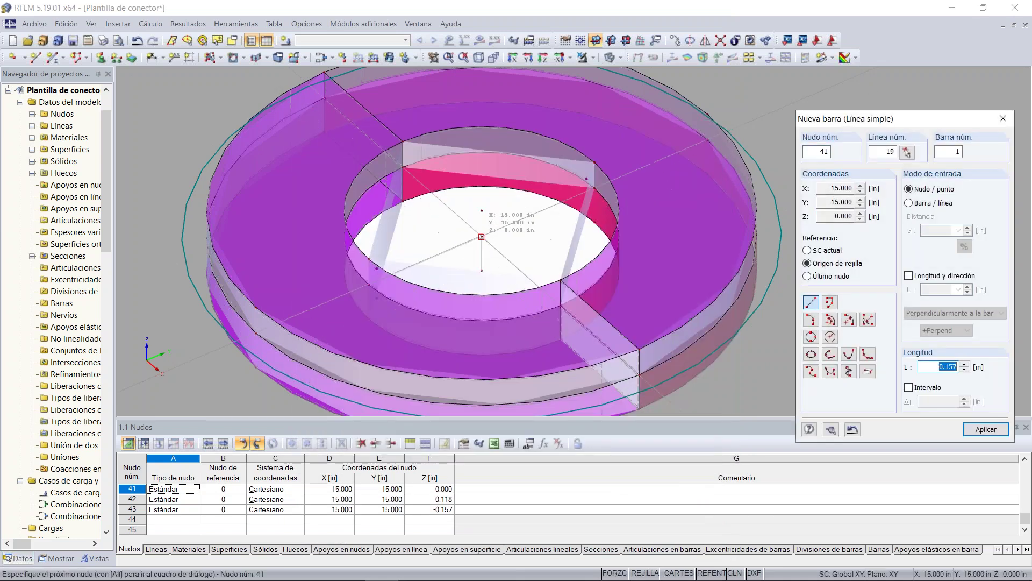
{"action": "left_click", "coordinate": [482, 211]}
{"action": "key", "text": "Escape"}
{"action": "key", "text": "Escape"}
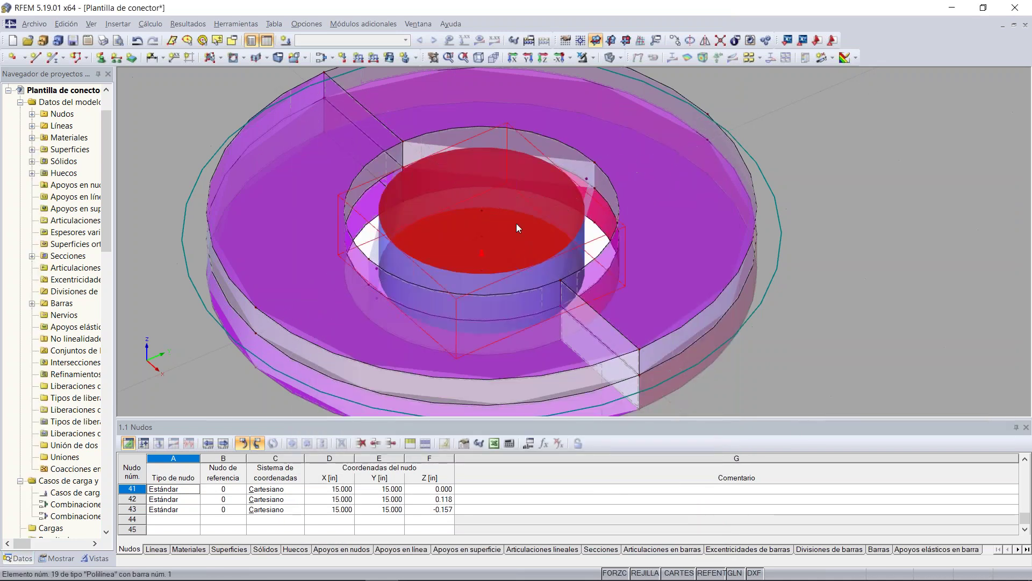
{"action": "scroll", "coordinate": [530, 179], "scroll_direction": "down", "scroll_amount": 3}
{"action": "middle_click_drag", "start_coordinate": [530, 179], "coordinate": [350, 382], "text": "ctrl"}
{"action": "middle_click_drag", "start_coordinate": [425, 262], "coordinate": [586, 130], "text": "ctrl"}
{"action": "middle_click_drag", "start_coordinate": [479, 218], "coordinate": [421, 176], "text": "ctrl"}
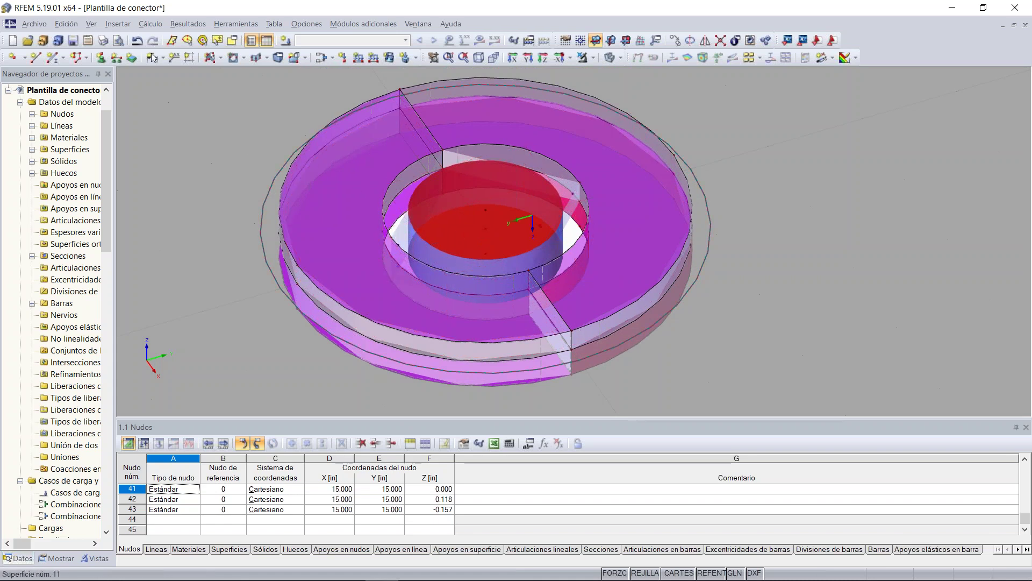
{"action": "left_click", "coordinate": [267, 59]}
{"action": "left_click", "coordinate": [267, 58]}
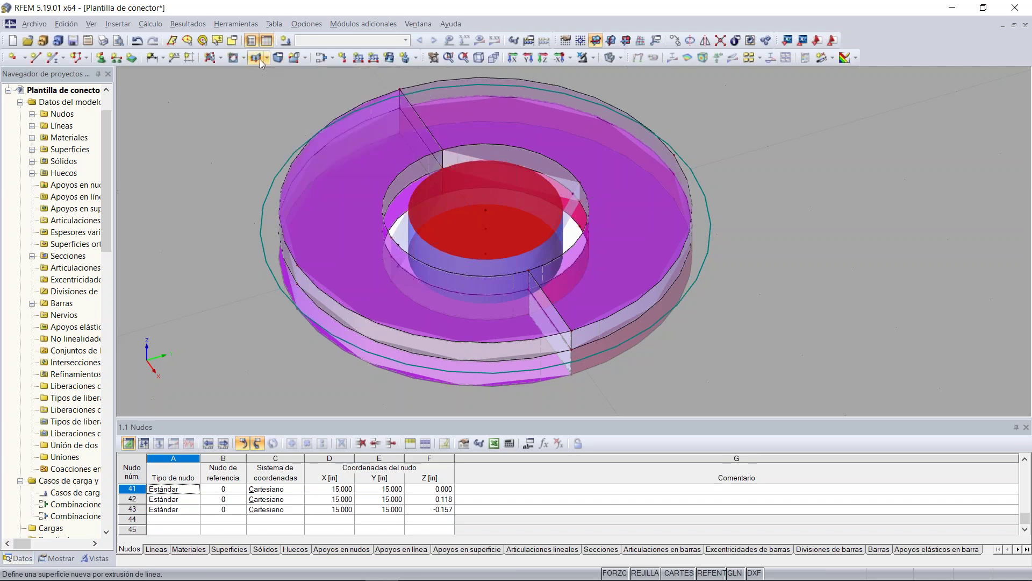
Create surfaces with rigid stiffness from boundary lines, using the inner circular arcs of the connector rings.
{"action": "left_click", "coordinate": [220, 58]}
{"action": "mouse_move", "coordinate": [230, 61]}
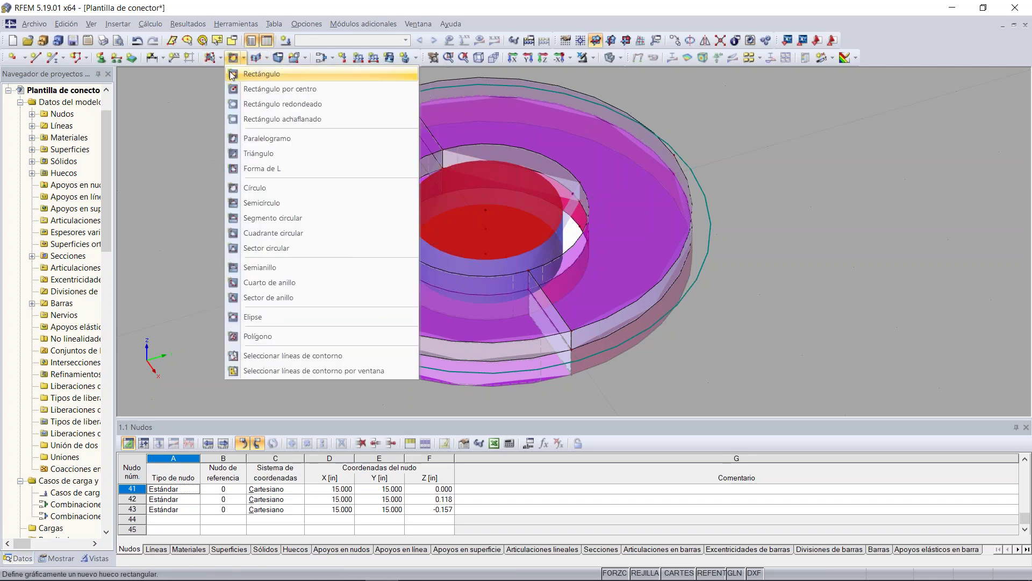
{"action": "left_click", "coordinate": [276, 373]}
{"action": "left_click", "coordinate": [608, 187]}
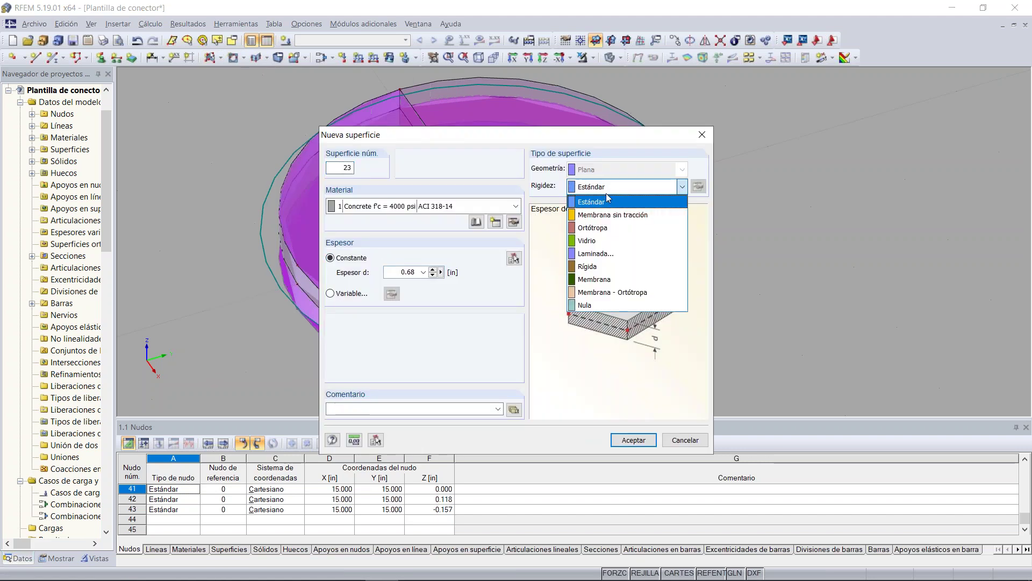
{"action": "left_click", "coordinate": [594, 271]}
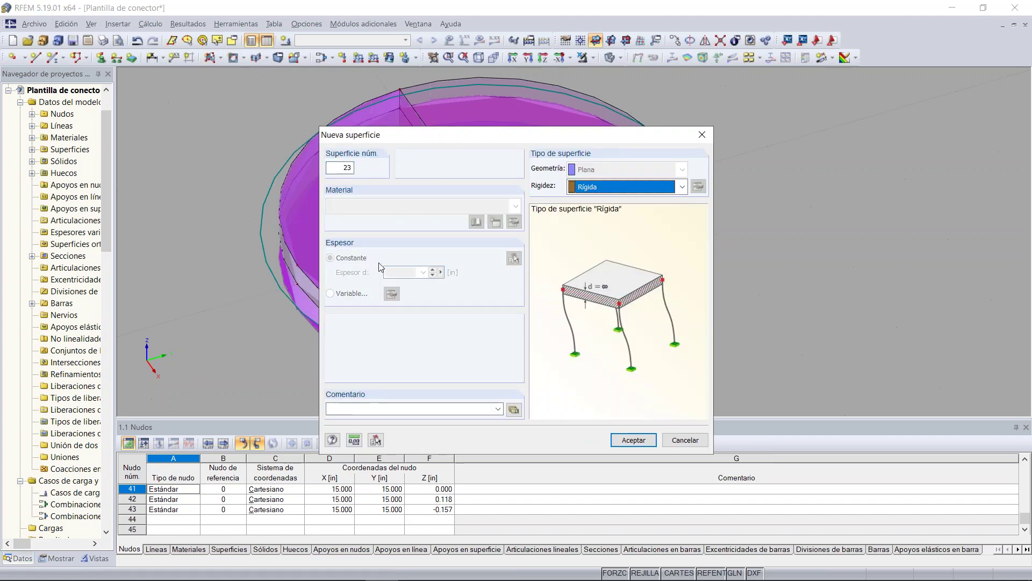
{"action": "left_click", "coordinate": [634, 440]}
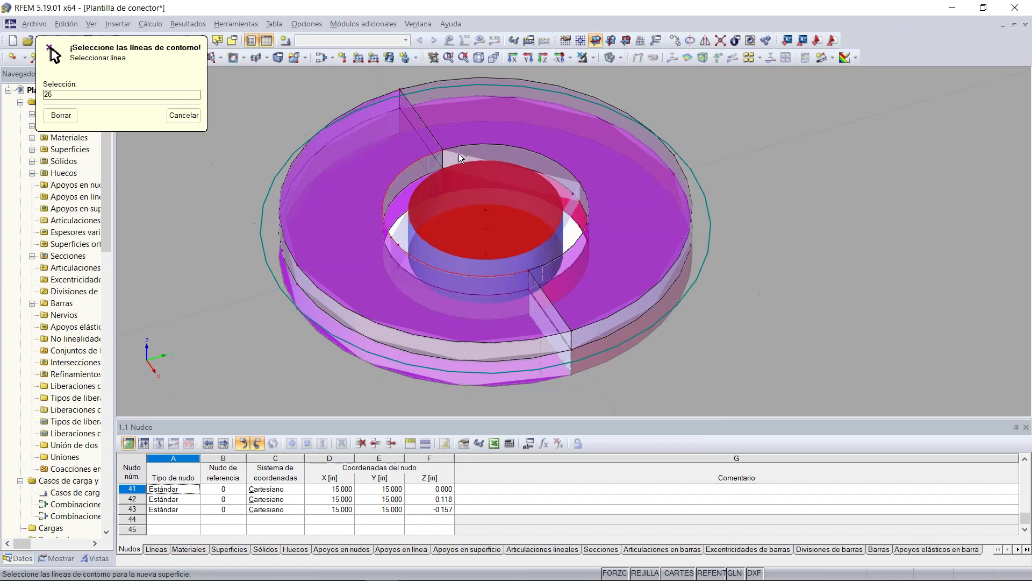
{"action": "middle_click_drag", "start_coordinate": [382, 305], "coordinate": [427, 156], "text": "ctrl"}
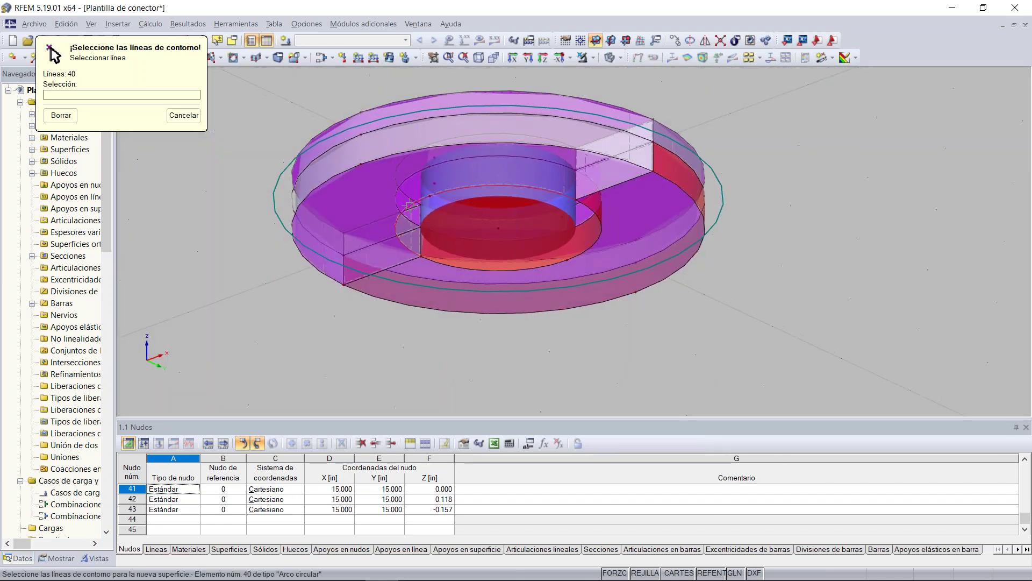
{"action": "left_click", "coordinate": [506, 273]}
{"action": "left_click", "coordinate": [509, 269]}
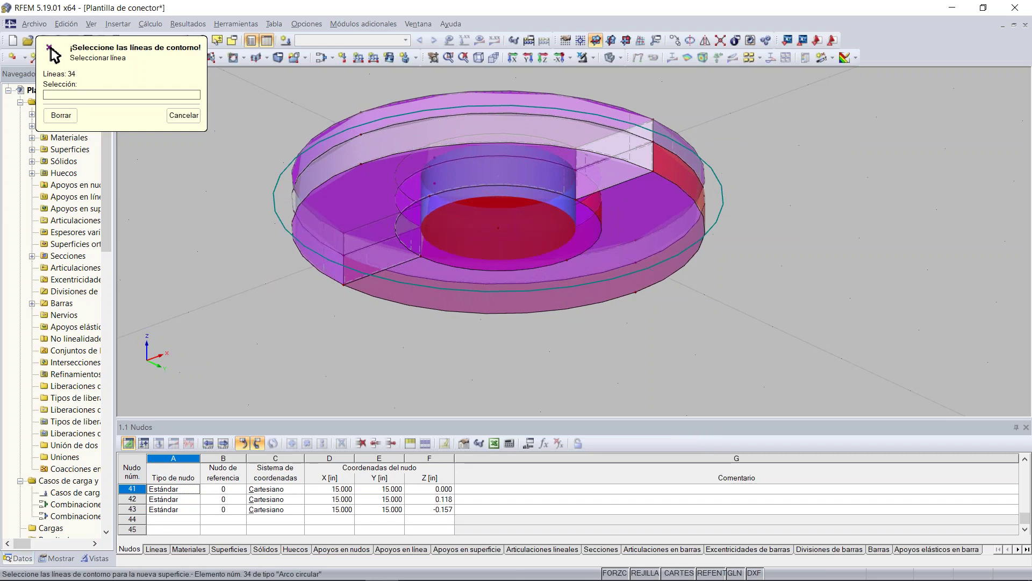
{"action": "middle_click_drag", "start_coordinate": [570, 214], "coordinate": [516, 322], "text": "ctrl"}
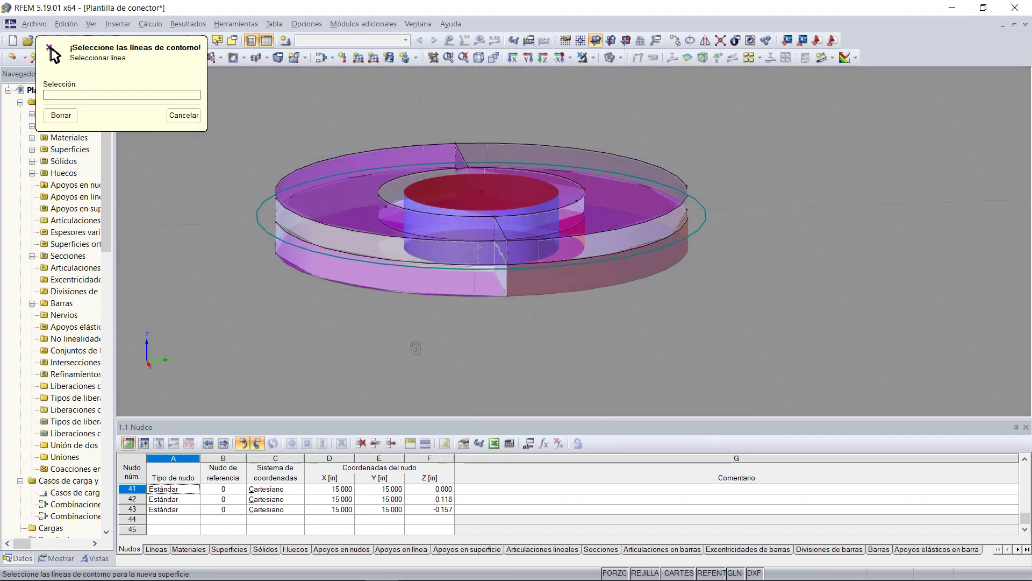
{"action": "left_click", "coordinate": [183, 115]}
Switch the model display to wireframe with the connector and the surrounding plate in view.
{"action": "left_click", "coordinate": [611, 58]}
{"action": "left_click", "coordinate": [612, 57]}
{"action": "left_click", "coordinate": [612, 57]}
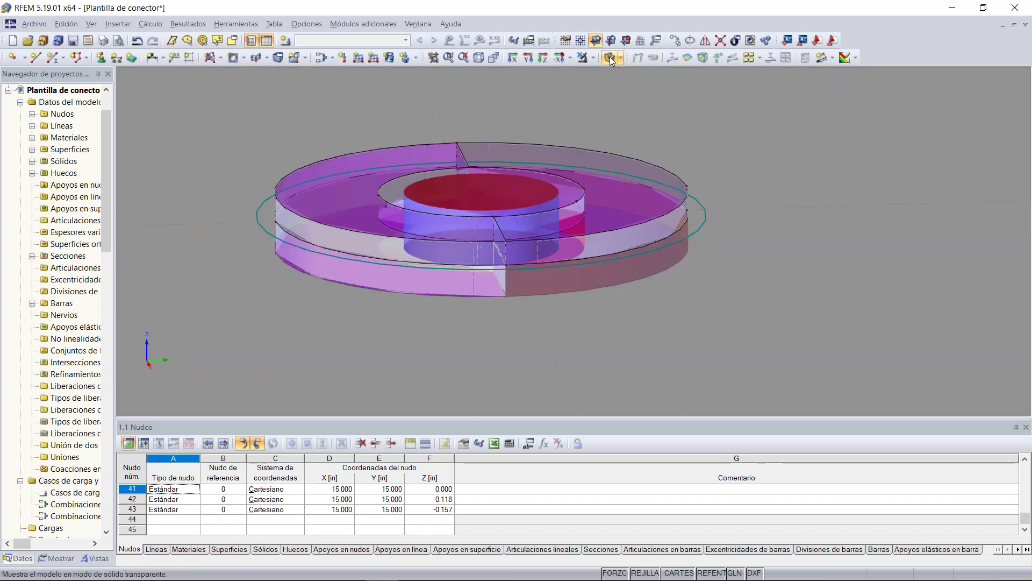
{"action": "middle_click_drag", "start_coordinate": [639, 110], "coordinate": [584, 136], "text": "ctrl"}
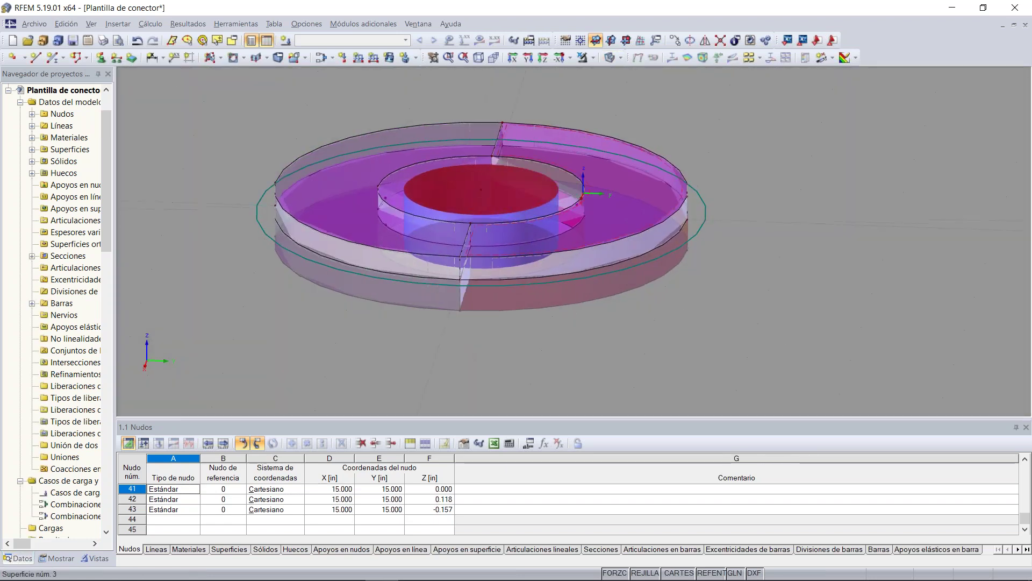
{"action": "scroll", "coordinate": [688, 143], "scroll_direction": "down", "scroll_amount": 2}
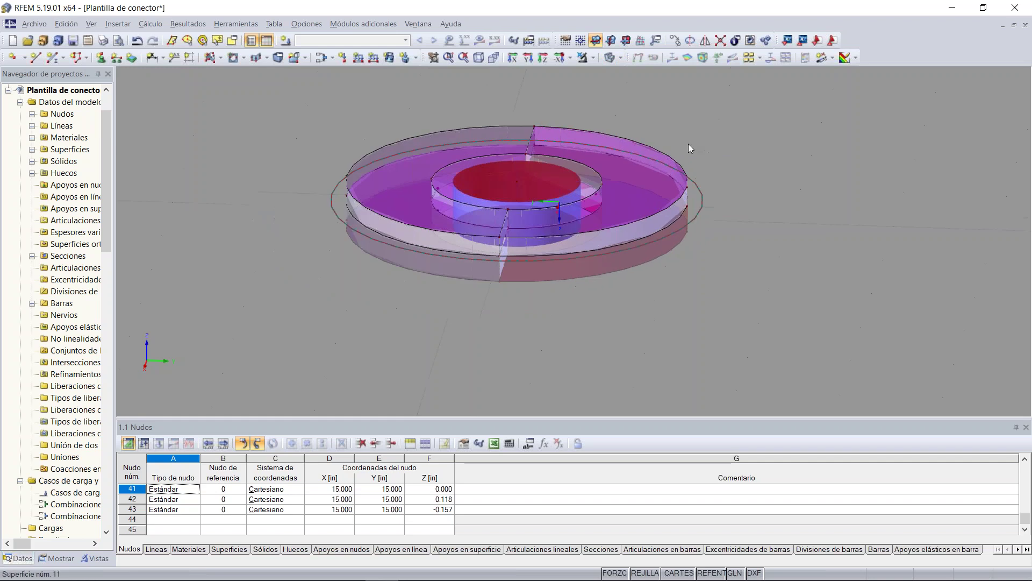
{"action": "scroll", "coordinate": [691, 169], "scroll_direction": "down", "scroll_amount": 5}
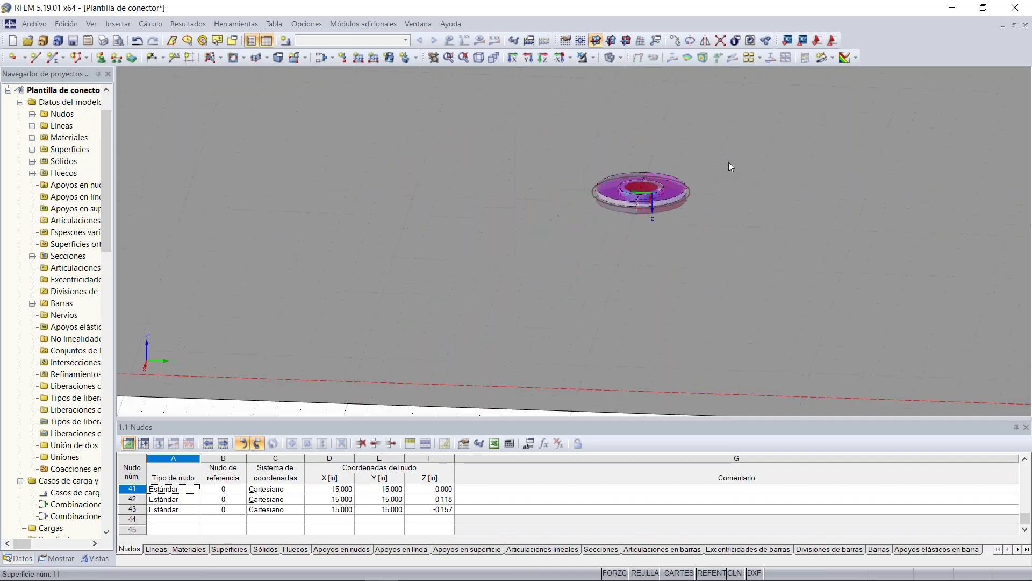
{"action": "middle_click_drag", "start_coordinate": [780, 155], "coordinate": [664, 215]}
{"action": "scroll", "coordinate": [658, 215], "scroll_direction": "down", "scroll_amount": 2}
{"action": "left_click", "coordinate": [610, 57]}
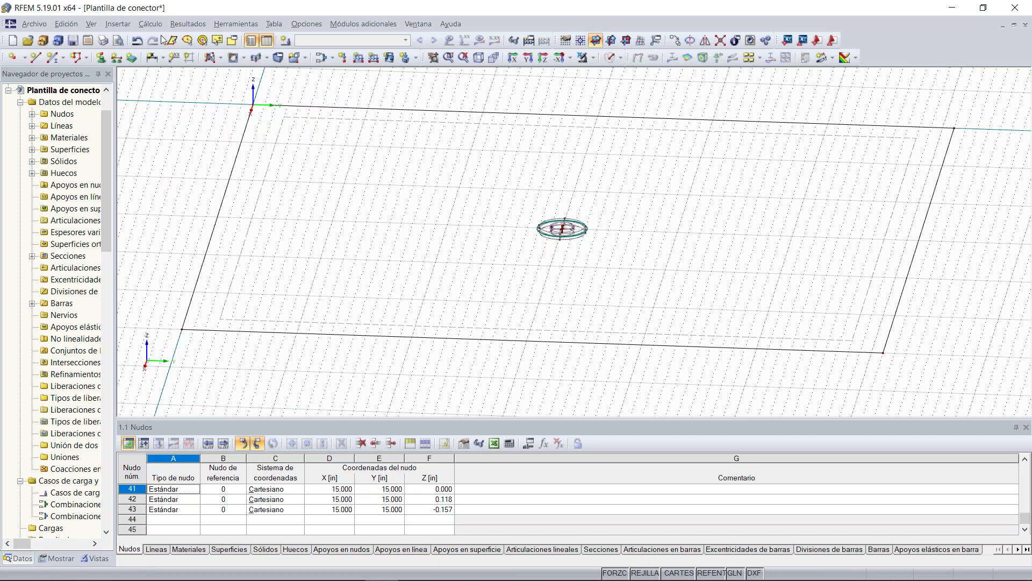
Set the target finite element length of the FE mesh to 1 in.
{"action": "left_click", "coordinate": [143, 24]}
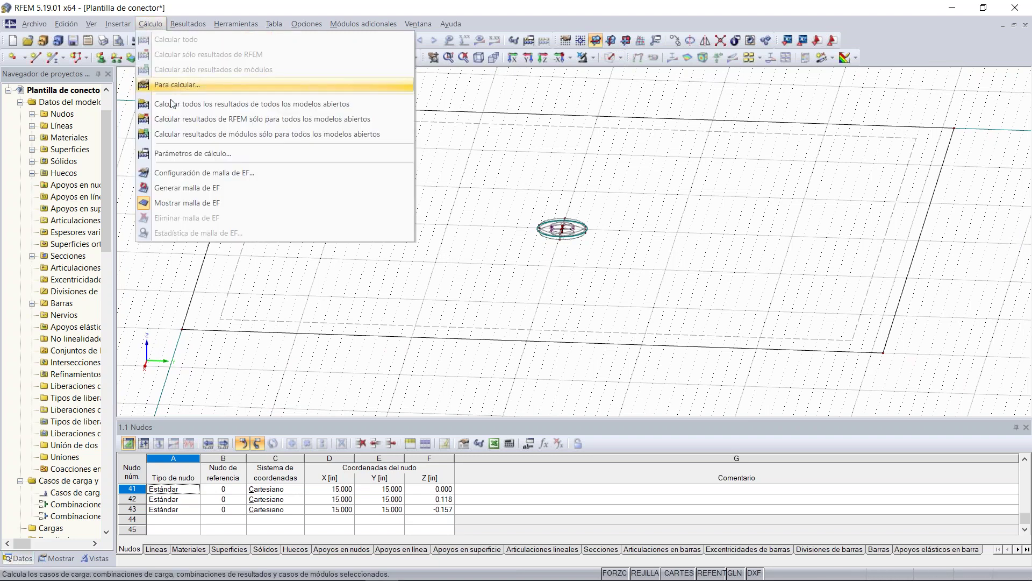
{"action": "left_click", "coordinate": [220, 173]}
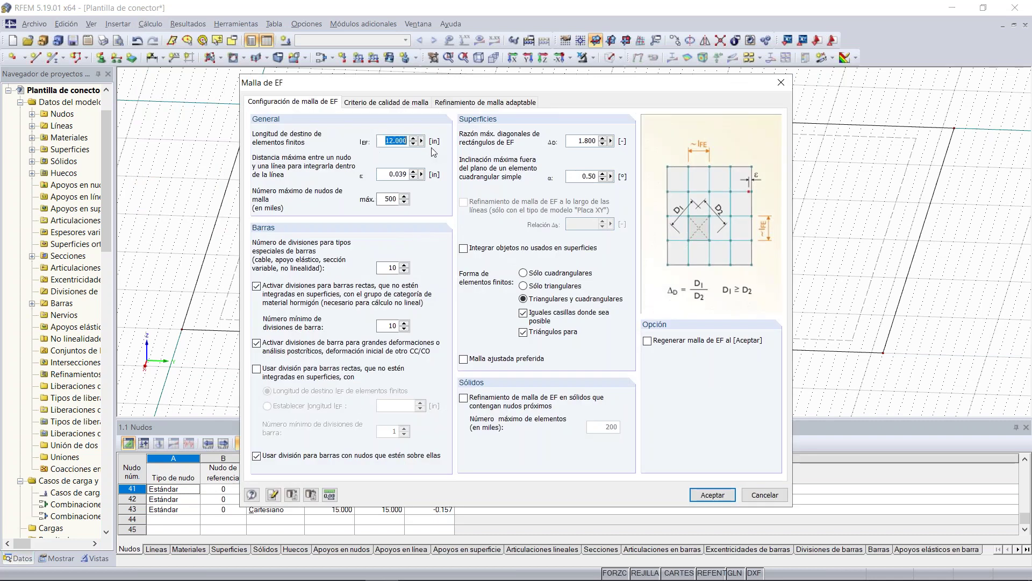
{"action": "type", "text": "1"}
{"action": "left_click", "coordinate": [713, 495]}
{"action": "scroll", "coordinate": [524, 257], "scroll_direction": "up", "scroll_amount": 3}
{"action": "scroll", "coordinate": [523, 252], "scroll_direction": "up", "scroll_amount": 5}
{"action": "left_click", "coordinate": [552, 276]}
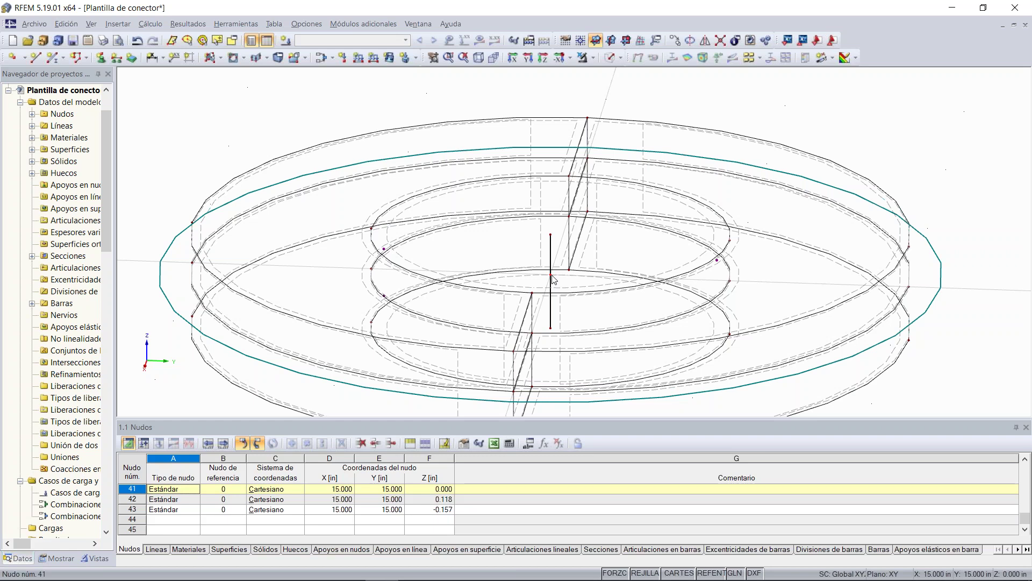
{"action": "right_click", "coordinate": [553, 276]}
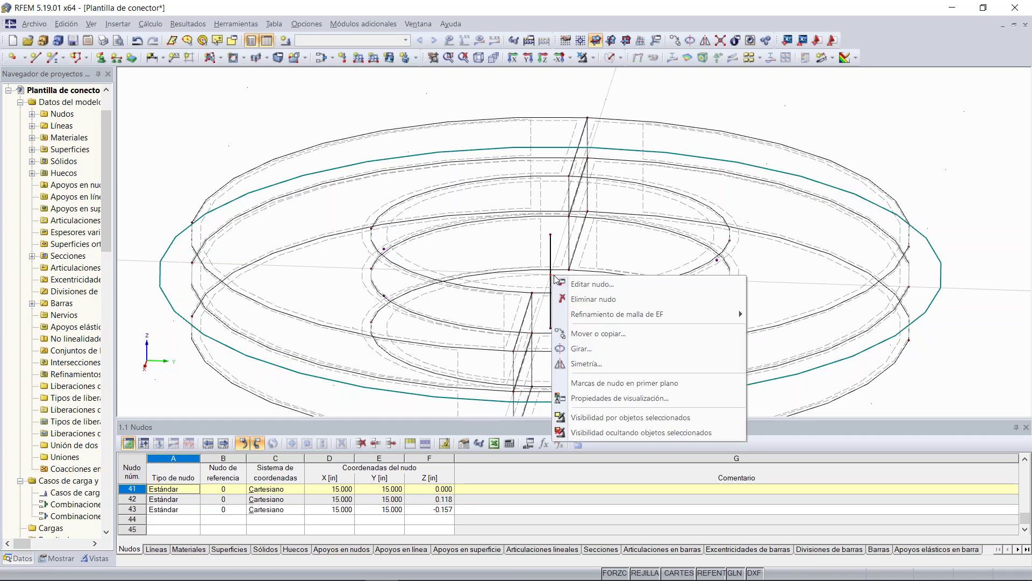
{"action": "key", "text": "Escape"}
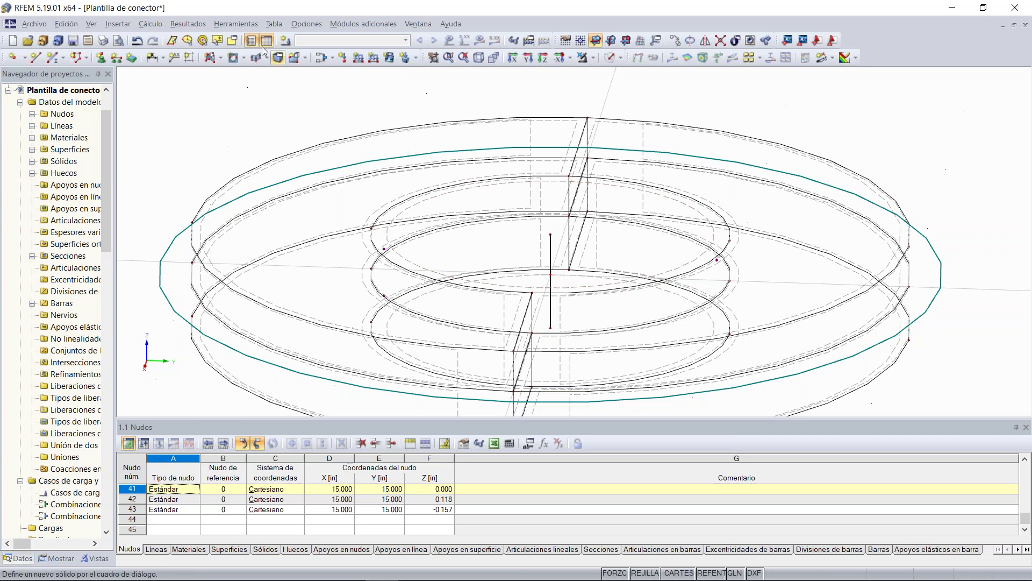
{"action": "left_click", "coordinate": [189, 24]}
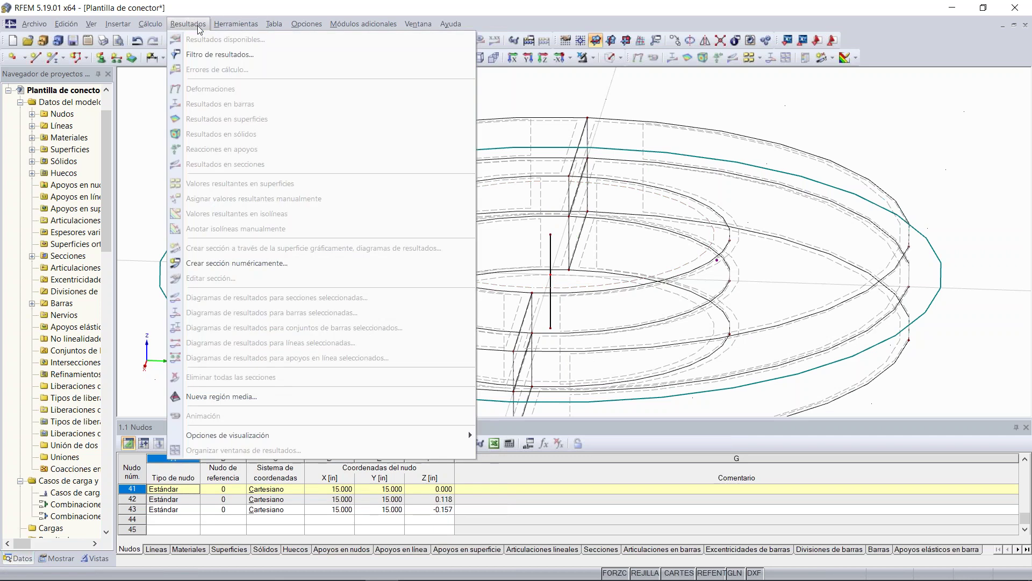
{"action": "mouse_move", "coordinate": [90, 30]}
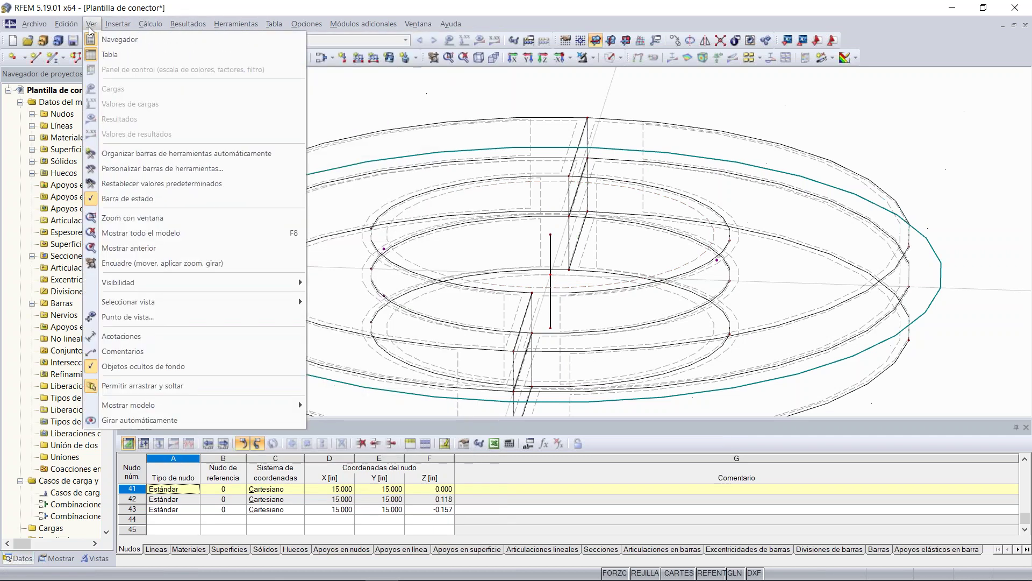
Generate the FE mesh and examine it across the plate and connector.
{"action": "mouse_move", "coordinate": [150, 24]}
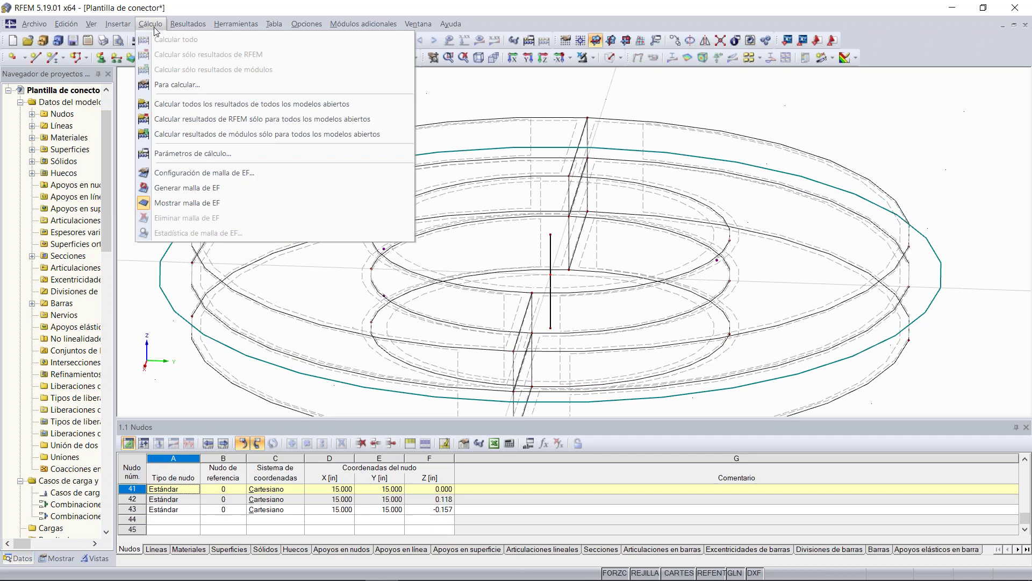
{"action": "left_click", "coordinate": [207, 189]}
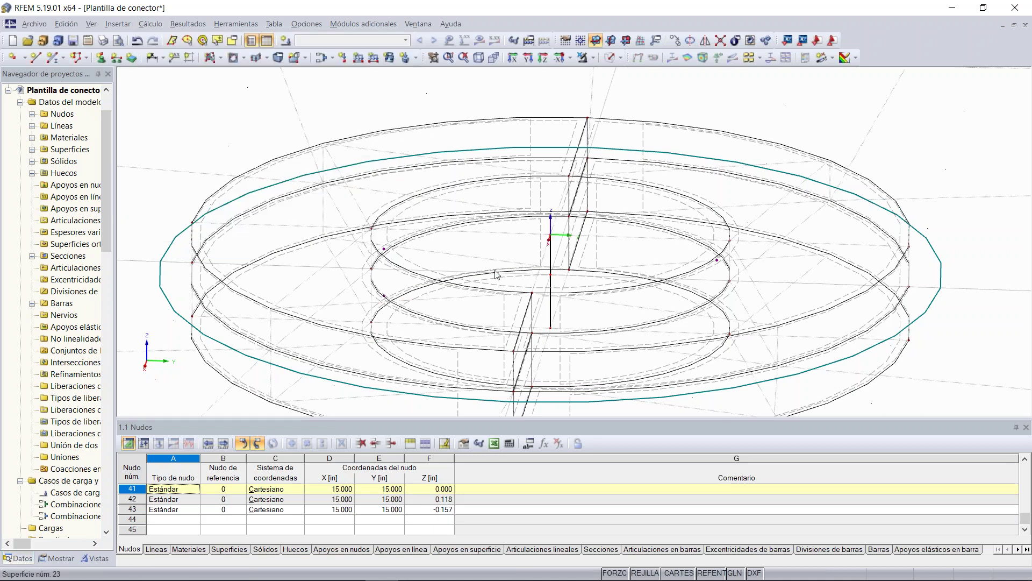
{"action": "scroll", "coordinate": [529, 259], "scroll_direction": "down", "scroll_amount": 5}
{"action": "scroll", "coordinate": [528, 259], "scroll_direction": "down", "scroll_amount": 2}
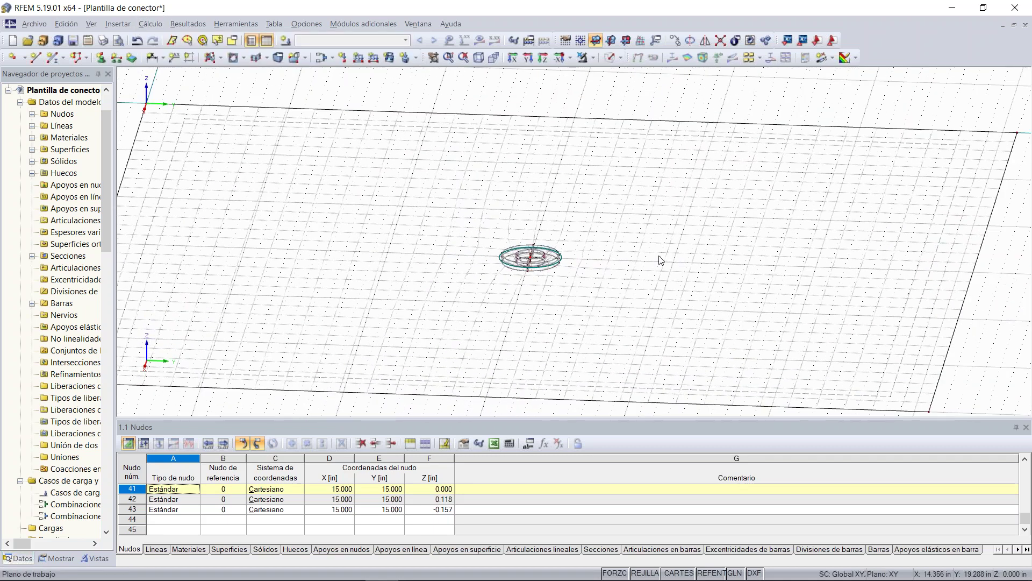
{"action": "mouse_move", "coordinate": [673, 251]}
{"action": "middle_mouse_down", "text": "ctrl"}
{"action": "mouse_move", "coordinate": [610, 258]}
{"action": "mouse_move", "coordinate": [653, 255]}
{"action": "middle_mouse_up", "text": "ctrl"}
Add a circular FE mesh refinement at the connector's centre node with radius 5 in, interior length 0.004 in and exterior length 0.2 in.
{"action": "scroll", "coordinate": [560, 250], "scroll_direction": "up", "scroll_amount": 8}
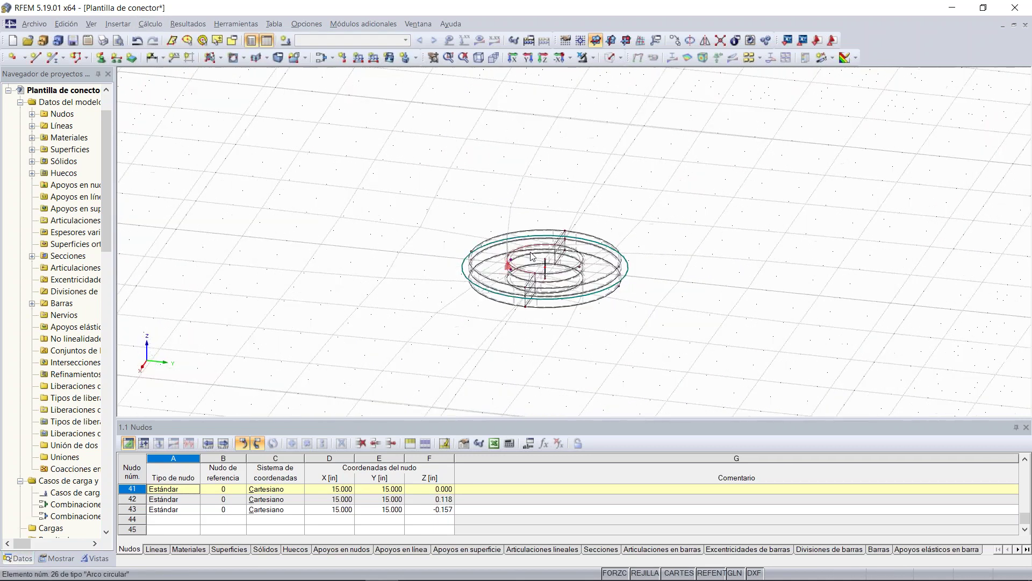
{"action": "middle_click_drag", "start_coordinate": [560, 250], "coordinate": [551, 301], "text": "ctrl"}
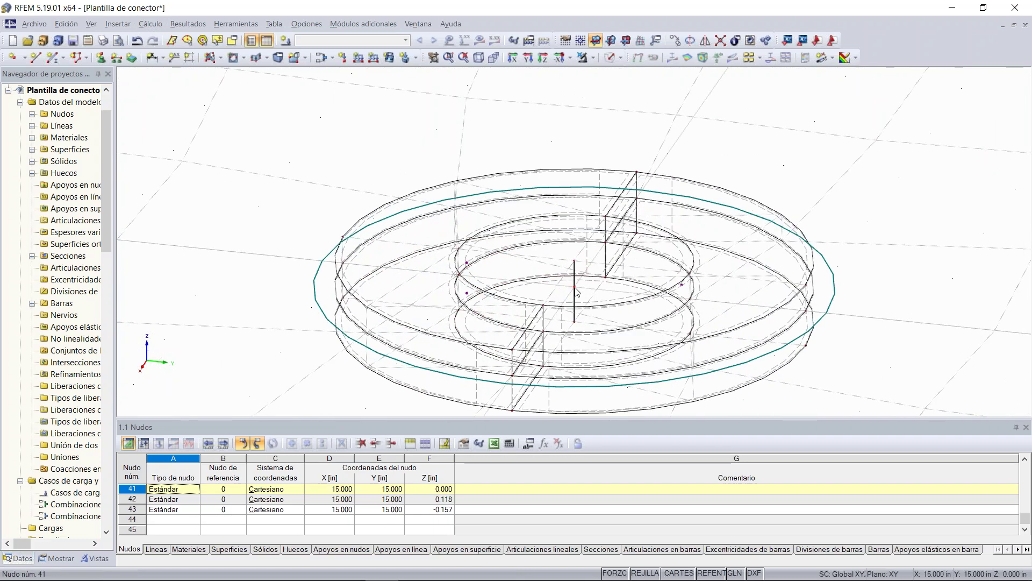
{"action": "right_click", "coordinate": [574, 291]}
{"action": "mouse_move", "coordinate": [677, 323]}
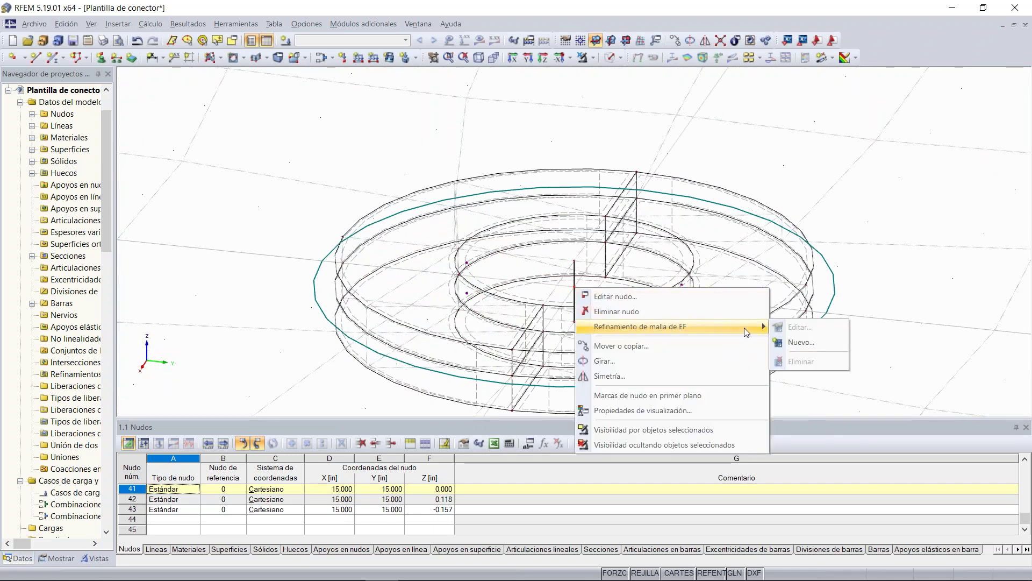
{"action": "left_click", "coordinate": [802, 342]}
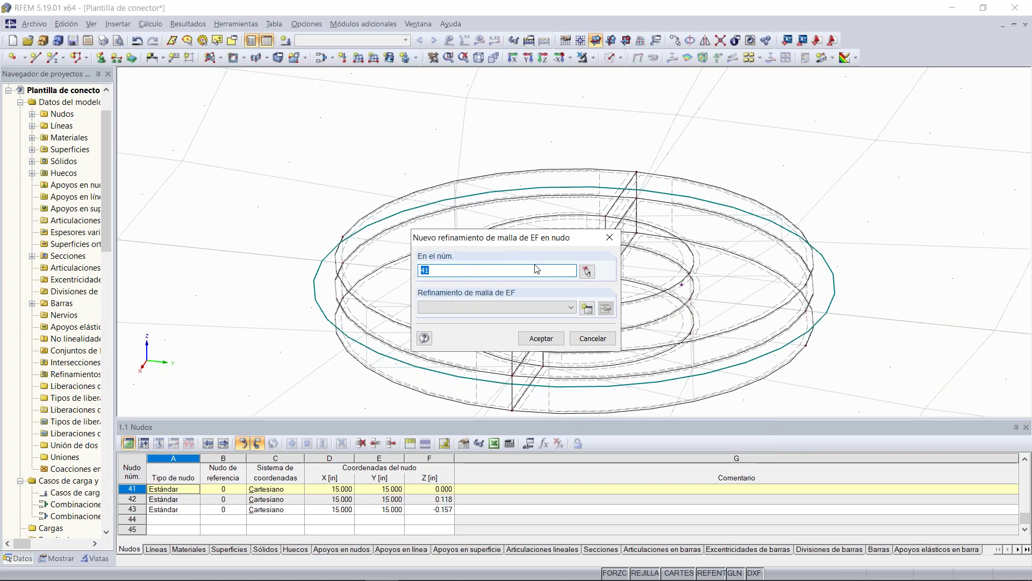
{"action": "left_click", "coordinate": [587, 308]}
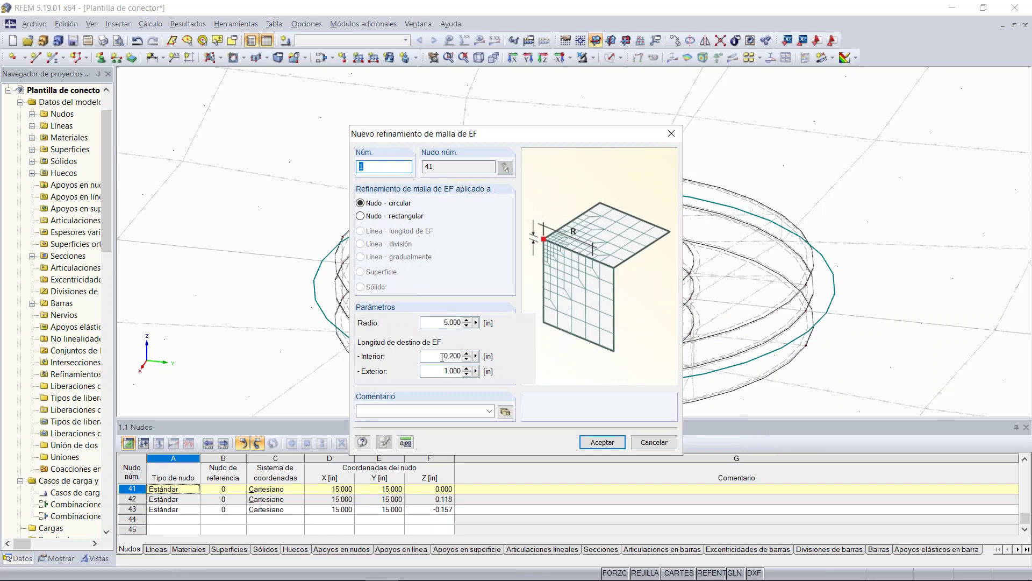
{"action": "left_click_drag", "start_coordinate": [436, 356], "coordinate": [460, 356]}
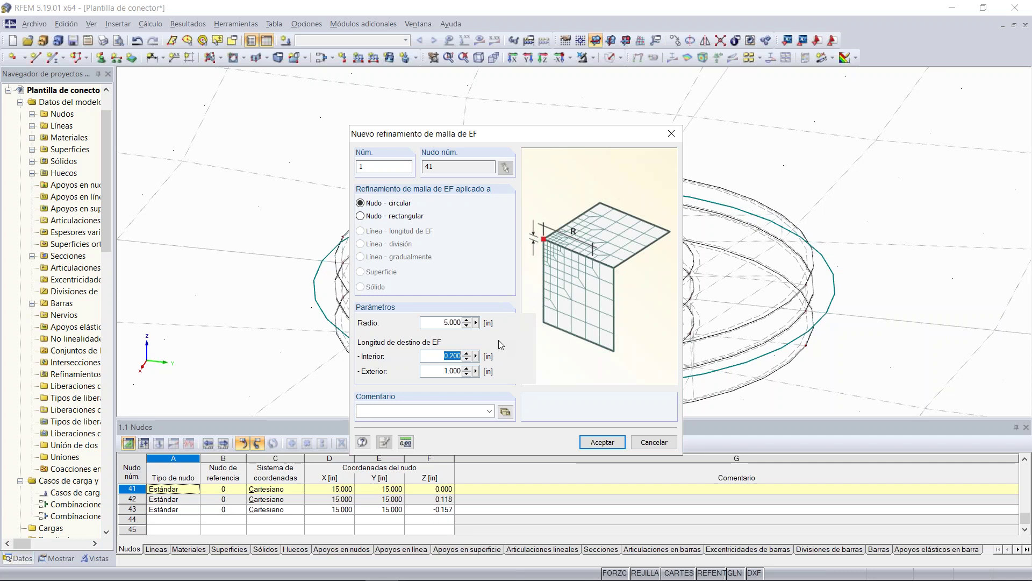
{"action": "type", "text": "0.00"}
{"action": "key", "text": "Tab"}
{"action": "type", "text": "0.2"}
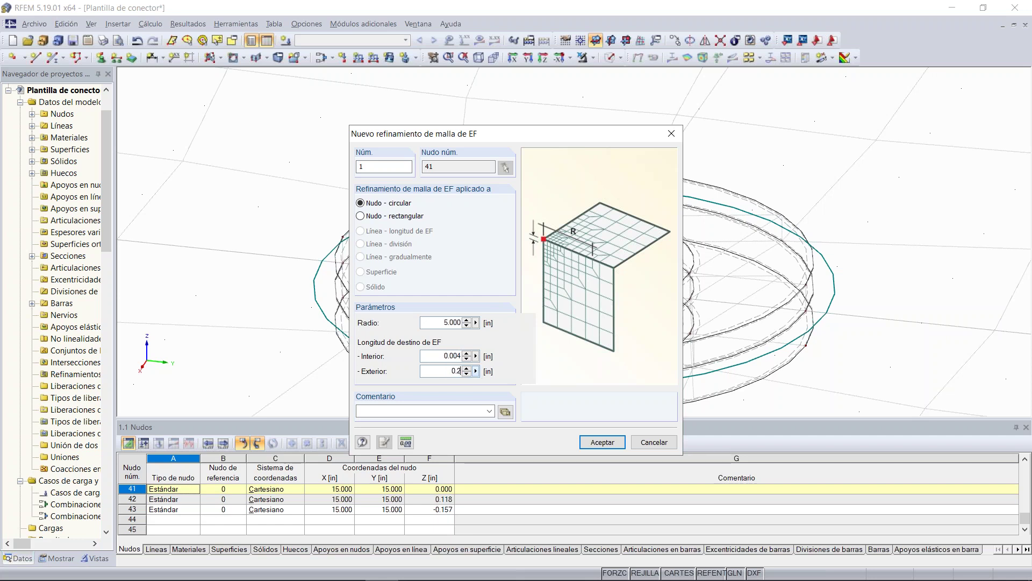
{"action": "left_click", "coordinate": [589, 438]}
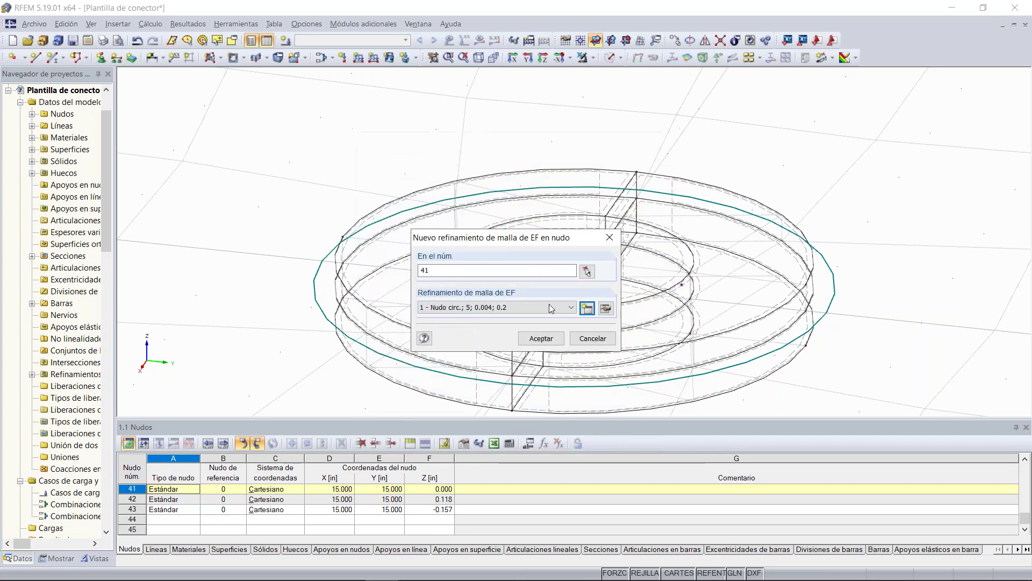
{"action": "left_click", "coordinate": [538, 339]}
Regenerate the FE mesh with the node refinement and examine the refined area around the connector.
{"action": "scroll", "coordinate": [381, 246], "scroll_direction": "down", "scroll_amount": 5}
{"action": "scroll", "coordinate": [362, 224], "scroll_direction": "down", "scroll_amount": 2}
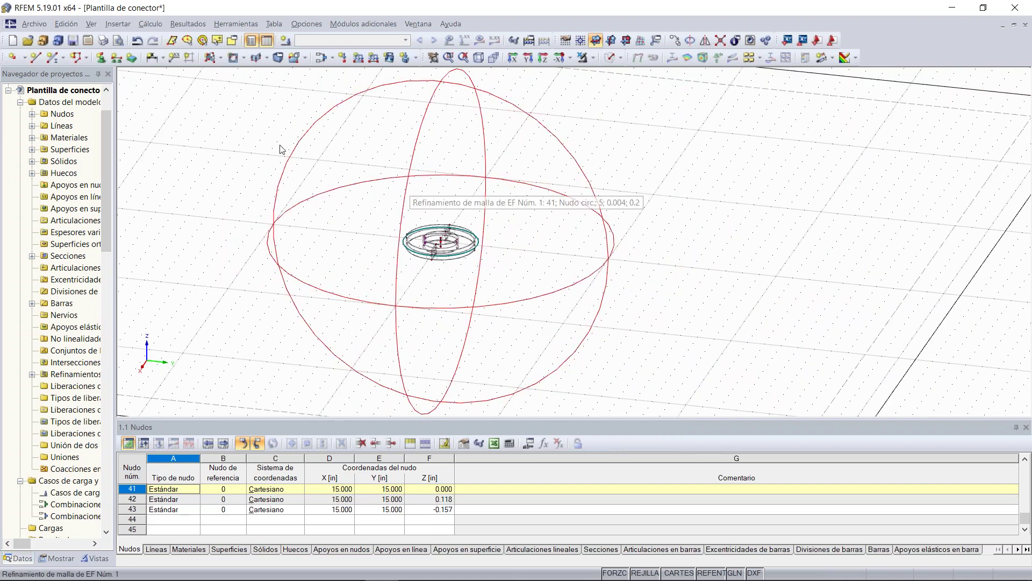
{"action": "scroll", "coordinate": [250, 139], "scroll_direction": "down", "scroll_amount": 3}
{"action": "middle_click_drag", "start_coordinate": [237, 186], "coordinate": [205, 183], "text": "ctrl"}
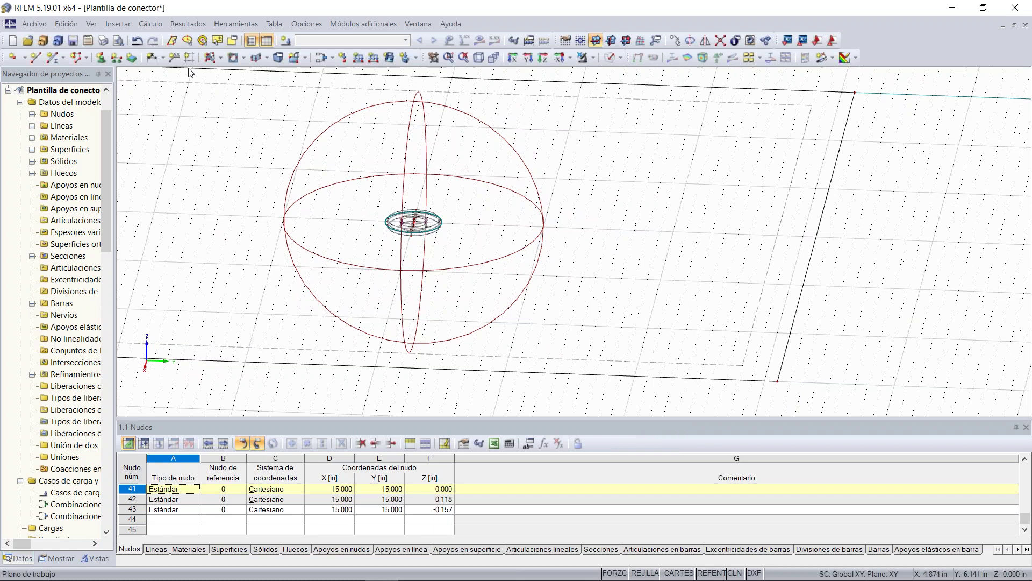
{"action": "left_click", "coordinate": [147, 25]}
{"action": "left_click", "coordinate": [176, 187]}
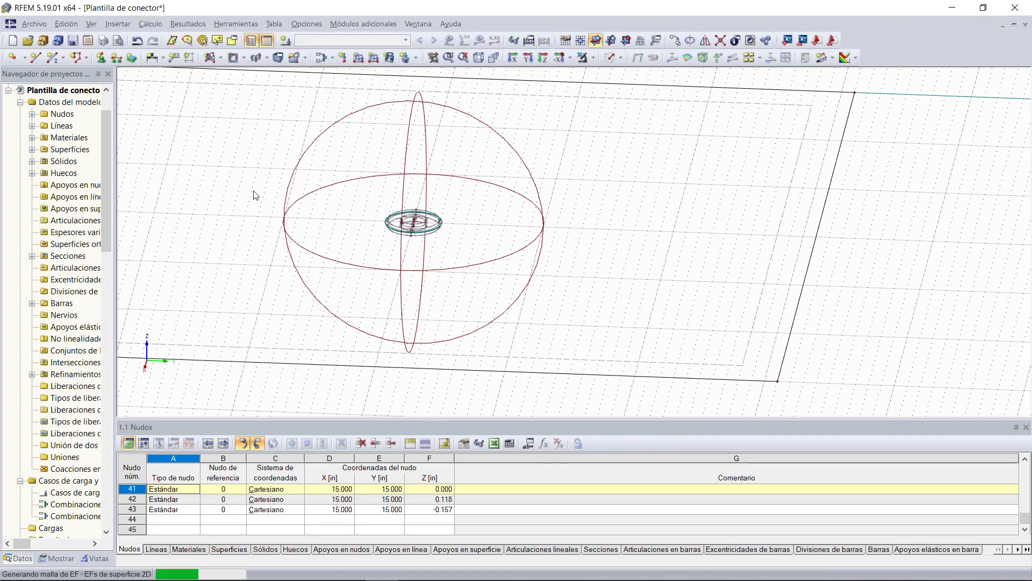
{"action": "scroll", "coordinate": [366, 211], "scroll_direction": "up", "scroll_amount": 4}
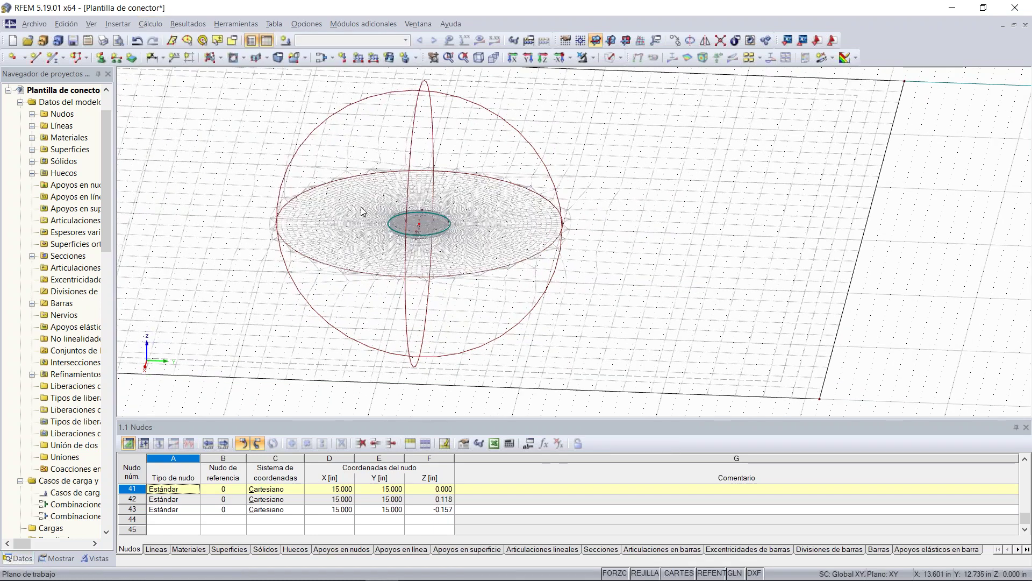
{"action": "middle_click_drag", "start_coordinate": [366, 211], "coordinate": [330, 131], "text": "ctrl"}
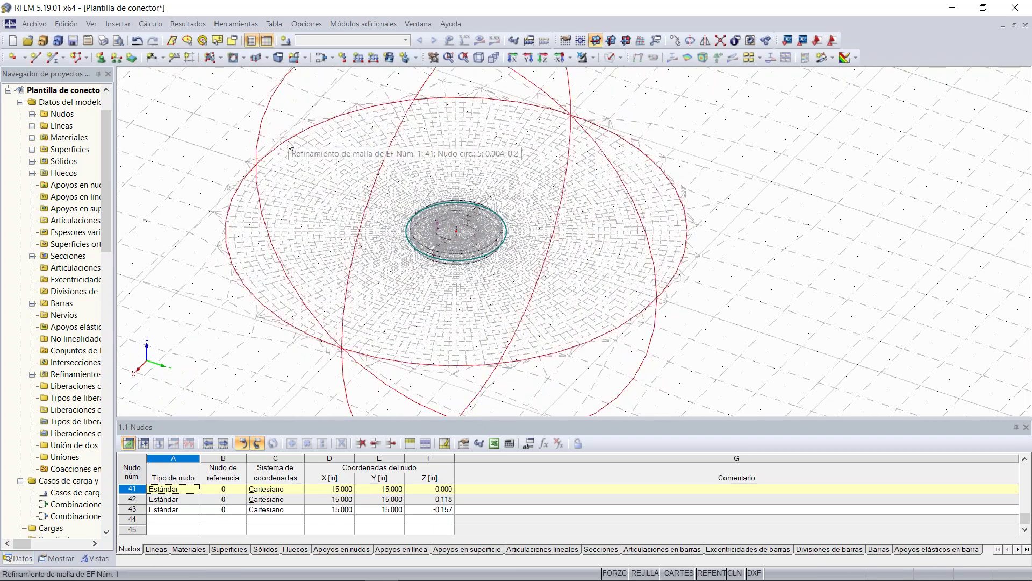
Inspect the refined FE mesh around the bolt at the connector's centre and save the connector template model.
{"action": "scroll", "coordinate": [432, 246], "scroll_direction": "up", "scroll_amount": 2}
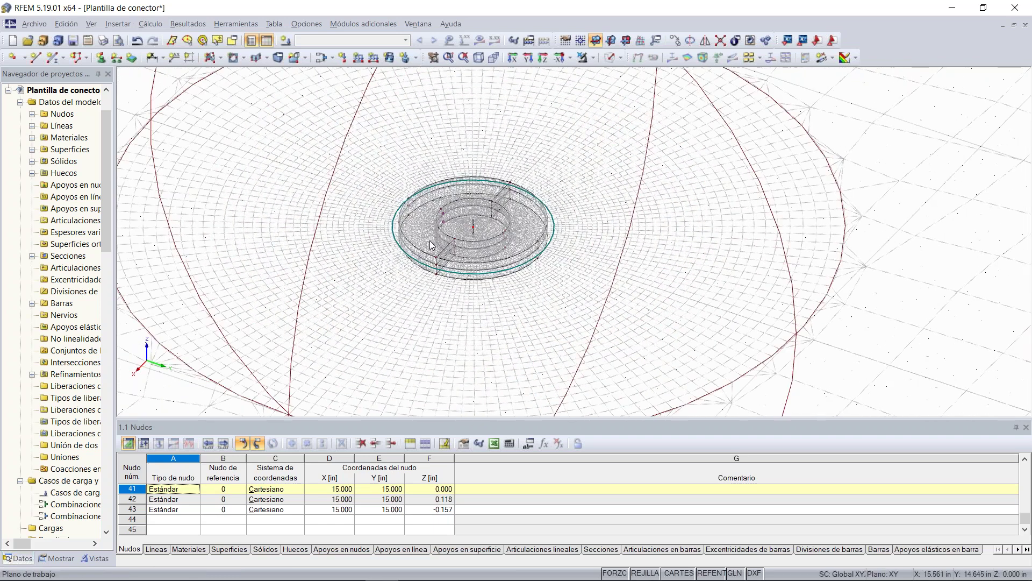
{"action": "scroll", "coordinate": [432, 246], "scroll_direction": "up", "scroll_amount": 2}
{"action": "scroll", "coordinate": [524, 214], "scroll_direction": "up", "scroll_amount": 3}
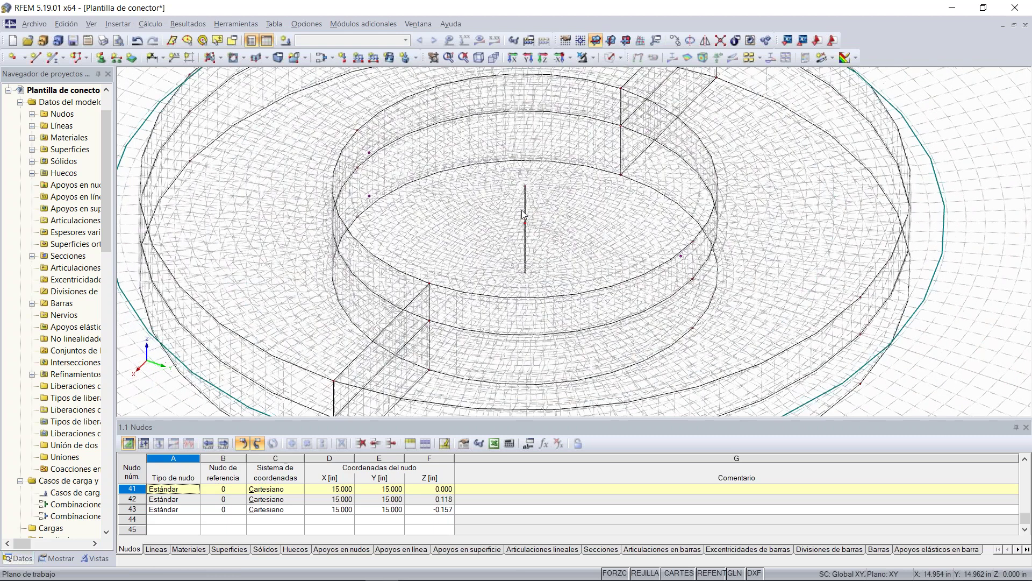
{"action": "scroll", "coordinate": [524, 214], "scroll_direction": "up", "scroll_amount": 1}
{"action": "scroll", "coordinate": [535, 190], "scroll_direction": "up", "scroll_amount": 1}
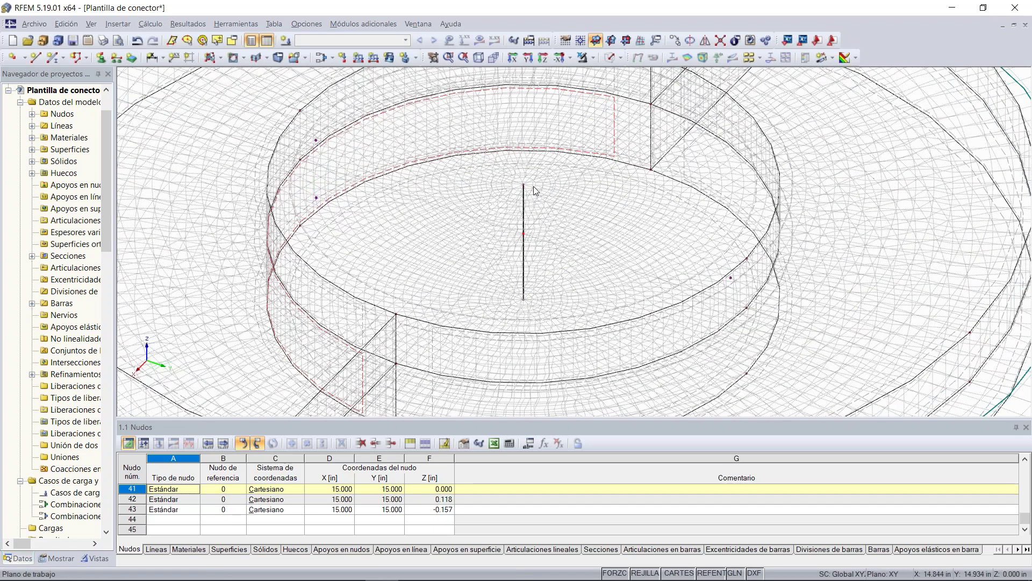
{"action": "scroll", "coordinate": [535, 189], "scroll_direction": "down", "scroll_amount": 5}
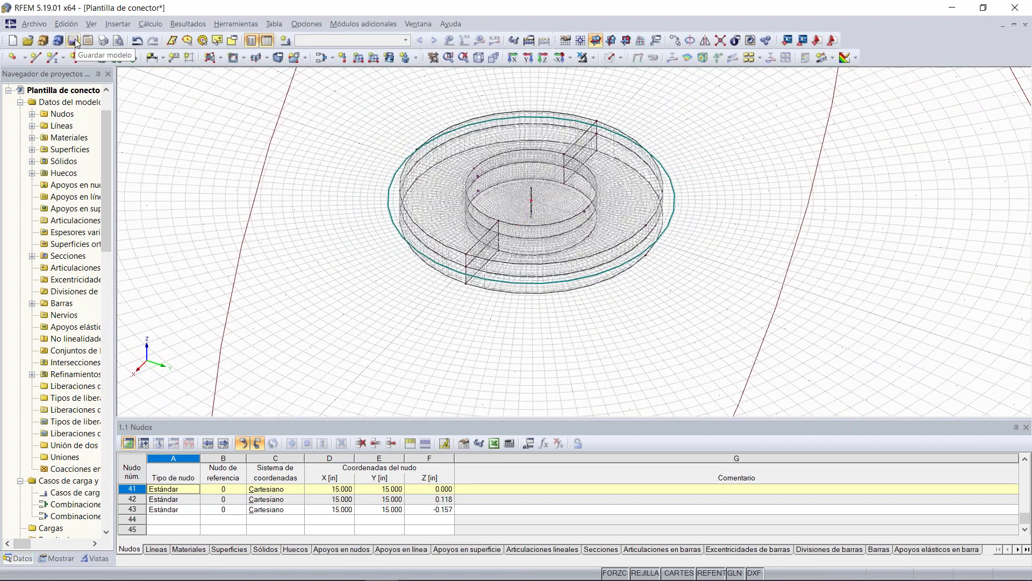
{"action": "left_click", "coordinate": [73, 40]}
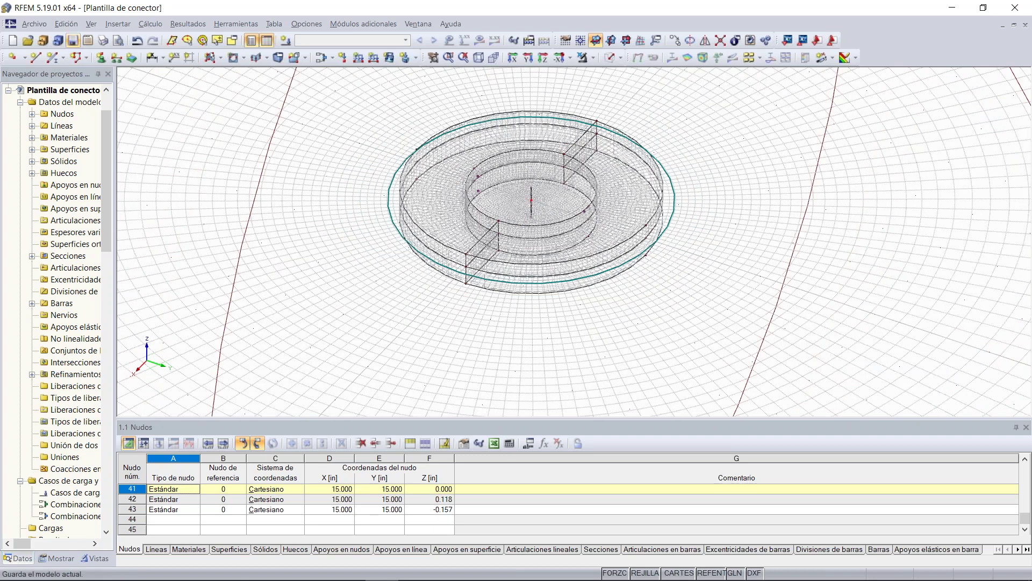
Hide the FE mesh in the connector template model.
{"action": "scroll", "coordinate": [337, 211], "scroll_direction": "down", "scroll_amount": 3}
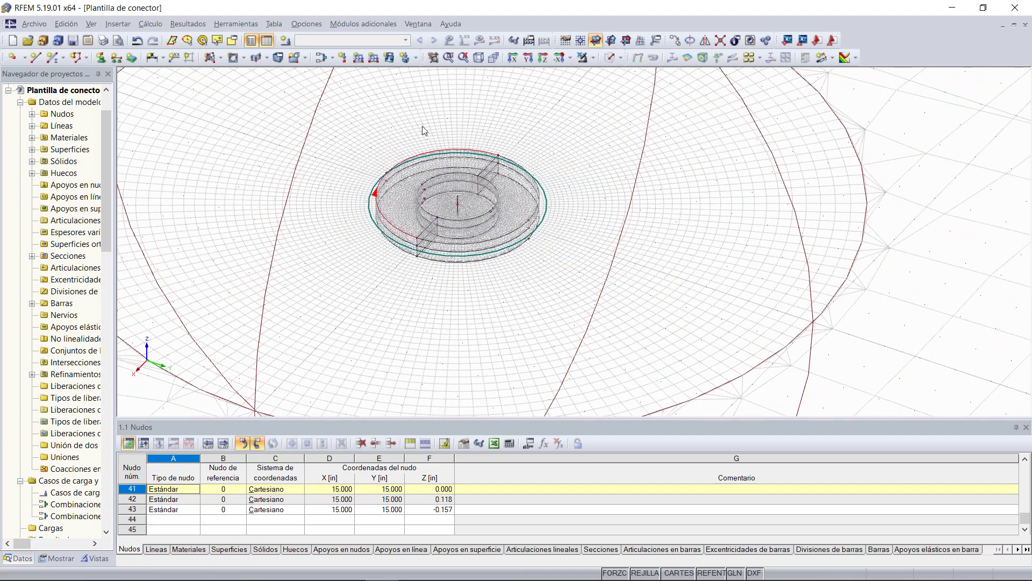
{"action": "left_click", "coordinate": [150, 24]}
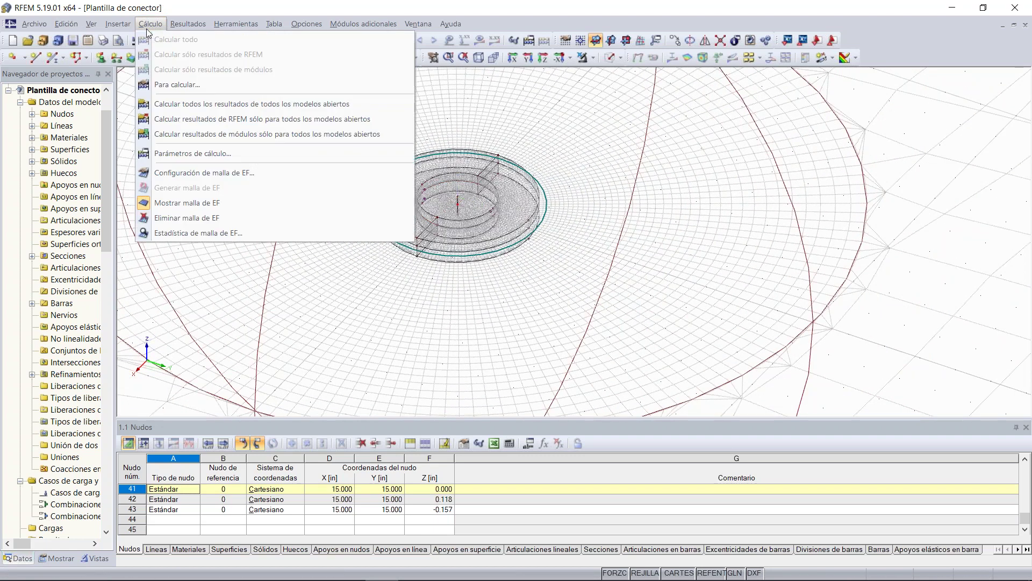
{"action": "left_click", "coordinate": [221, 200]}
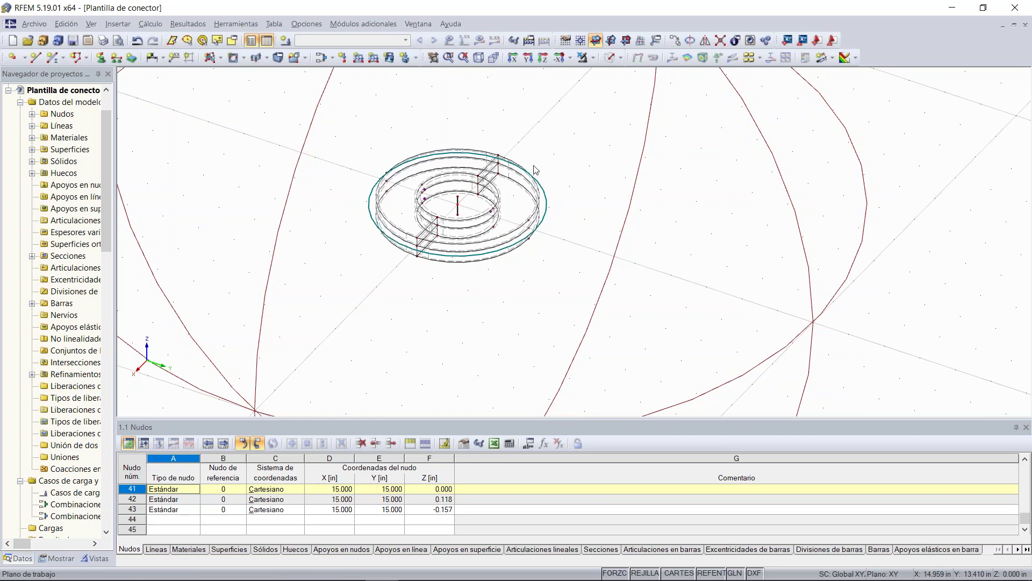
Give all of the connector's surfaces a polar result grid with a radial spacing of 0.1 in, and save the model.
{"action": "left_click_drag", "start_coordinate": [566, 122], "coordinate": [340, 290]}
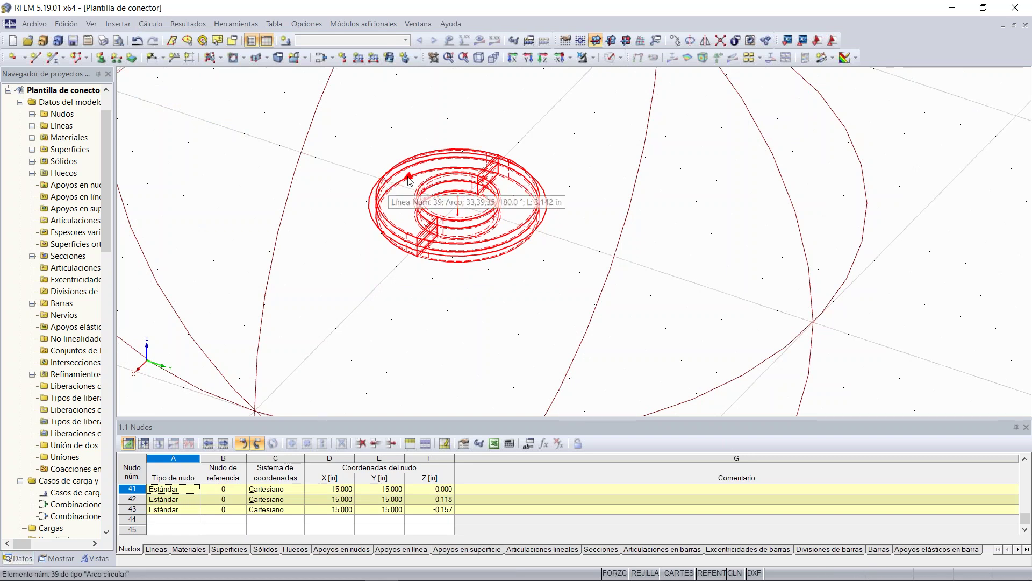
{"action": "right_click", "coordinate": [407, 177]}
{"action": "mouse_move", "coordinate": [529, 188]}
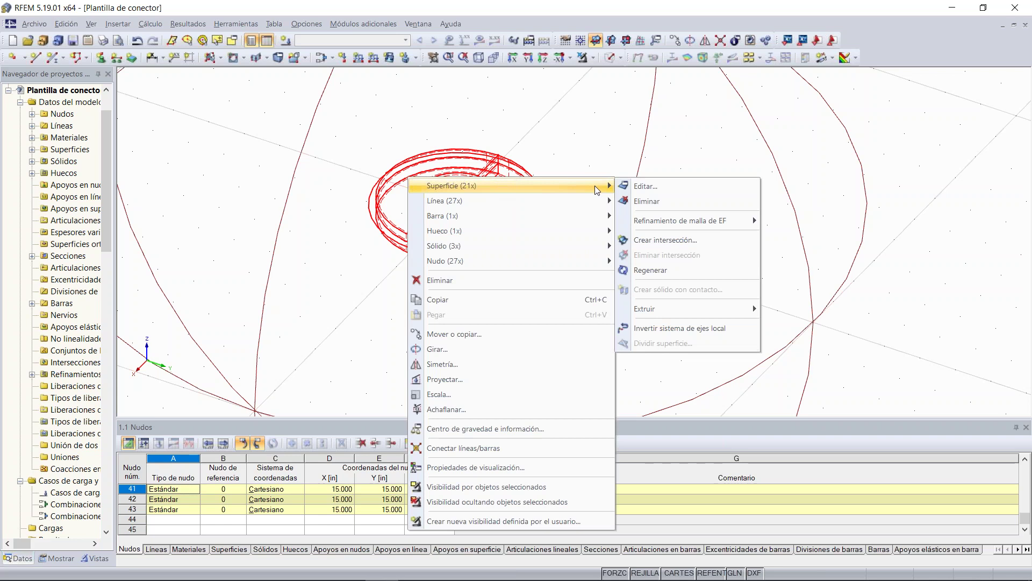
{"action": "left_click", "coordinate": [645, 186]}
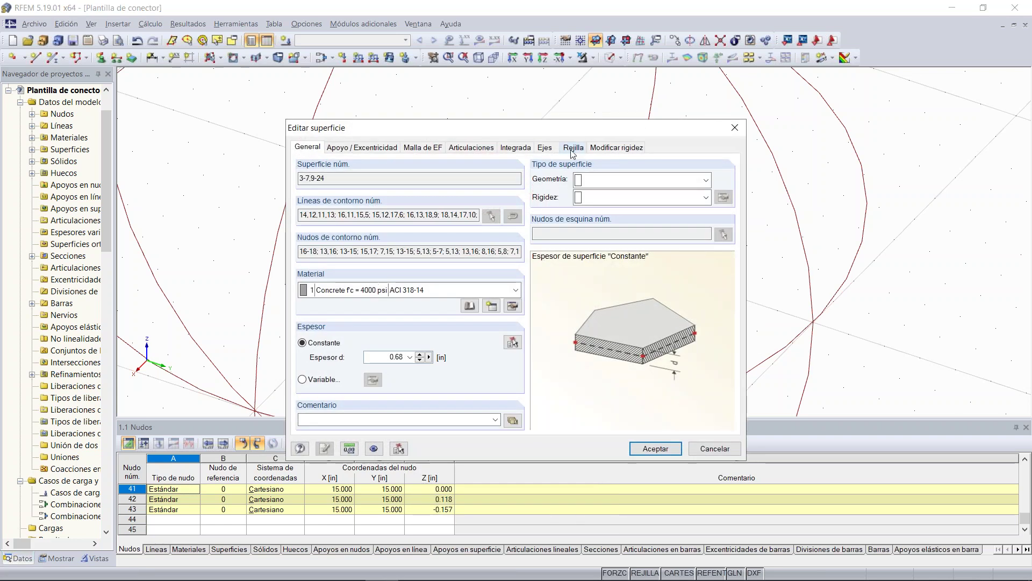
{"action": "left_click", "coordinate": [574, 149]}
{"action": "left_click", "coordinate": [302, 229]}
{"action": "double_click", "coordinate": [327, 342]}
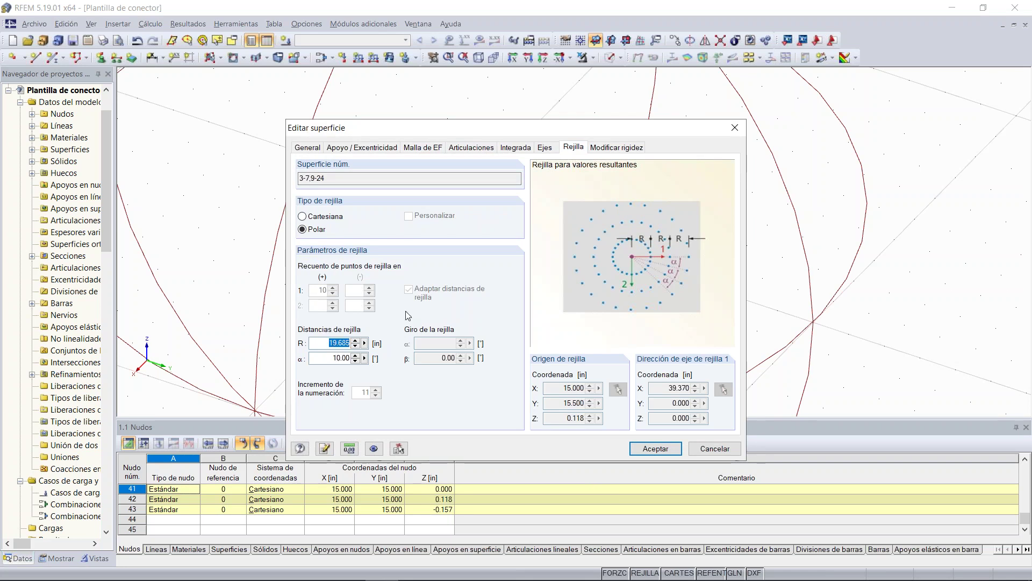
{"action": "type", "text": "0.1"}
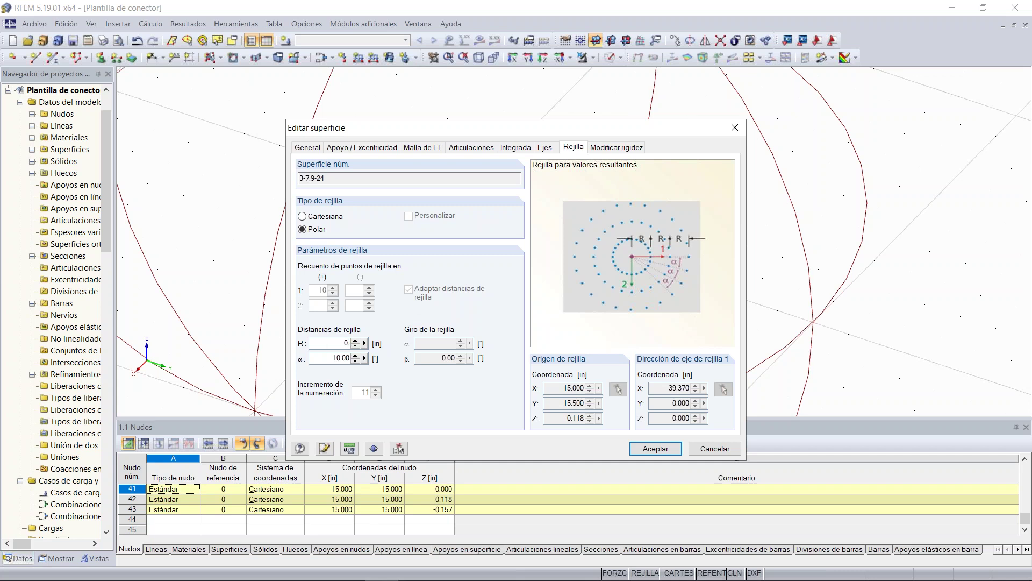
{"action": "left_click", "coordinate": [639, 448]}
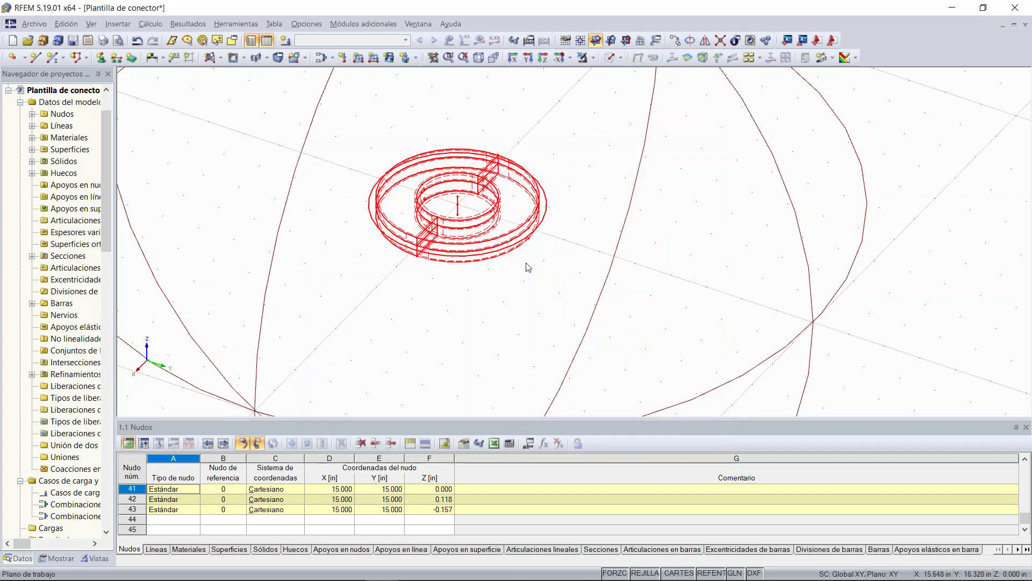
{"action": "scroll", "coordinate": [529, 267], "scroll_direction": "down", "scroll_amount": 3}
{"action": "left_click", "coordinate": [73, 41]}
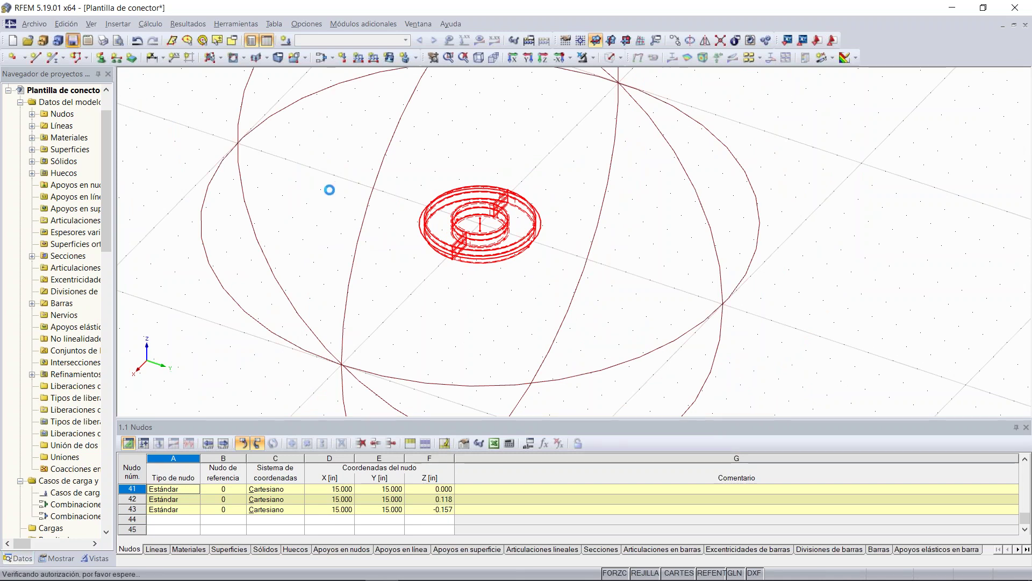
Select the whole connector together with its nodal FE mesh refinement, leaving the surrounding plate unselected.
{"action": "scroll", "coordinate": [329, 190], "scroll_direction": "down", "scroll_amount": 5}
{"action": "scroll", "coordinate": [330, 194], "scroll_direction": "up", "scroll_amount": 2}
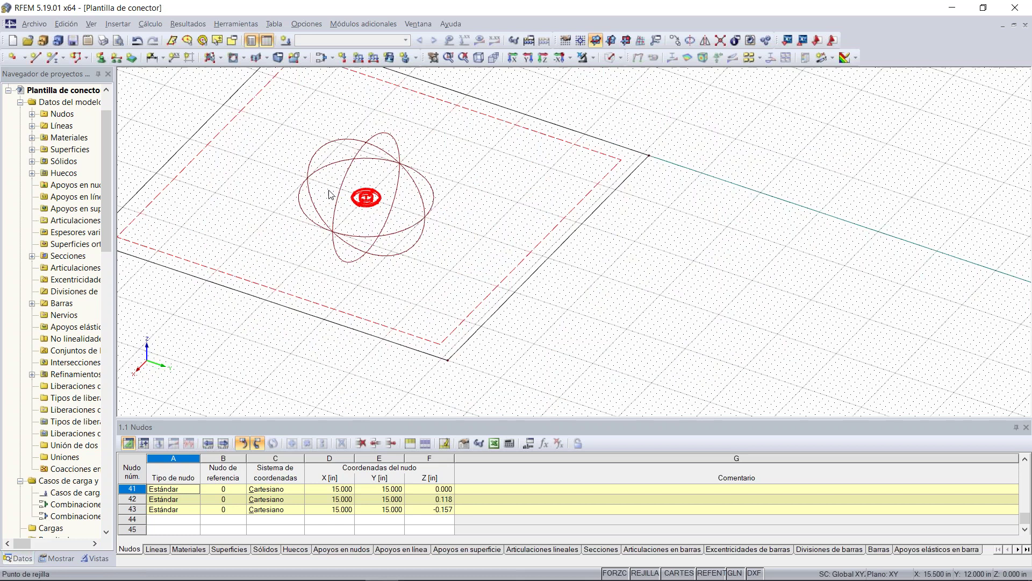
{"action": "left_click", "coordinate": [323, 185]}
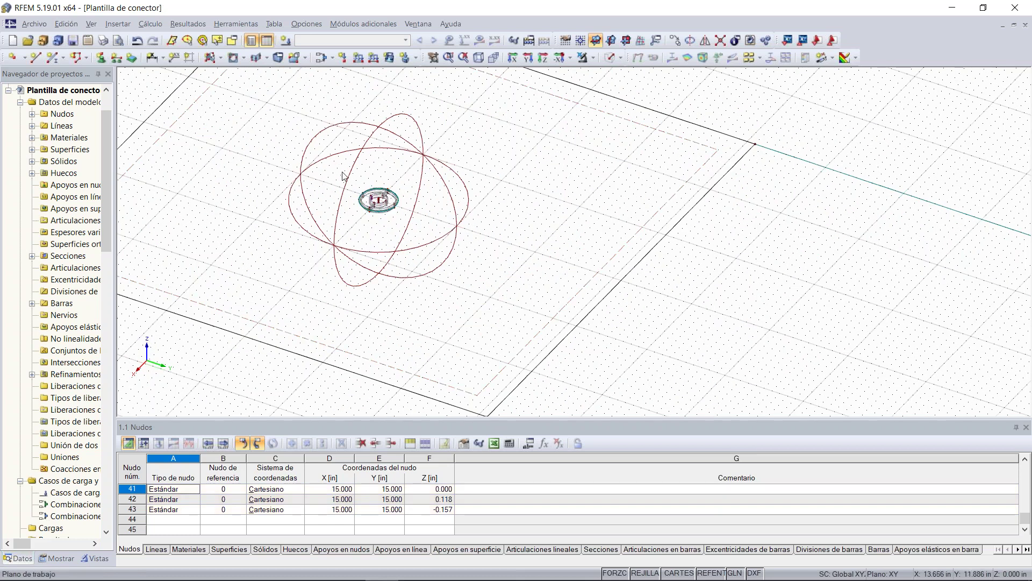
{"action": "left_click_drag", "start_coordinate": [277, 118], "coordinate": [512, 302]}
{"action": "left_click_drag", "start_coordinate": [263, 99], "coordinate": [509, 312]}
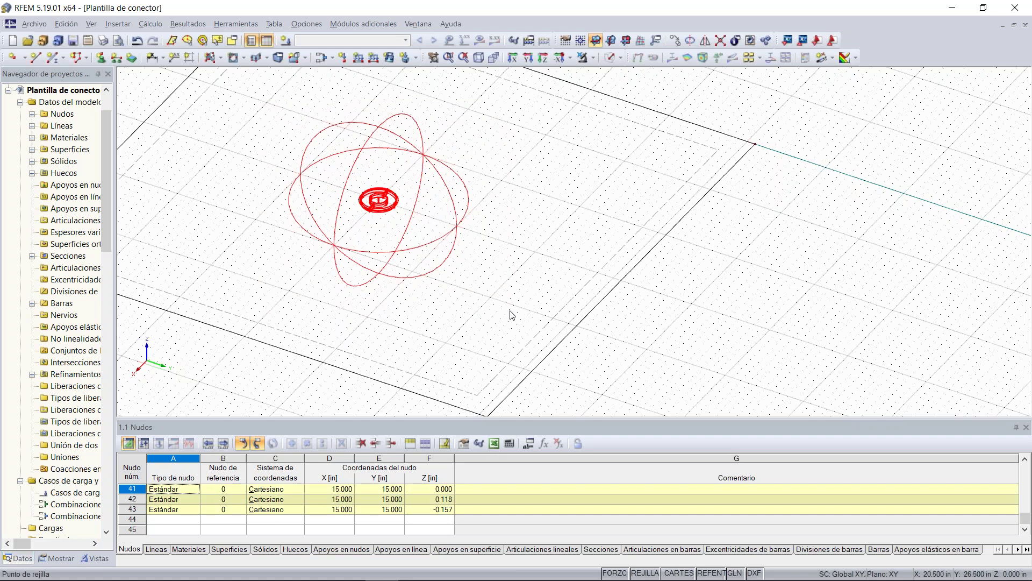
Switch to the open model Modelo simplificado seminario and hide its results and FE mesh.
{"action": "left_click", "coordinate": [422, 25]}
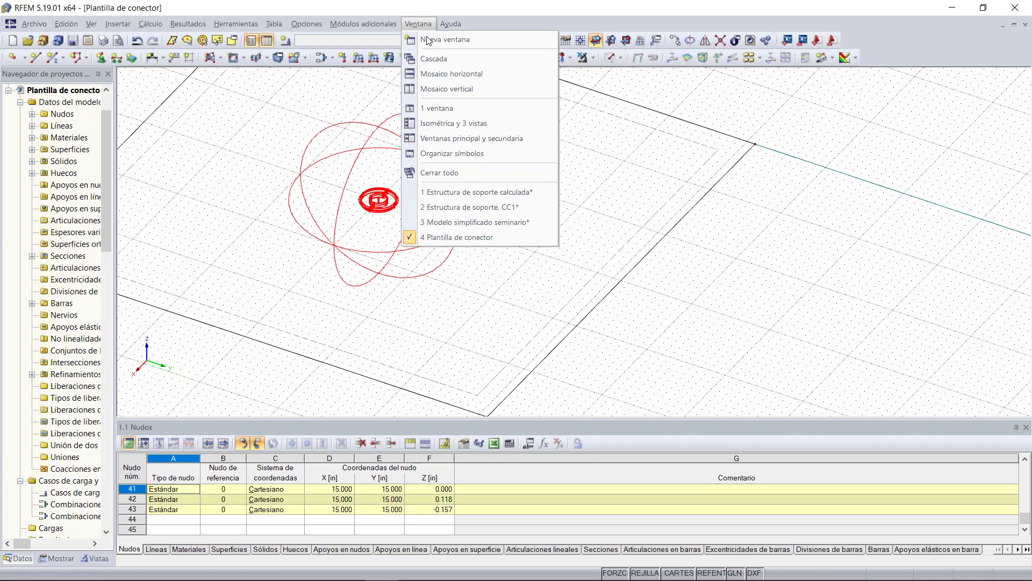
{"action": "left_click", "coordinate": [465, 223]}
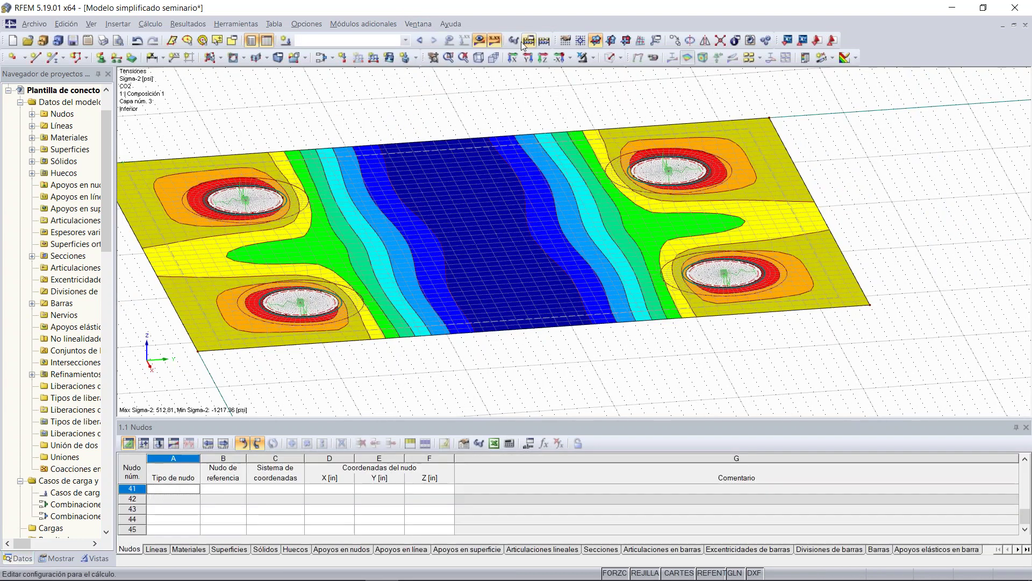
{"action": "left_click", "coordinate": [479, 41]}
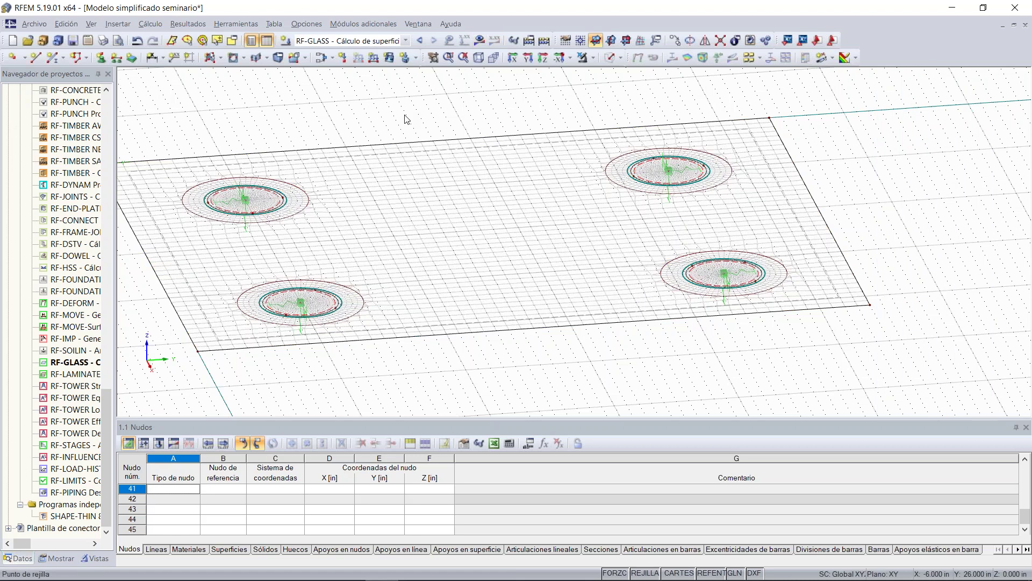
{"action": "left_click", "coordinate": [151, 26]}
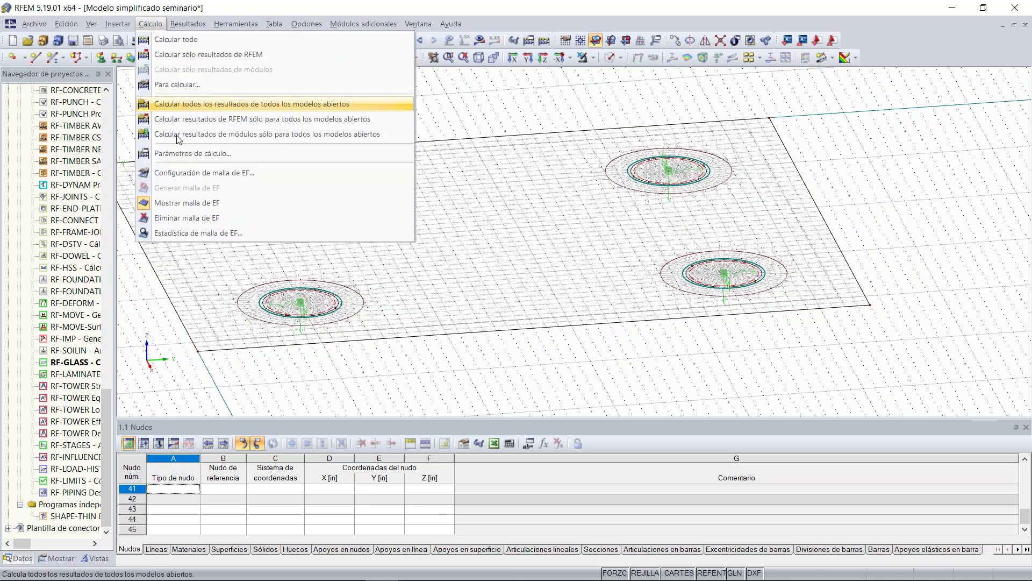
{"action": "left_click", "coordinate": [186, 202]}
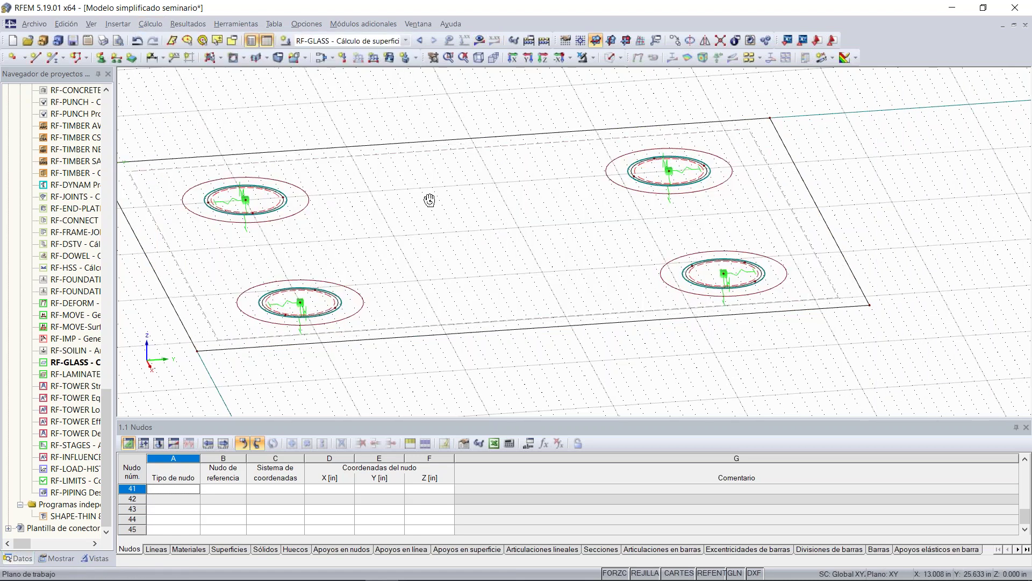
Delete the four simplified connector rings and their mesh refinements from the plate, keeping the centre nodes and accepting removal of the results and FE mesh.
{"action": "middle_click_drag", "start_coordinate": [445, 203], "coordinate": [398, 203], "text": "ctrl"}
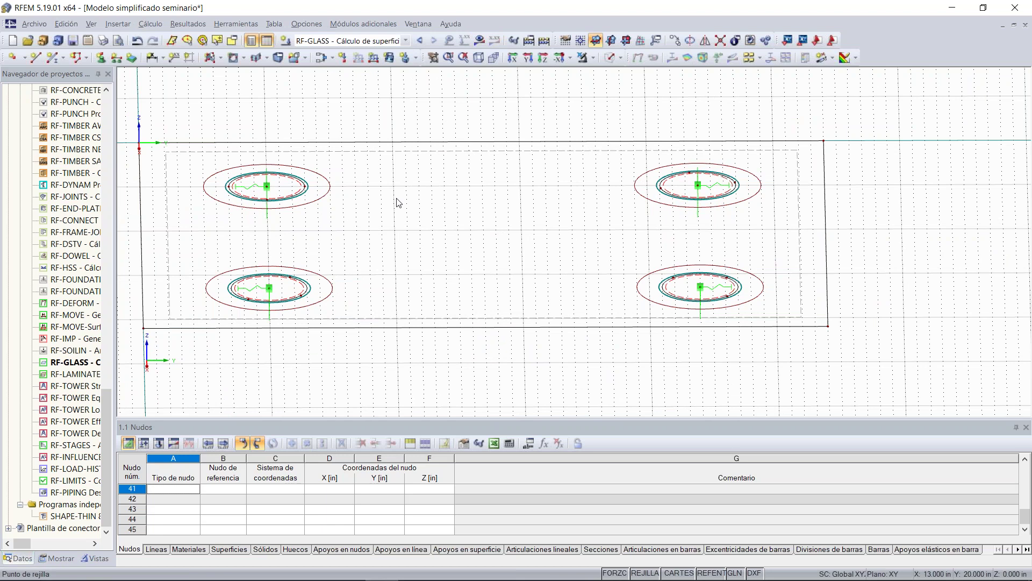
{"action": "left_click_drag", "start_coordinate": [198, 161], "coordinate": [261, 227]}
{"action": "left_click_drag", "start_coordinate": [323, 161], "coordinate": [254, 208]}
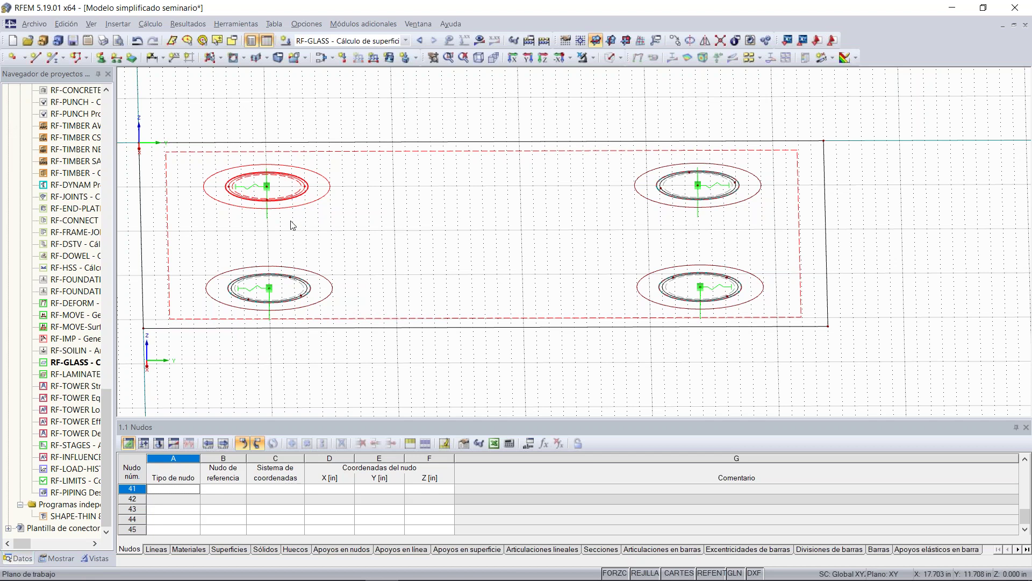
{"action": "left_click_drag", "start_coordinate": [285, 229], "coordinate": [332, 170]}
{"action": "left_click_drag", "start_coordinate": [202, 229], "coordinate": [332, 160]}
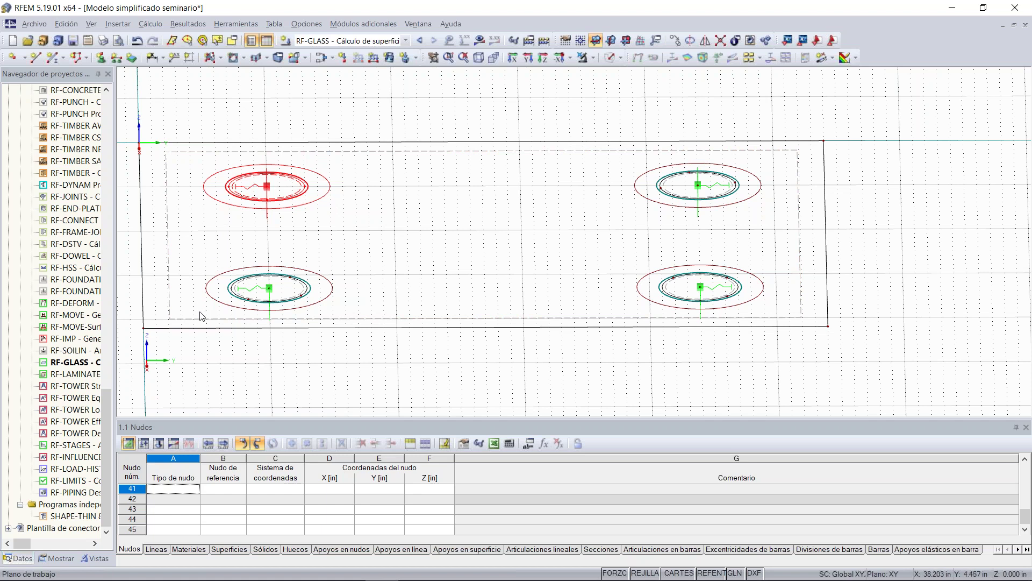
{"action": "left_click_drag", "start_coordinate": [199, 311], "coordinate": [345, 261]}
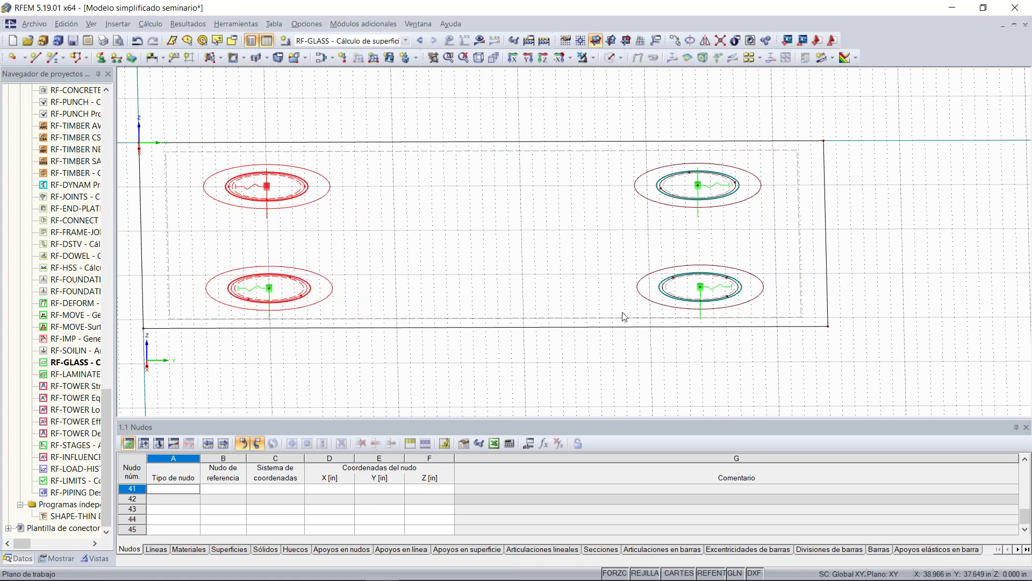
{"action": "left_click_drag", "start_coordinate": [622, 312], "coordinate": [814, 258]}
{"action": "left_click_drag", "start_coordinate": [625, 217], "coordinate": [774, 164]}
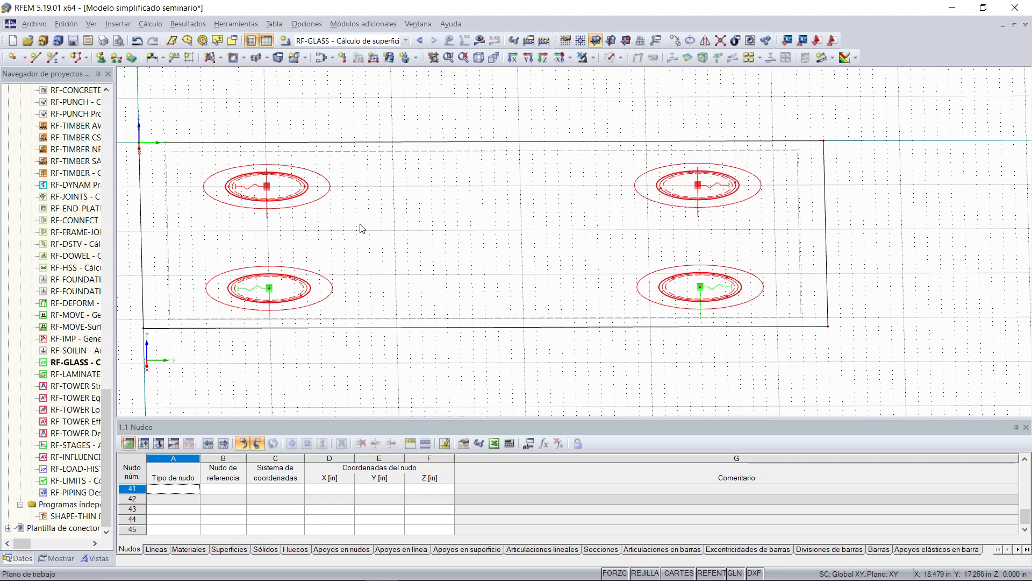
{"action": "scroll", "coordinate": [257, 161], "scroll_direction": "up", "scroll_amount": 2}
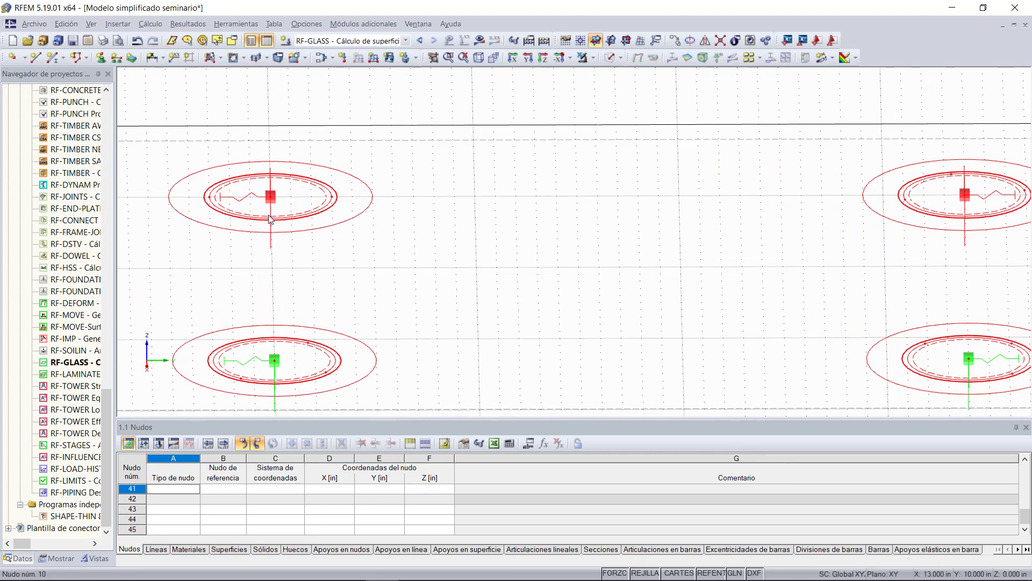
{"action": "left_click", "coordinate": [273, 200]}
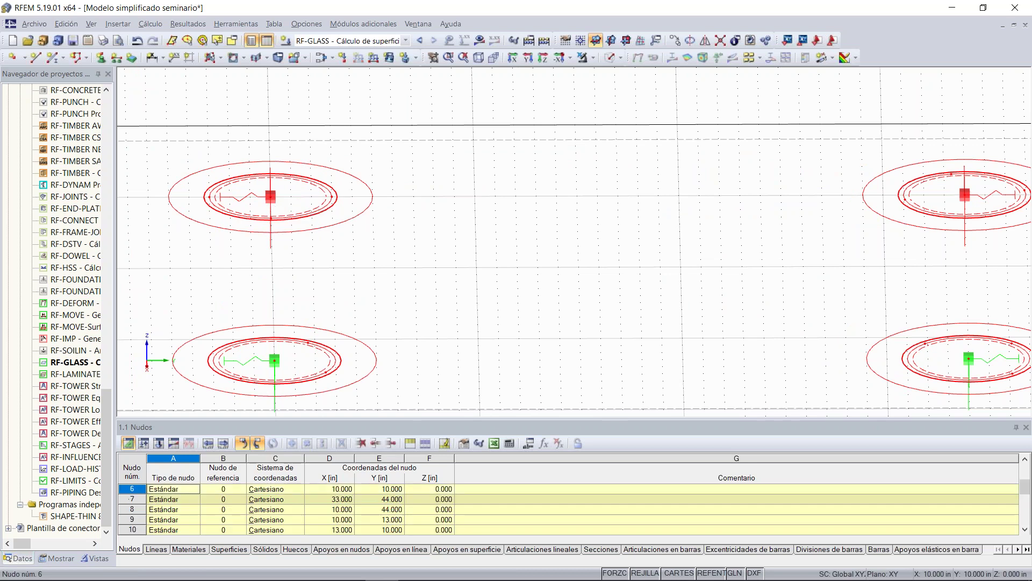
{"action": "left_click", "coordinate": [275, 361]}
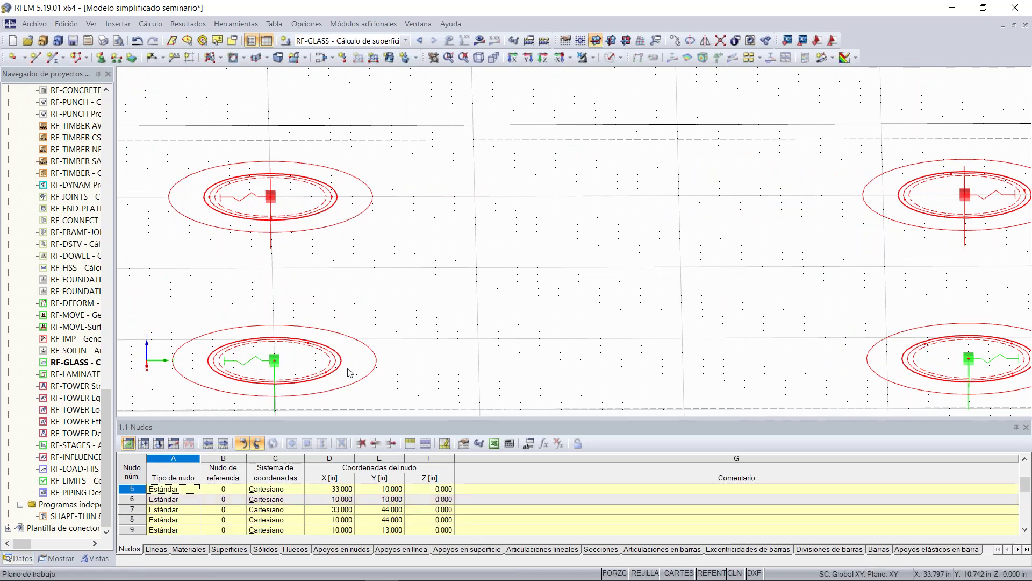
{"action": "left_click", "coordinate": [970, 361]}
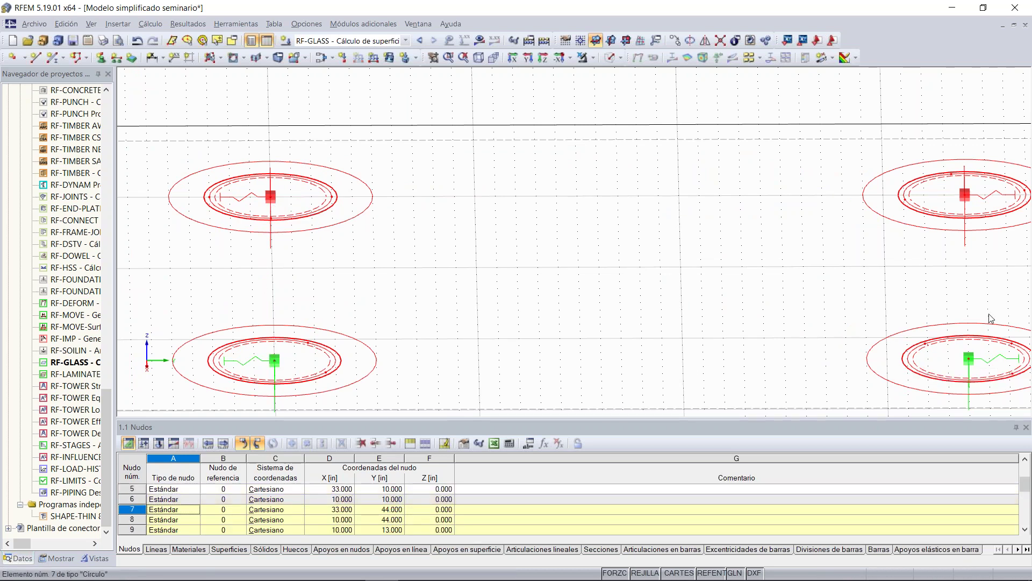
{"action": "left_click", "coordinate": [966, 198]}
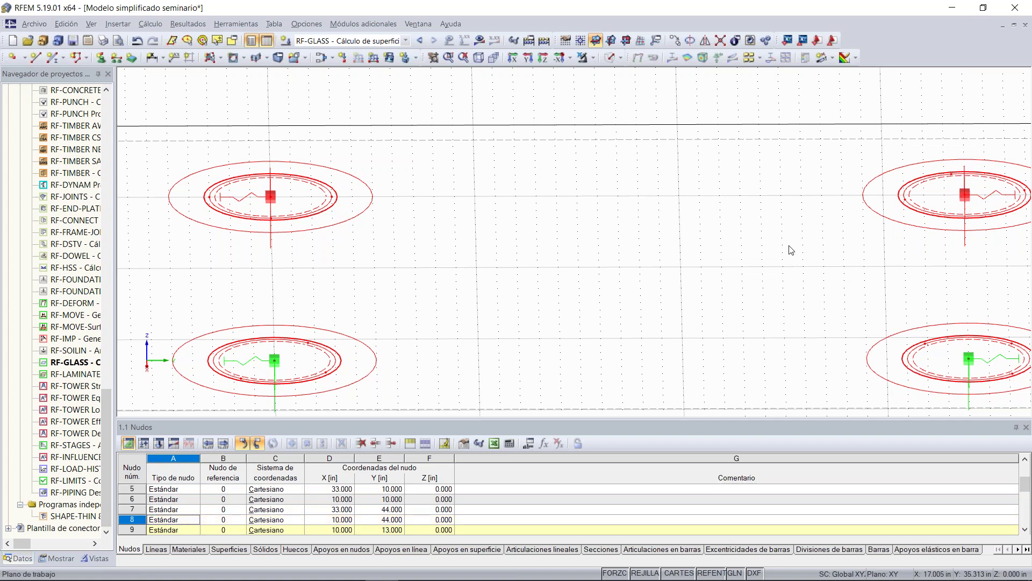
{"action": "key", "text": "Delete"}
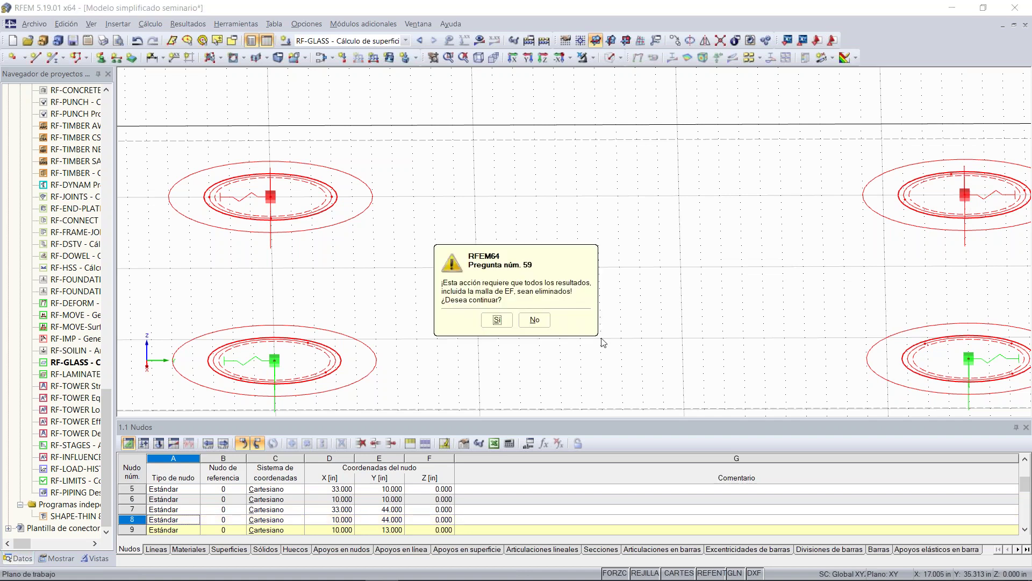
{"action": "left_click", "coordinate": [497, 320]}
{"action": "scroll", "coordinate": [541, 292], "scroll_direction": "down", "scroll_amount": 1}
{"action": "scroll", "coordinate": [542, 292], "scroll_direction": "down", "scroll_amount": 1}
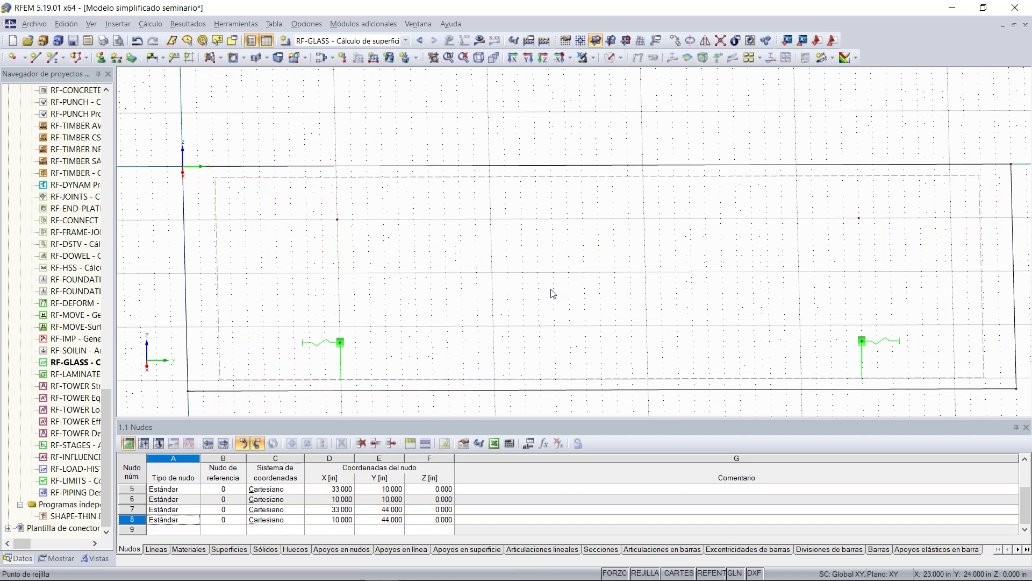
Delete the two remaining nodal supports from the plate while keeping the nodes they are attached to.
{"action": "left_click_drag", "start_coordinate": [320, 357], "coordinate": [301, 328]}
{"action": "key", "text": "Delete"}
{"action": "left_click", "coordinate": [873, 333]}
{"action": "key", "text": "Delete"}
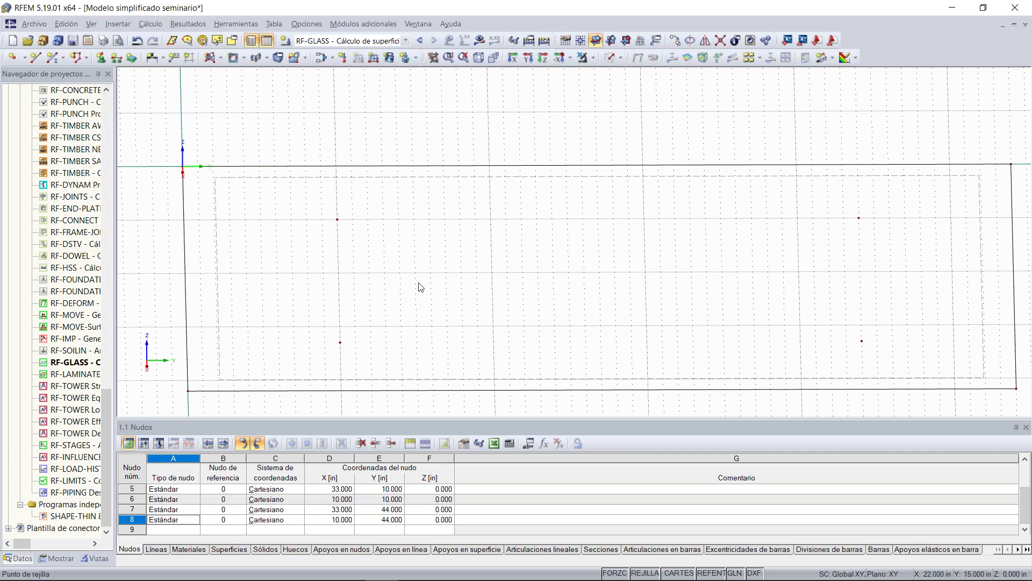
Paste the copied detailed connector into the plate model with zero offset in X, Y and Z.
{"action": "key", "text": "ctrl+v"}
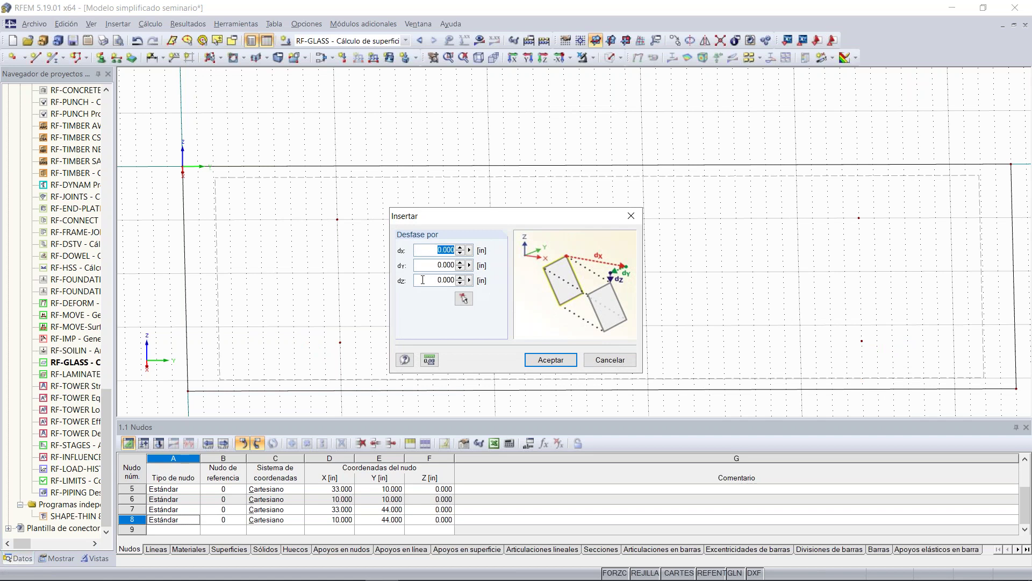
{"action": "left_click", "coordinate": [542, 362]}
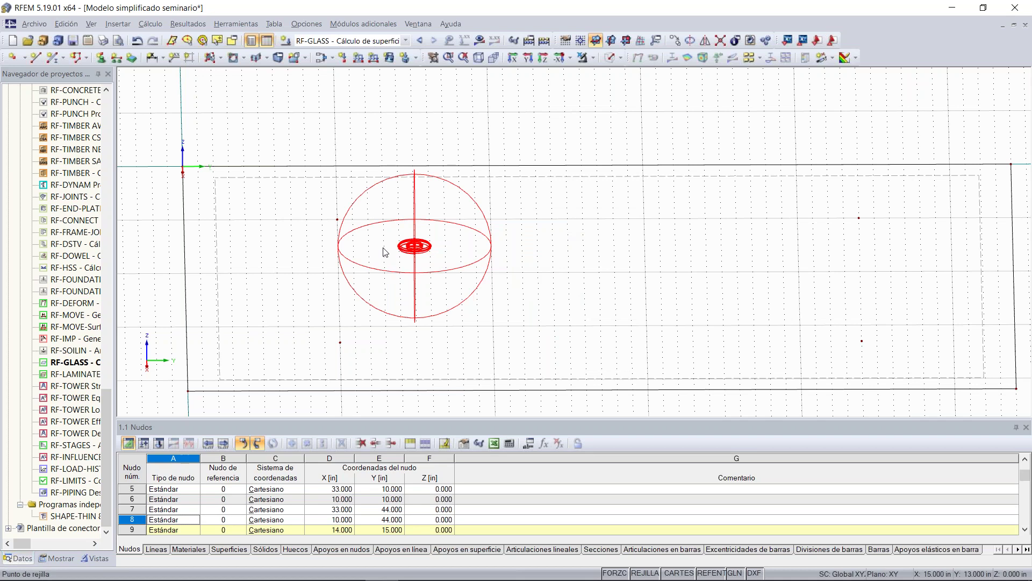
{"action": "scroll", "coordinate": [385, 251], "scroll_direction": "up", "scroll_amount": 2}
{"action": "middle_click_drag", "start_coordinate": [385, 252], "coordinate": [531, 181], "text": "ctrl"}
{"action": "scroll", "coordinate": [410, 235], "scroll_direction": "up", "scroll_amount": 3}
{"action": "scroll", "coordinate": [410, 235], "scroll_direction": "up", "scroll_amount": 2}
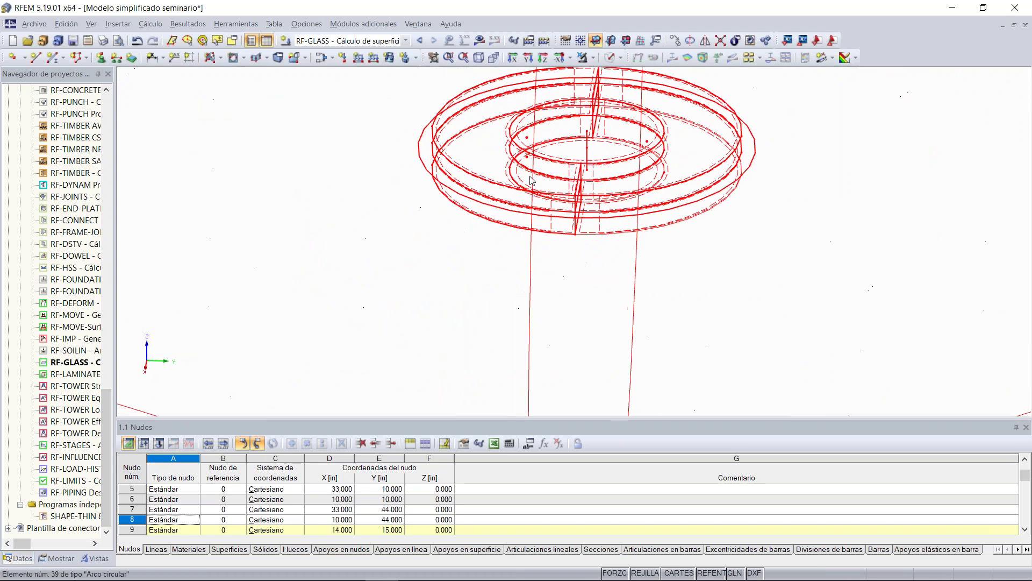
Move the pasted connector, without copies, from its centre node to the plate's node at X 10, Y 10 in.
{"action": "left_click", "coordinate": [587, 153]}
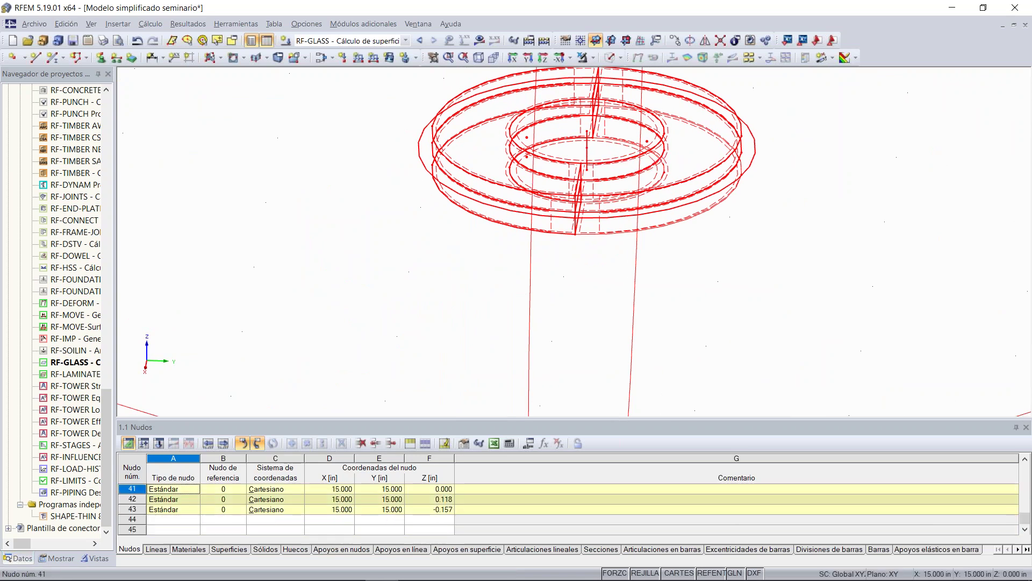
{"action": "left_click", "coordinate": [675, 41]}
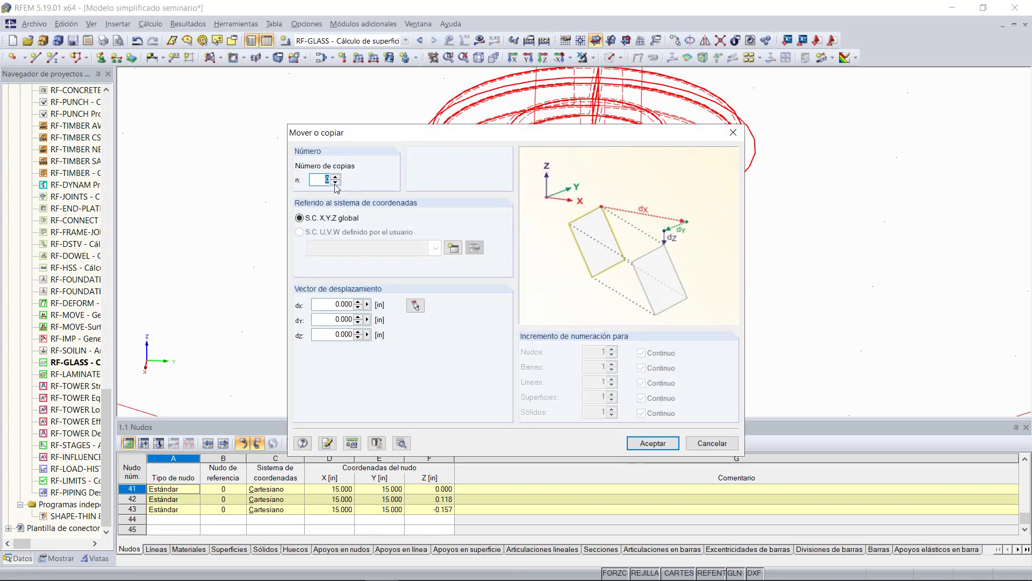
{"action": "left_click", "coordinate": [414, 306]}
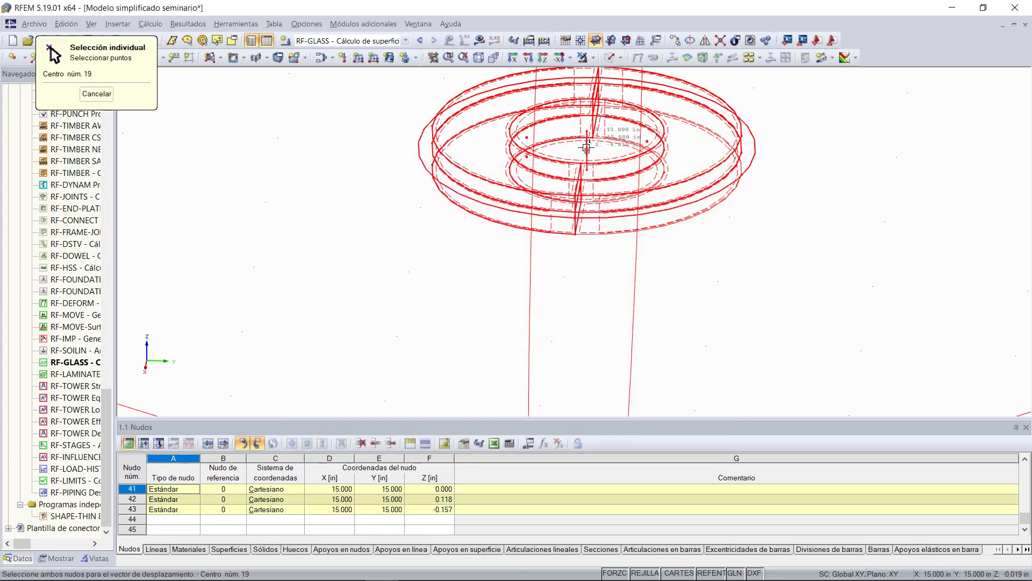
{"action": "scroll", "coordinate": [587, 144], "scroll_direction": "up", "scroll_amount": 2}
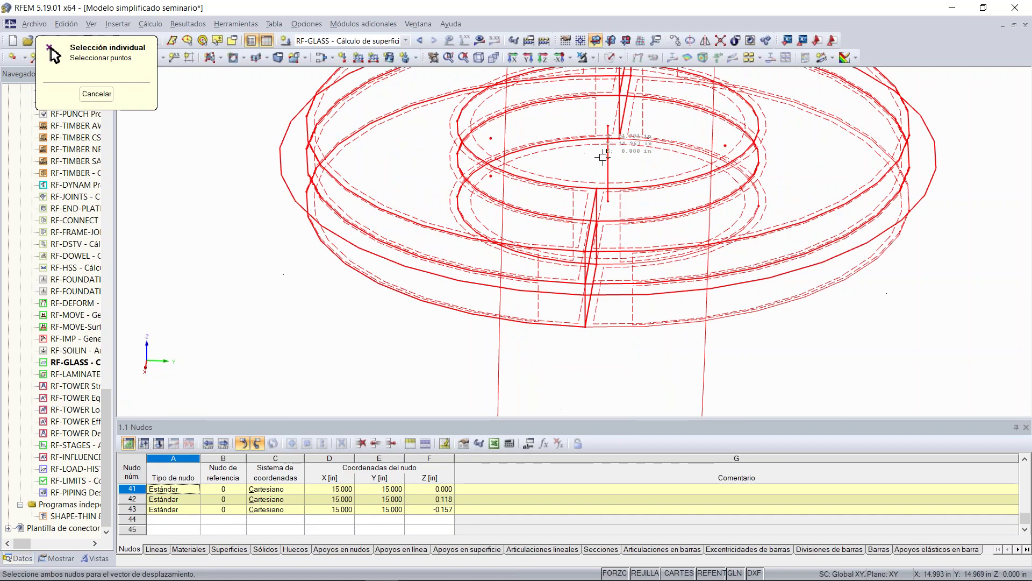
{"action": "scroll", "coordinate": [473, 208], "scroll_direction": "down", "scroll_amount": 5}
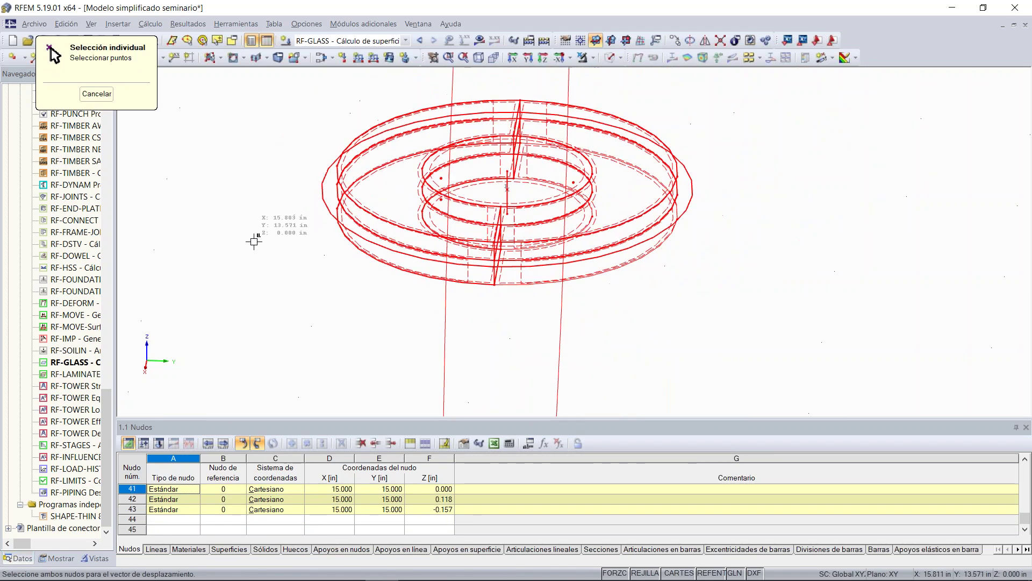
{"action": "scroll", "coordinate": [217, 188], "scroll_direction": "up", "scroll_amount": 3}
{"action": "left_click", "coordinate": [491, 202]}
{"action": "left_click", "coordinate": [652, 443]}
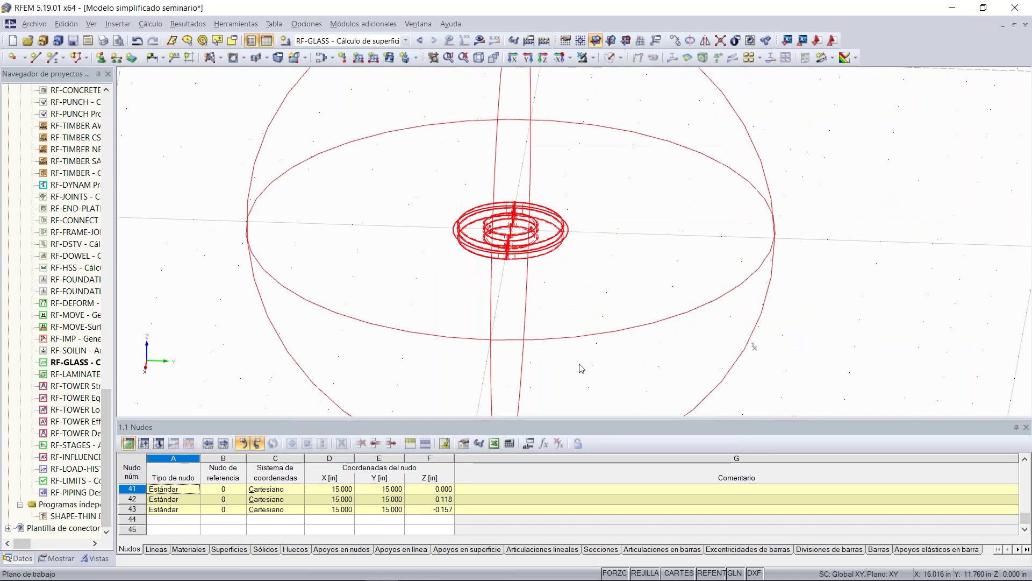
Make one copy of the connector, displaced 23 in along X from its centre to the plate node at X 33, Y 10 in.
{"action": "scroll", "coordinate": [622, 215], "scroll_direction": "down", "scroll_amount": 4}
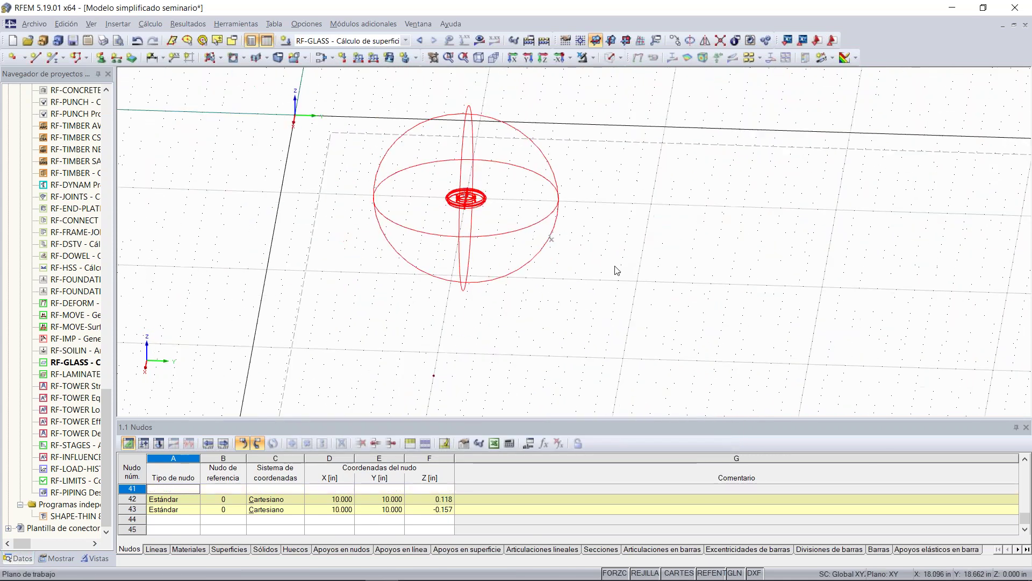
{"action": "left_click", "coordinate": [674, 41]}
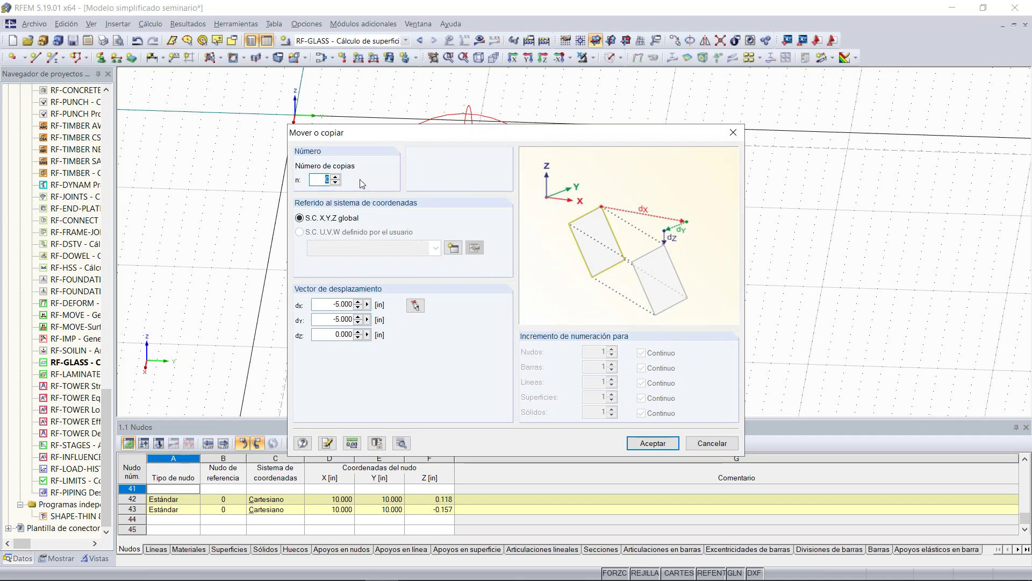
{"action": "left_click", "coordinate": [336, 177]}
{"action": "left_click", "coordinate": [415, 305]}
{"action": "scroll", "coordinate": [568, 225], "scroll_direction": "up", "scroll_amount": 6}
{"action": "scroll", "coordinate": [568, 224], "scroll_direction": "up", "scroll_amount": 2}
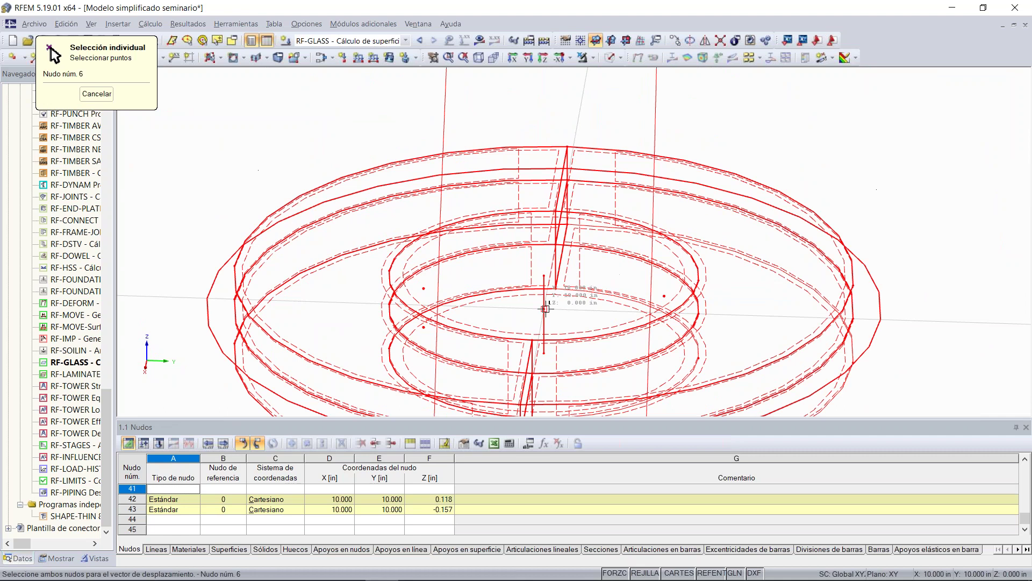
{"action": "scroll", "coordinate": [545, 309], "scroll_direction": "up", "scroll_amount": 2}
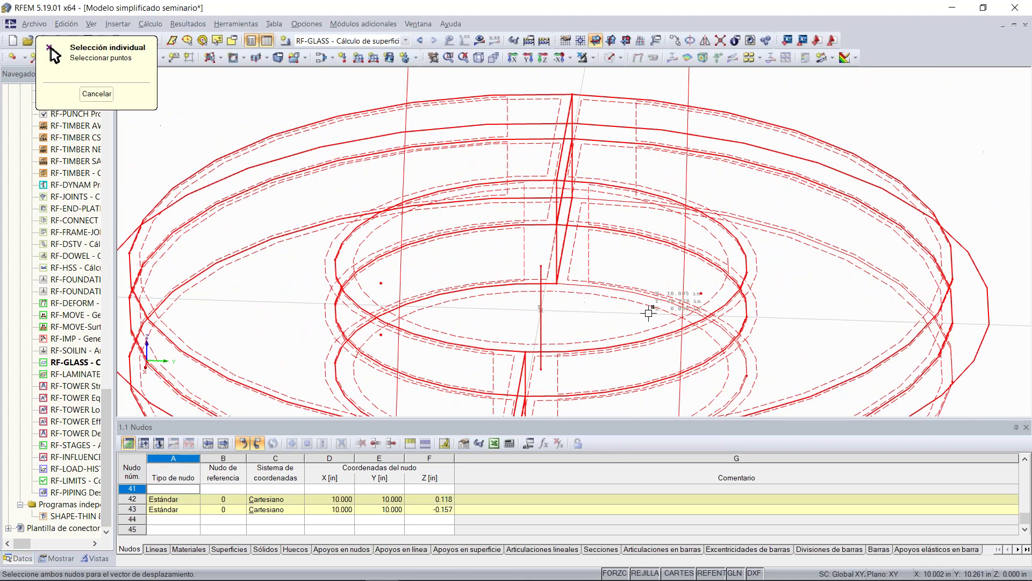
{"action": "scroll", "coordinate": [688, 301], "scroll_direction": "down", "scroll_amount": 4}
{"action": "middle_click_drag", "start_coordinate": [767, 338], "coordinate": [755, 64]}
{"action": "middle_click_drag", "start_coordinate": [660, 253], "coordinate": [635, 70]}
{"action": "scroll", "coordinate": [592, 210], "scroll_direction": "down", "scroll_amount": 2}
{"action": "middle_click_drag", "start_coordinate": [575, 282], "coordinate": [548, 130]}
{"action": "scroll", "coordinate": [529, 174], "scroll_direction": "down", "scroll_amount": 1}
{"action": "left_click", "coordinate": [484, 278]}
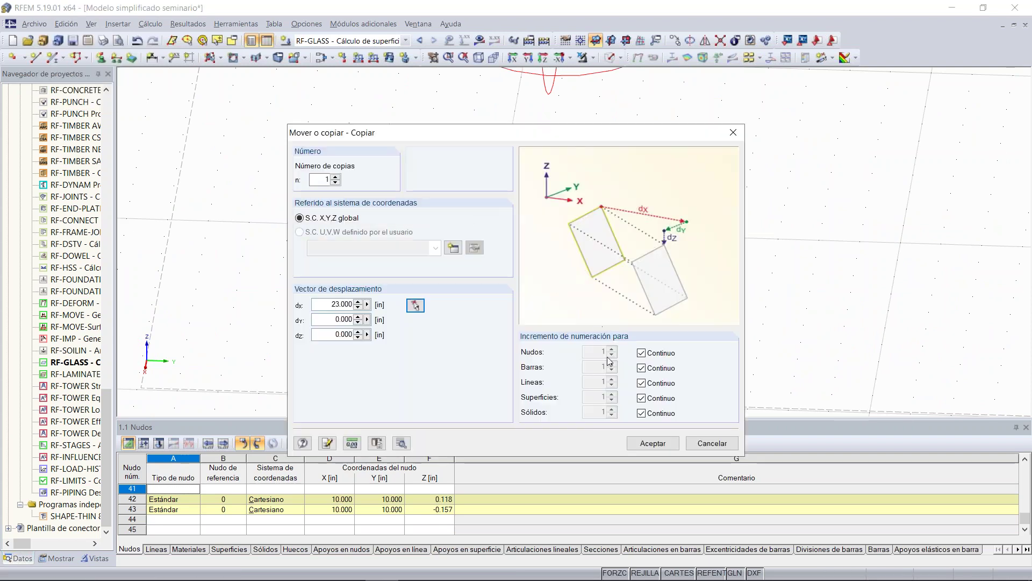
{"action": "left_click", "coordinate": [645, 442]}
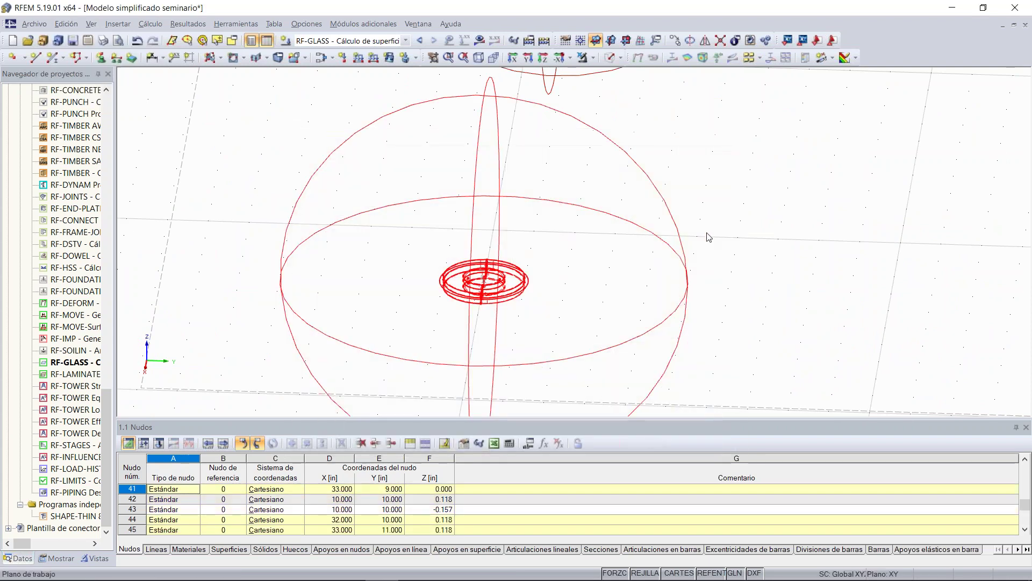
Select both detailed connectors together with their mesh refinement spheres, leaving the plate and its opposite nodes unselected.
{"action": "scroll", "coordinate": [759, 228], "scroll_direction": "down", "scroll_amount": 5}
{"action": "middle_click_drag", "start_coordinate": [784, 209], "coordinate": [681, 352]}
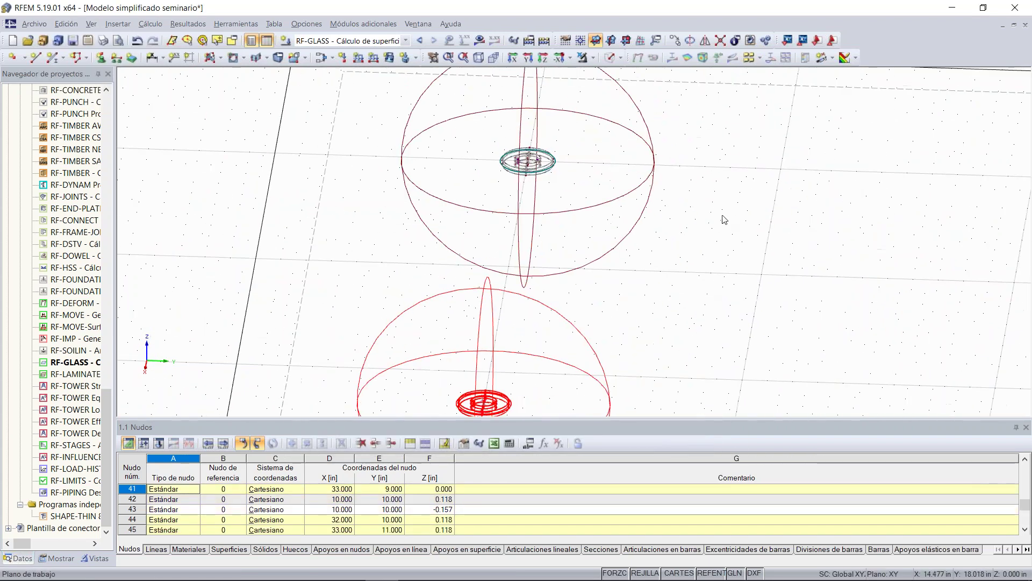
{"action": "middle_click_drag", "start_coordinate": [793, 269], "coordinate": [607, 209]}
{"action": "scroll", "coordinate": [634, 196], "scroll_direction": "down", "scroll_amount": 3}
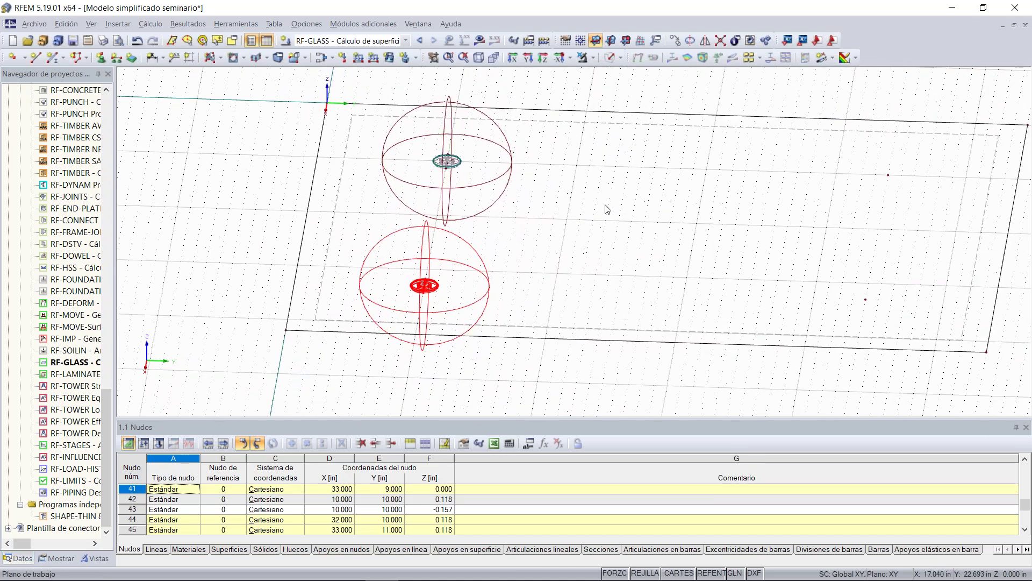
{"action": "middle_click_drag", "start_coordinate": [525, 178], "coordinate": [550, 200], "text": "ctrl"}
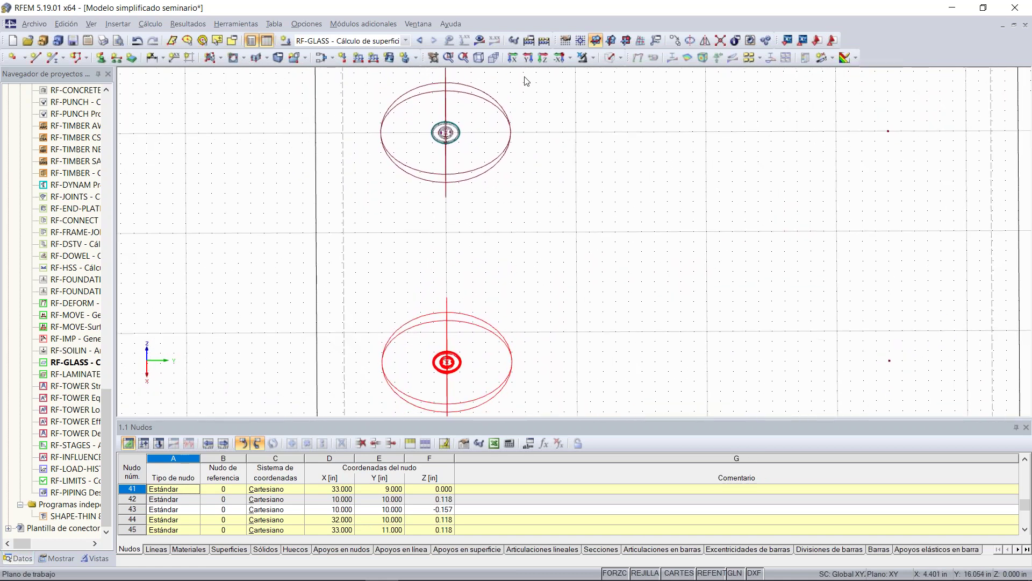
{"action": "left_click_drag", "start_coordinate": [527, 77], "coordinate": [378, 232]}
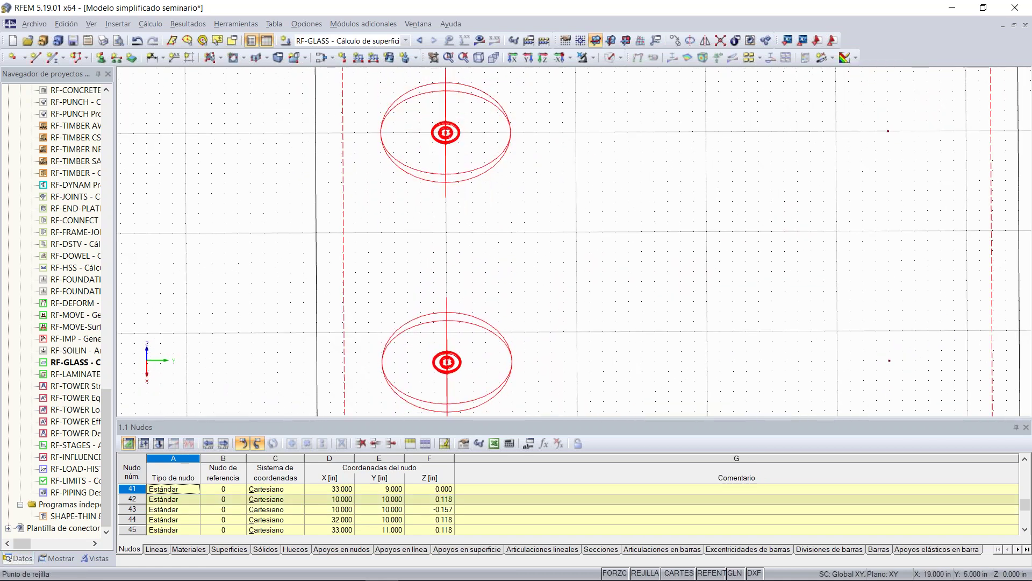
{"action": "key", "text": "Escape"}
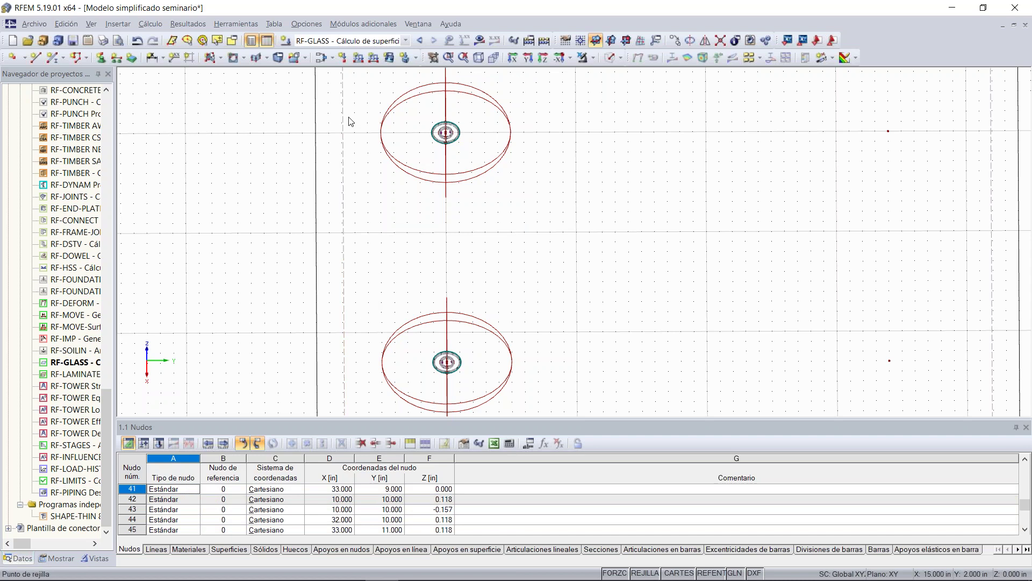
{"action": "left_click_drag", "start_coordinate": [375, 209], "coordinate": [531, 86]}
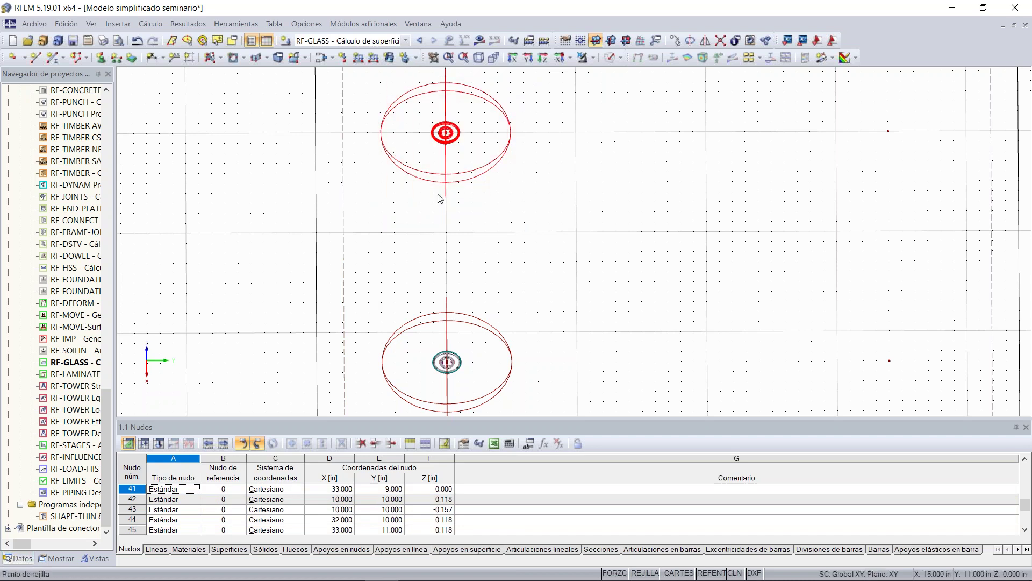
{"action": "scroll", "coordinate": [422, 200], "scroll_direction": "down", "scroll_amount": 1}
{"action": "key", "text": "Escape"}
{"action": "left_click_drag", "start_coordinate": [406, 148], "coordinate": [511, 86]}
{"action": "left_click_drag", "start_coordinate": [391, 384], "coordinate": [521, 279]}
{"action": "left_click_drag", "start_coordinate": [385, 384], "coordinate": [539, 277]}
{"action": "middle_click_drag", "start_coordinate": [538, 275], "coordinate": [527, 303], "text": "ctrl"}
{"action": "left_click_drag", "start_coordinate": [370, 399], "coordinate": [527, 265]}
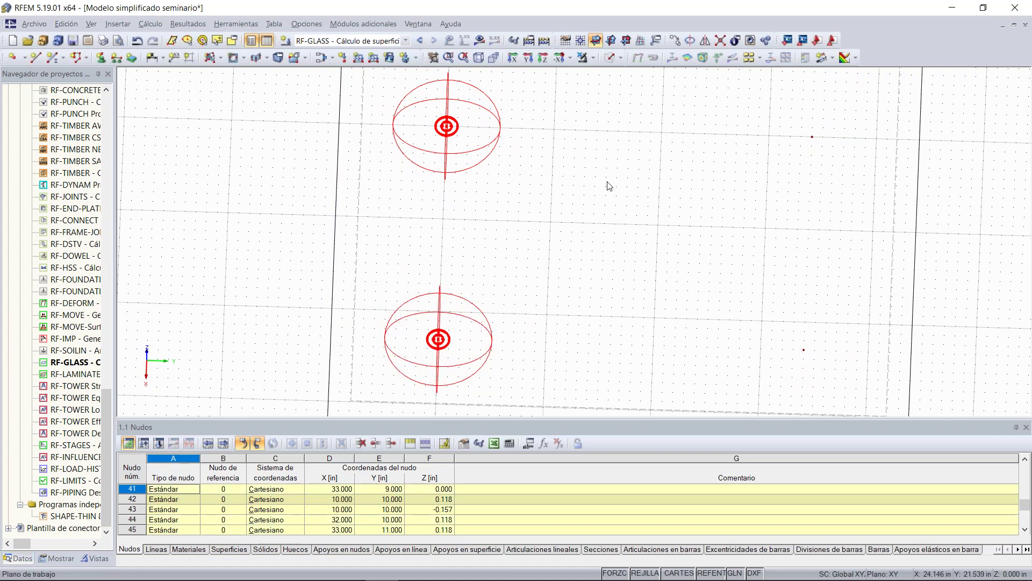
{"action": "left_click", "coordinate": [704, 40]}
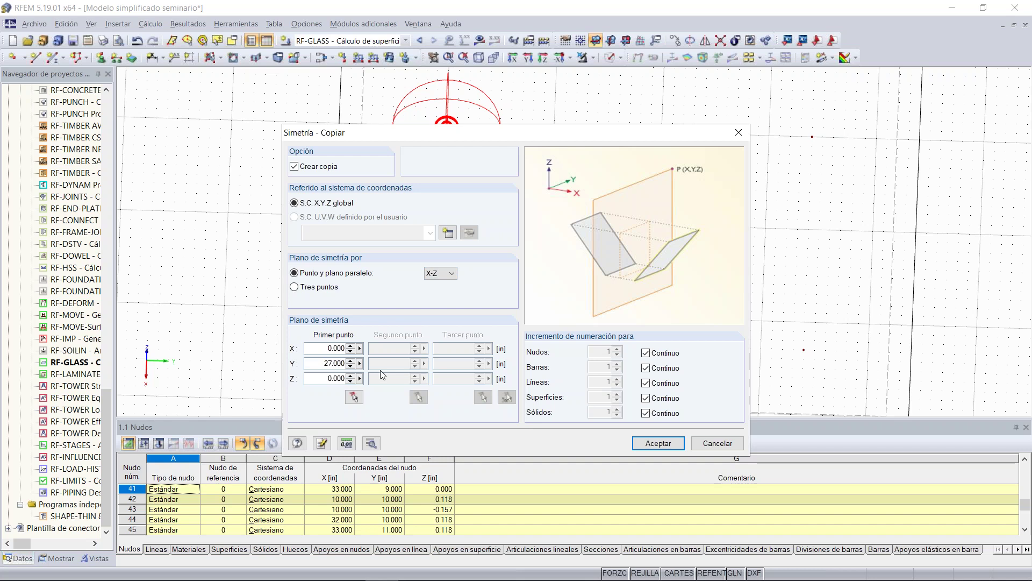
{"action": "left_click", "coordinate": [354, 397]}
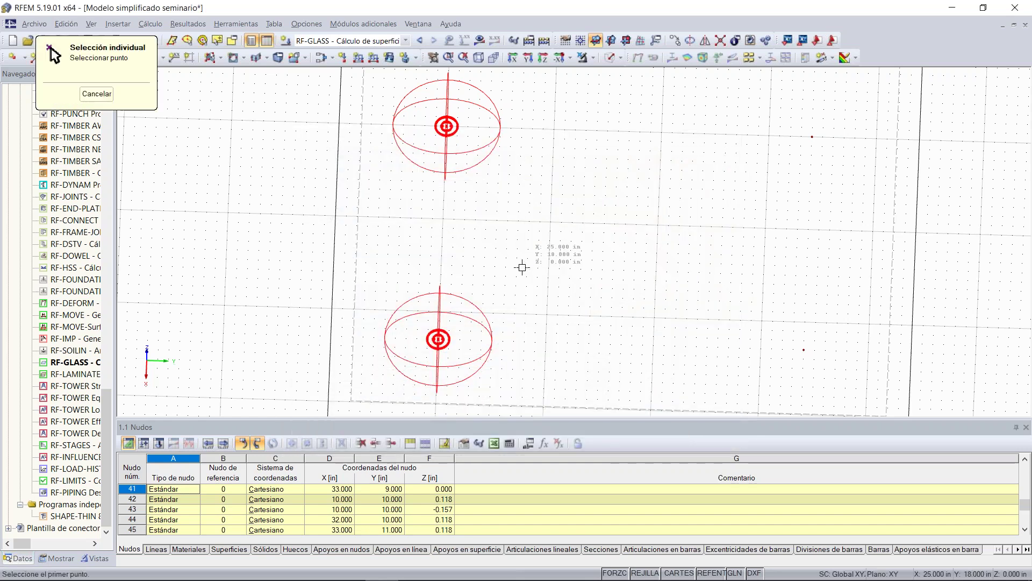
{"action": "key", "text": "Escape"}
{"action": "key", "text": "Escape"}
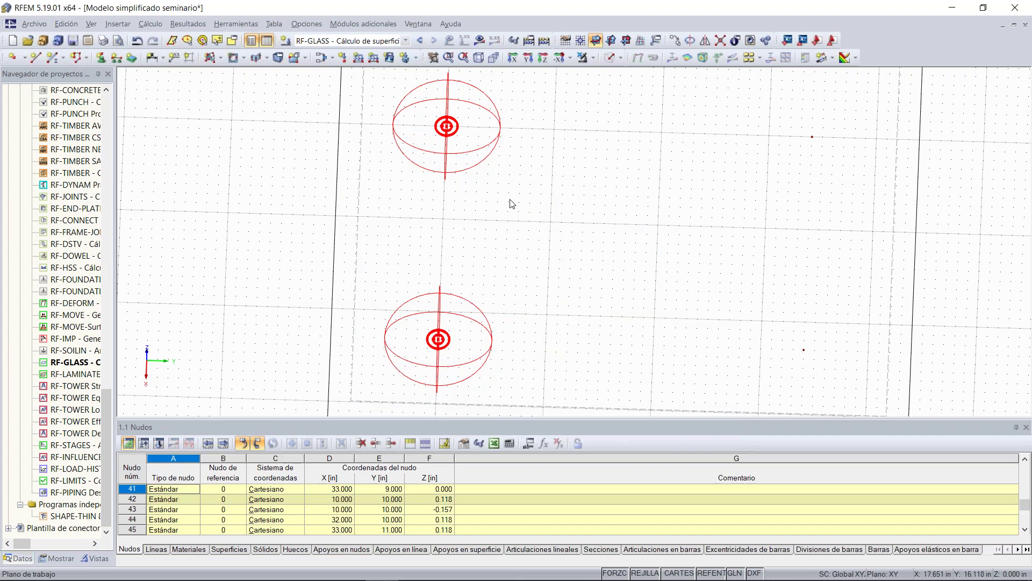
Mirror both connectors as copies about the X-Z plane through the long edge's midpoint at X 0, Y 27, Z 0 in.
{"action": "middle_click_drag", "start_coordinate": [620, 205], "coordinate": [458, 193], "text": "ctrl"}
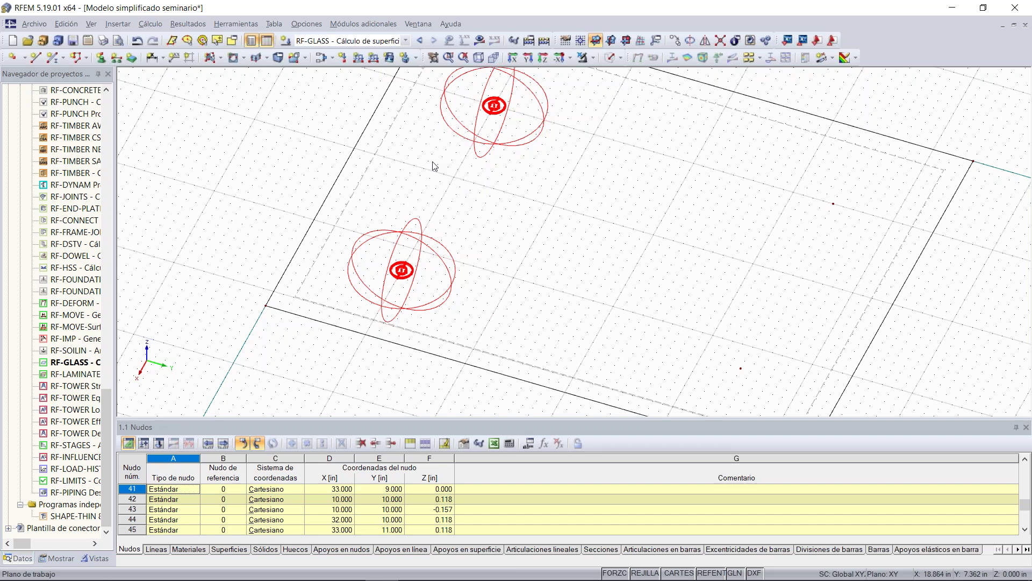
{"action": "middle_click_drag", "start_coordinate": [504, 233], "coordinate": [557, 169], "text": "ctrl"}
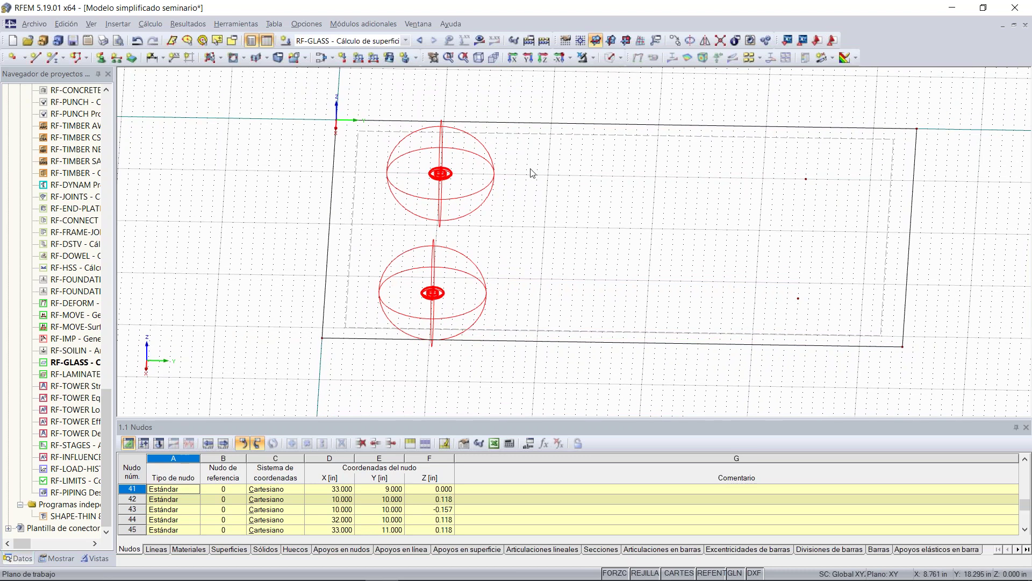
{"action": "left_click", "coordinate": [704, 42]}
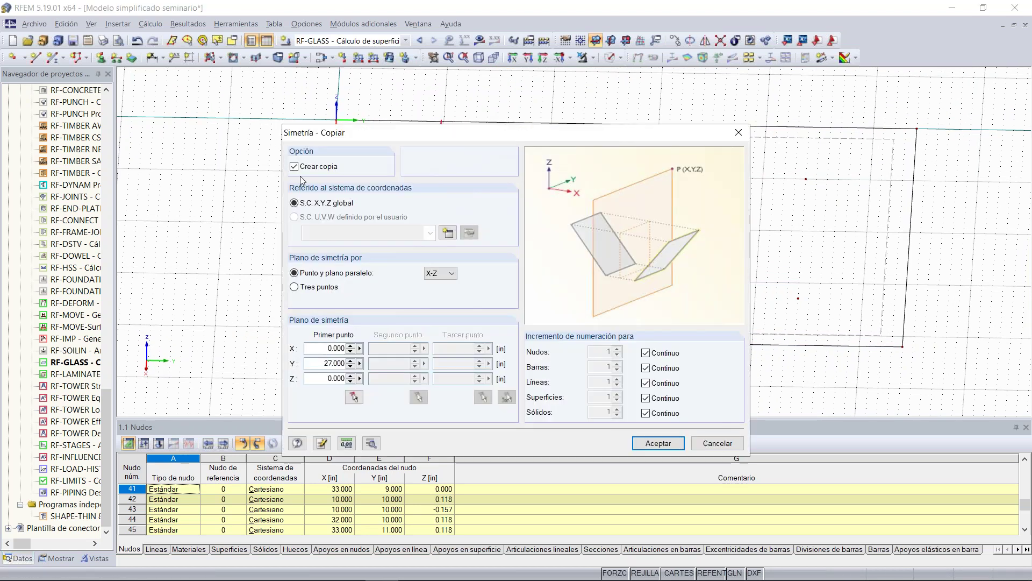
{"action": "left_click", "coordinate": [354, 397]}
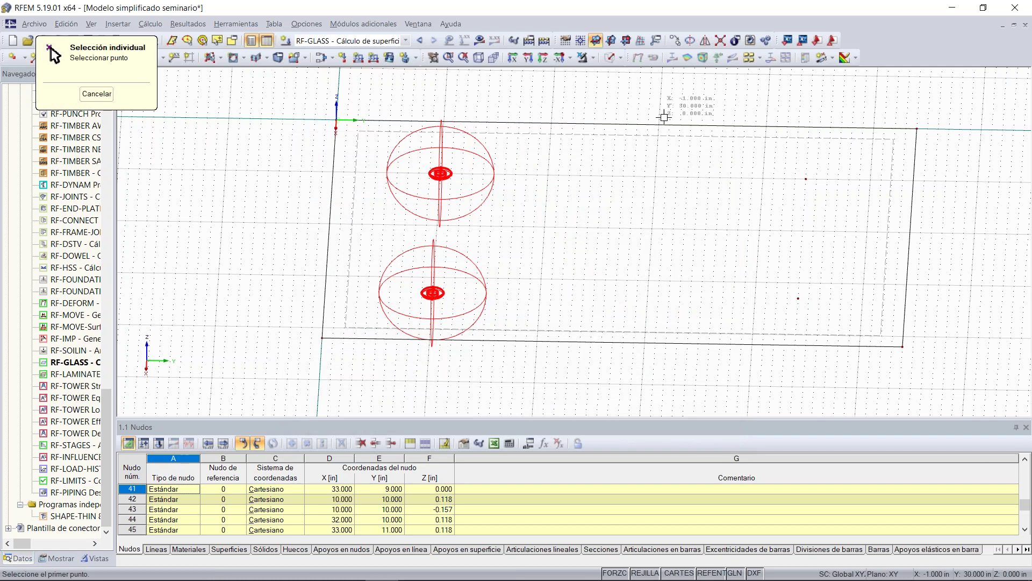
{"action": "left_click", "coordinate": [626, 123]}
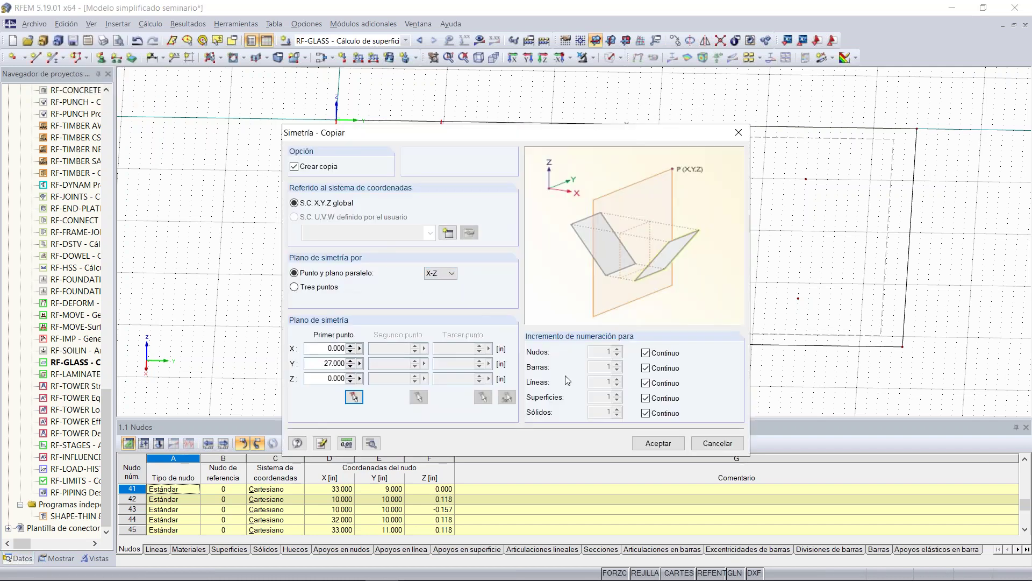
{"action": "left_click", "coordinate": [657, 443]}
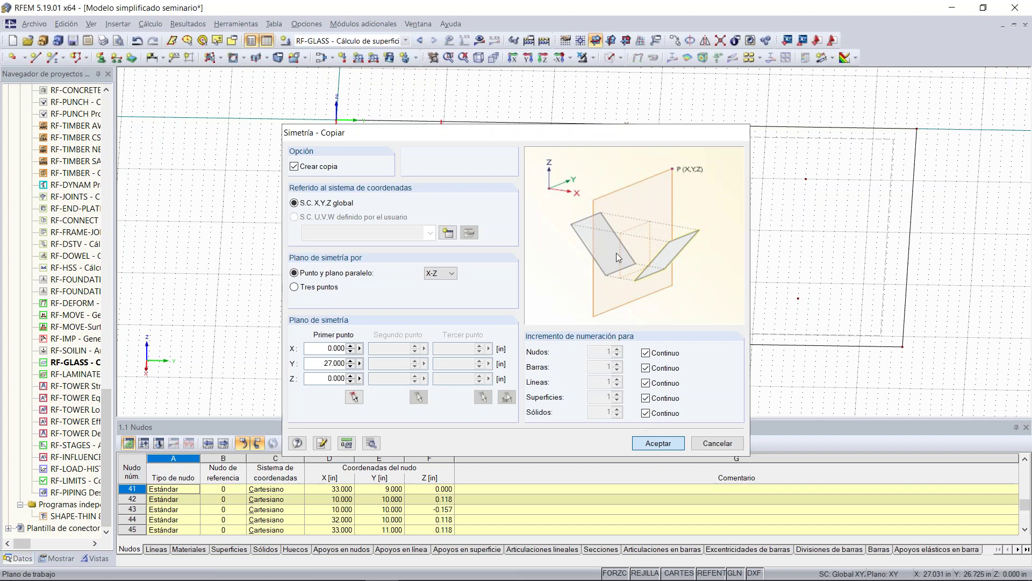
{"action": "middle_click_drag", "start_coordinate": [665, 231], "coordinate": [599, 207], "text": "ctrl"}
{"action": "scroll", "coordinate": [758, 323], "scroll_direction": "up", "scroll_amount": 6}
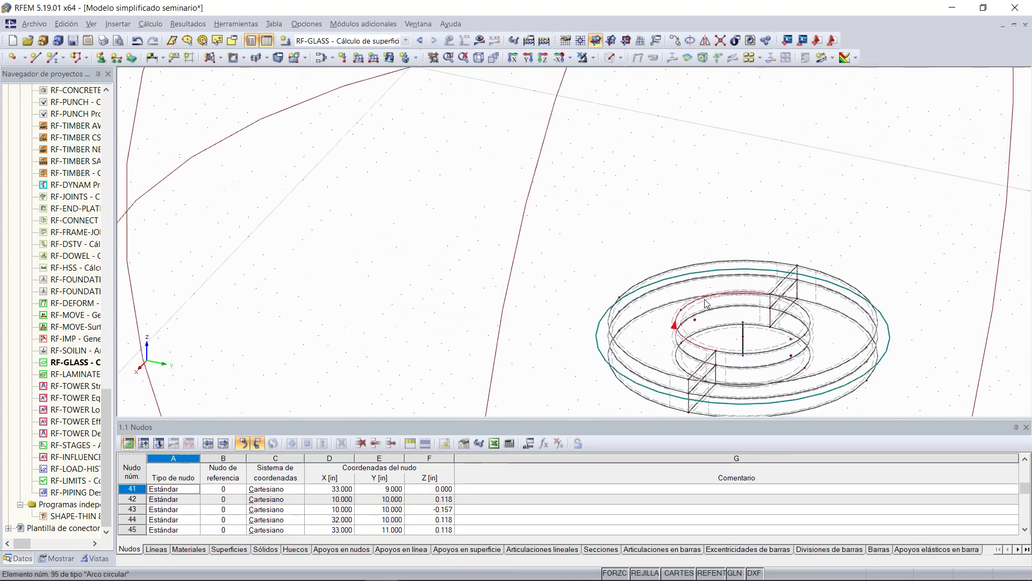
{"action": "scroll", "coordinate": [541, 232], "scroll_direction": "down", "scroll_amount": 5}
{"action": "middle_click_drag", "start_coordinate": [446, 163], "coordinate": [334, 176], "text": "ctrl"}
{"action": "scroll", "coordinate": [356, 185], "scroll_direction": "down", "scroll_amount": 4}
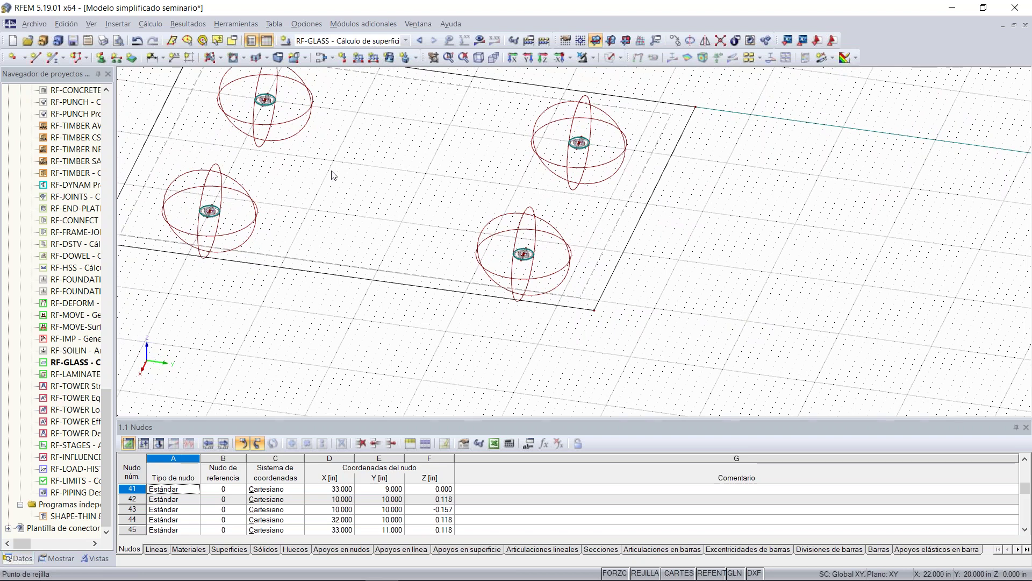
{"action": "scroll", "coordinate": [334, 175], "scroll_direction": "down", "scroll_amount": 2}
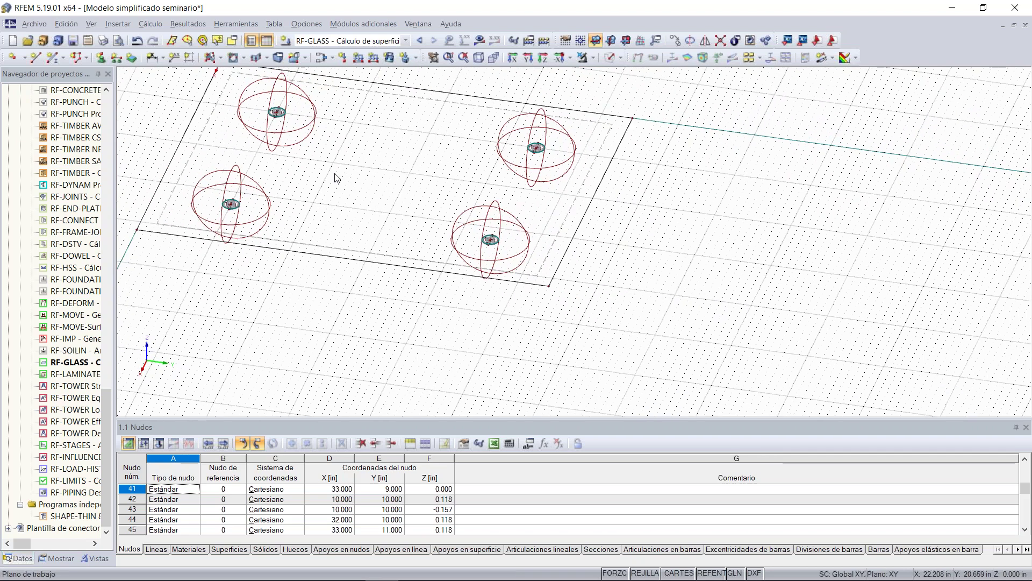
Display the glass plate model with its four detailed connectors in transparent solid mode.
{"action": "middle_click_drag", "start_coordinate": [329, 162], "coordinate": [452, 191], "text": "ctrl"}
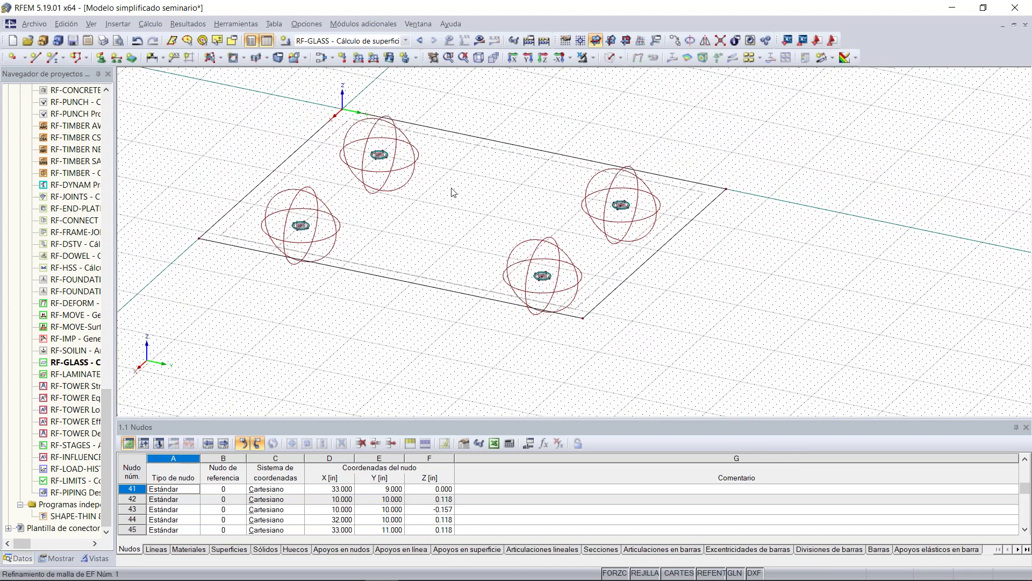
{"action": "left_click", "coordinate": [610, 57]}
{"action": "left_click", "coordinate": [610, 58]}
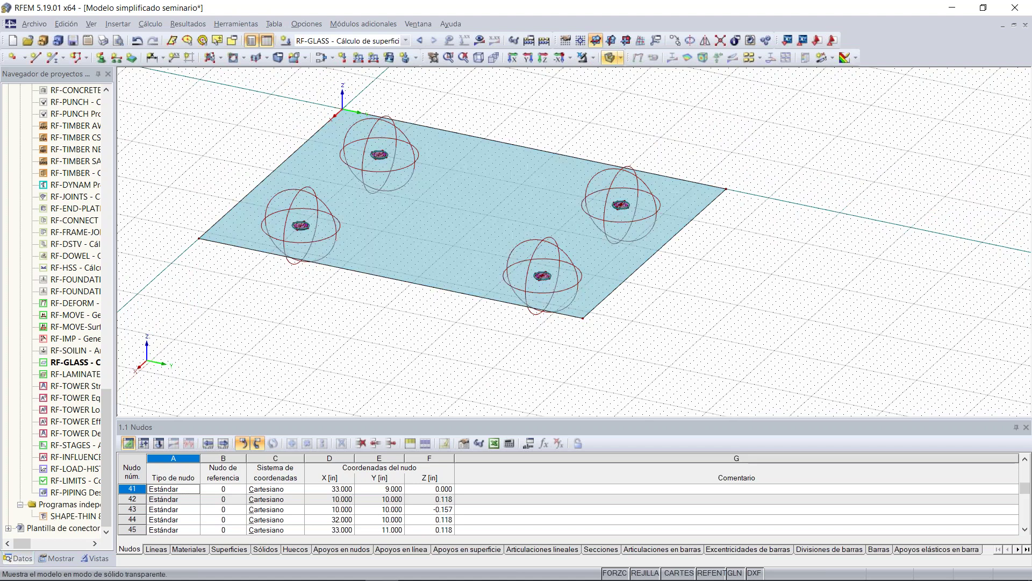
{"action": "scroll", "coordinate": [525, 164], "scroll_direction": "up", "scroll_amount": 3}
{"action": "middle_click_drag", "start_coordinate": [525, 222], "coordinate": [473, 193], "text": "ctrl"}
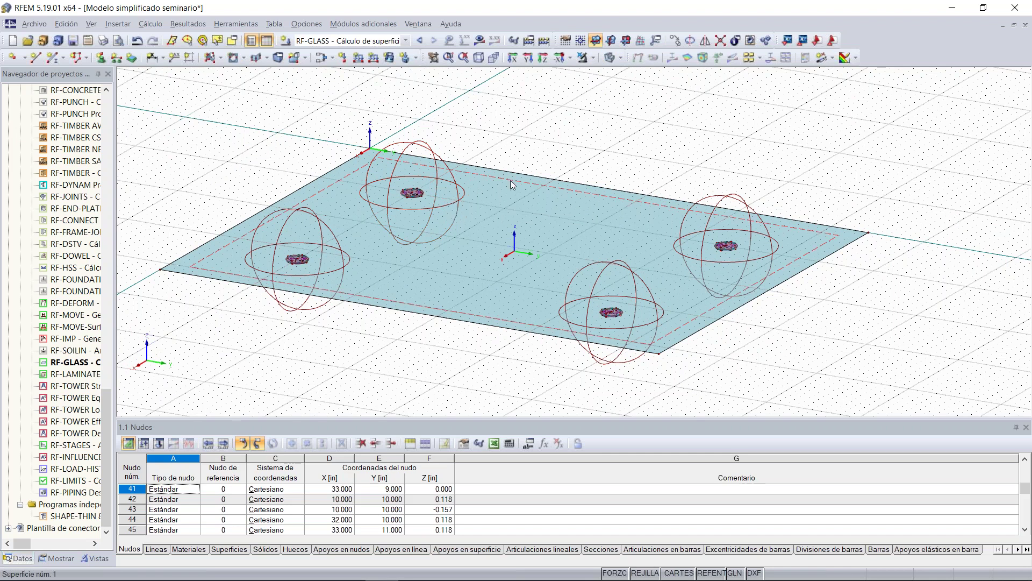
Switch to the open support structure model Estructura de soporte, CC1 and bring its bars beneath the plate into view.
{"action": "left_click", "coordinate": [418, 24]}
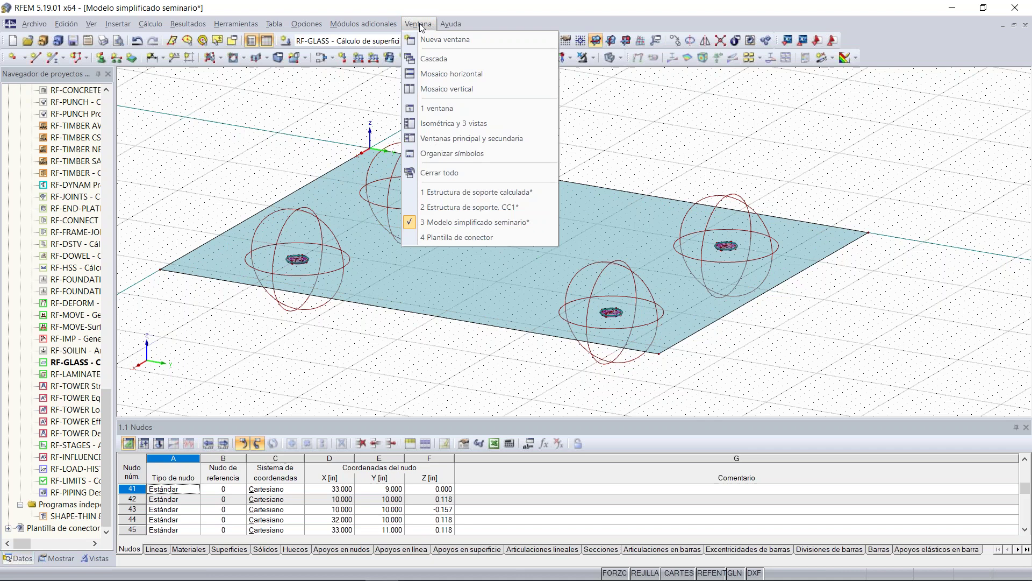
{"action": "left_click", "coordinate": [449, 207]}
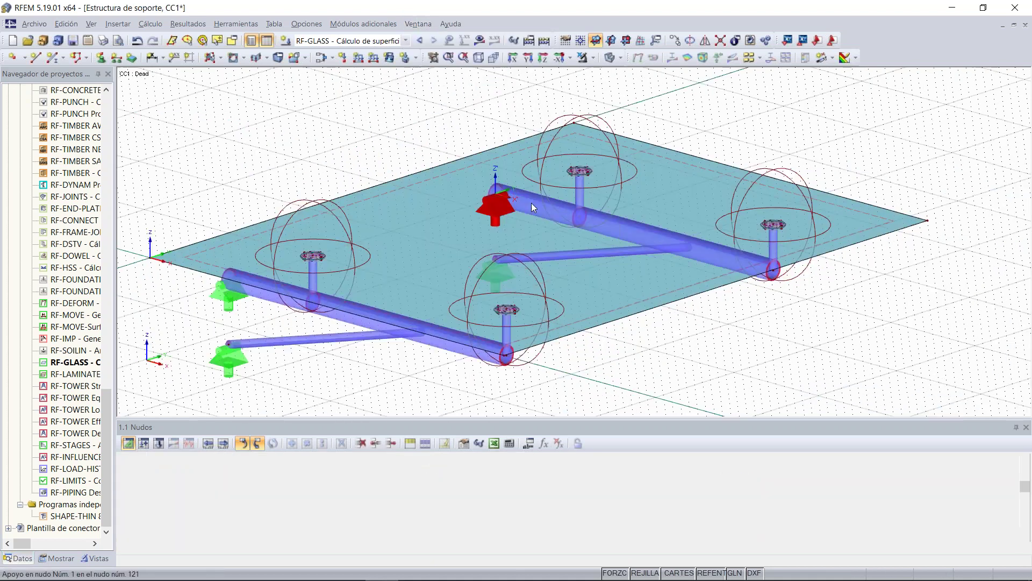
{"action": "middle_click_drag", "start_coordinate": [684, 192], "coordinate": [549, 179], "text": "ctrl"}
{"action": "scroll", "coordinate": [440, 251], "scroll_direction": "up", "scroll_amount": 3}
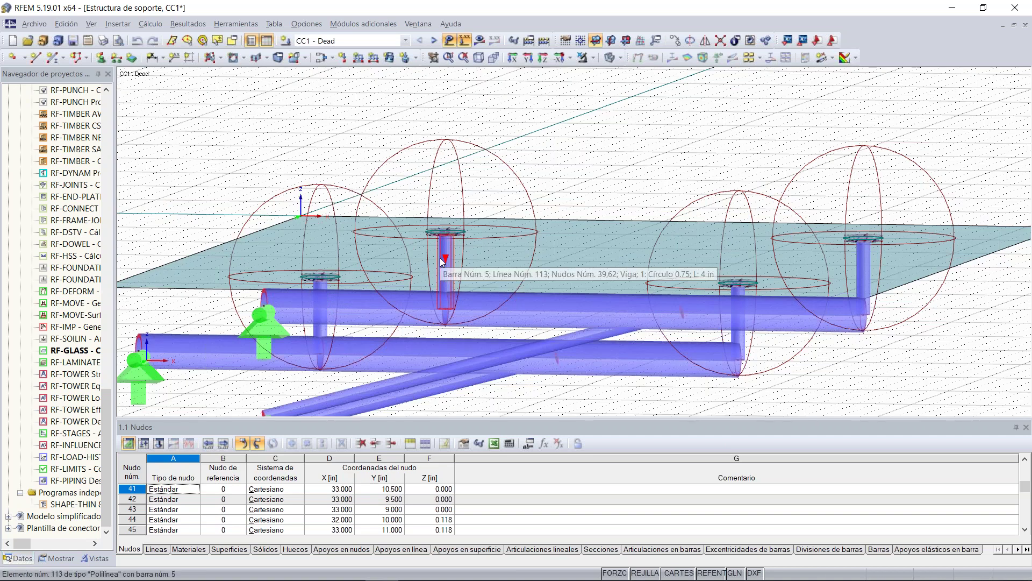
Examine the cross-sections of a vertical connector bar and a main horizontal tube, including the tube's section properties, without changing them.
{"action": "double_click", "coordinate": [442, 262]}
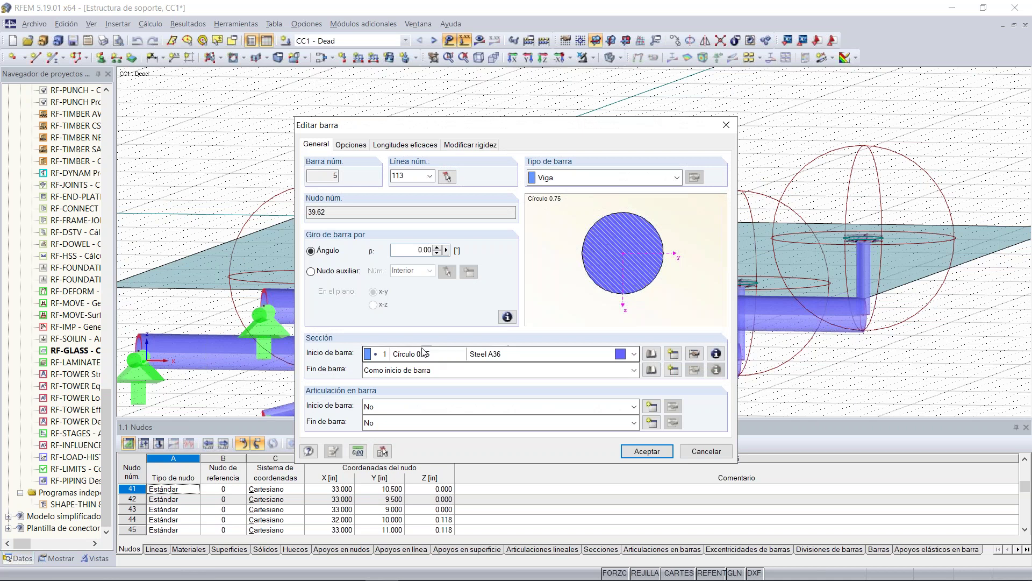
{"action": "left_click", "coordinate": [696, 450]}
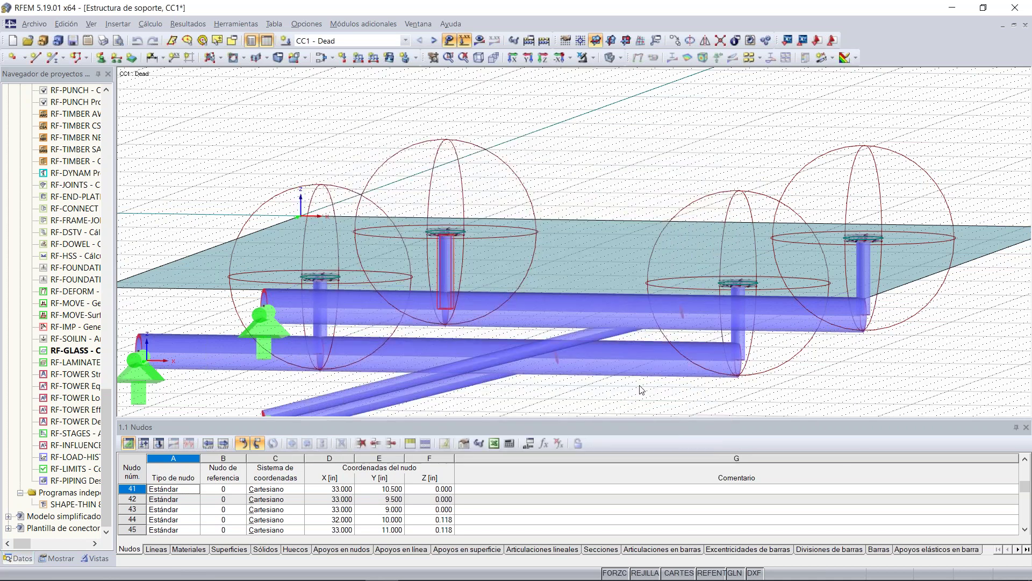
{"action": "double_click", "coordinate": [581, 316]}
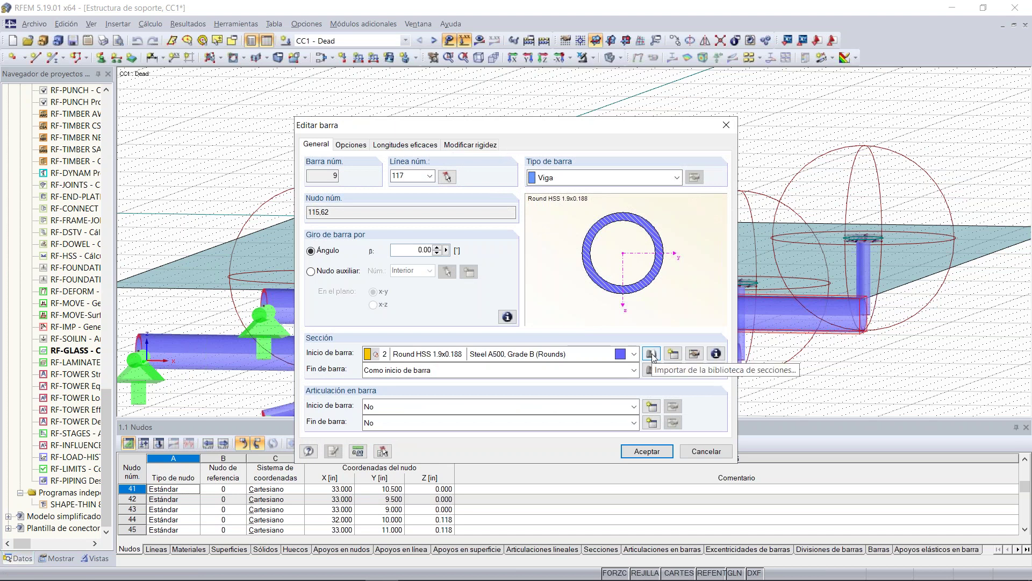
{"action": "left_click", "coordinate": [716, 354]}
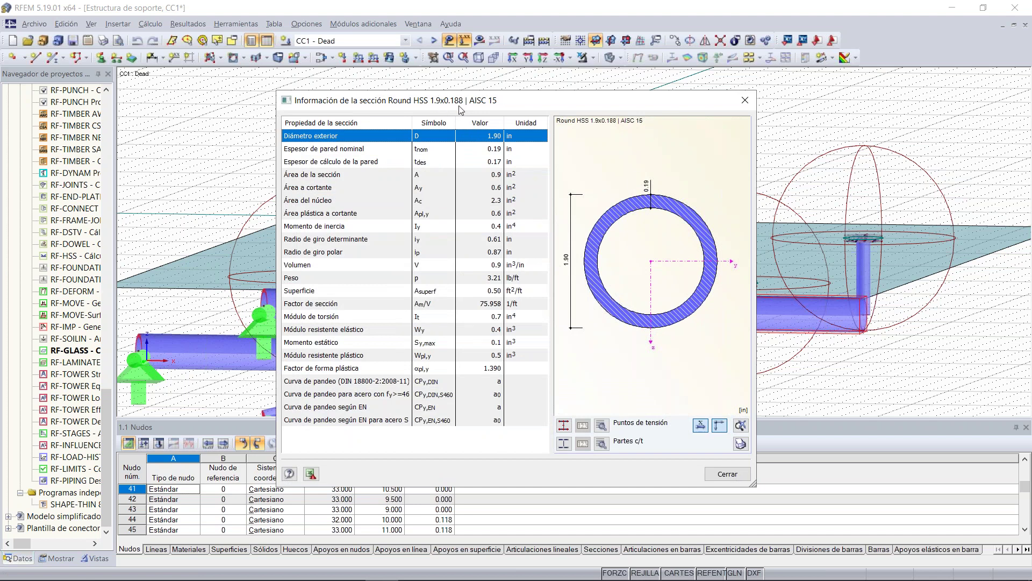
{"action": "left_click", "coordinate": [738, 107]}
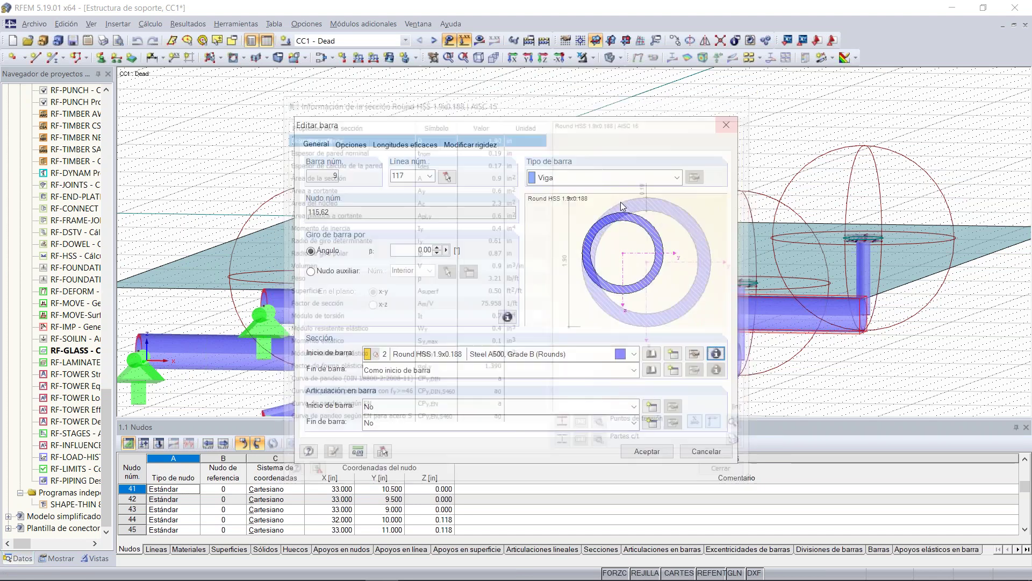
{"action": "left_click", "coordinate": [699, 445]}
Review the support conditions of the nodal support at the fixed end of the main tube without changing them.
{"action": "middle_click_drag", "start_coordinate": [580, 309], "coordinate": [696, 110], "text": "ctrl"}
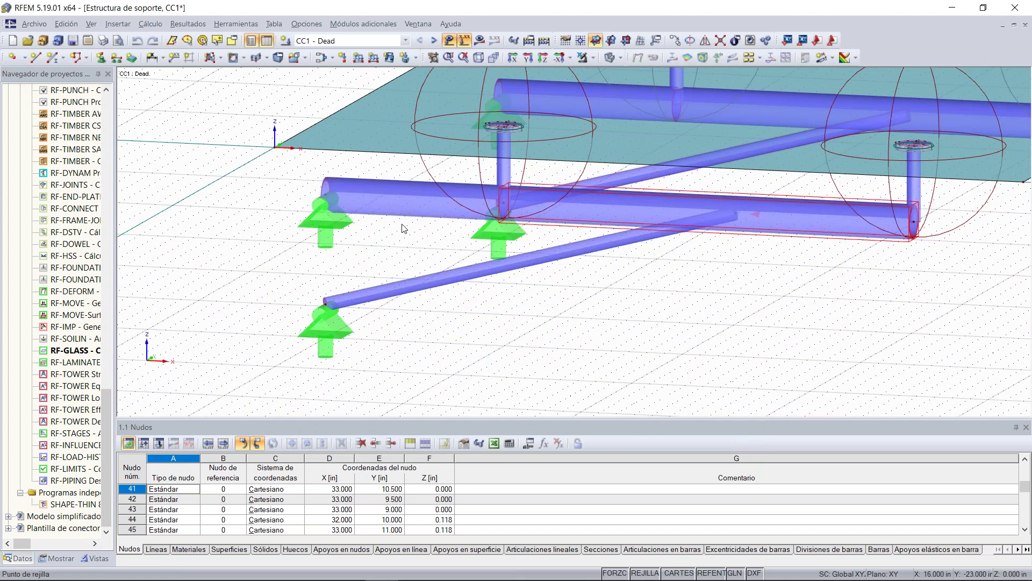
{"action": "double_click", "coordinate": [325, 218]}
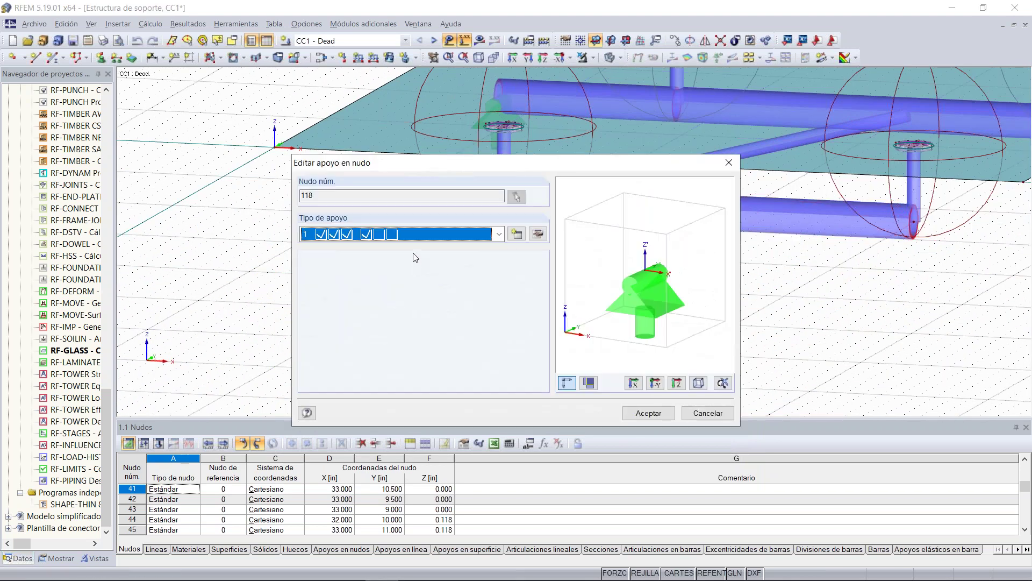
{"action": "left_click", "coordinate": [537, 235]}
{"action": "left_click", "coordinate": [537, 234]}
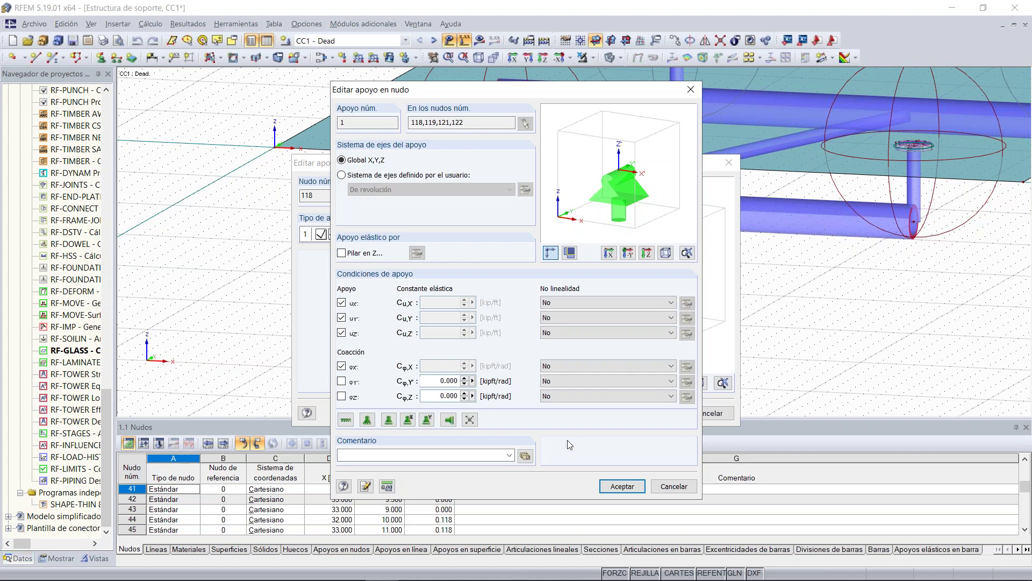
{"action": "left_click", "coordinate": [684, 487]}
{"action": "left_click", "coordinate": [701, 417]}
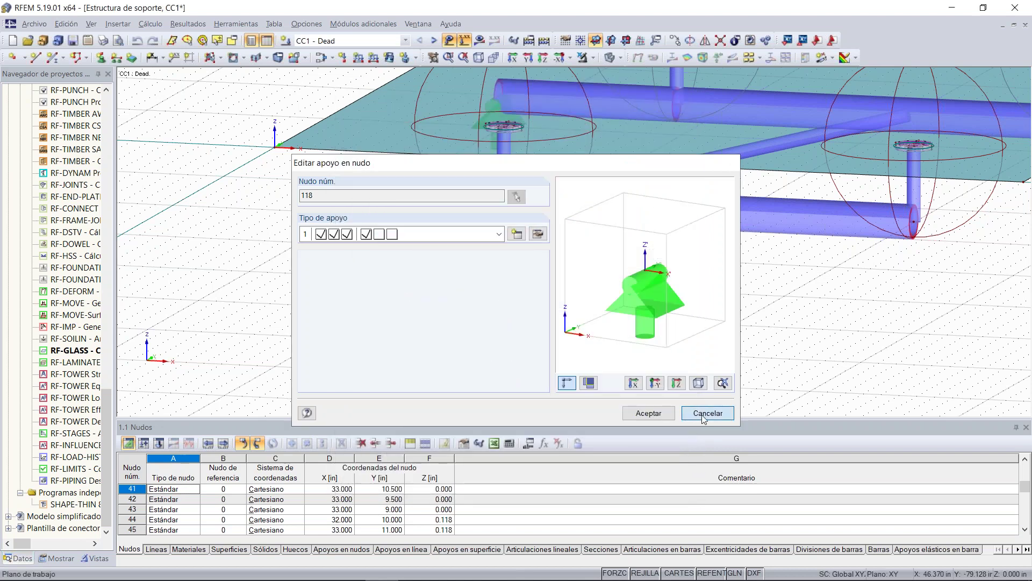
Show load case CC2 - Snow and examine the settings of the surface load on the glass plate.
{"action": "scroll", "coordinate": [775, 288], "scroll_direction": "down", "scroll_amount": 3}
{"action": "middle_click_drag", "start_coordinate": [842, 268], "coordinate": [623, 326], "text": "ctrl"}
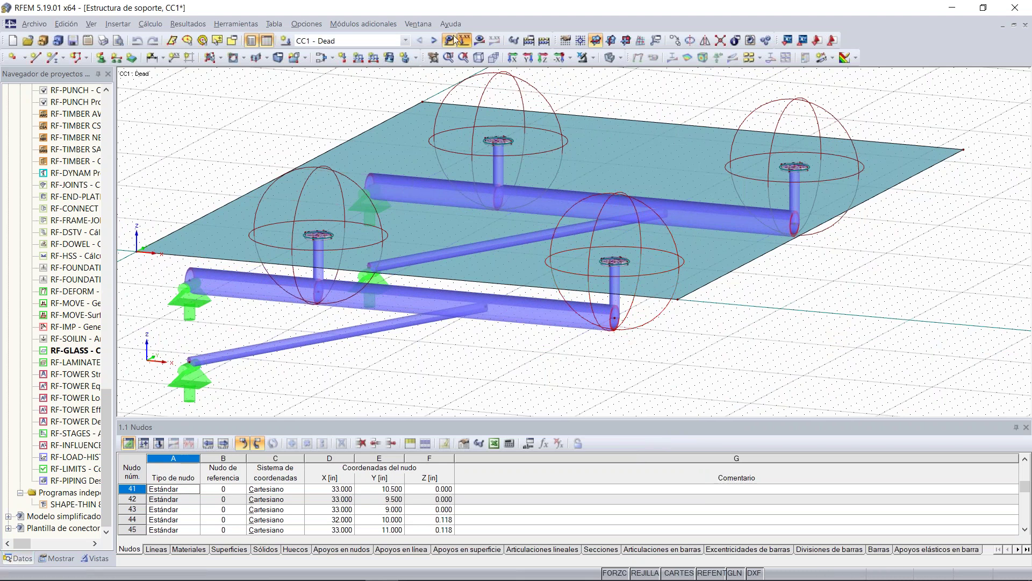
{"action": "left_click", "coordinate": [434, 41]}
{"action": "middle_click_drag", "start_coordinate": [212, 155], "coordinate": [275, 231]}
{"action": "scroll", "coordinate": [309, 258], "scroll_direction": "down", "scroll_amount": 4}
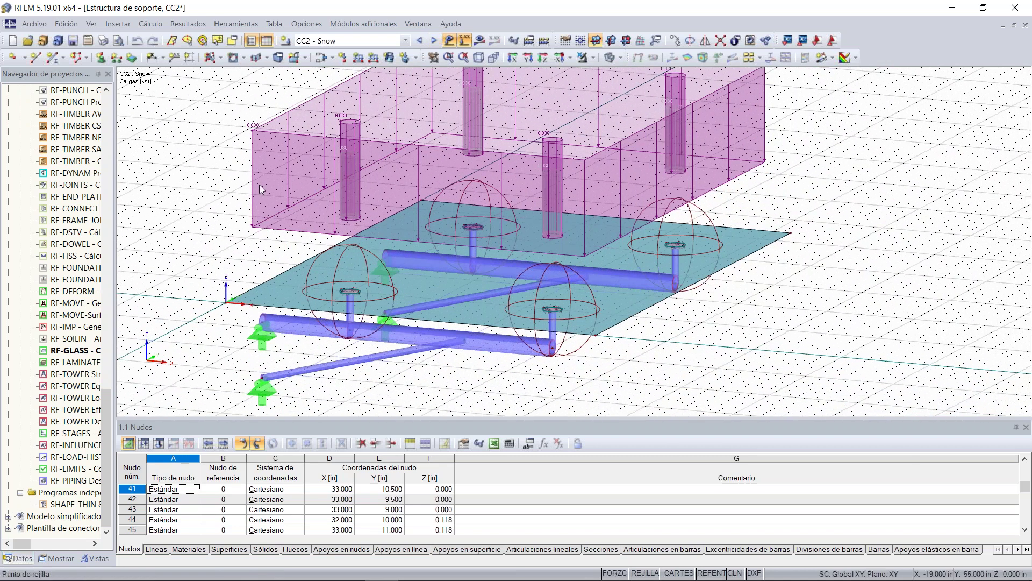
{"action": "double_click", "coordinate": [296, 133]}
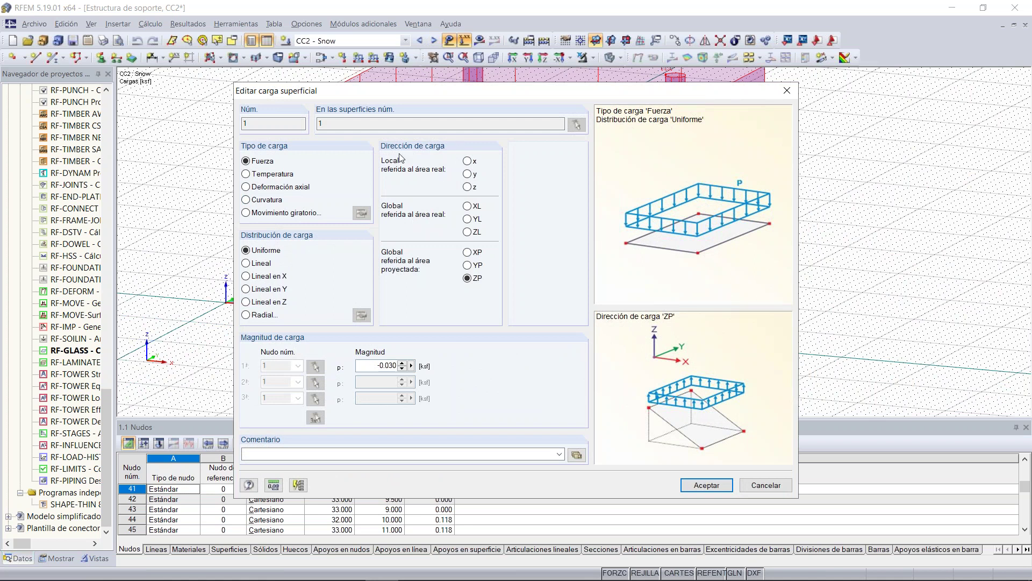
{"action": "left_click", "coordinate": [753, 485]}
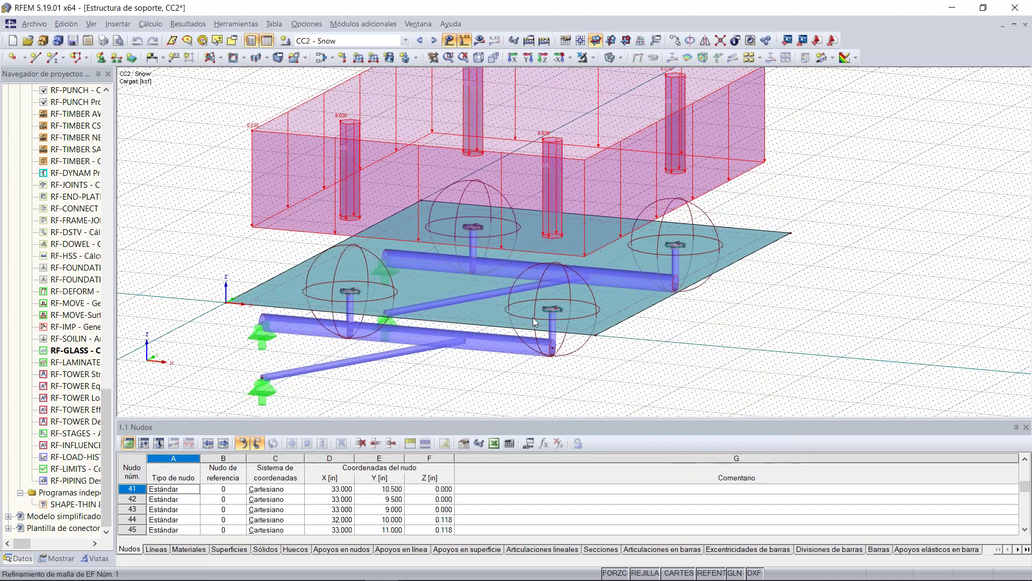
Examine the load generator that converts surface loads on openings into line loads, and leave it without generating anything.
{"action": "scroll", "coordinate": [555, 297], "scroll_direction": "up", "scroll_amount": 5}
{"action": "scroll", "coordinate": [682, 259], "scroll_direction": "up", "scroll_amount": 4}
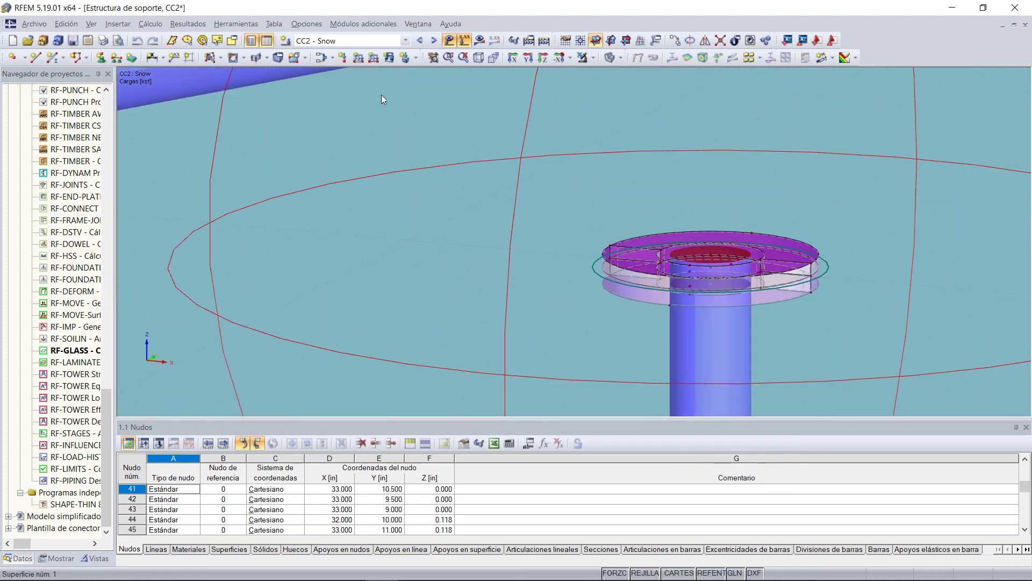
{"action": "left_click", "coordinate": [238, 25]}
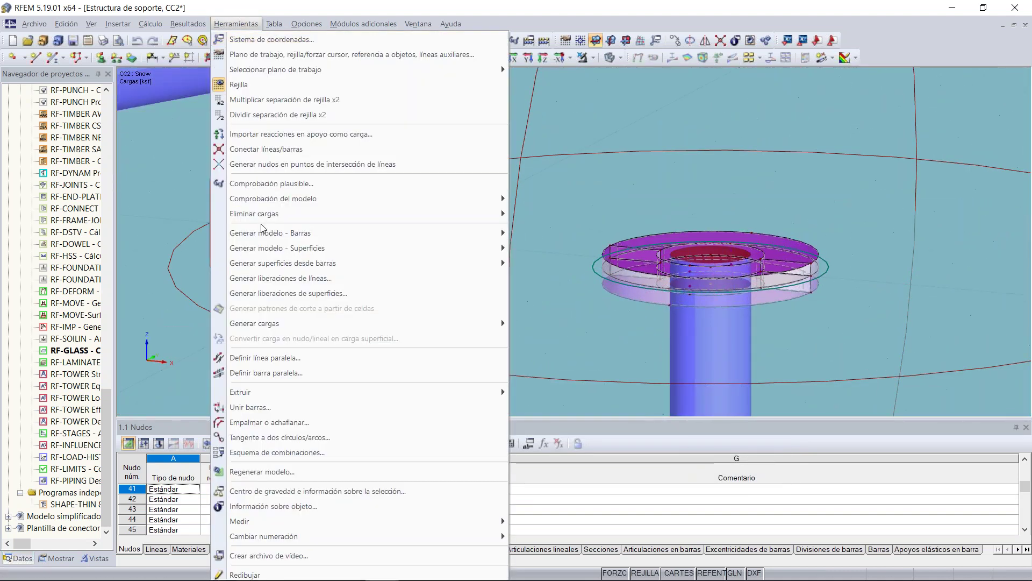
{"action": "mouse_move", "coordinate": [445, 325]}
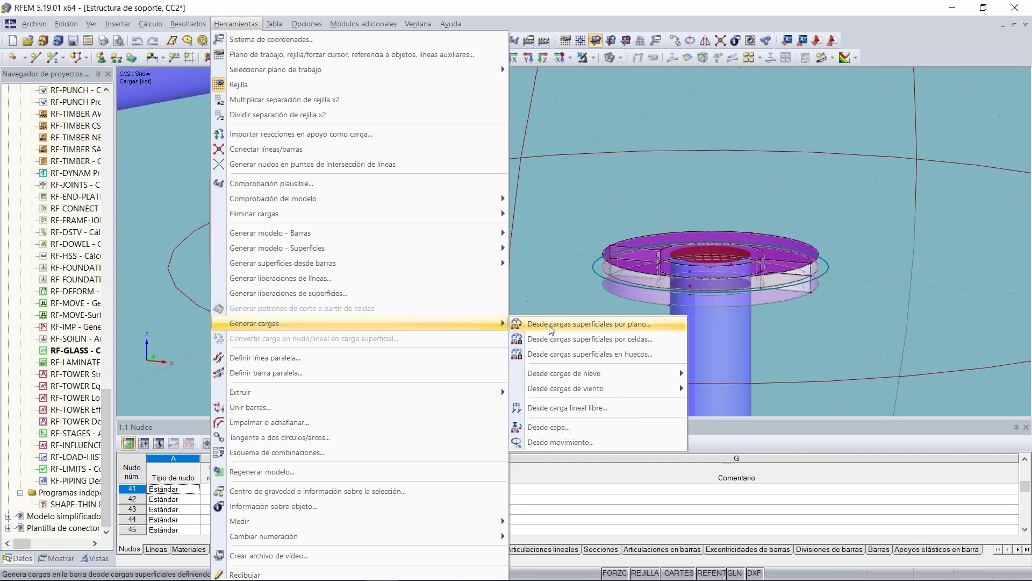
{"action": "left_click", "coordinate": [618, 354]}
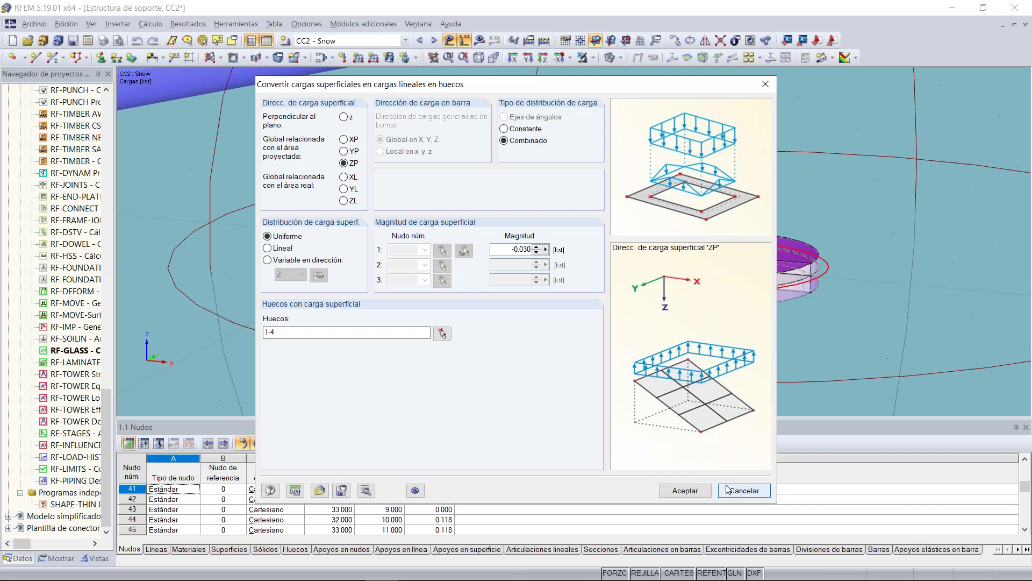
{"action": "left_click", "coordinate": [744, 491]}
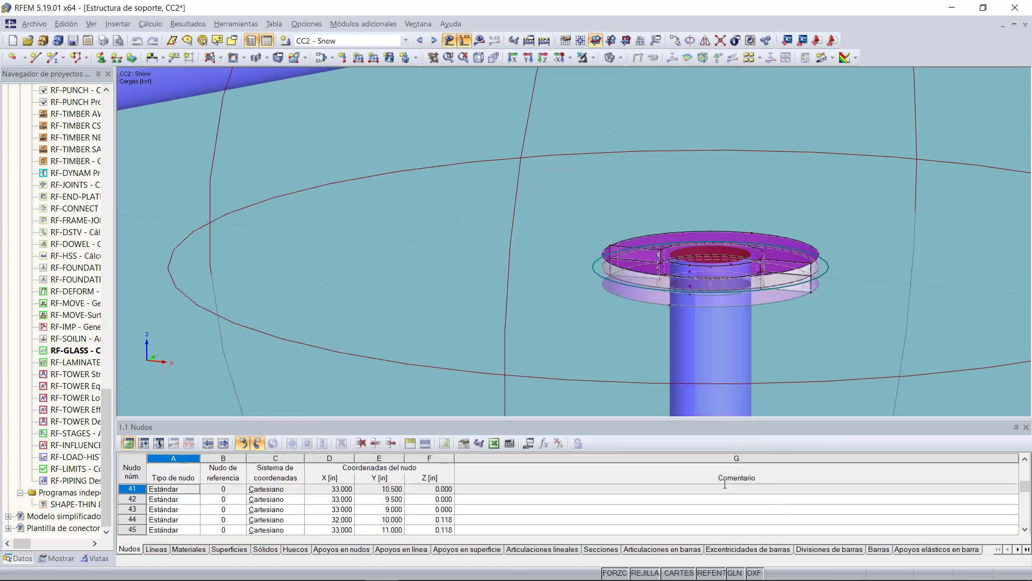
Hide the load display and select the support bars, nodal supports and connectors below the plate in a side view.
{"action": "scroll", "coordinate": [498, 199], "scroll_direction": "up", "scroll_amount": 5}
{"action": "scroll", "coordinate": [328, 223], "scroll_direction": "down", "scroll_amount": 5}
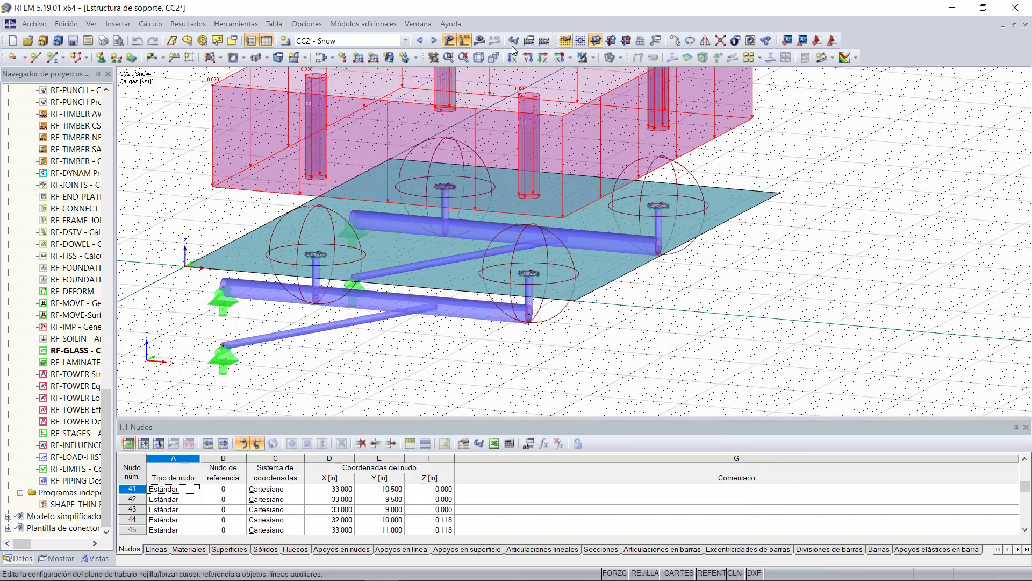
{"action": "left_click", "coordinate": [449, 41]}
{"action": "middle_click_drag", "start_coordinate": [234, 235], "coordinate": [388, 152]}
{"action": "left_click_drag", "start_coordinate": [294, 154], "coordinate": [756, 373]}
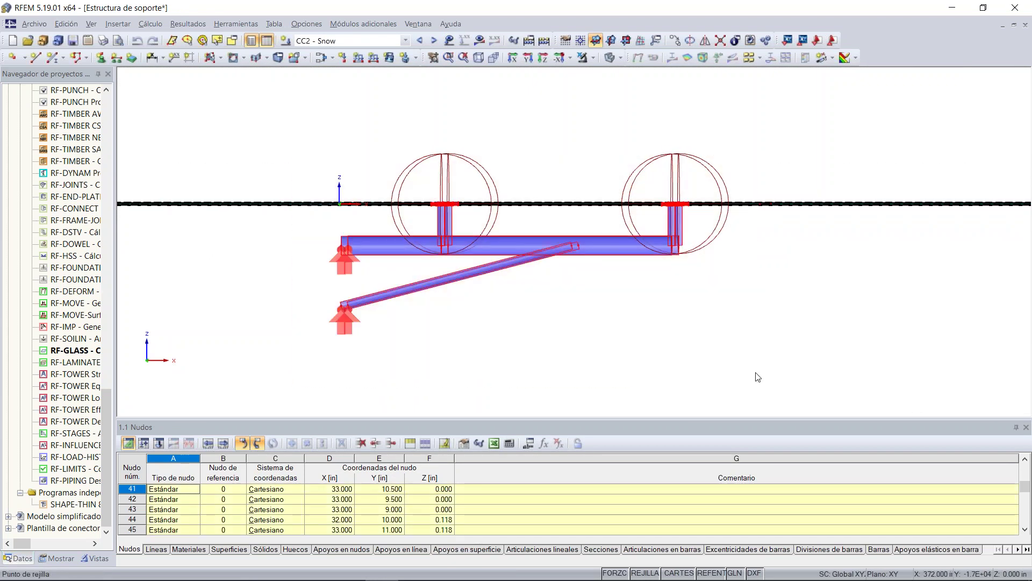
Try to skew the selected support structure by 5° about the Y axis in direction Z, and undo it.
{"action": "left_click", "coordinate": [75, 25]}
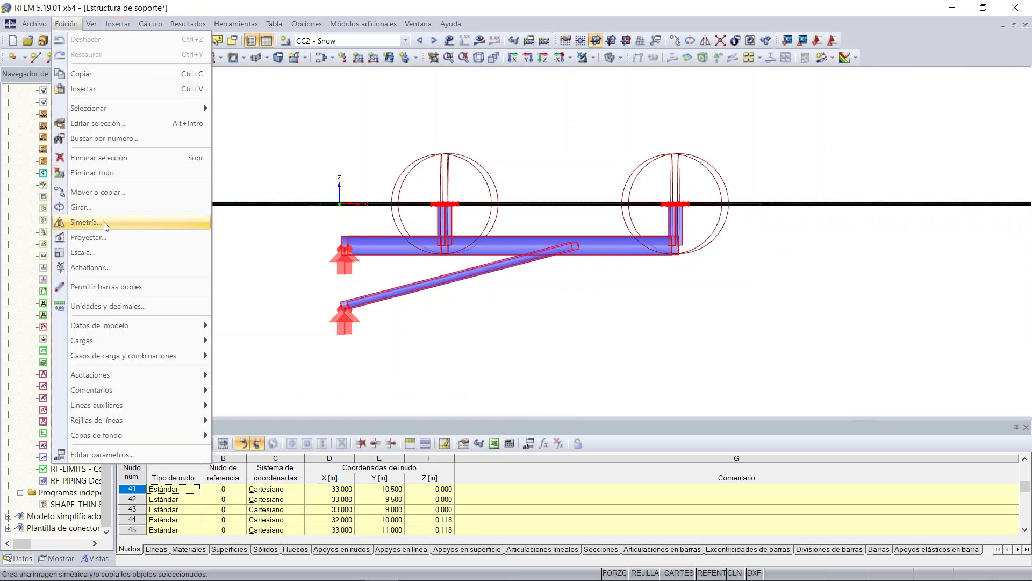
{"action": "left_click", "coordinate": [113, 265]}
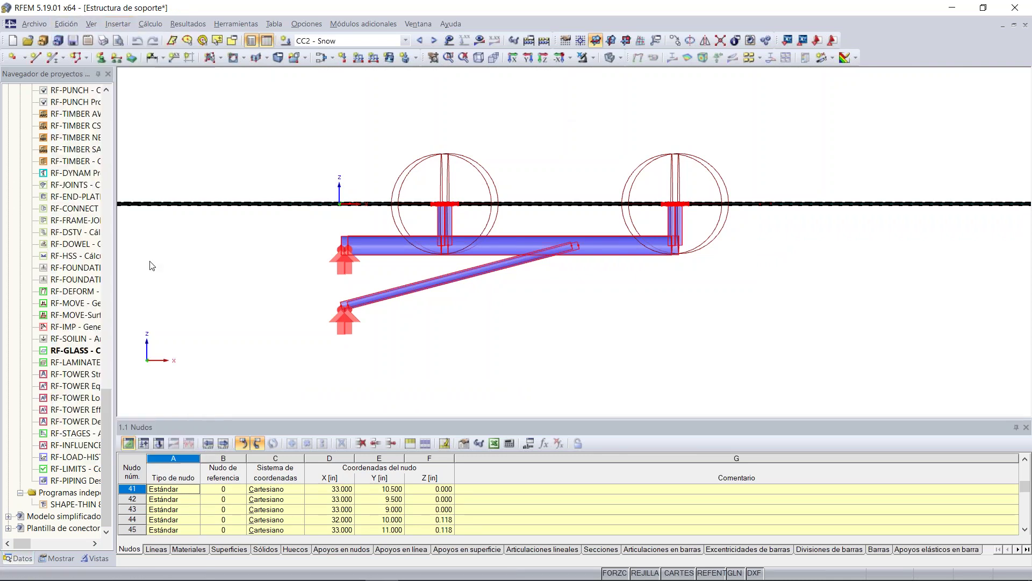
{"action": "double_click", "coordinate": [358, 157]}
{"action": "type", "text": "5"}
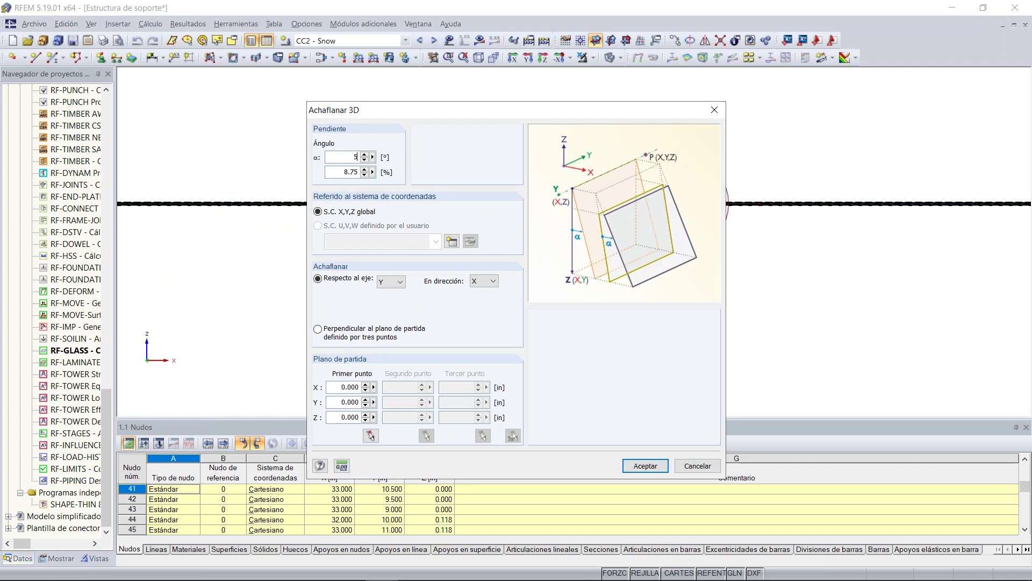
{"action": "left_click", "coordinate": [484, 281]}
{"action": "left_click", "coordinate": [484, 303]}
{"action": "left_click", "coordinate": [628, 466]}
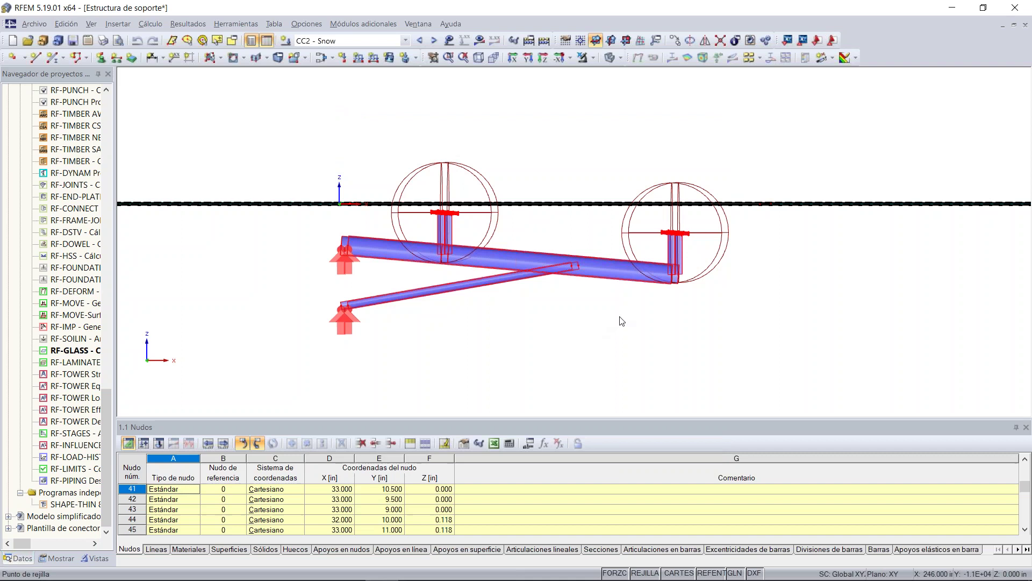
{"action": "mouse_move", "coordinate": [672, 321]}
{"action": "middle_mouse_down", "text": "ctrl"}
{"action": "mouse_move", "coordinate": [551, 347]}
{"action": "mouse_move", "coordinate": [651, 314]}
{"action": "mouse_move", "coordinate": [669, 327]}
{"action": "mouse_move", "coordinate": [667, 313]}
{"action": "mouse_move", "coordinate": [671, 326]}
{"action": "middle_mouse_up", "text": "ctrl"}
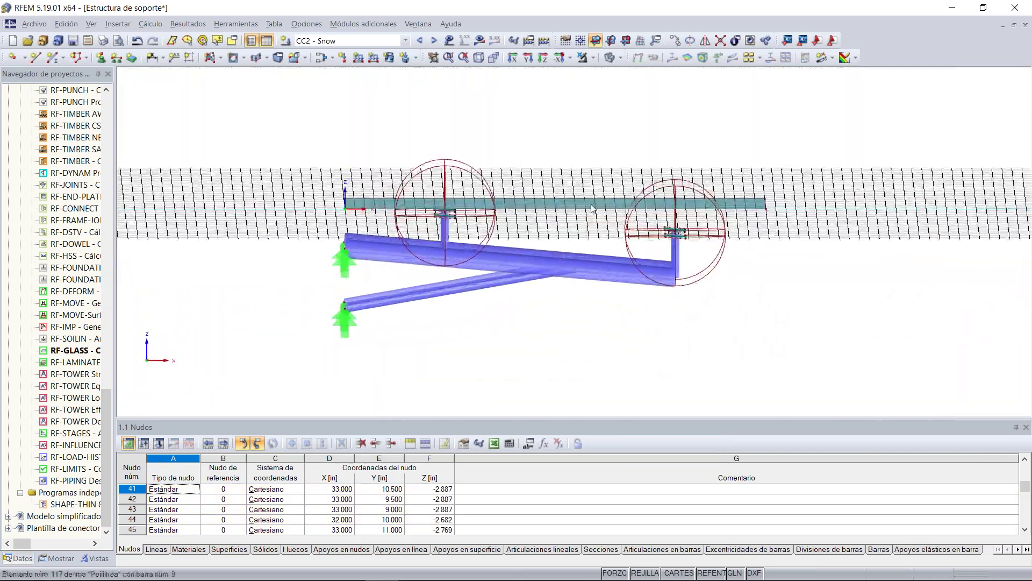
{"action": "left_click", "coordinate": [137, 41]}
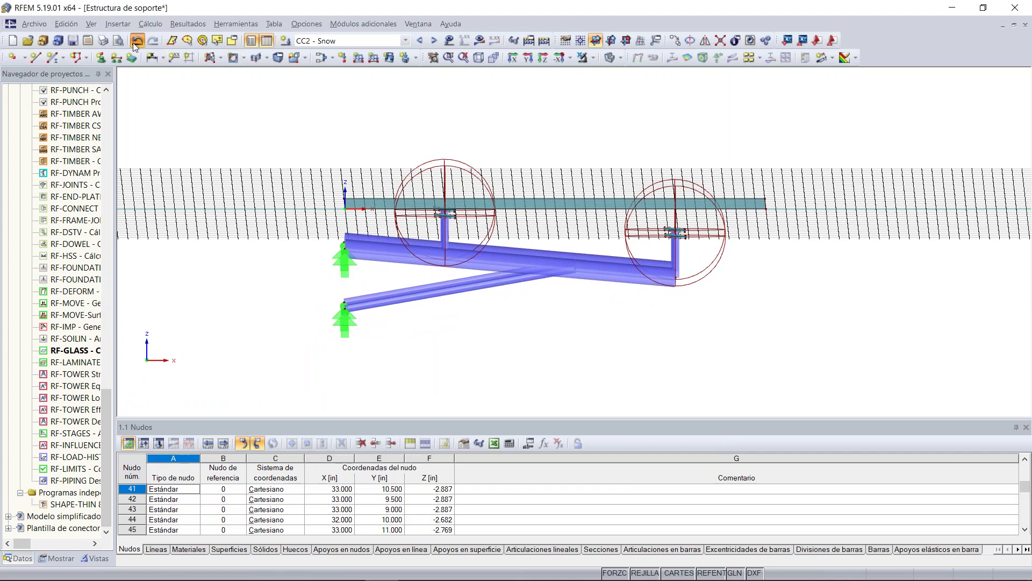
Select the whole structure including the glass plate and skew it by 5° about the Y axis in direction Z.
{"action": "left_click_drag", "start_coordinate": [283, 106], "coordinate": [862, 370]}
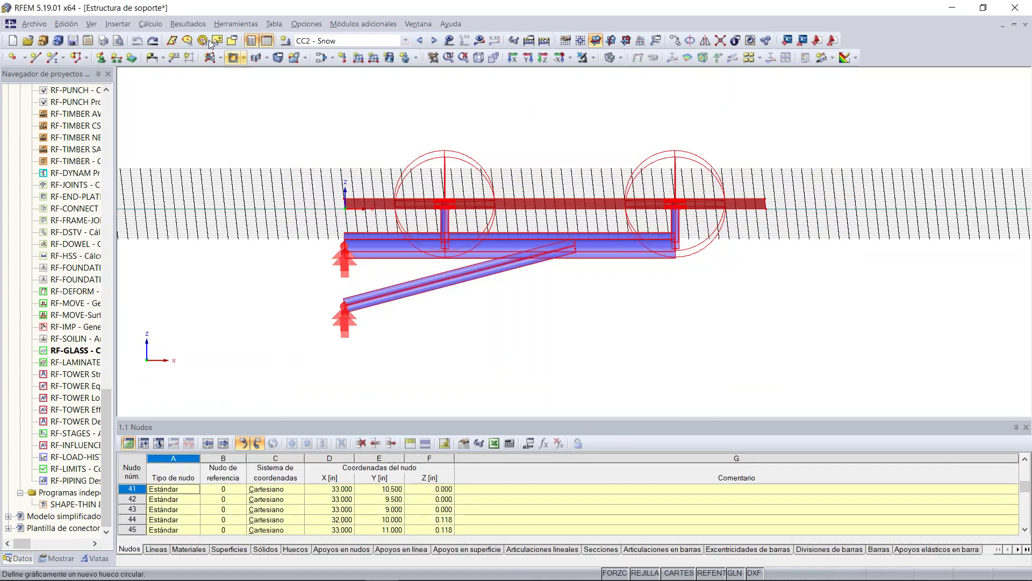
{"action": "left_click", "coordinate": [67, 24]}
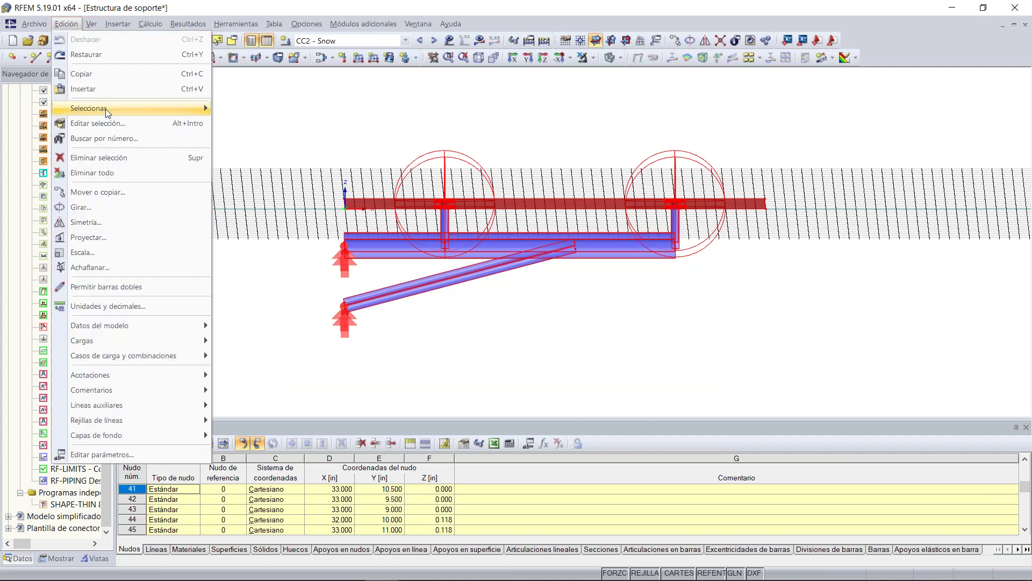
{"action": "left_click", "coordinate": [115, 266]}
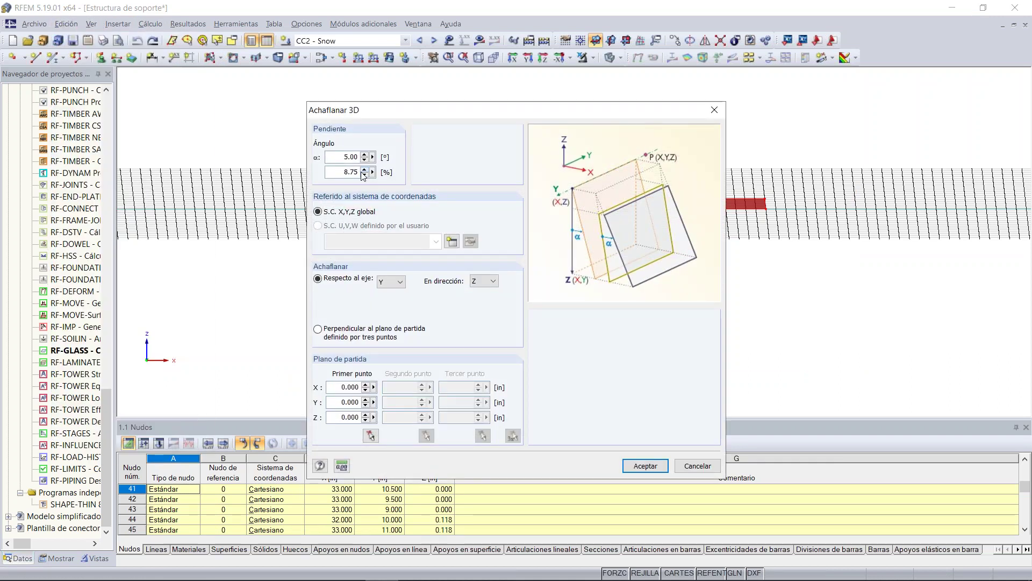
{"action": "left_click", "coordinate": [651, 466]}
{"action": "left_click", "coordinate": [606, 373]}
{"action": "middle_click_drag", "start_coordinate": [606, 371], "coordinate": [622, 352], "text": "ctrl"}
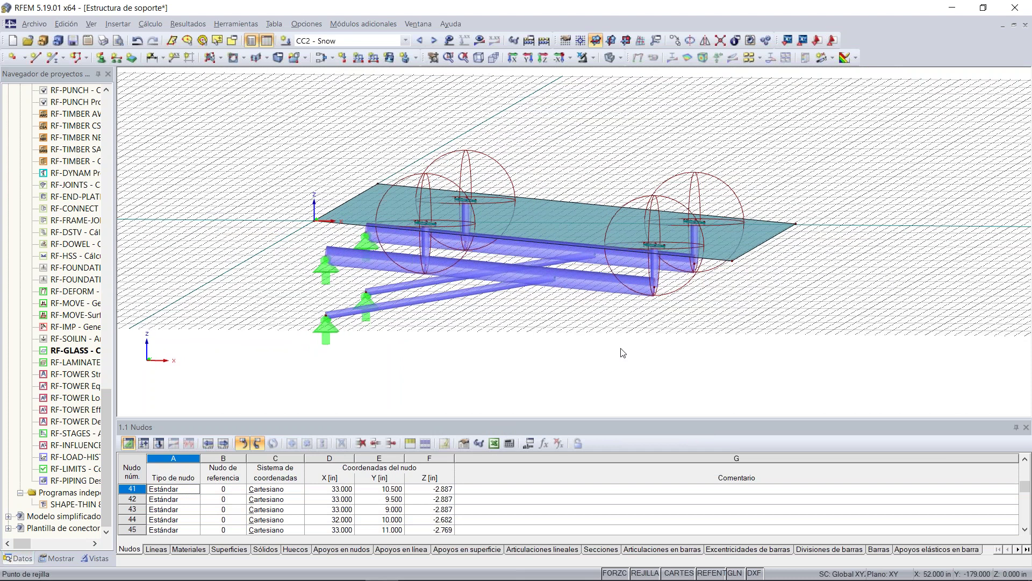
{"action": "scroll", "coordinate": [591, 362], "scroll_direction": "up", "scroll_amount": 2}
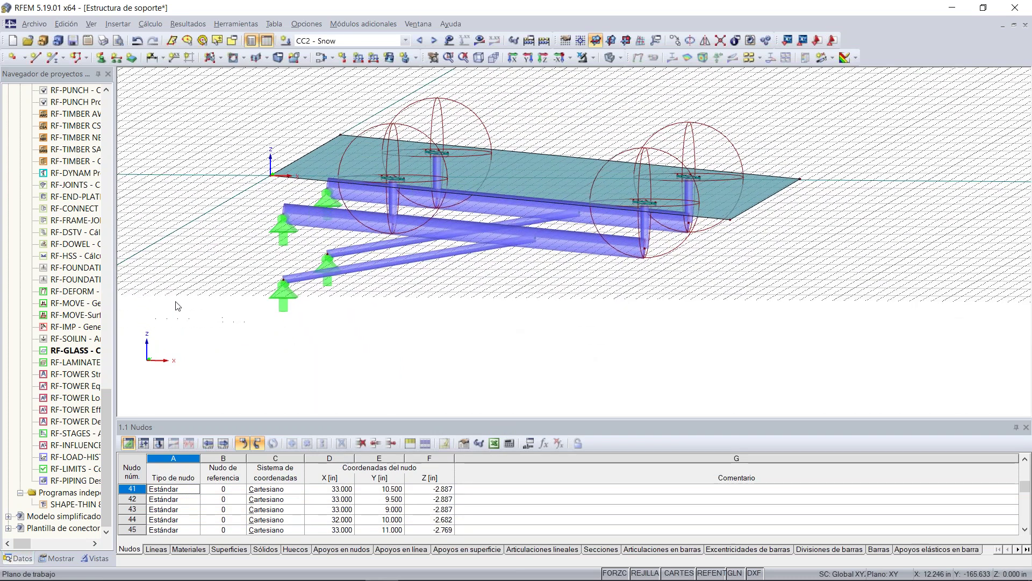
Open the RF-GLASS glass design module from a widened project navigator and check its design standard setting.
{"action": "left_click_drag", "start_coordinate": [119, 268], "coordinate": [164, 264]}
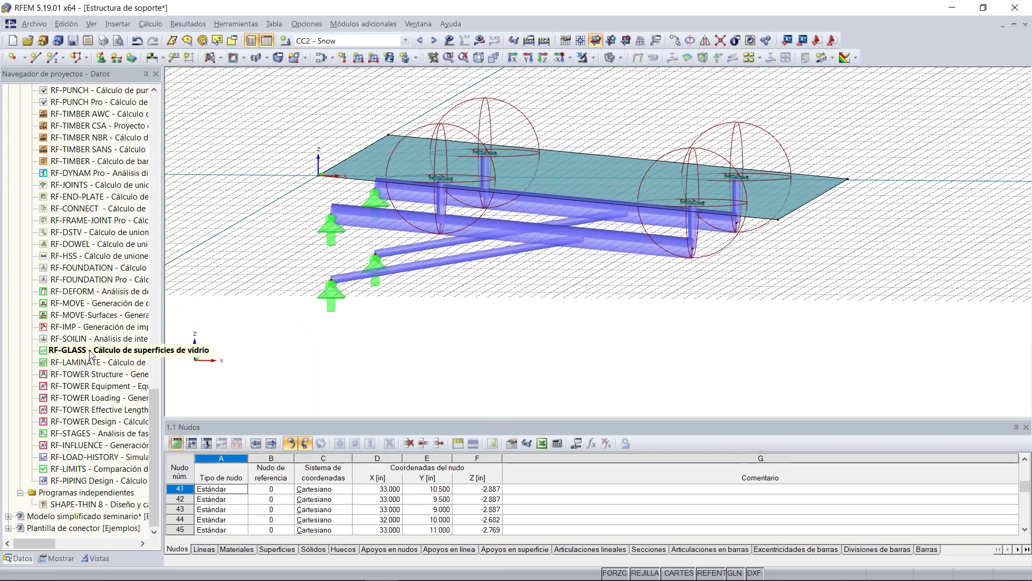
{"action": "double_click", "coordinate": [107, 351]}
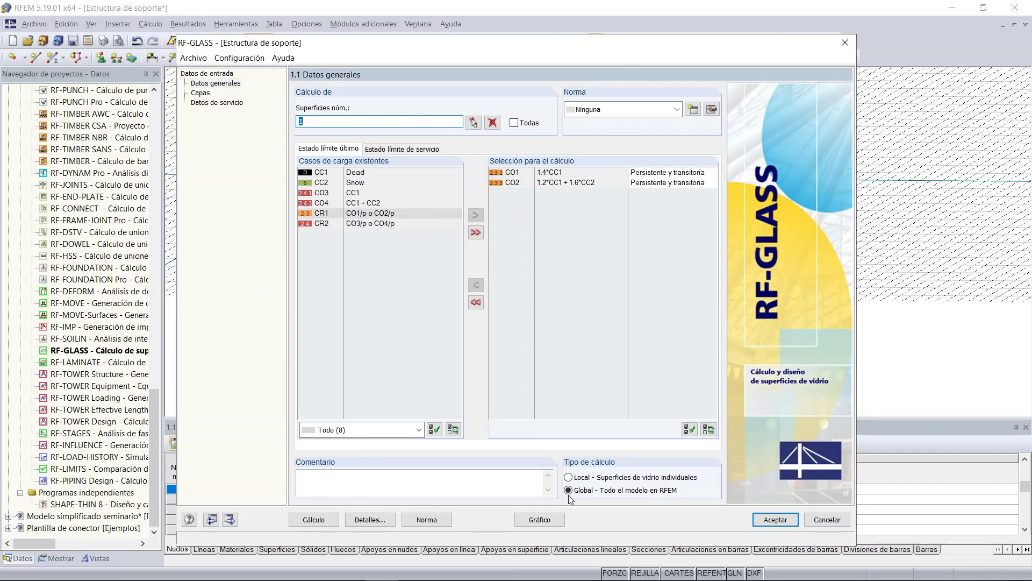
{"action": "left_click", "coordinate": [677, 110]}
{"action": "left_click", "coordinate": [677, 110]}
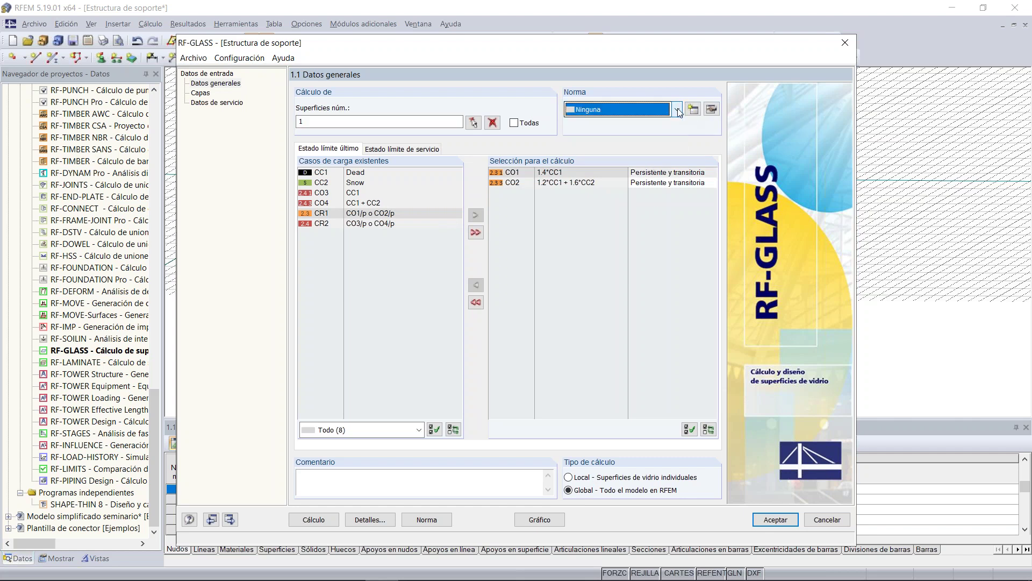
Start picking the design surfaces in the model and limit the visibility to surfaces with Standard stiffness (Estándar).
{"action": "left_click", "coordinate": [473, 123]}
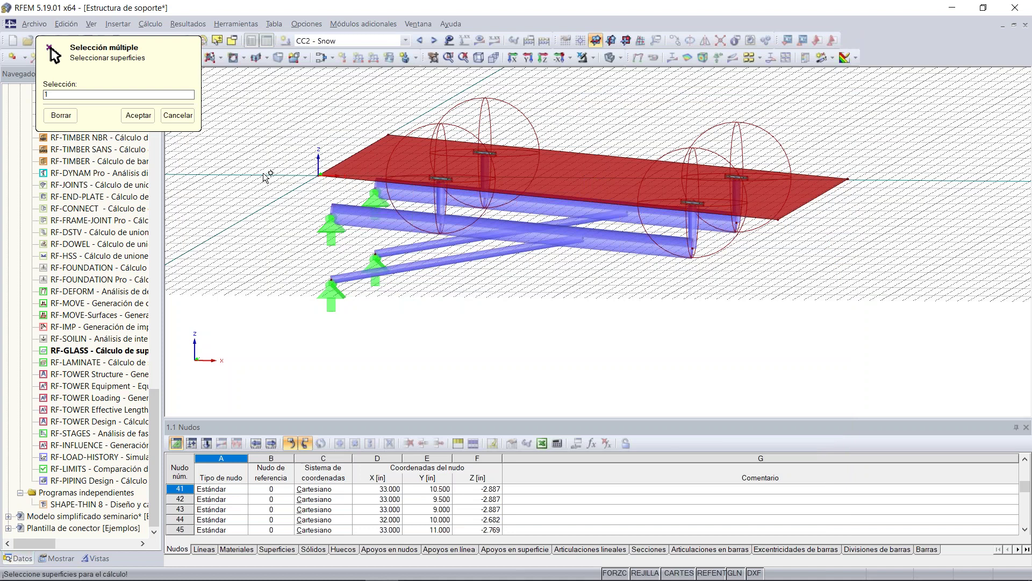
{"action": "middle_click_drag", "start_coordinate": [275, 159], "coordinate": [220, 177], "text": "ctrl"}
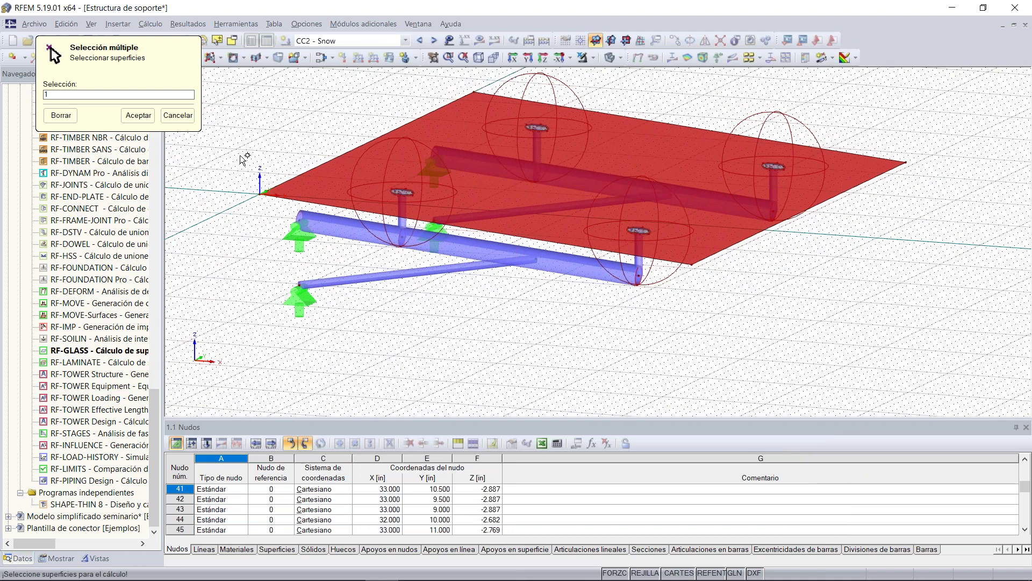
{"action": "left_click", "coordinate": [96, 558]}
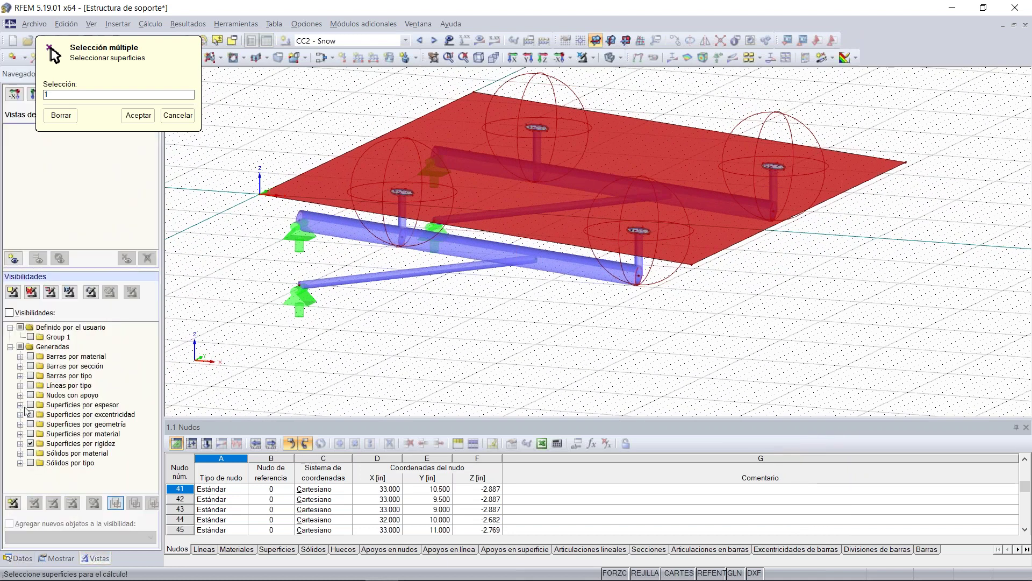
{"action": "left_click", "coordinate": [20, 444]}
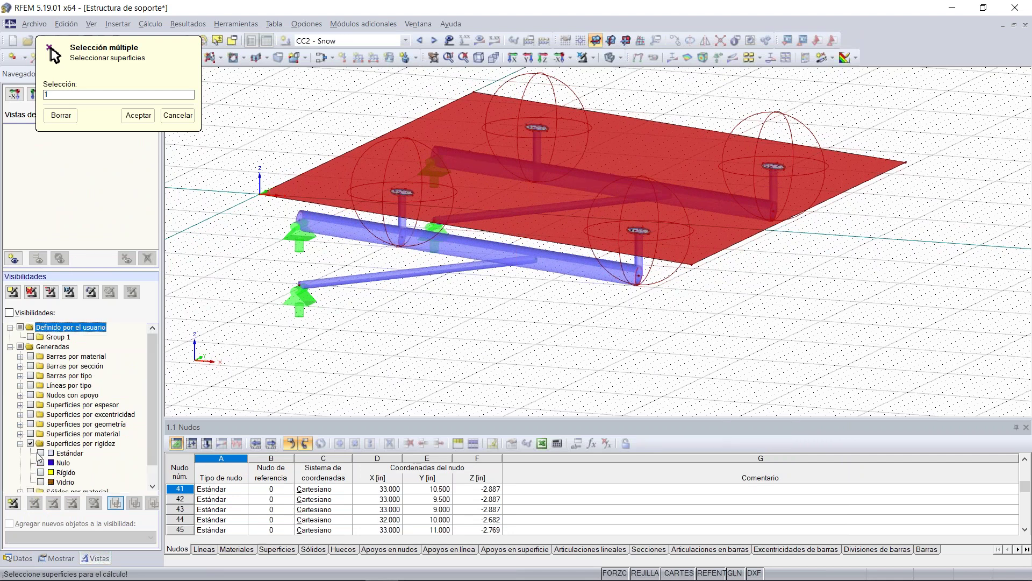
{"action": "left_click", "coordinate": [40, 453]}
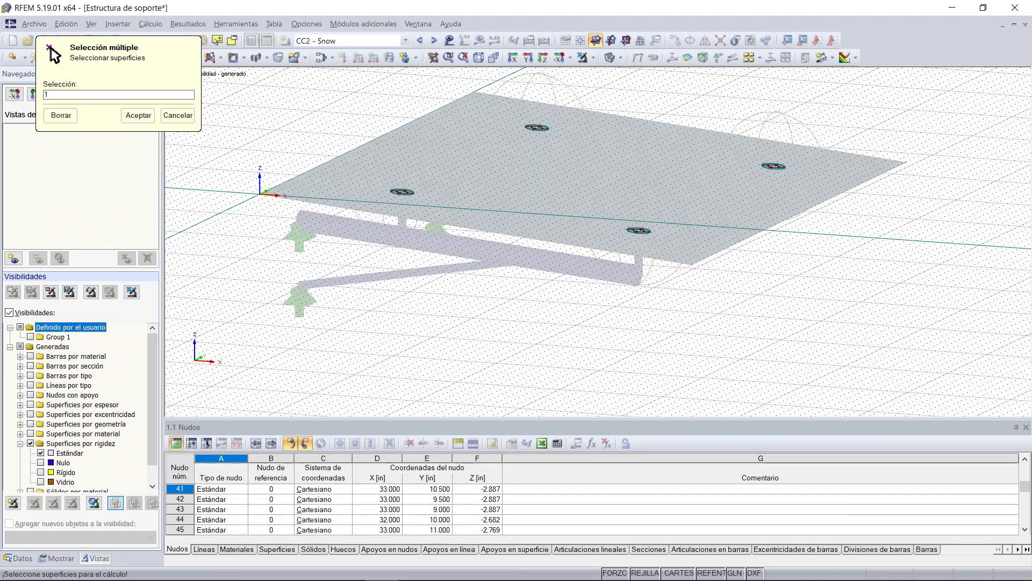
{"action": "left_click", "coordinate": [51, 455]}
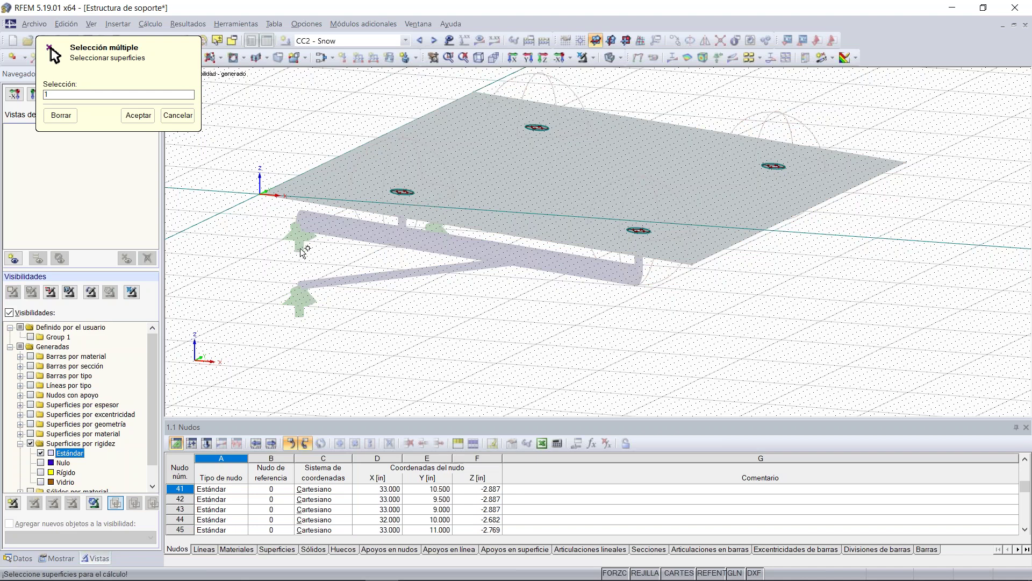
Select the ring surfaces at all four connectors as design surfaces (11,18,30,37,51,58,70,77) and accept the selection.
{"action": "scroll", "coordinate": [761, 162], "scroll_direction": "up", "scroll_amount": 2}
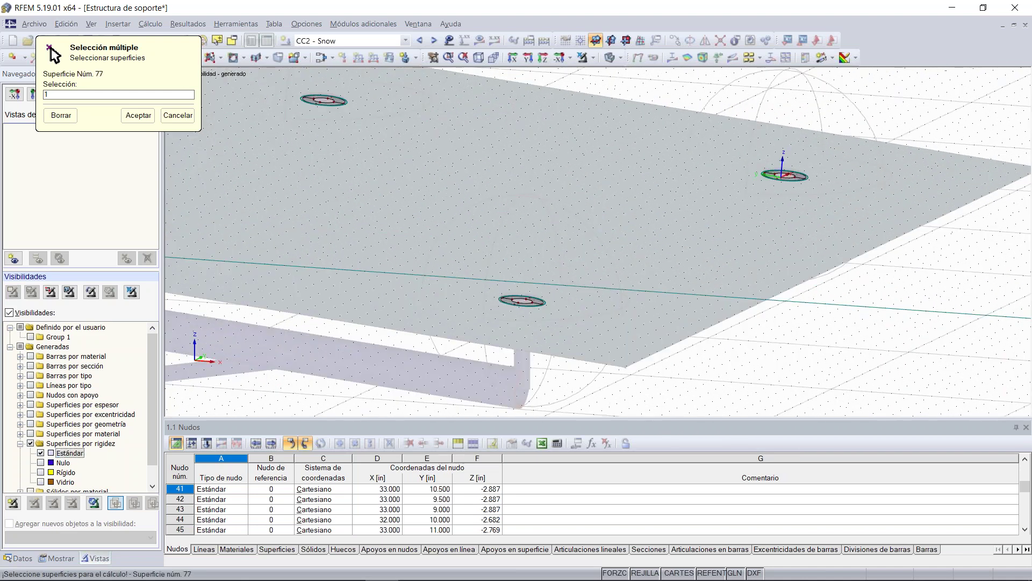
{"action": "scroll", "coordinate": [785, 185], "scroll_direction": "up", "scroll_amount": 3}
{"action": "scroll", "coordinate": [785, 177], "scroll_direction": "down", "scroll_amount": 5}
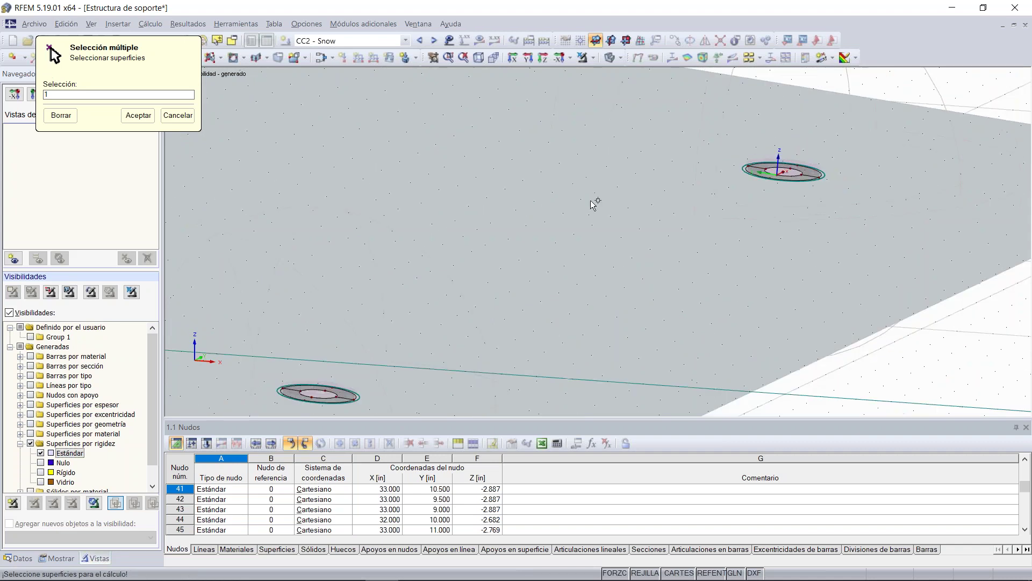
{"action": "middle_click_drag", "start_coordinate": [487, 226], "coordinate": [557, 215]}
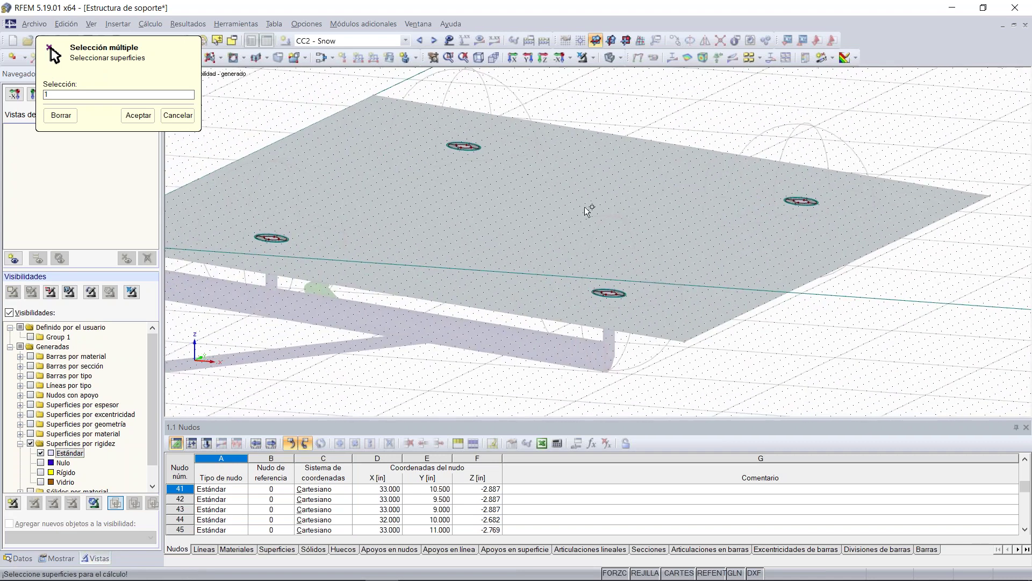
{"action": "left_click_drag", "start_coordinate": [913, 82], "coordinate": [220, 352]}
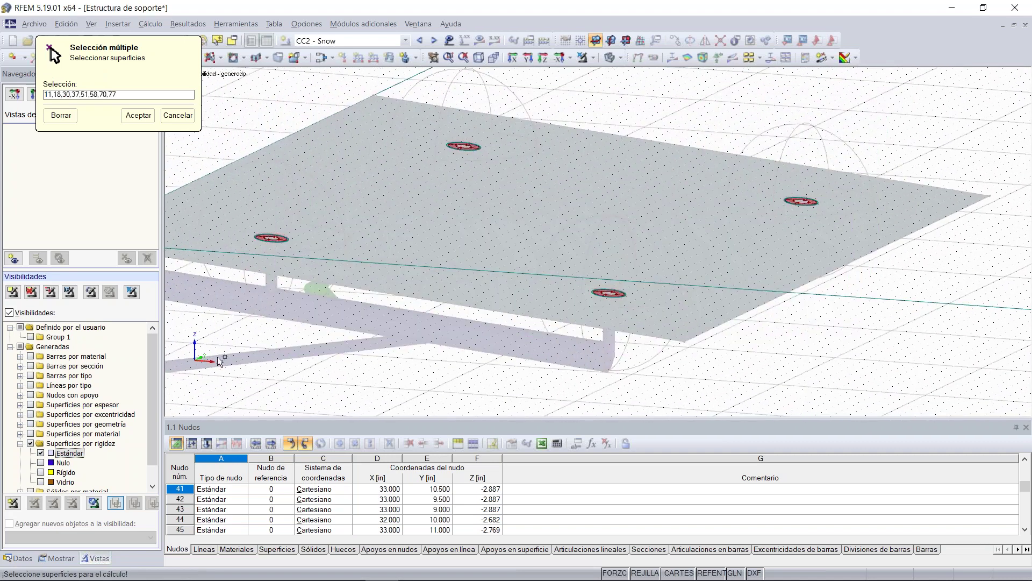
{"action": "left_click", "coordinate": [138, 115]}
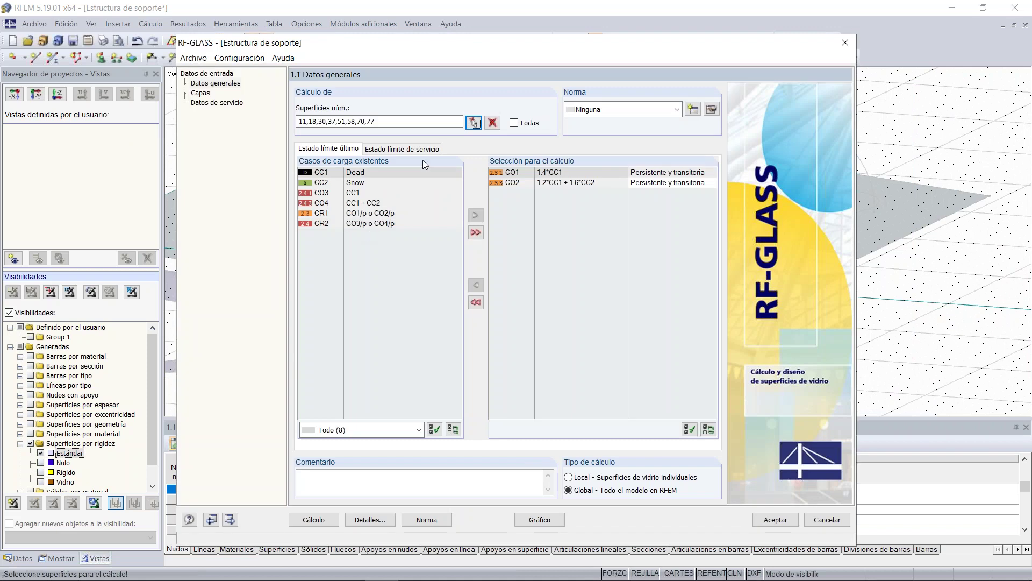
Add surface 1 to the list of surfaces for design and copy the complete list.
{"action": "left_click", "coordinate": [414, 119]}
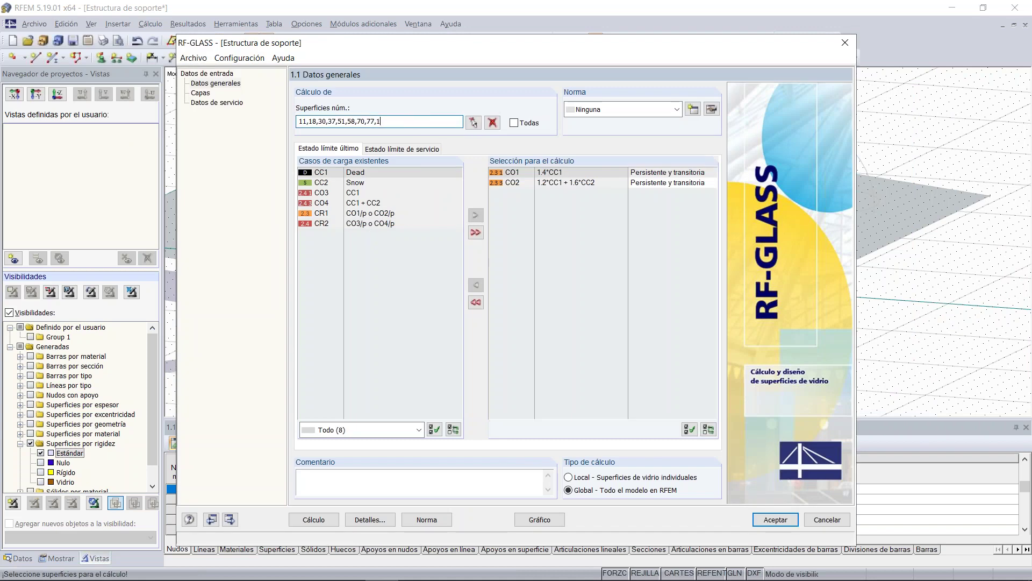
{"action": "double_click", "coordinate": [396, 120]}
{"action": "key", "text": "ctrl+c"}
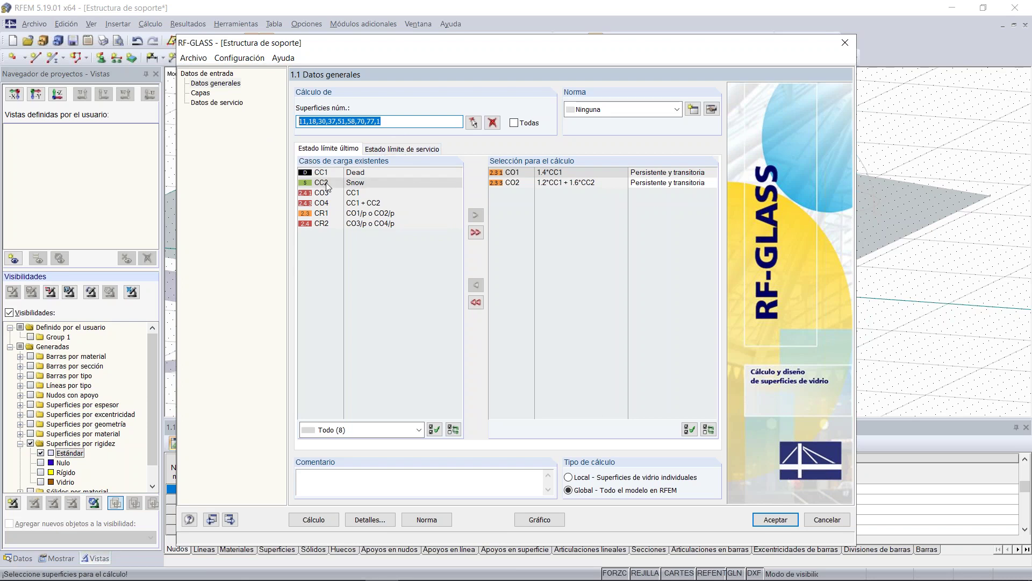
Check the serviceability load combinations and assign the copied list 11,18,30,37,51,58,70,77,1 to Composition 1 in the layer data.
{"action": "left_click", "coordinate": [373, 153]}
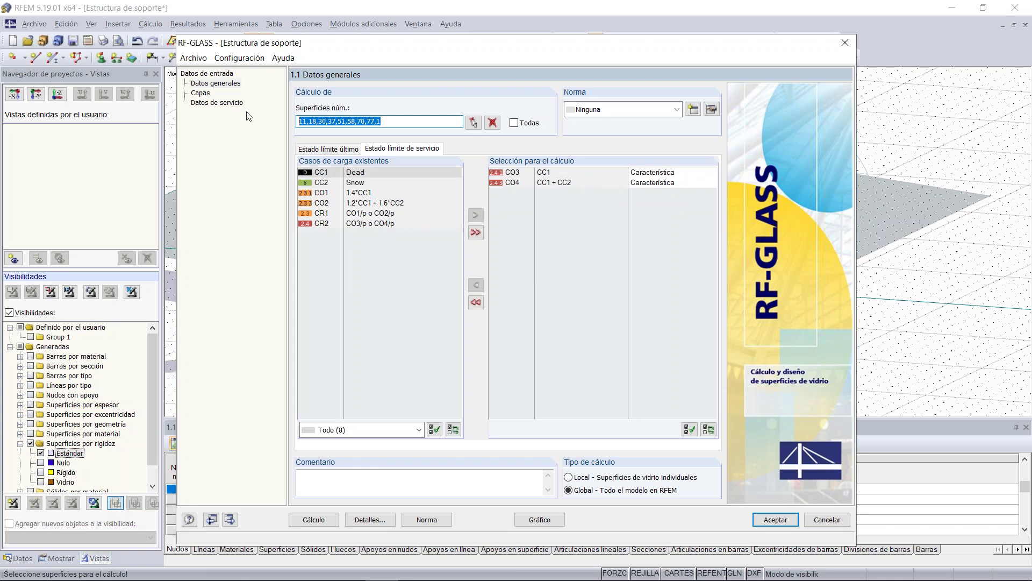
{"action": "left_click", "coordinate": [202, 94]}
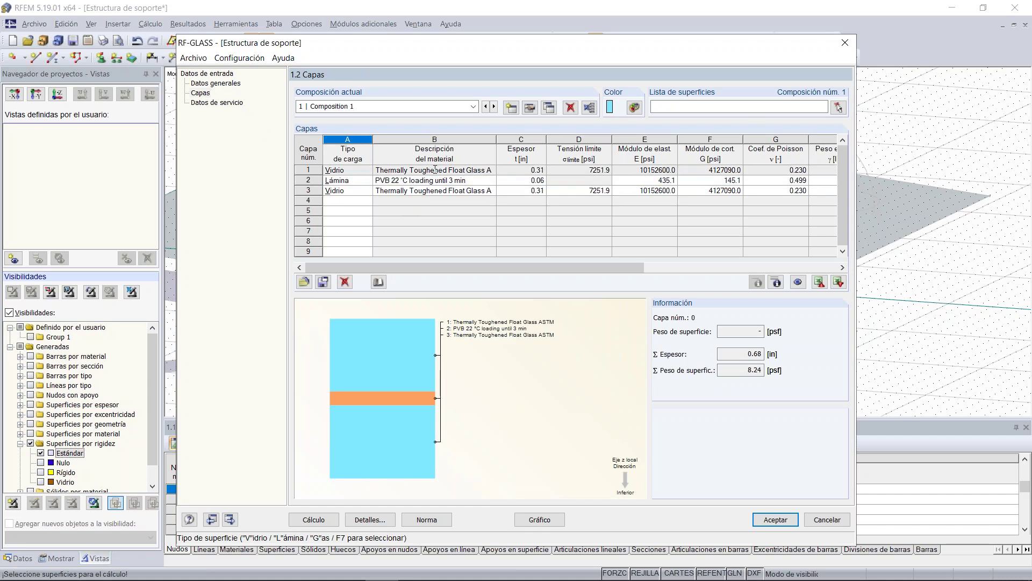
{"action": "left_click", "coordinate": [678, 106]}
{"action": "key", "text": "ctrl+v"}
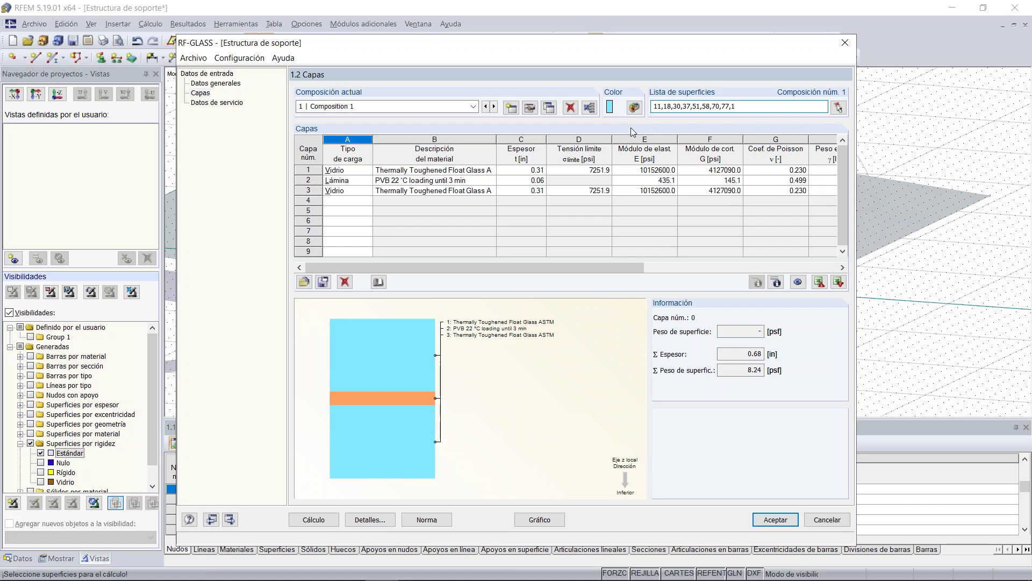
Review the reference length options for surface 1 in the serviceability data and accept the RF-GLASS input.
{"action": "left_click", "coordinate": [232, 103]}
{"action": "left_click", "coordinate": [390, 133]}
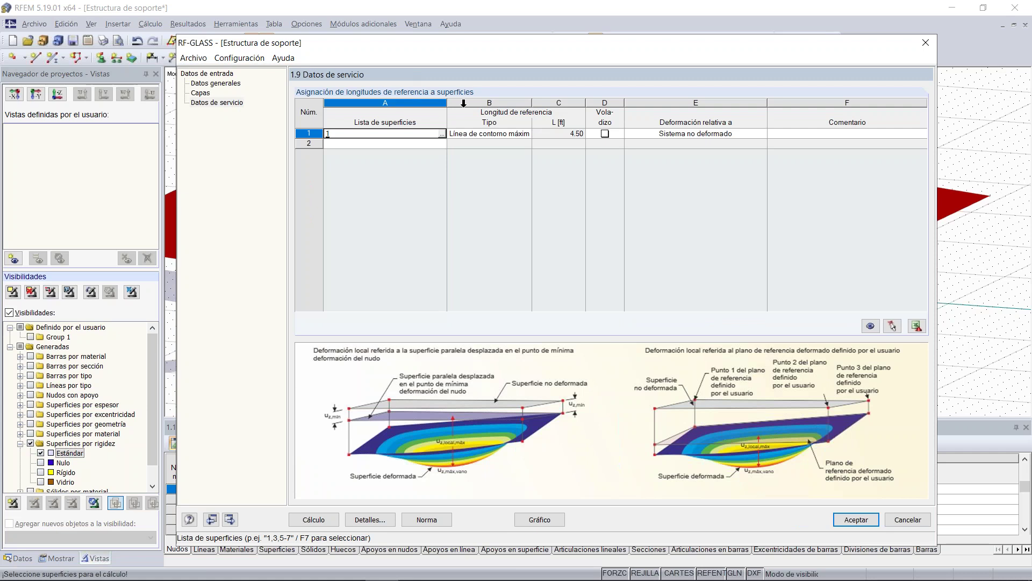
{"action": "left_click", "coordinate": [514, 135]}
{"action": "left_click", "coordinate": [527, 134]}
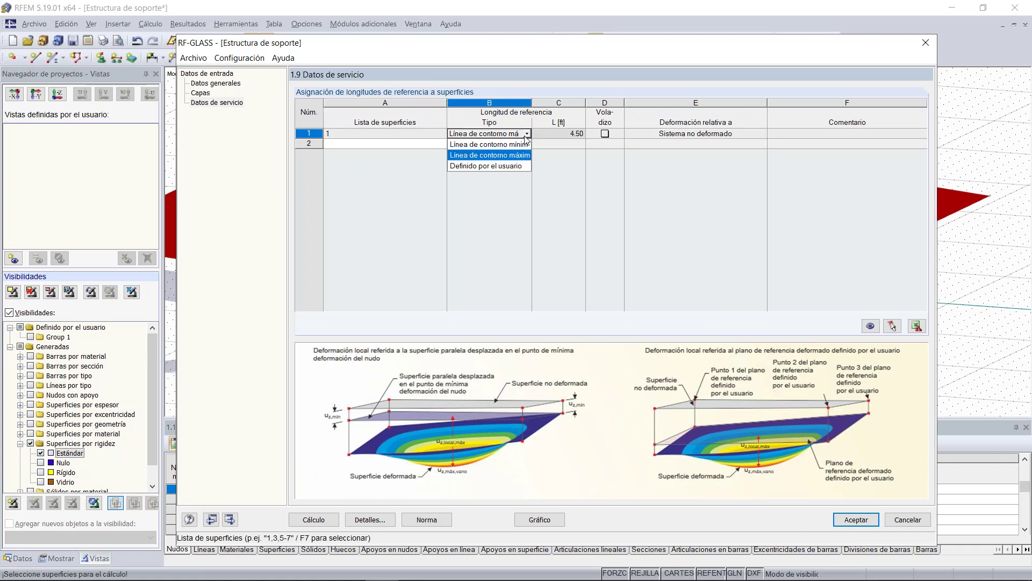
{"action": "left_click", "coordinate": [526, 134]}
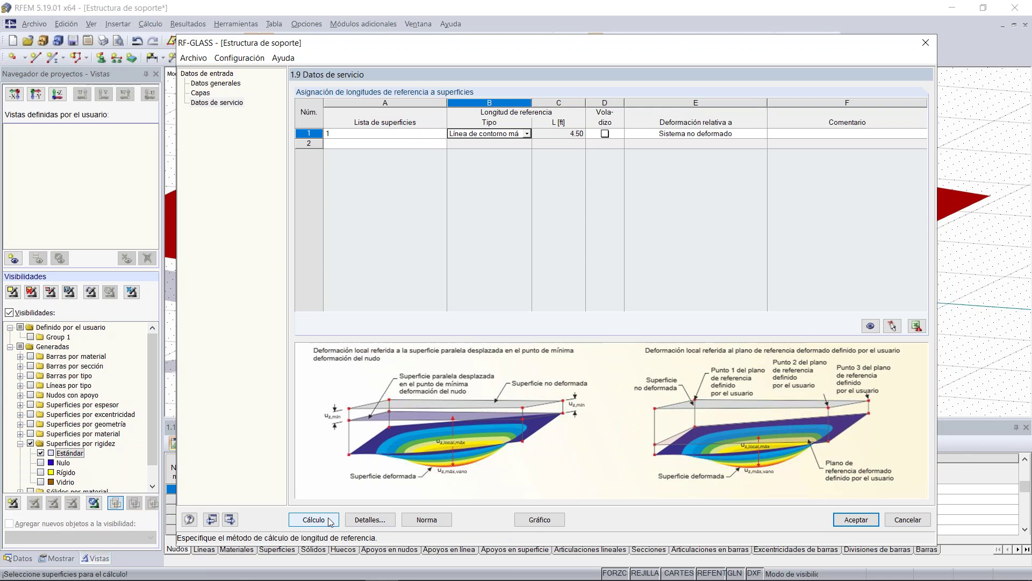
{"action": "left_click_drag", "start_coordinate": [360, 43], "coordinate": [401, 54]}
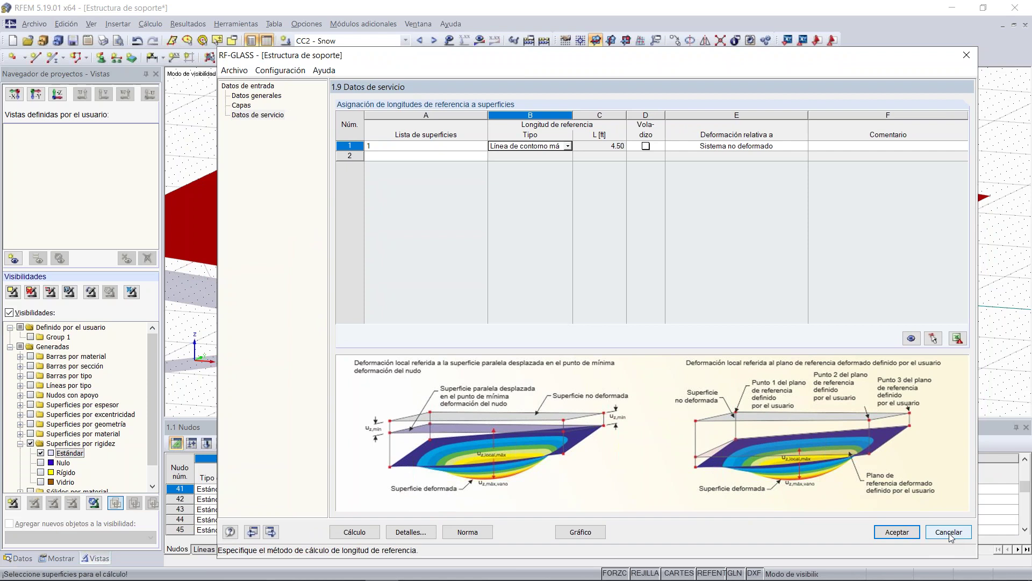
{"action": "left_click", "coordinate": [911, 533]}
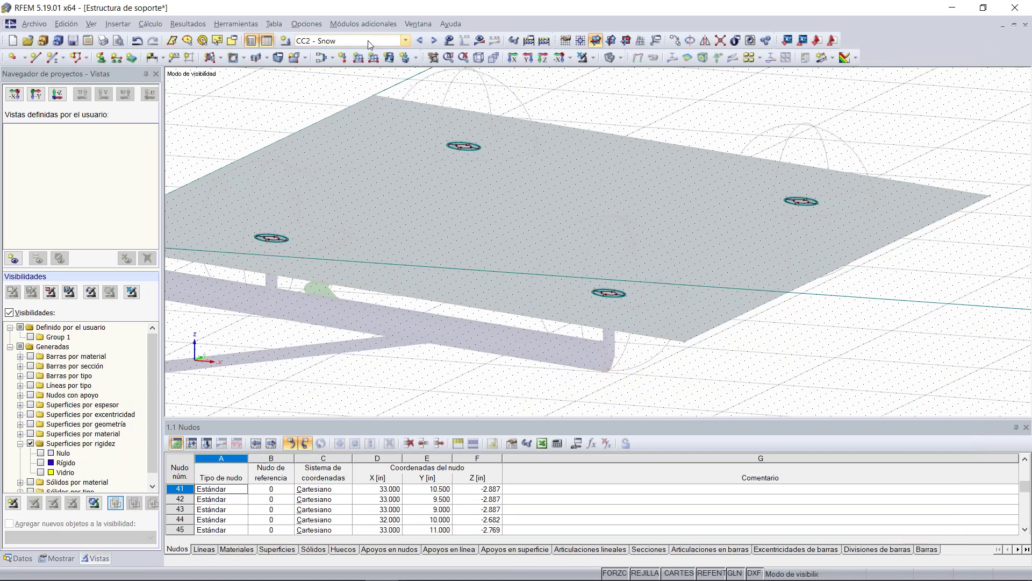
Switch to the model Estructura de soporte calculada and open its RF-GLASS results.
{"action": "left_click", "coordinate": [417, 26]}
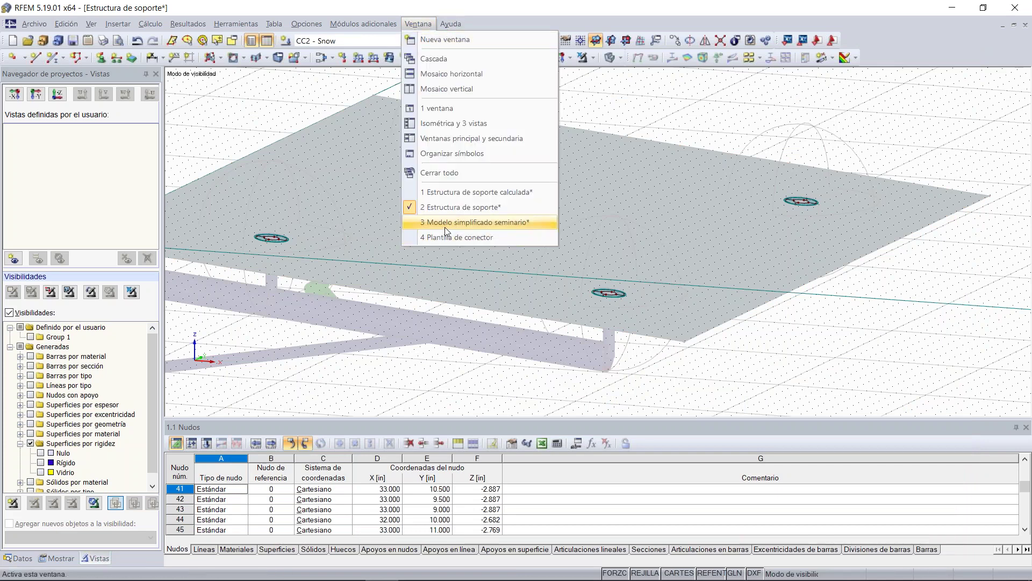
{"action": "left_click", "coordinate": [450, 197]}
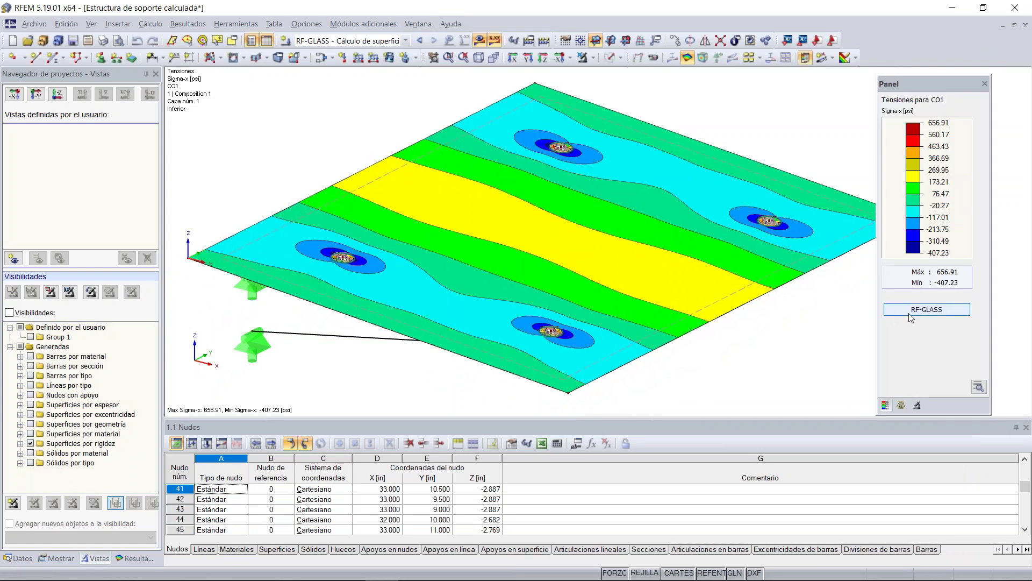
{"action": "left_click", "coordinate": [927, 309]}
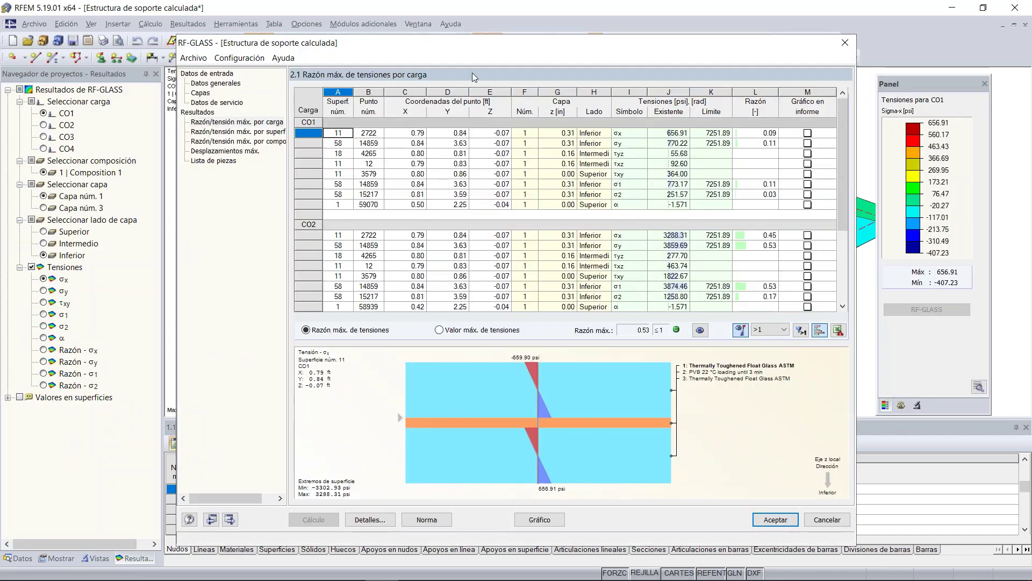
Open the maximum stress ratios by surface and inspect surface 1's τxz and τyz results under CO2 in the model.
{"action": "left_click_drag", "start_coordinate": [422, 43], "coordinate": [768, 187]}
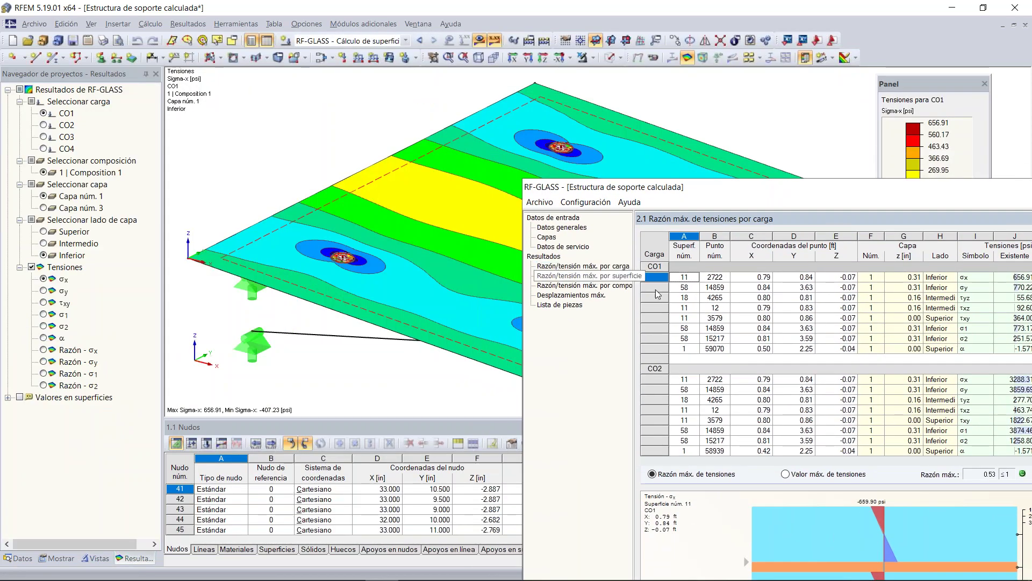
{"action": "left_click", "coordinate": [591, 276]}
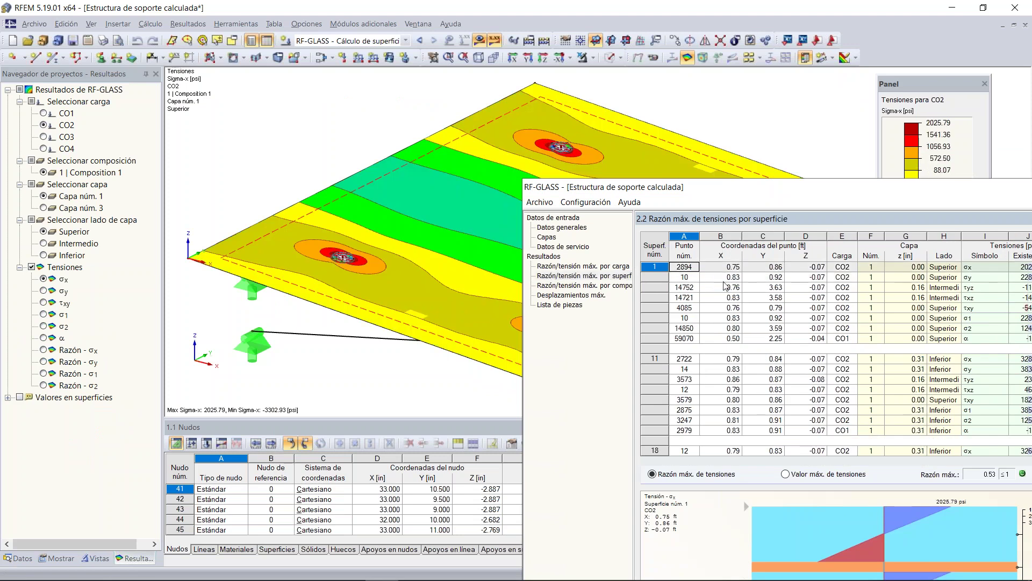
{"action": "left_click", "coordinate": [726, 287]}
{"action": "left_click", "coordinate": [727, 298]}
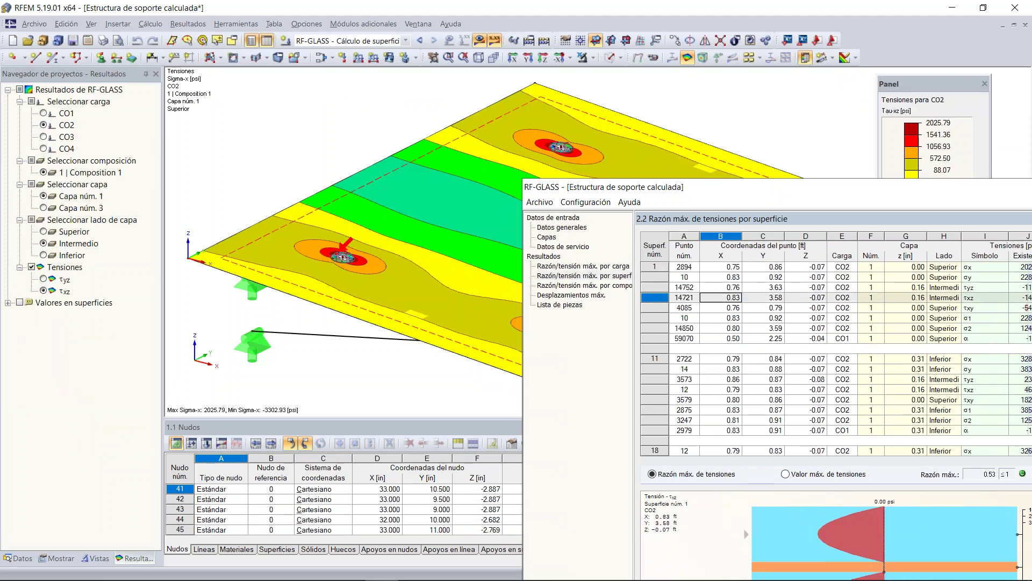
{"action": "left_click", "coordinate": [706, 287]}
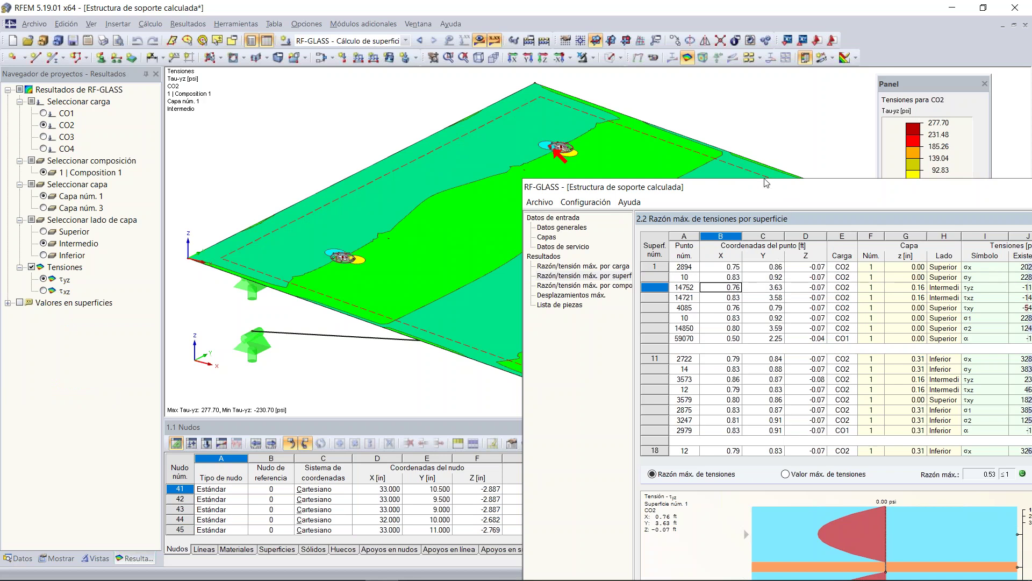
{"action": "left_click_drag", "start_coordinate": [606, 185], "coordinate": [206, 109]}
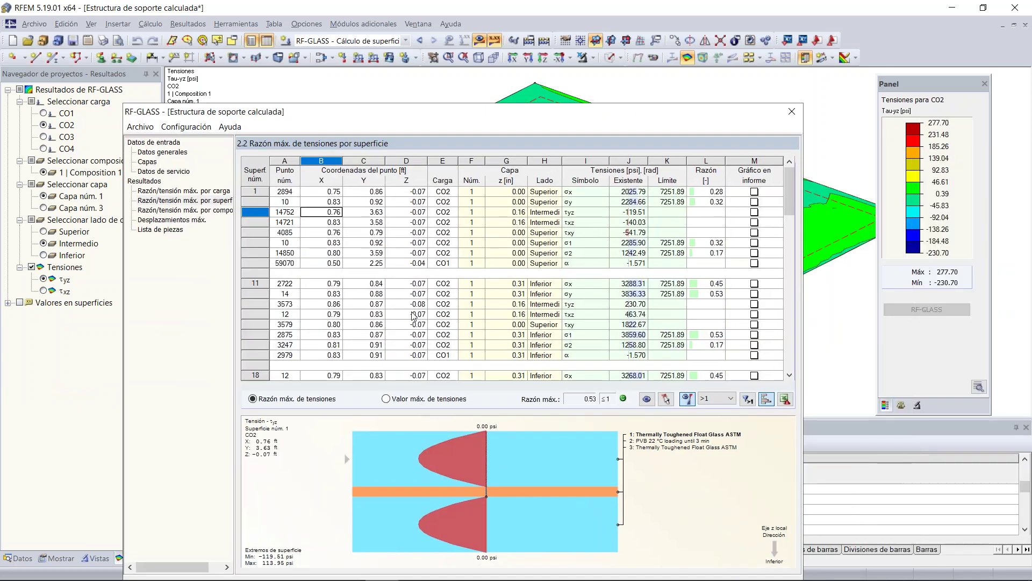
{"action": "left_click_drag", "start_coordinate": [434, 114], "coordinate": [547, 47]}
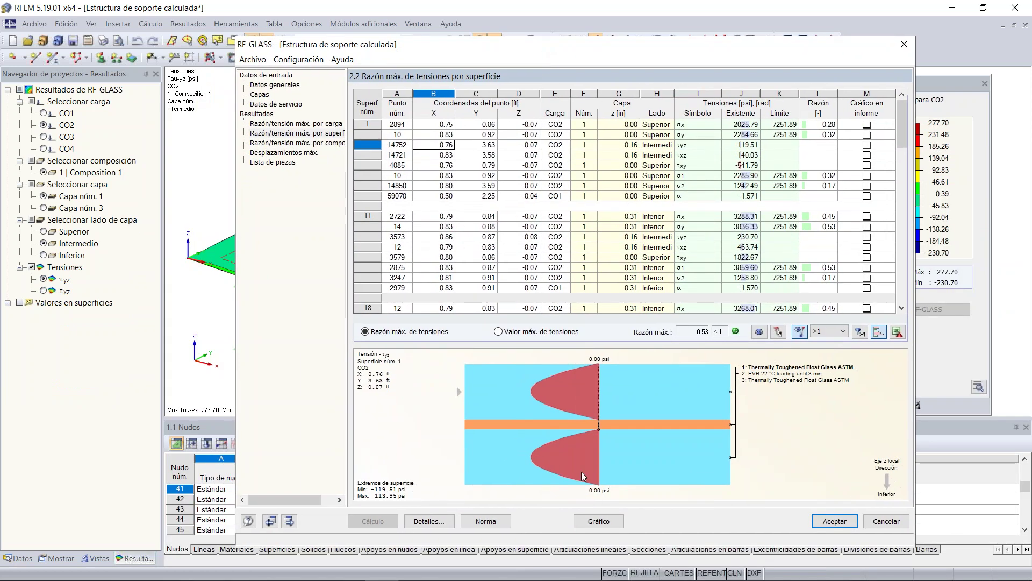
Show the τyz stresses of layer 1 under CO2 graphically and examine them around a point support.
{"action": "left_click", "coordinate": [598, 520]}
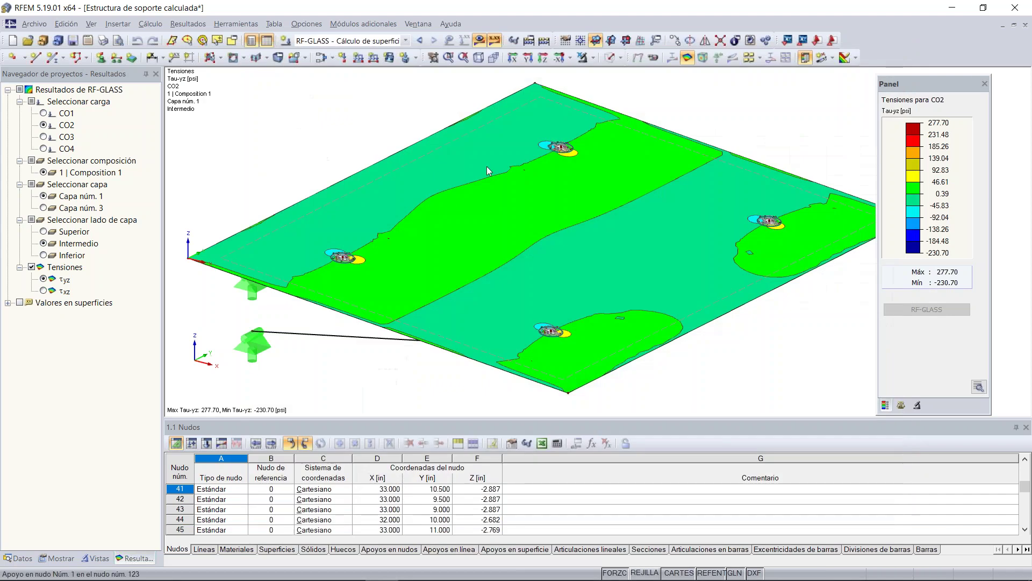
{"action": "scroll", "coordinate": [602, 114], "scroll_direction": "up", "scroll_amount": 6}
{"action": "middle_click_drag", "start_coordinate": [516, 240], "coordinate": [676, 270]}
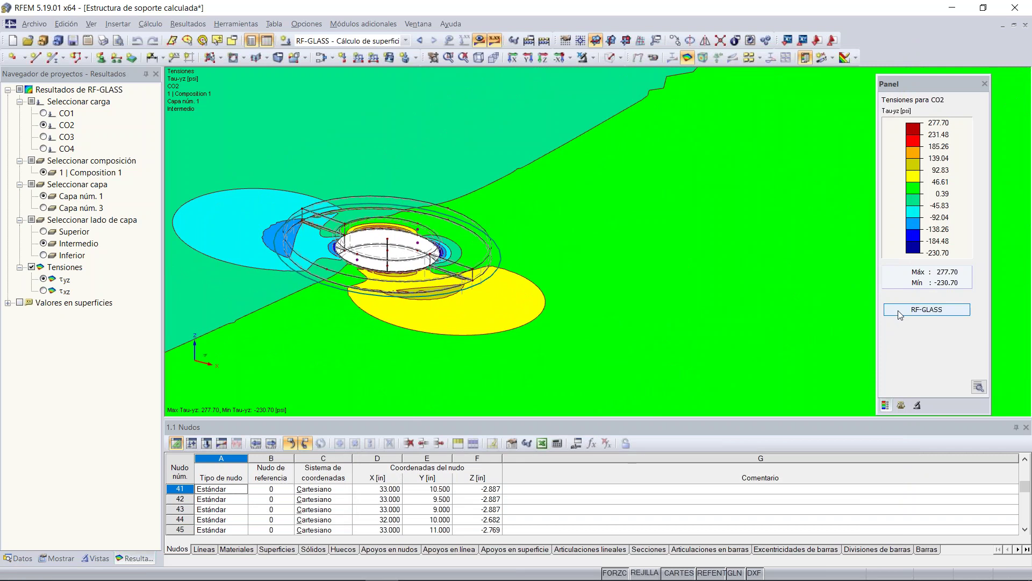
Return to the RF-GLASS results and step through surface 1's stress components down to σ1, comparing their distribution around the support hole.
{"action": "left_click", "coordinate": [927, 309]}
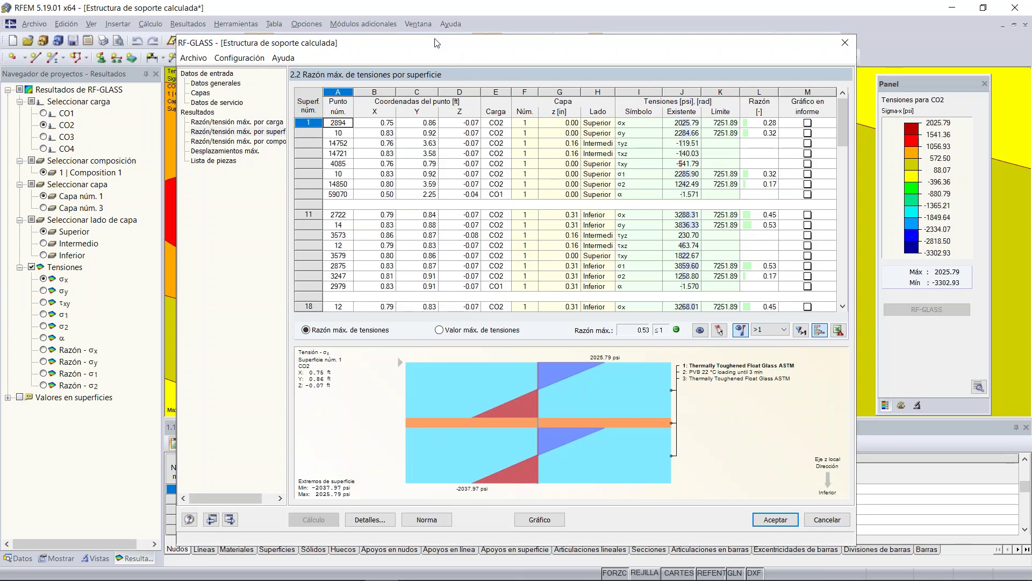
{"action": "left_click_drag", "start_coordinate": [437, 43], "coordinate": [783, 33]}
{"action": "left_click", "coordinate": [721, 112]}
{"action": "key", "text": "Down"}
{"action": "key", "text": "Down"}
{"action": "key", "text": "Down"}
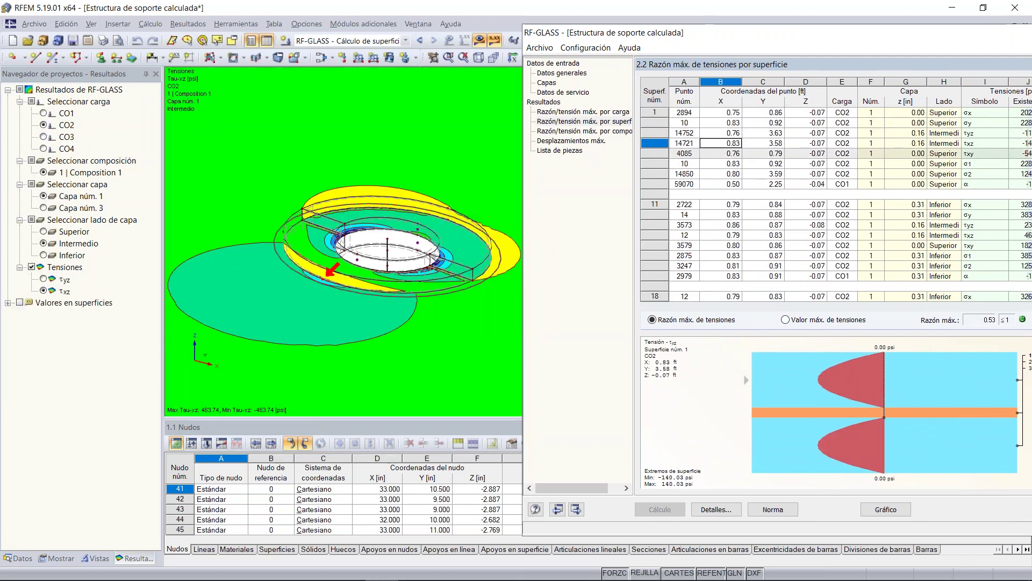
{"action": "left_click", "coordinate": [723, 134]}
{"action": "key", "text": "Down"}
{"action": "key", "text": "Down"}
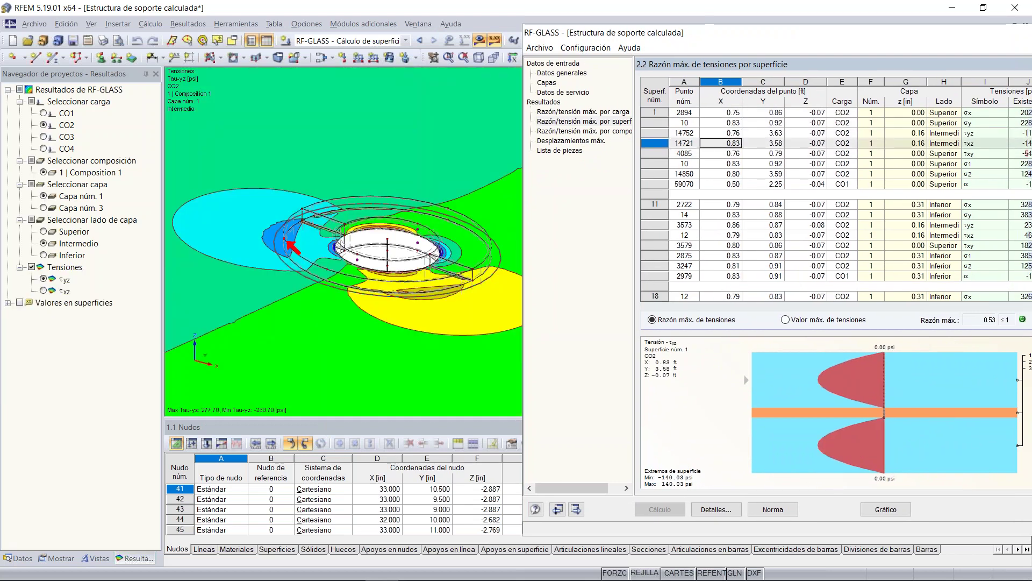
{"action": "key", "text": "Down"}
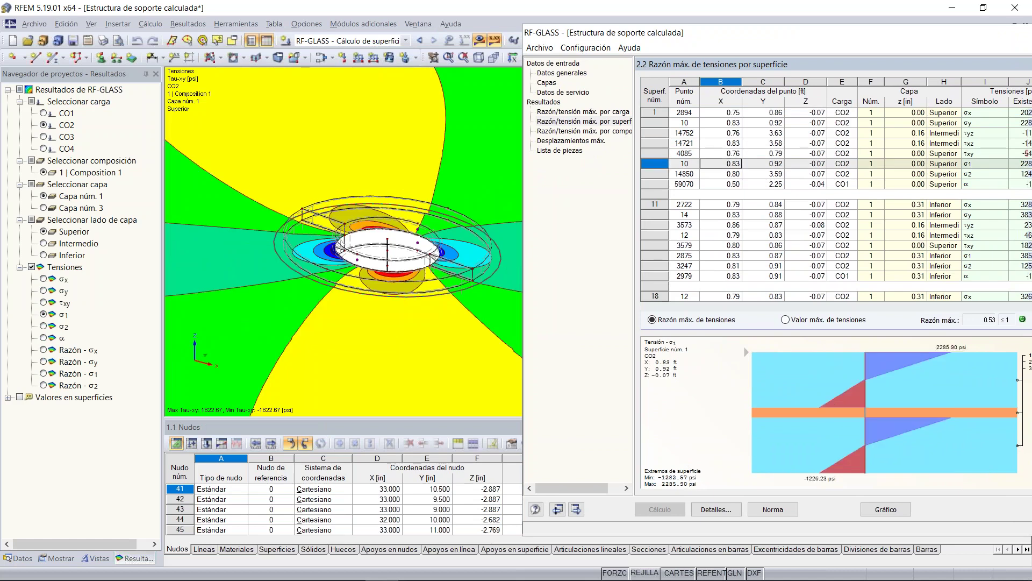
{"action": "left_click_drag", "start_coordinate": [740, 40], "coordinate": [478, 53]}
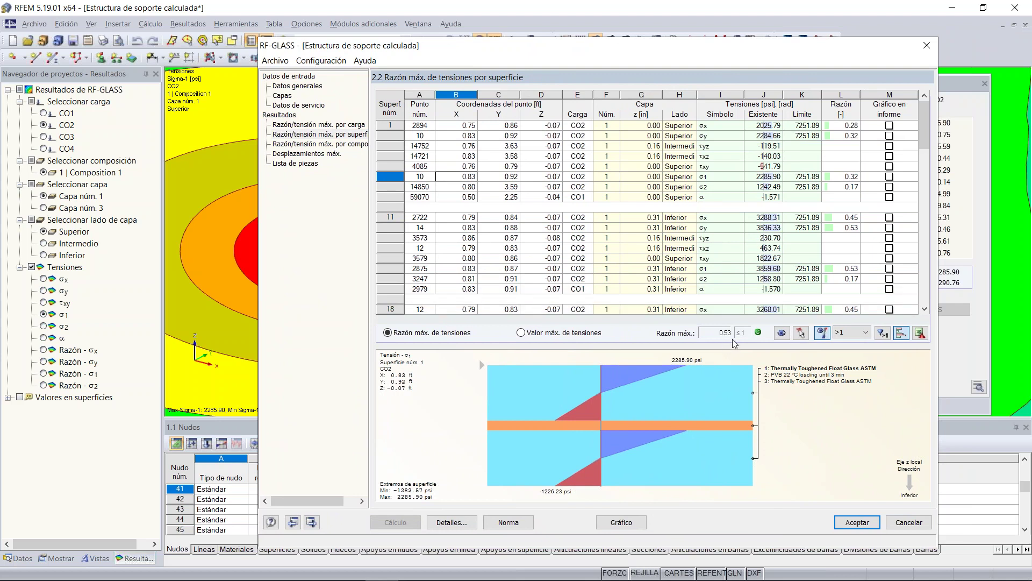
Open the maximum displacements and show the uz displacements for CO3 graphically on the model.
{"action": "left_click", "coordinate": [307, 154]}
{"action": "left_click_drag", "start_coordinate": [468, 45], "coordinate": [743, 52]}
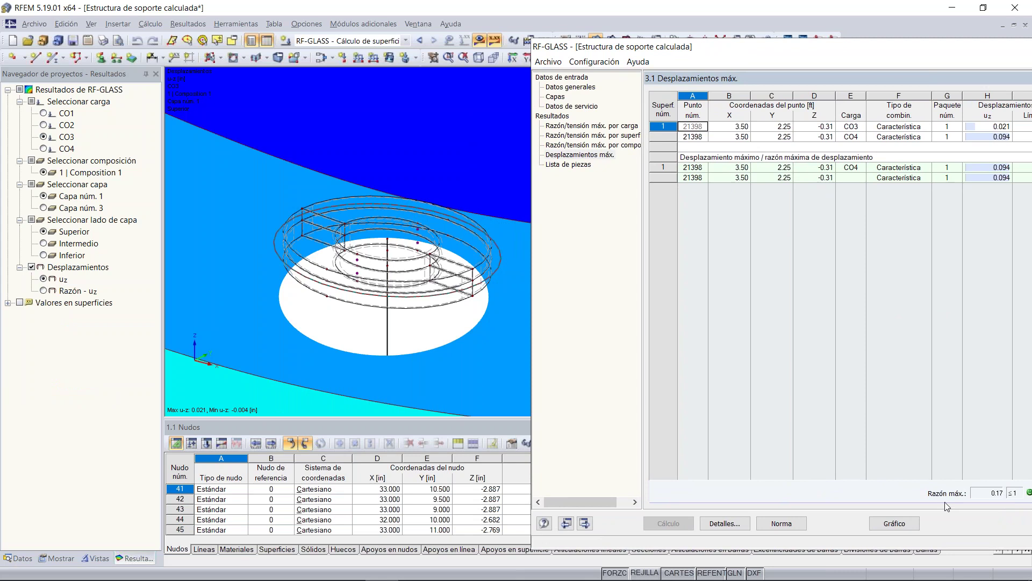
{"action": "left_click", "coordinate": [915, 525]}
{"action": "scroll", "coordinate": [306, 157], "scroll_direction": "down", "scroll_amount": 5}
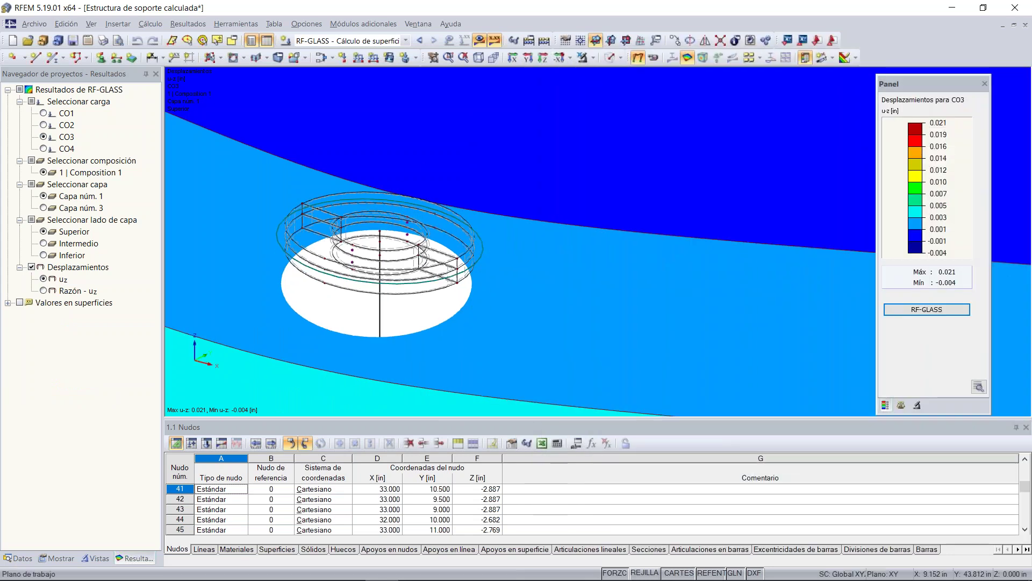
{"action": "scroll", "coordinate": [379, 154], "scroll_direction": "down", "scroll_amount": 2}
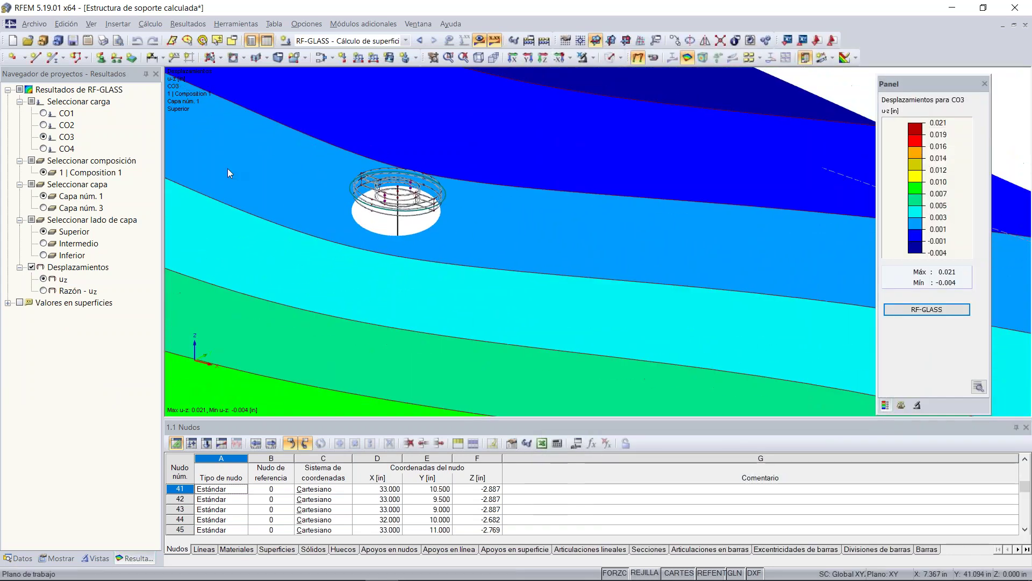
Switch the displacement display to layer 3 and examine the deformed glass plate around its point supports.
{"action": "left_click", "coordinate": [43, 208]}
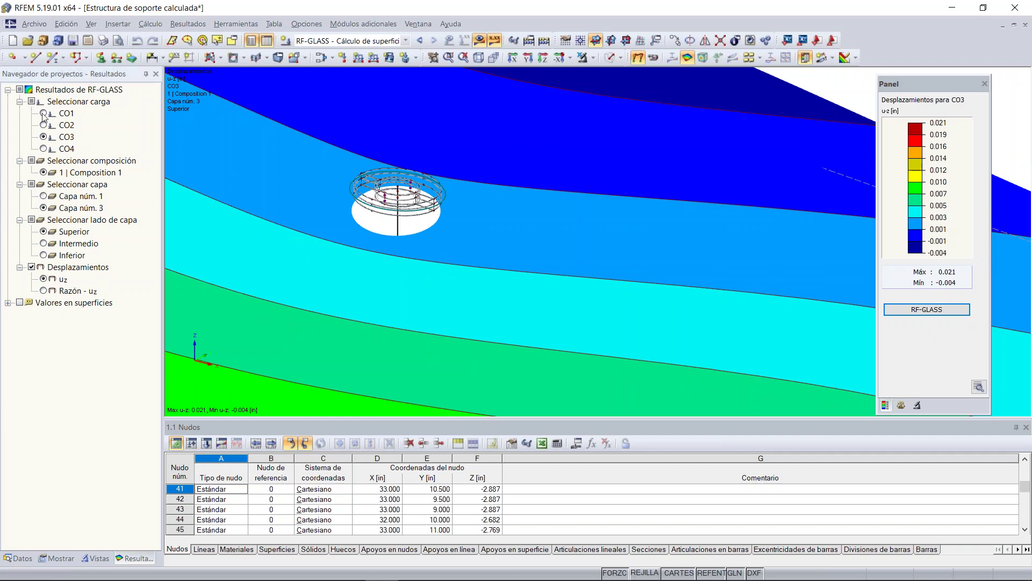
{"action": "scroll", "coordinate": [409, 110], "scroll_direction": "down", "scroll_amount": 4}
{"action": "middle_click_drag", "start_coordinate": [414, 146], "coordinate": [526, 162]}
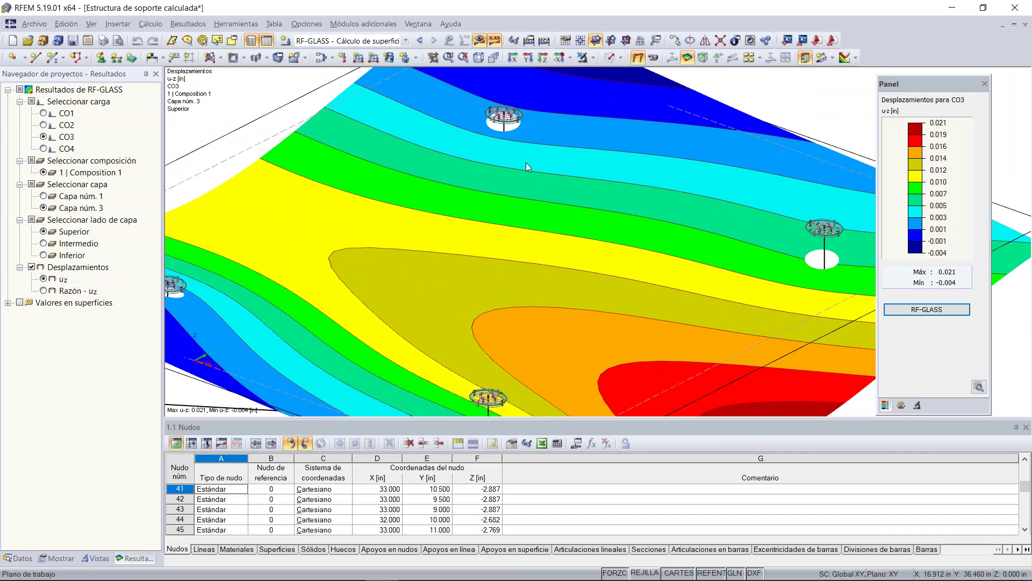
{"action": "scroll", "coordinate": [525, 162], "scroll_direction": "down", "scroll_amount": 1}
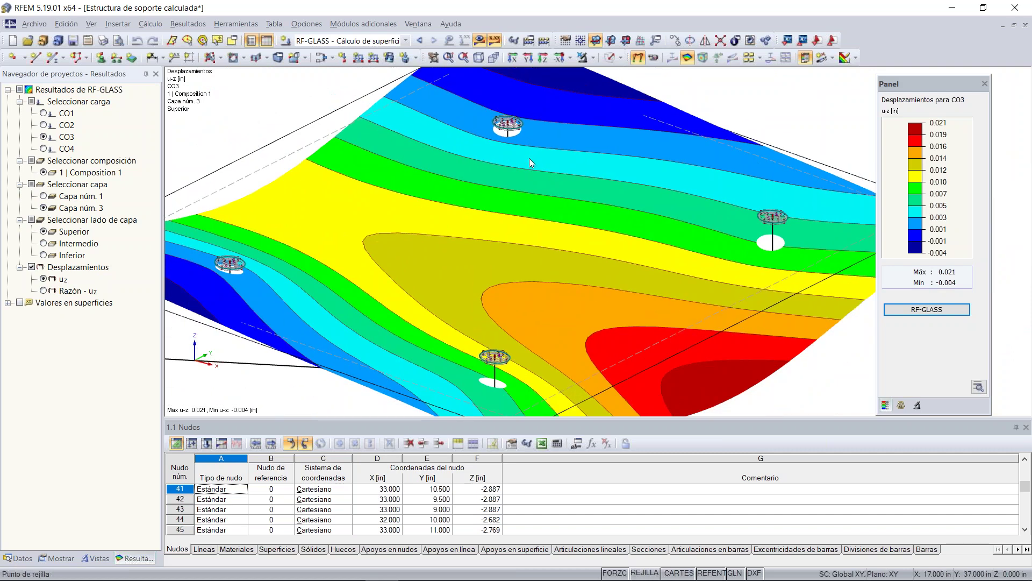
Switch to Google Chrome and open the Dlubal knowledge base article 001412 on point-supported glass systems.
{"action": "key", "text": "alt+Tab"}
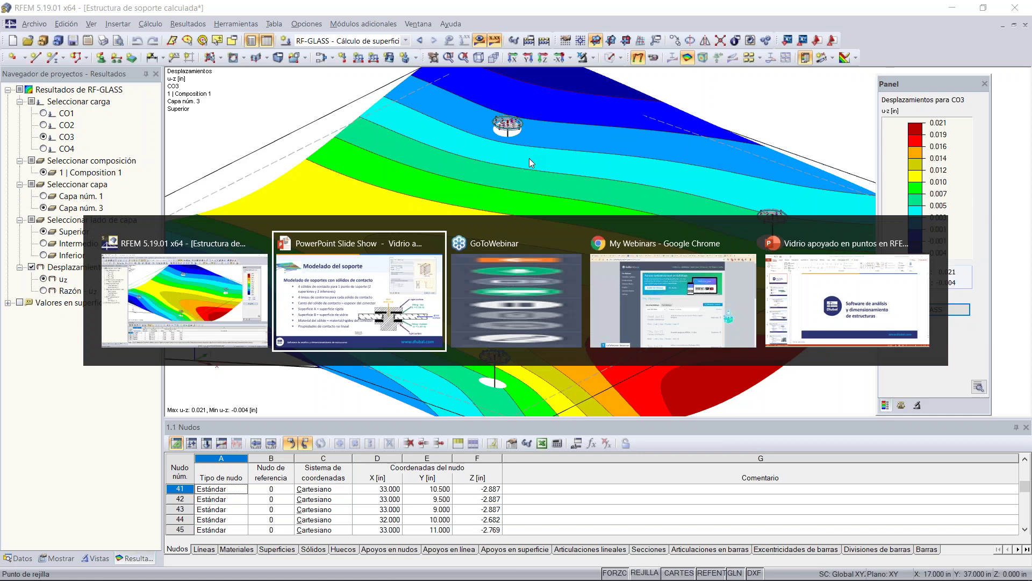
{"action": "key", "text": "alt+Tab"}
{"action": "key", "text": "alt+Tab"}
{"action": "key", "text": "alt+Tab"}
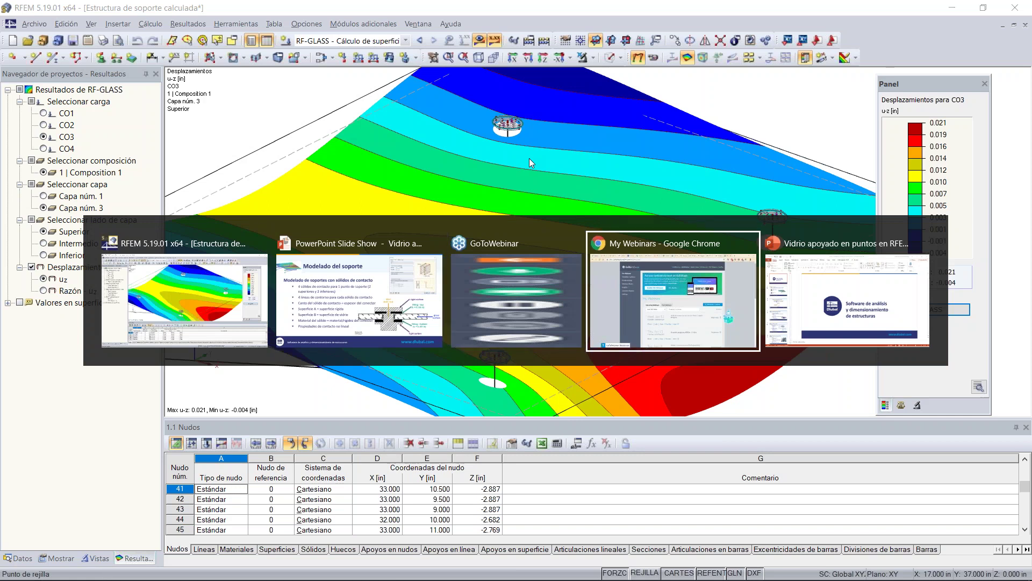
{"action": "key", "text": "alt+Tab"}
{"action": "key", "text": "alt+Tab"}
{"action": "key", "text": "alt+Tab"}
{"action": "key", "text": "alt+Tab"}
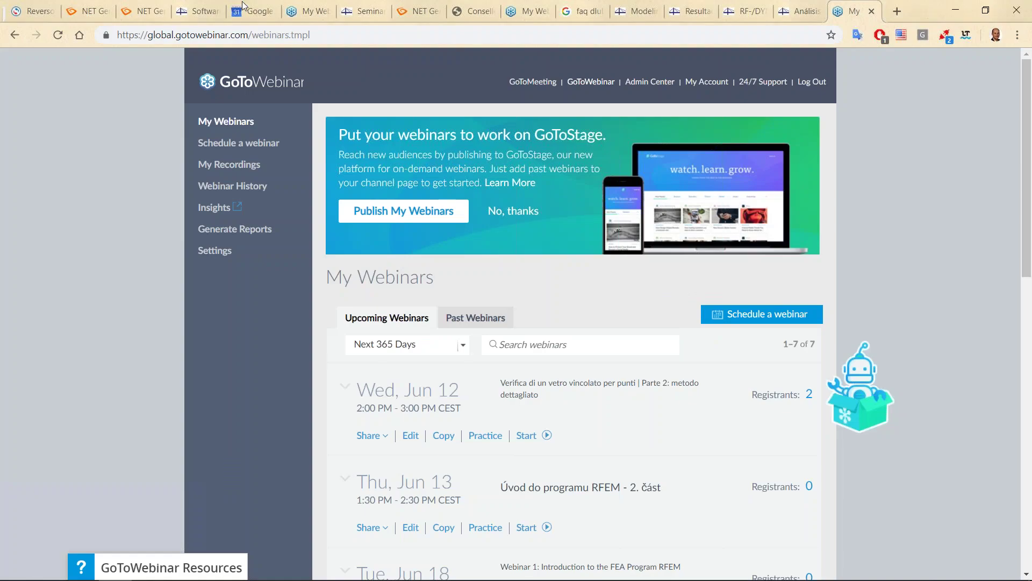
{"action": "left_click", "coordinate": [189, 11]}
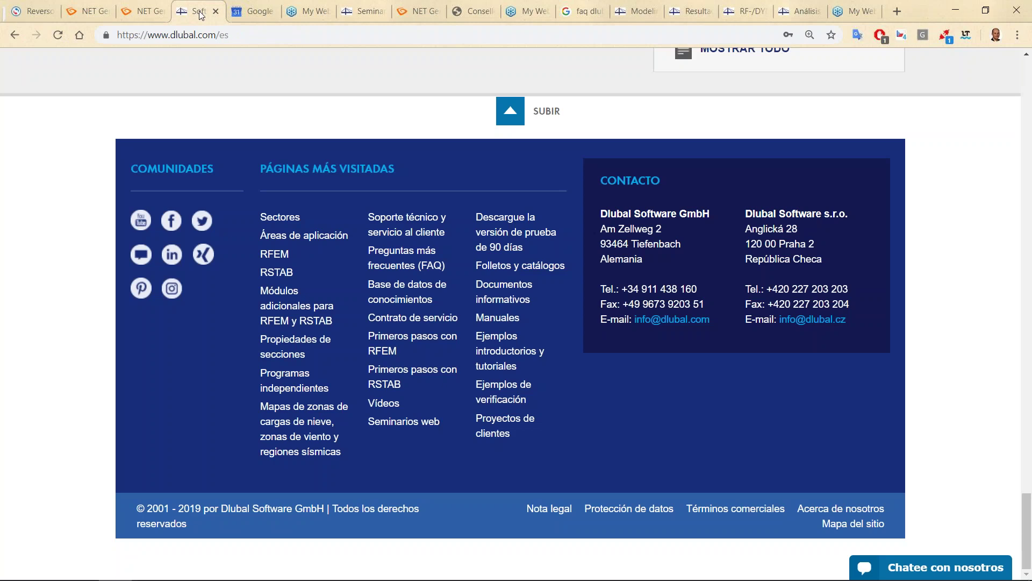
{"action": "left_click", "coordinate": [634, 10]}
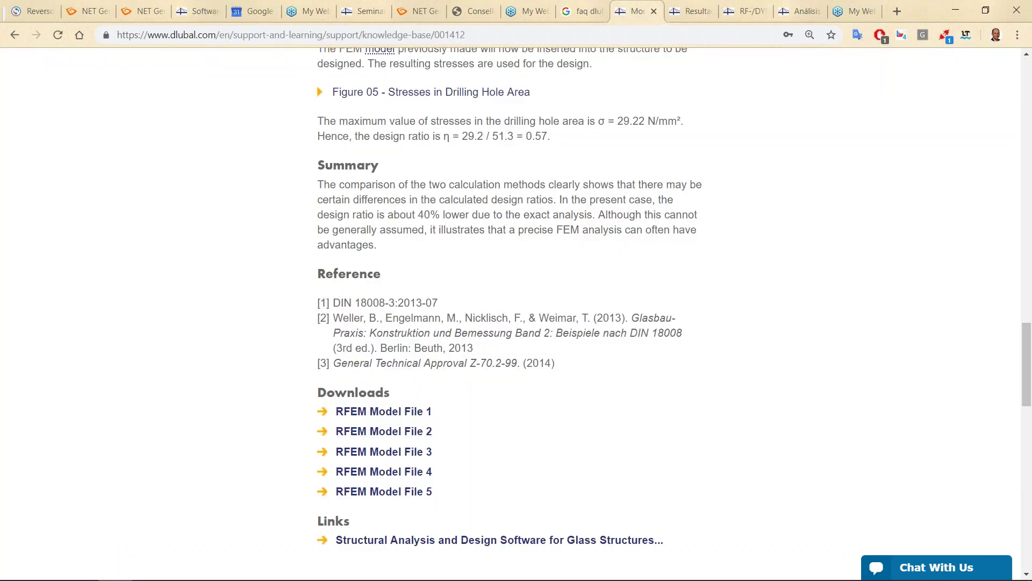
Examine the technical article from its title through the fitting stiffness verification to the RFEM model file downloads.
{"action": "scroll", "coordinate": [358, 329], "scroll_direction": "up", "scroll_amount": 15}
{"action": "scroll", "coordinate": [357, 329], "scroll_direction": "up", "scroll_amount": 12}
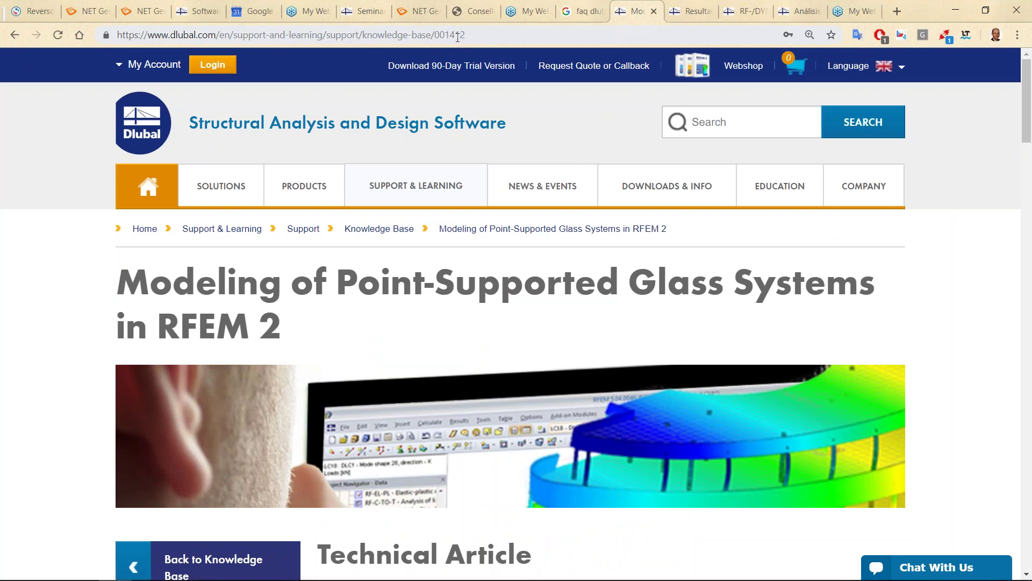
{"action": "scroll", "coordinate": [35, 298], "scroll_direction": "down", "scroll_amount": 1}
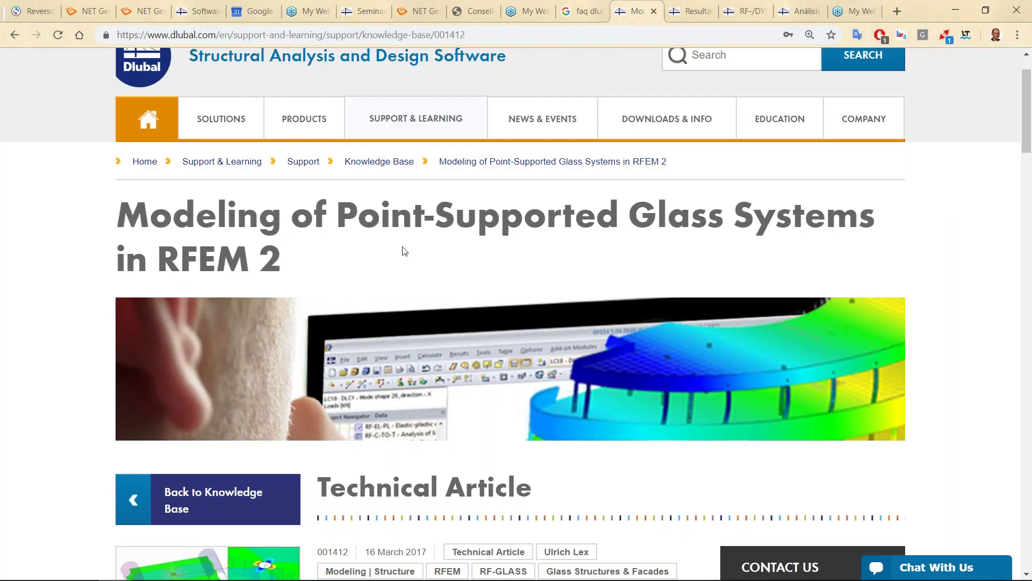
{"action": "scroll", "coordinate": [95, 306], "scroll_direction": "down", "scroll_amount": 20}
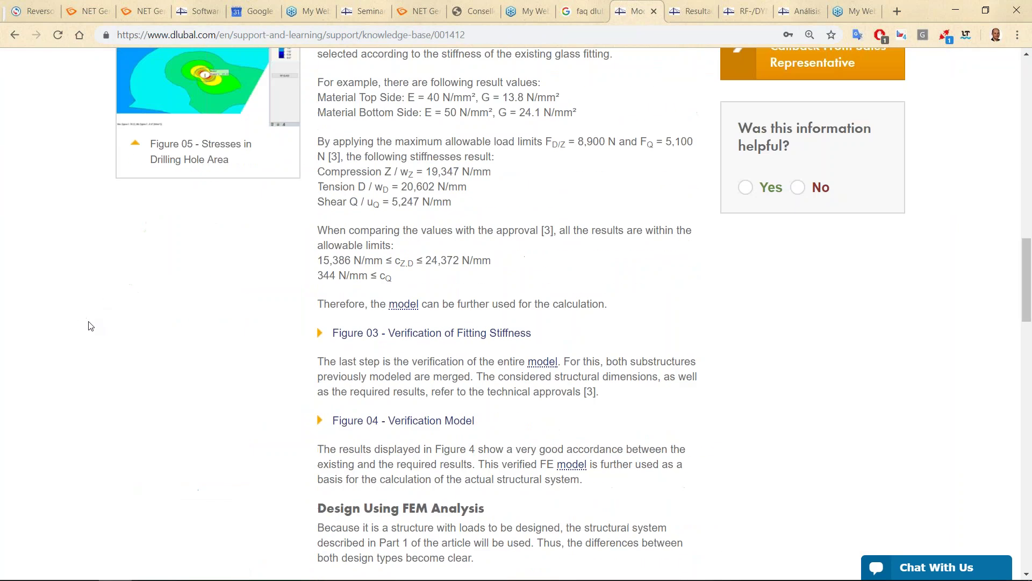
{"action": "scroll", "coordinate": [110, 346], "scroll_direction": "down", "scroll_amount": 6}
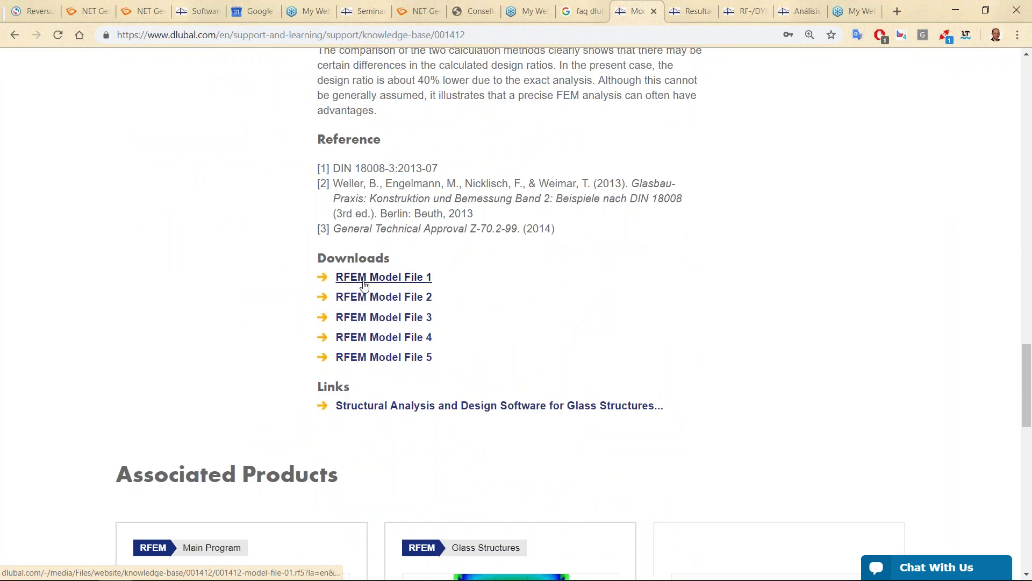
Switch to the PowerPoint slide show and advance to the Más información slide.
{"action": "key", "text": "alt+Tab"}
{"action": "key", "text": "alt+Tab"}
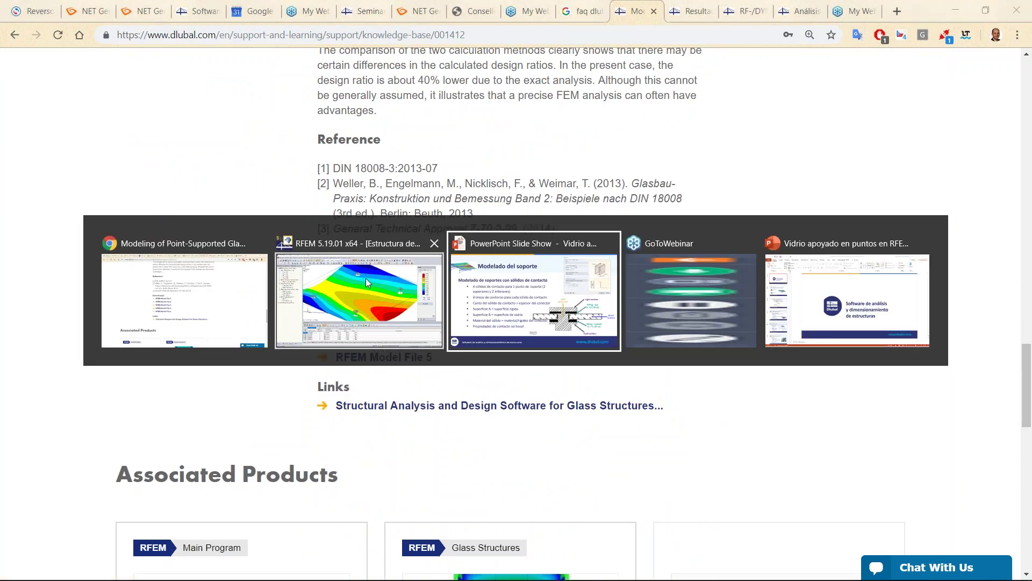
{"action": "key", "text": "Right"}
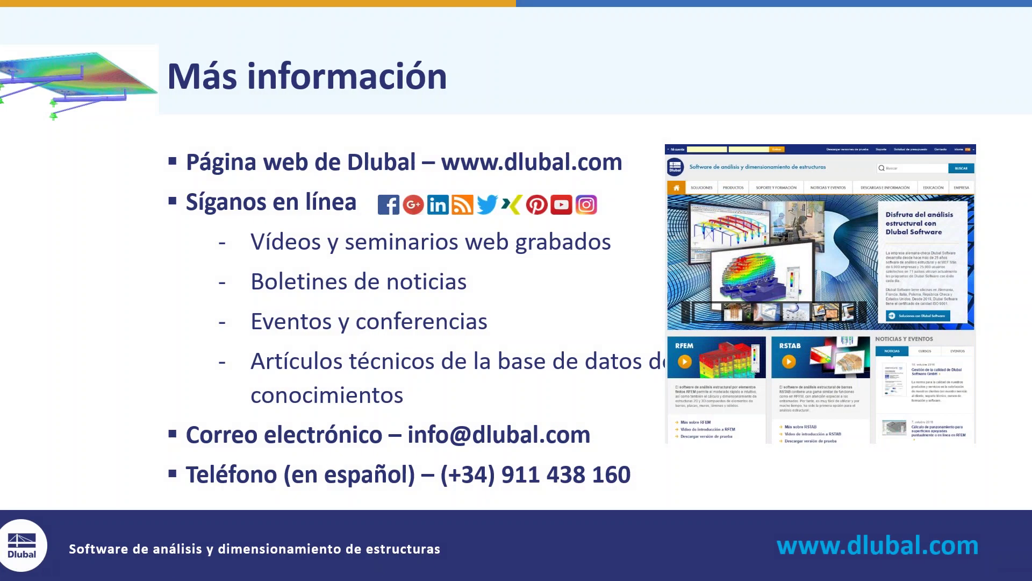